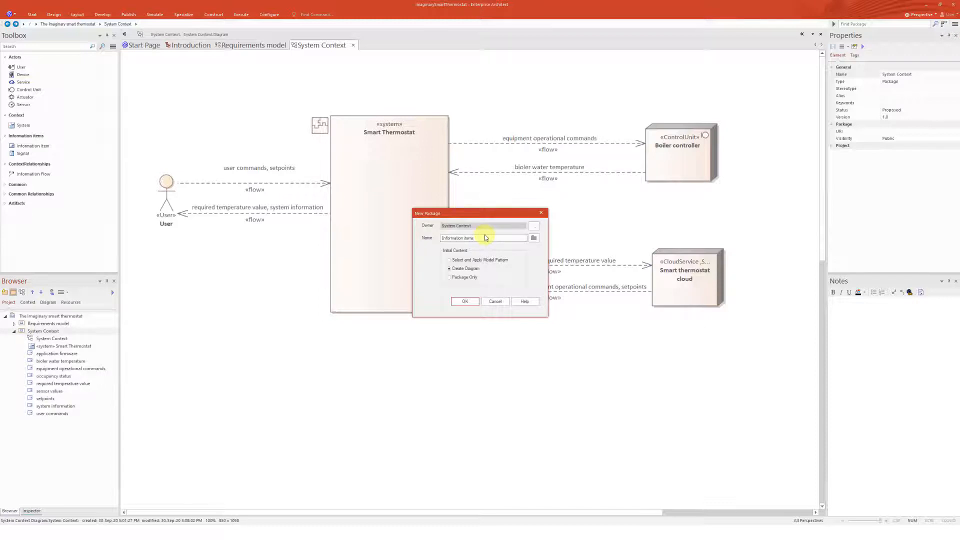
Create the Information items package as Package Only under System Context and move the elements from application firmware through user commands into it
{"action": "left_click", "coordinate": [464, 277]}
{"action": "left_click", "coordinate": [464, 301]}
{"action": "left_click", "coordinate": [56, 361]}
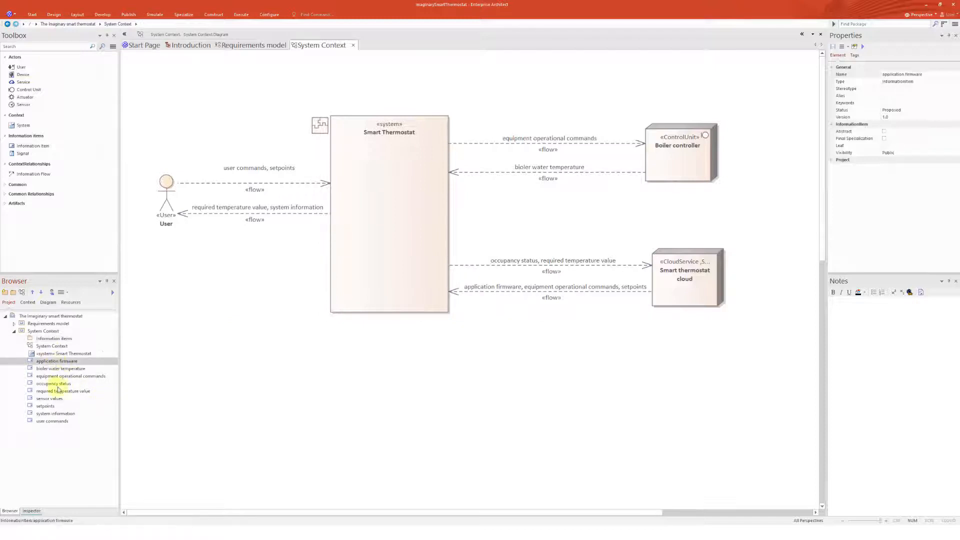
{"action": "left_click", "coordinate": [52, 421], "text": "shift"}
{"action": "left_click_drag", "start_coordinate": [55, 376], "coordinate": [56, 340]}
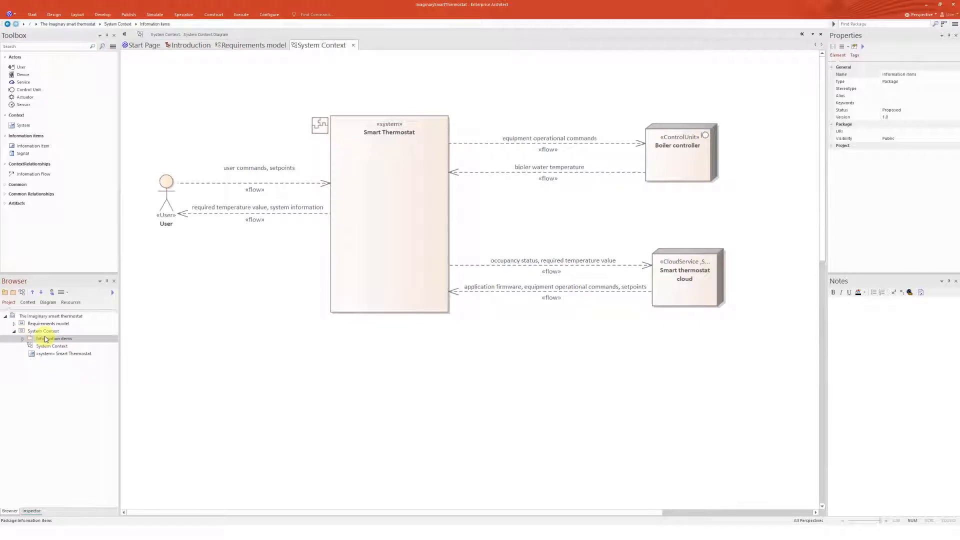
{"action": "left_click", "coordinate": [244, 348]}
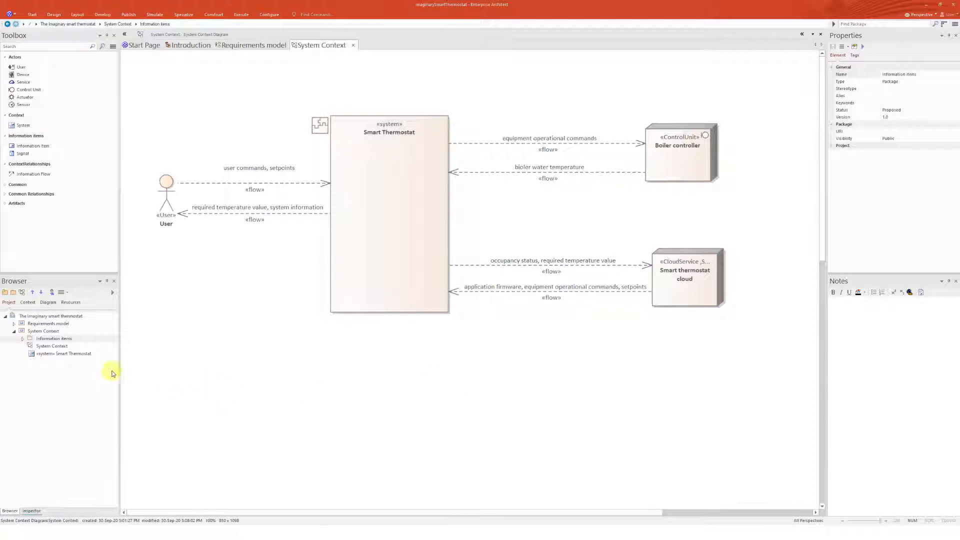
Create a package named System decomposition under System Context, containing a diagram of type System decomposition
{"action": "left_click", "coordinate": [14, 330]}
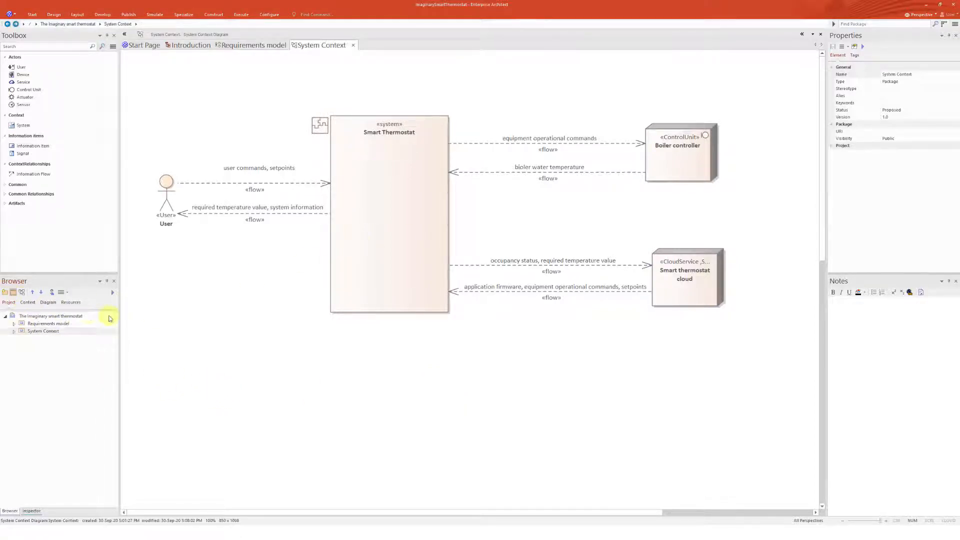
{"action": "left_click", "coordinate": [13, 292]}
{"action": "left_click", "coordinate": [465, 268]}
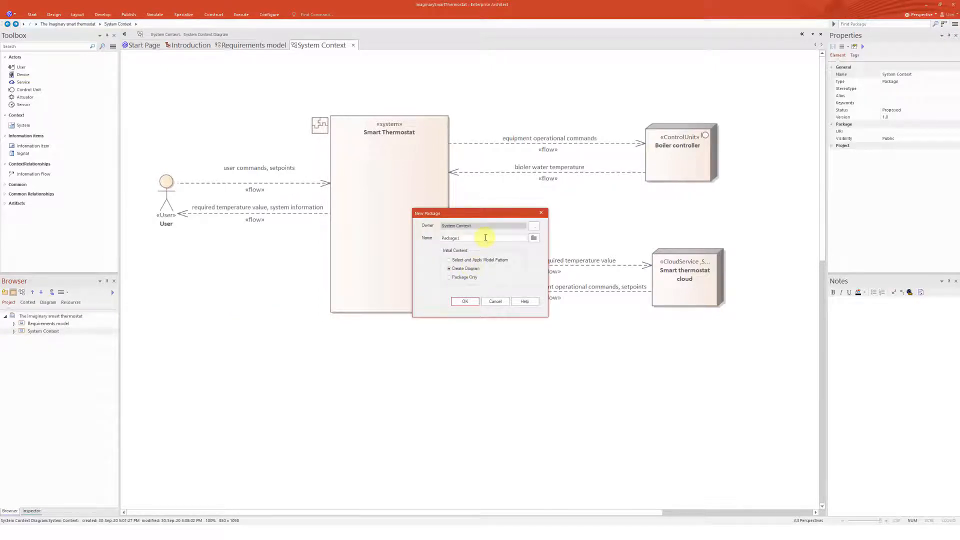
{"action": "type", "text": "System decomposition"}
{"action": "left_click", "coordinate": [471, 305]}
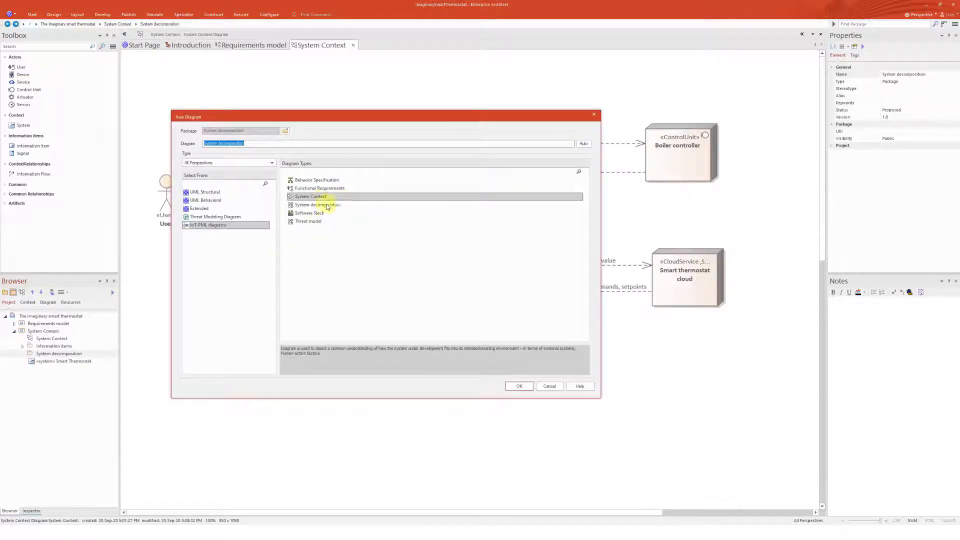
{"action": "left_click", "coordinate": [326, 206]}
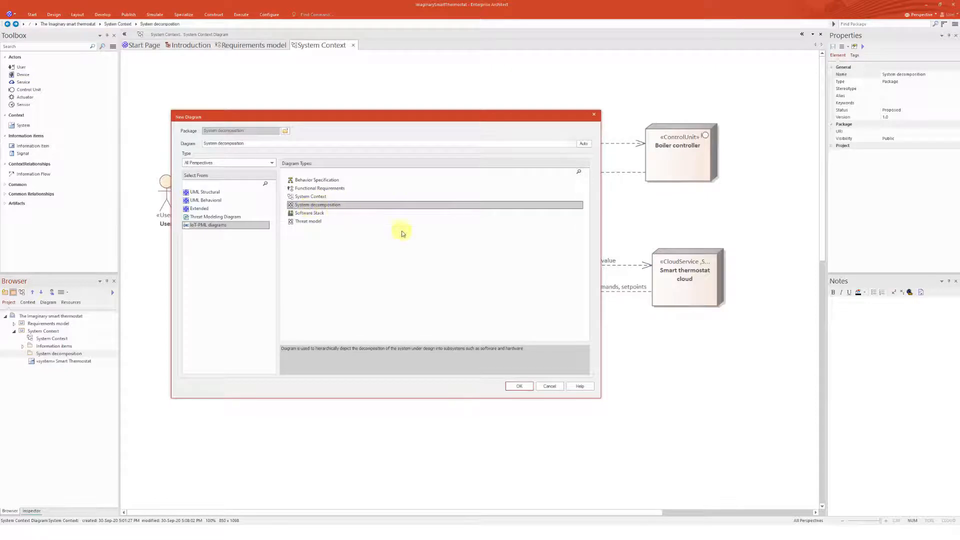
{"action": "left_click", "coordinate": [519, 387]}
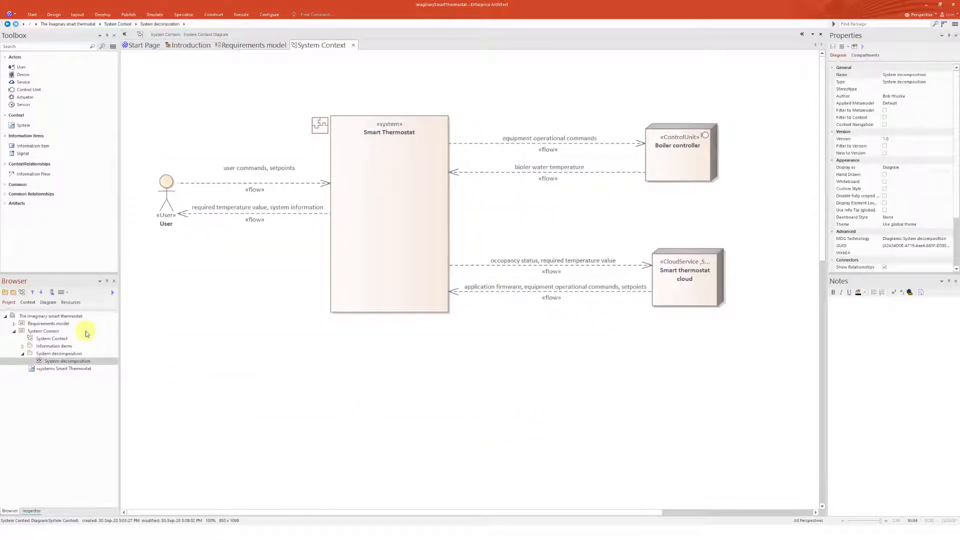
Open the System decomposition diagram and place the Smart Thermostat system on it as a link, around the middle
{"action": "double_click", "coordinate": [65, 361]}
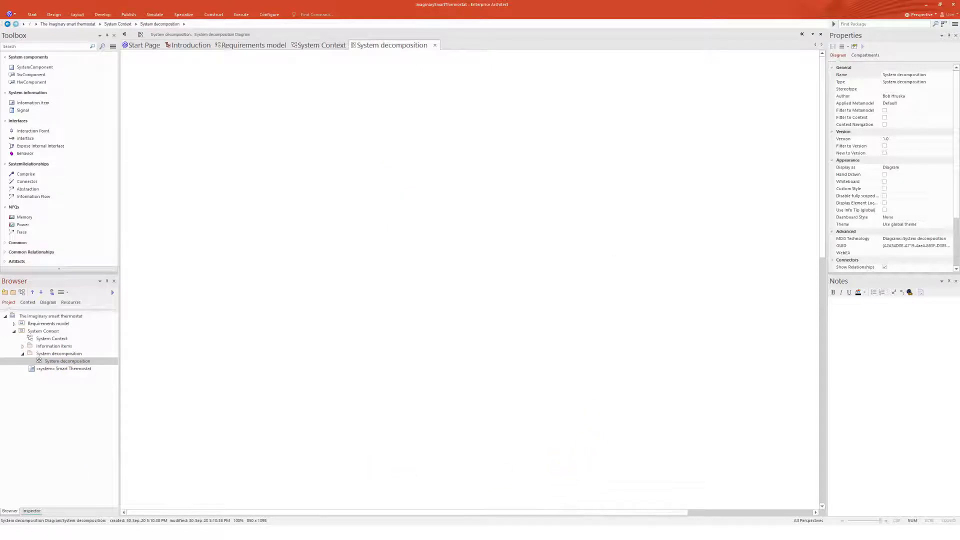
{"action": "left_click_drag", "start_coordinate": [64, 368], "coordinate": [360, 229]}
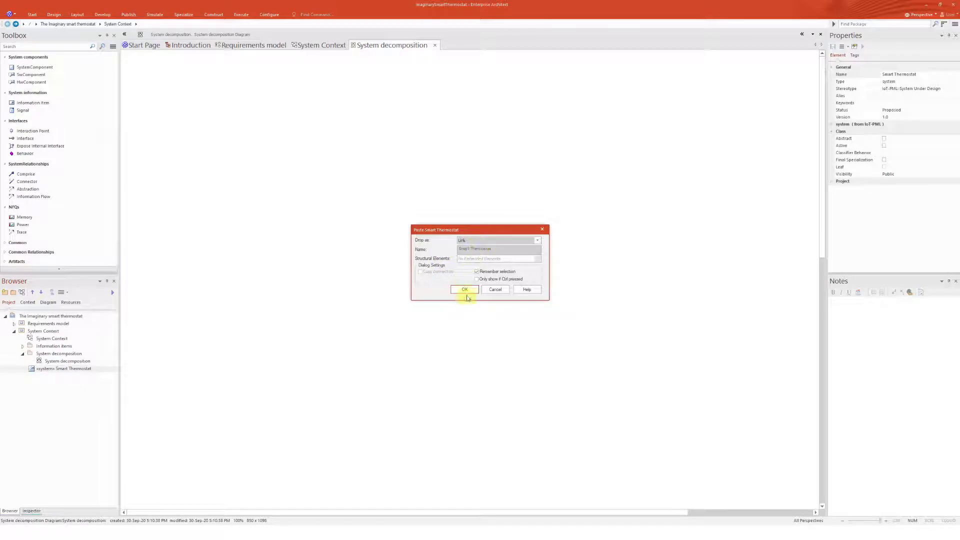
{"action": "left_click", "coordinate": [464, 290]}
{"action": "left_click_drag", "start_coordinate": [409, 278], "coordinate": [442, 234]}
Move the System decomposition package directly under the root node The imaginary smart thermostat and select its diagram
{"action": "left_click", "coordinate": [56, 354]}
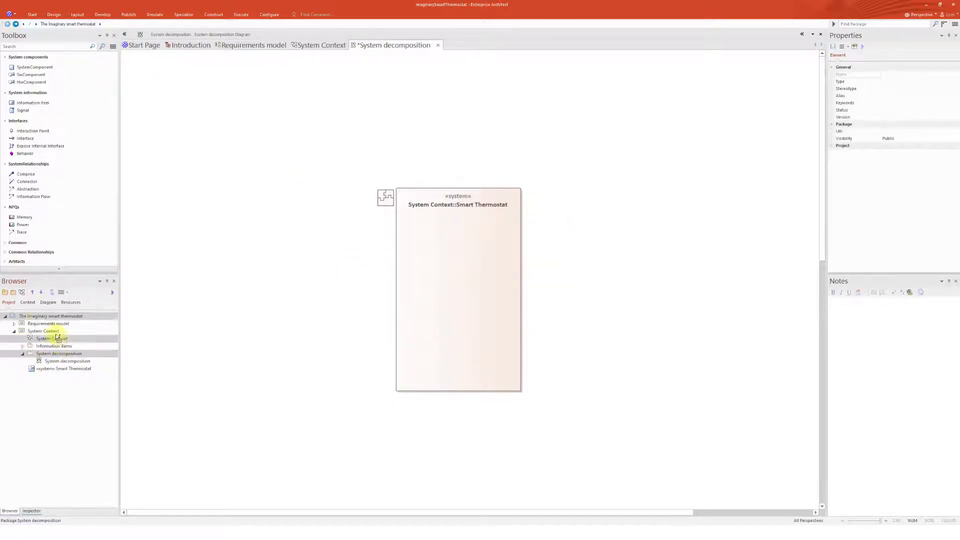
{"action": "left_click_drag", "start_coordinate": [57, 338], "coordinate": [38, 316]}
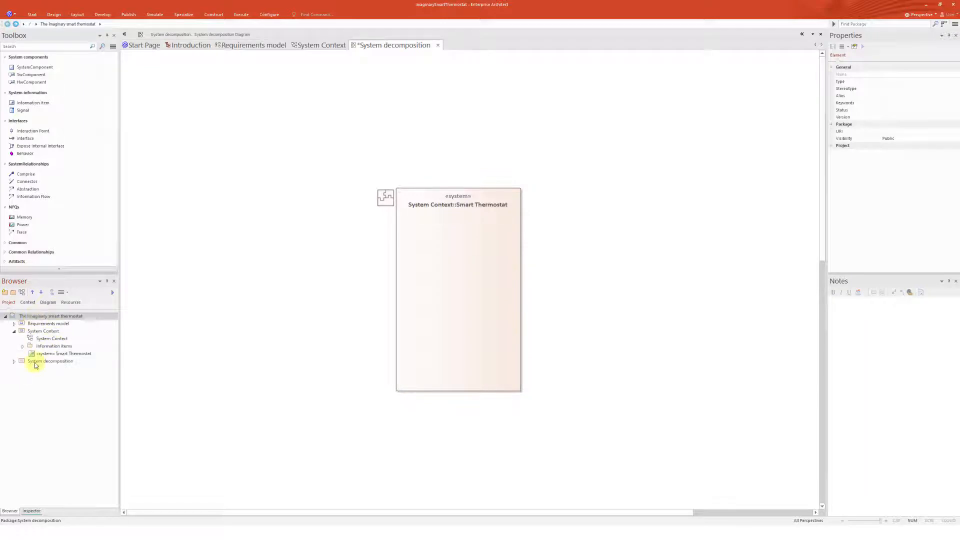
{"action": "left_click", "coordinate": [35, 361]}
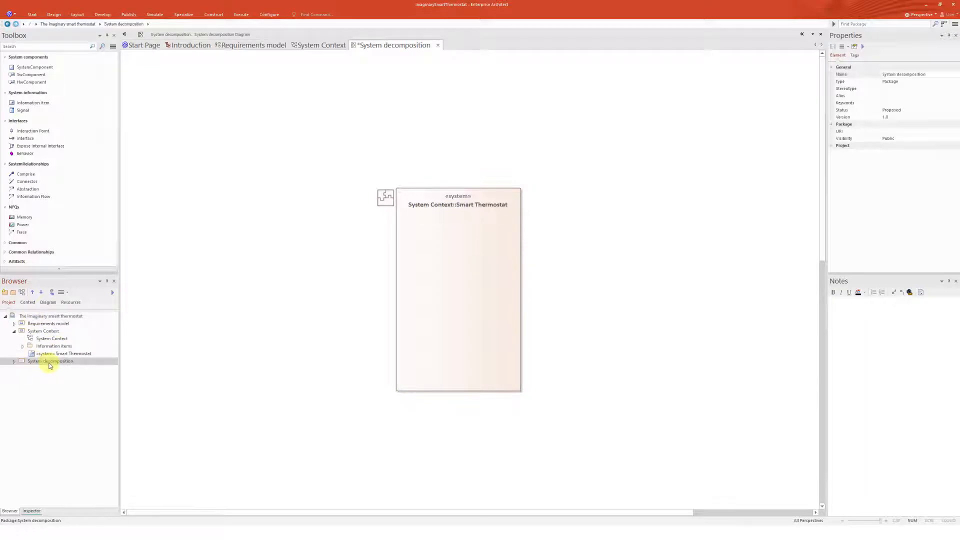
{"action": "left_click", "coordinate": [14, 361]}
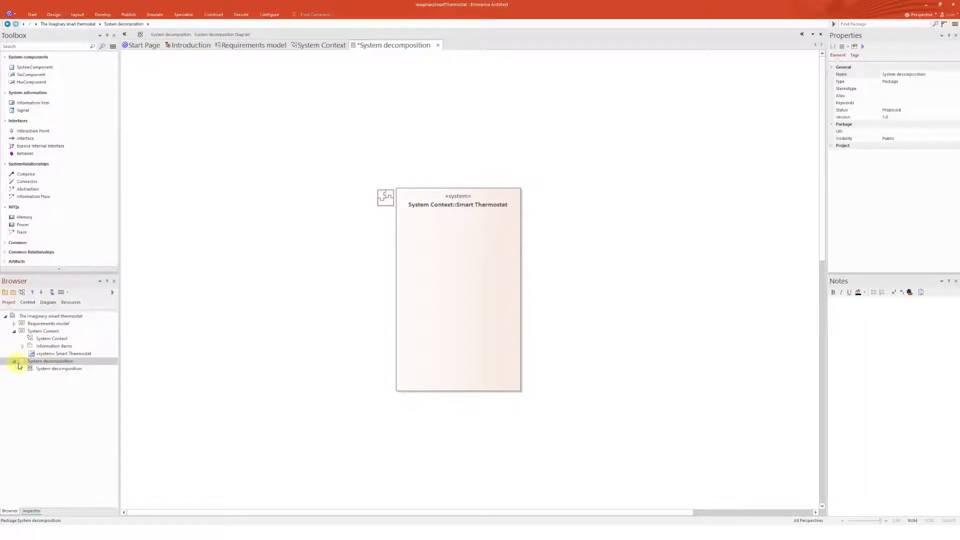
{"action": "left_click", "coordinate": [58, 370]}
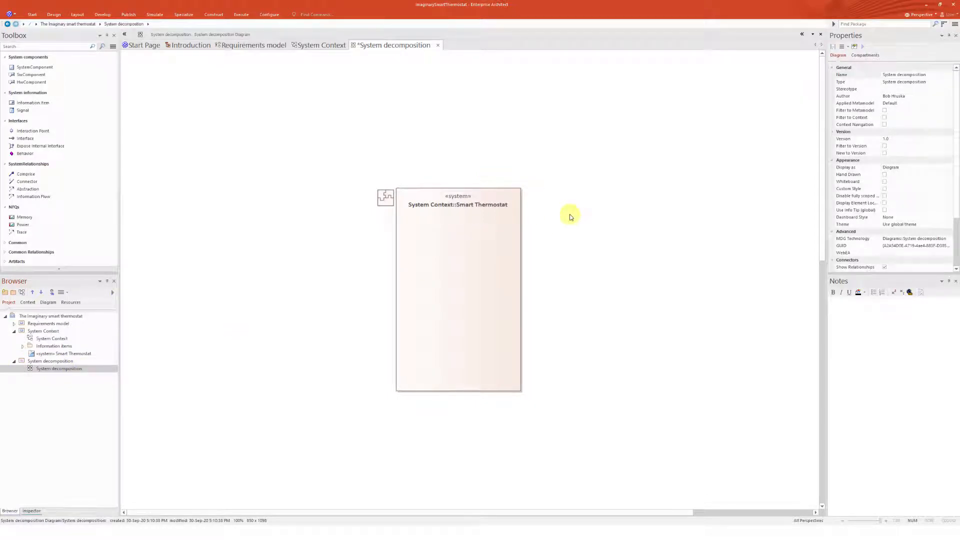
Turn off Show Namespace in the System decomposition diagram's properties
{"action": "left_click", "coordinate": [503, 253]}
{"action": "left_click", "coordinate": [600, 239]}
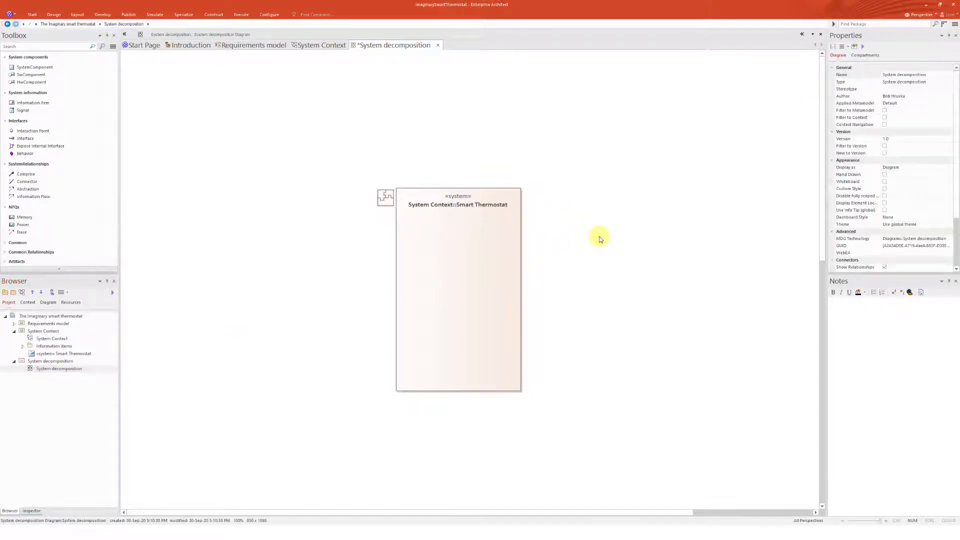
{"action": "double_click", "coordinate": [600, 239]}
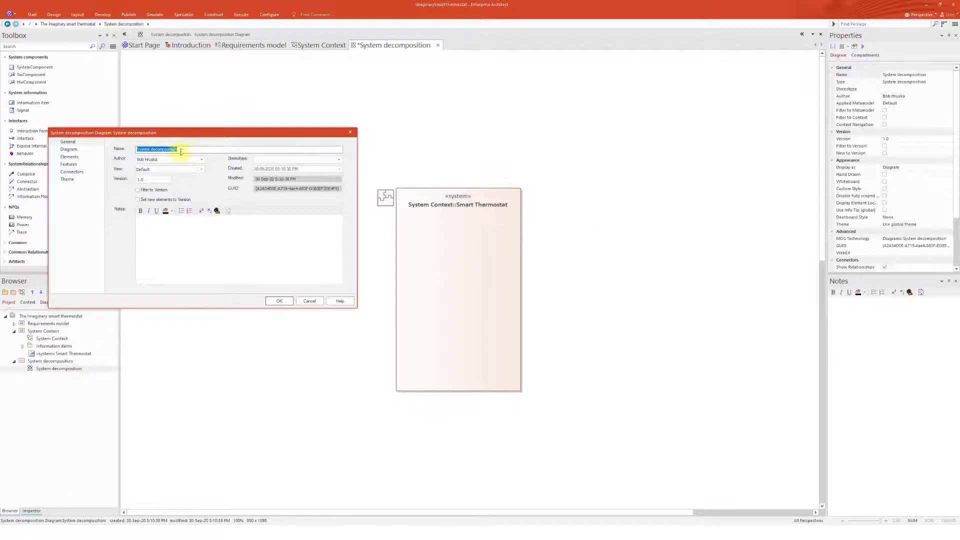
{"action": "left_click", "coordinate": [67, 149]}
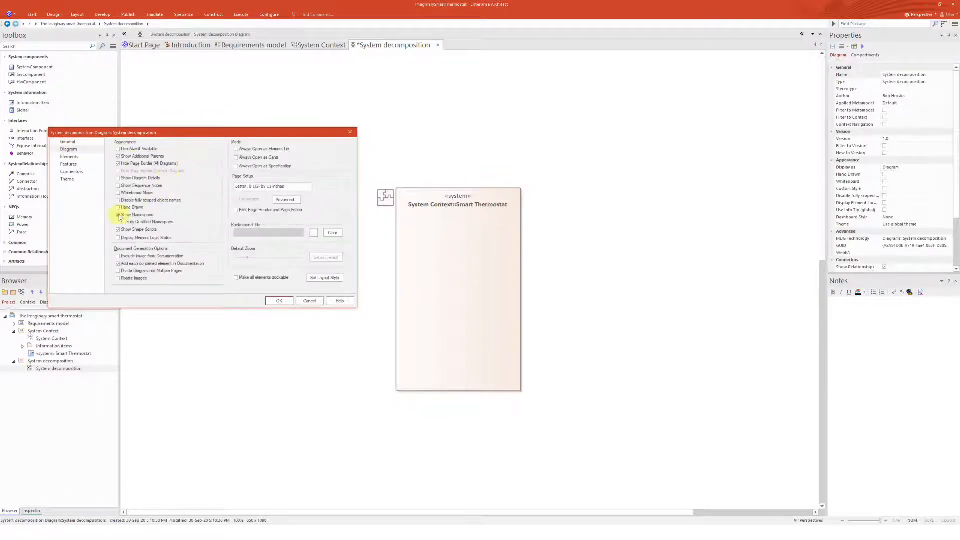
{"action": "left_click", "coordinate": [279, 300]}
Shrink the Smart Thermostat element to about 160 x 120 and position it near the upper edge of the diagram
{"action": "left_click", "coordinate": [458, 298]}
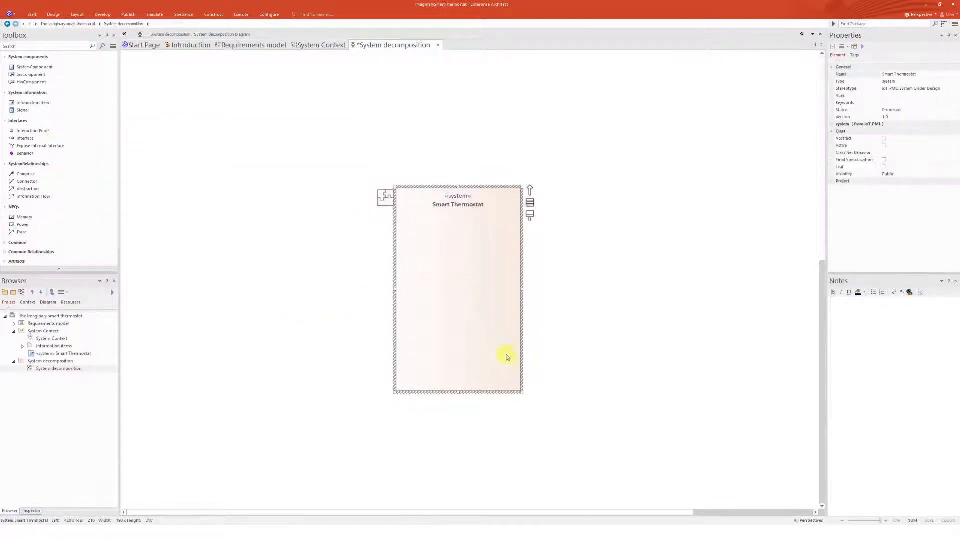
{"action": "left_click_drag", "start_coordinate": [522, 392], "coordinate": [482, 149]}
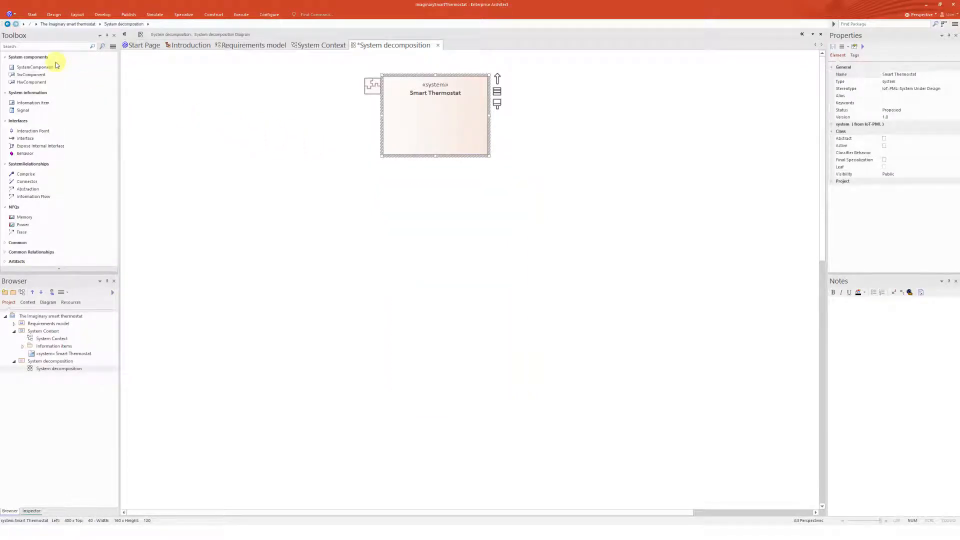
Add a SystemComponent below the Smart Thermostat and connect it to the system with a Comprise relationship
{"action": "left_click", "coordinate": [37, 67]}
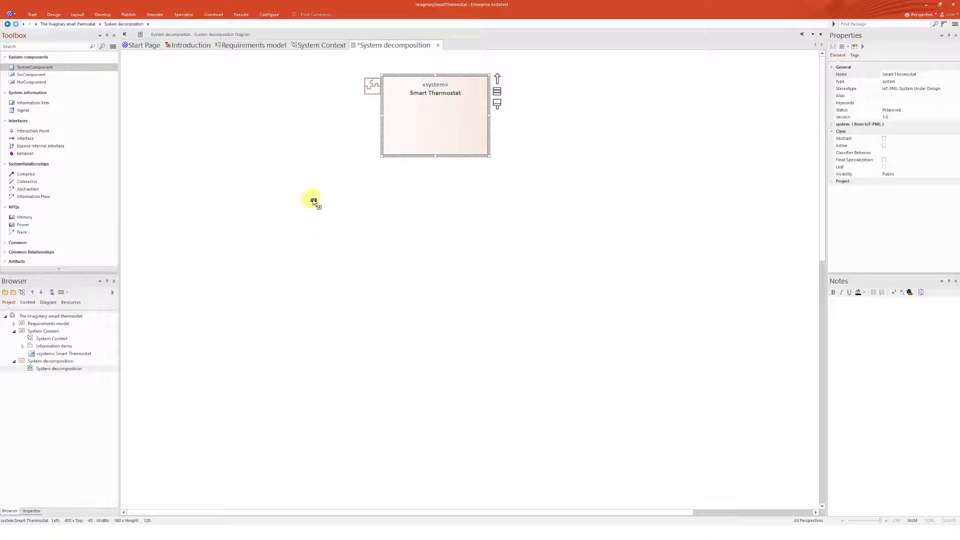
{"action": "left_click", "coordinate": [309, 218]}
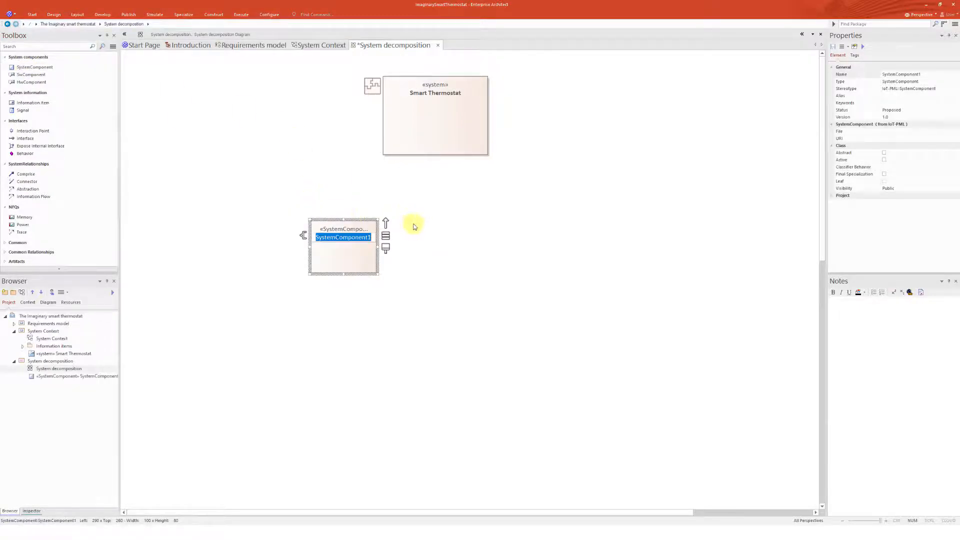
{"action": "left_click", "coordinate": [414, 226]}
{"action": "left_click", "coordinate": [30, 174]}
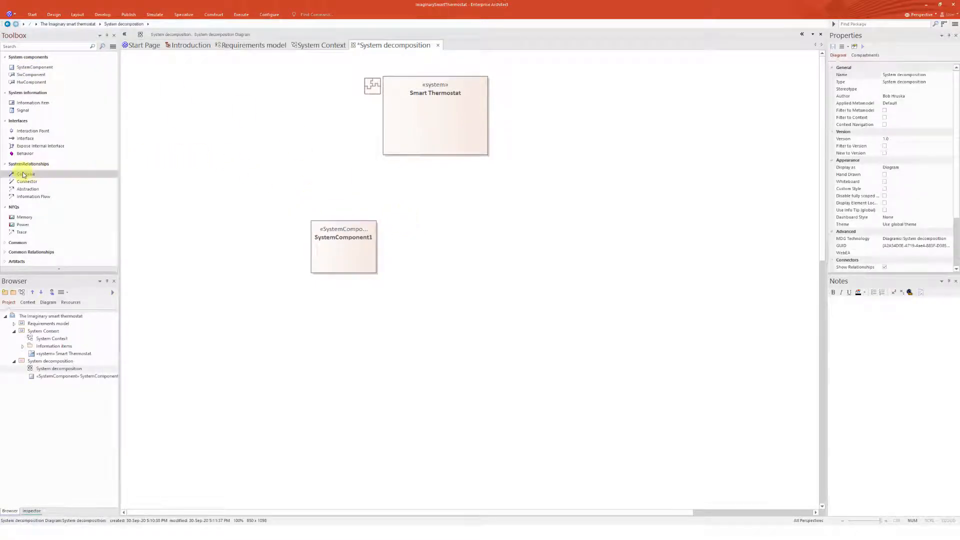
{"action": "left_click_drag", "start_coordinate": [343, 248], "coordinate": [412, 148]}
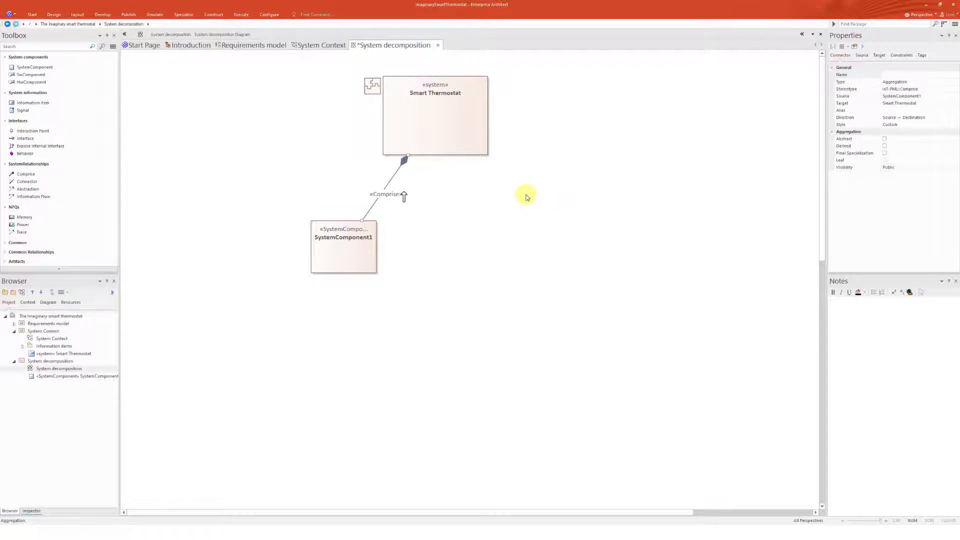
Rename the new system component as HMI
{"action": "left_click", "coordinate": [354, 256]}
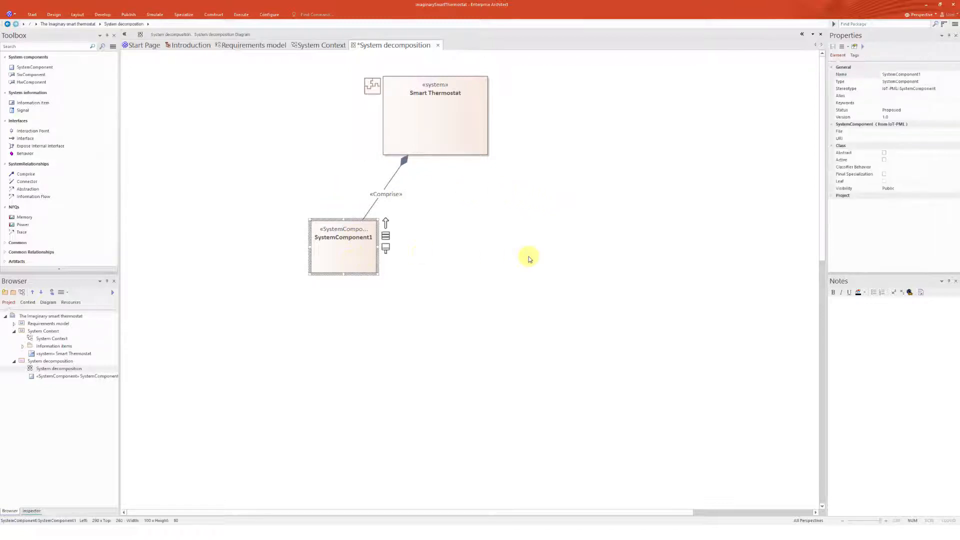
{"action": "key", "text": "F2"}
{"action": "type", "text": "H"}
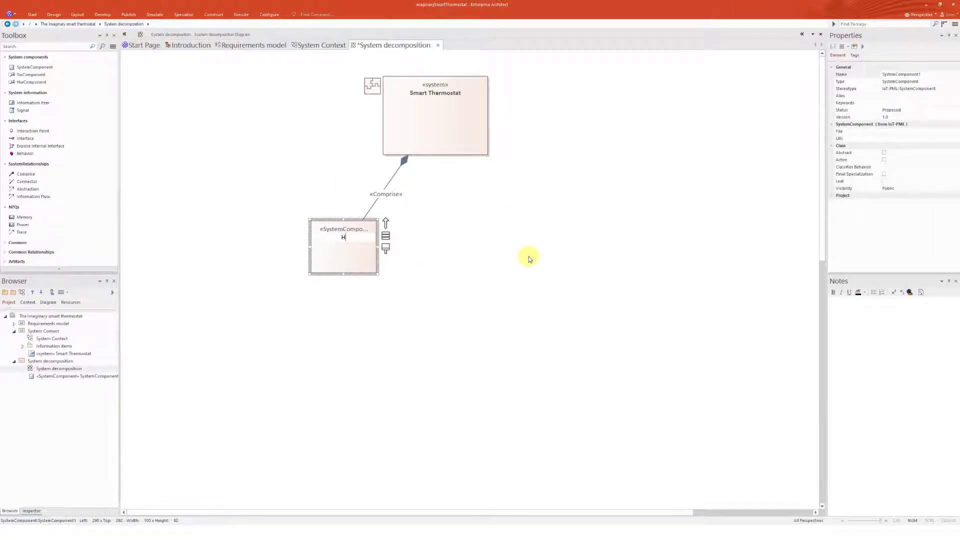
{"action": "type", "text": "MI"}
{"action": "key", "text": "Return"}
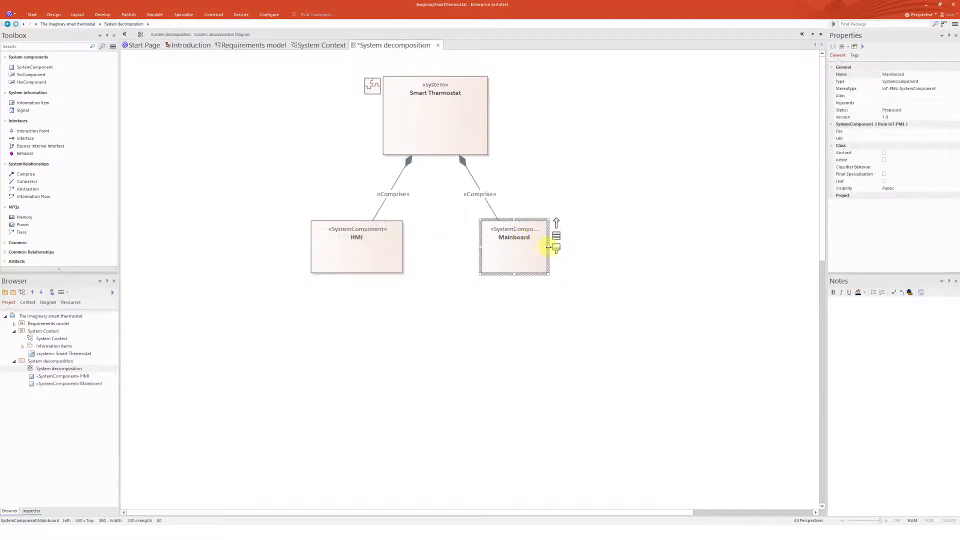
Widen the Mainboard component to about 140
{"action": "left_click_drag", "start_coordinate": [549, 243], "coordinate": [576, 244]}
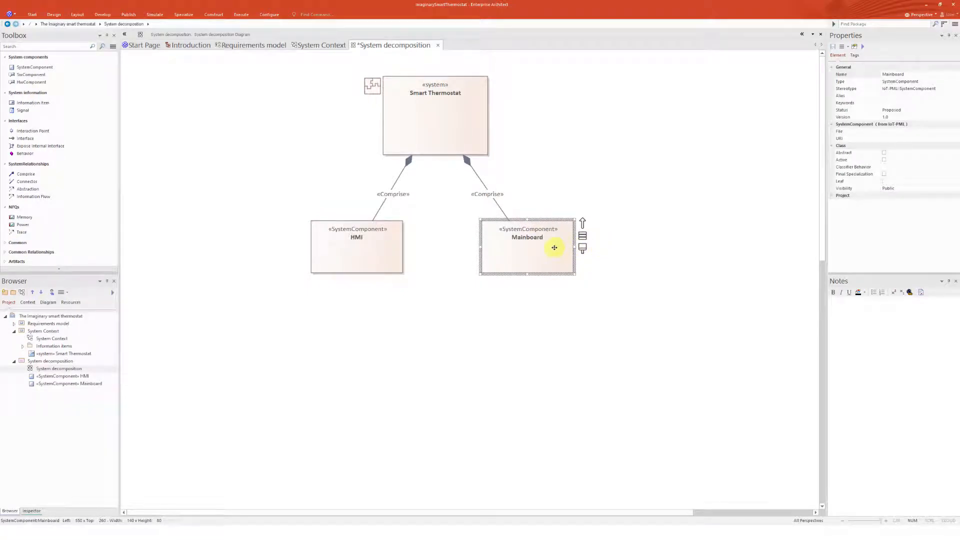
{"action": "left_click", "coordinate": [458, 243]}
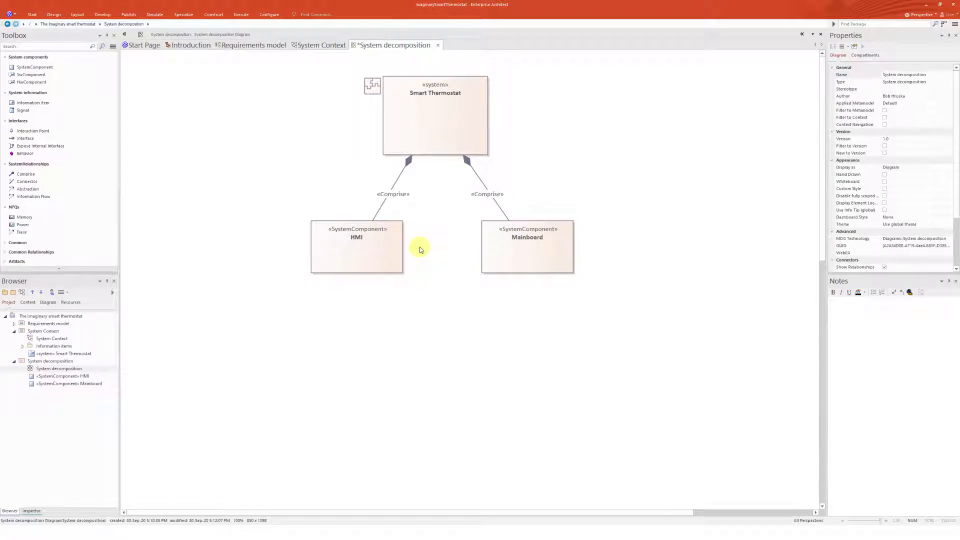
Convert the HMI component to a HwComponent
{"action": "left_click", "coordinate": [31, 82]}
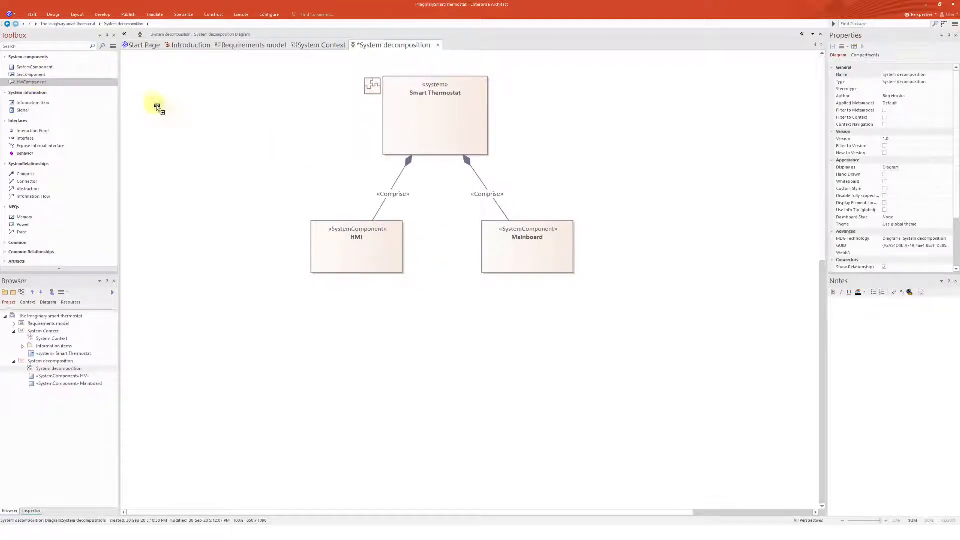
{"action": "left_click", "coordinate": [323, 241]}
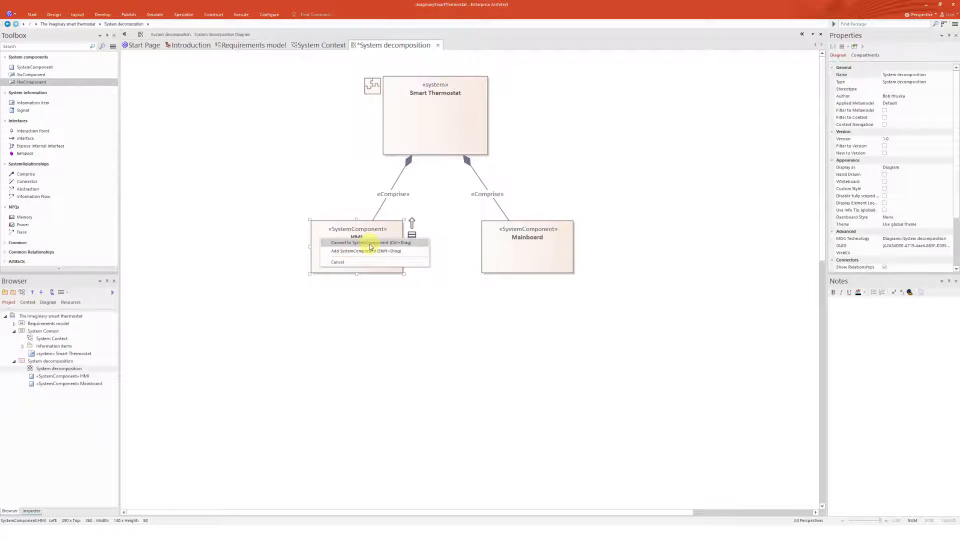
{"action": "left_click", "coordinate": [370, 244]}
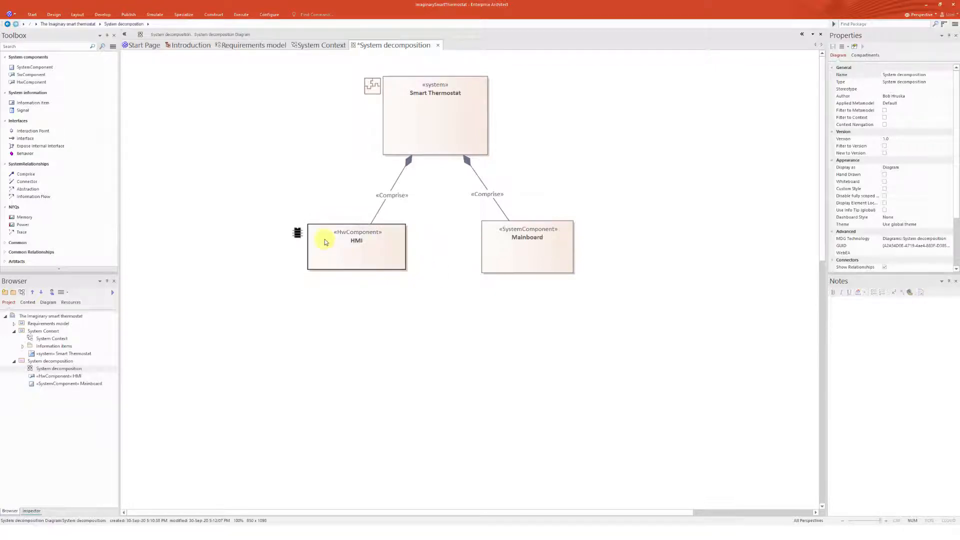
{"action": "left_click", "coordinate": [366, 255]}
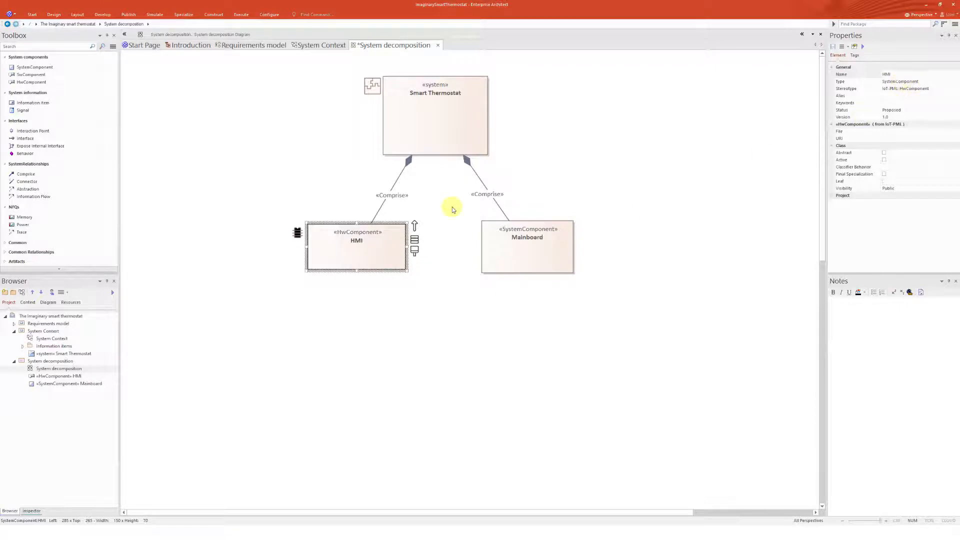
Convert the Mainboard component on the System decomposition diagram to a HwComponent
{"action": "left_click_drag", "start_coordinate": [56, 81], "coordinate": [515, 242]}
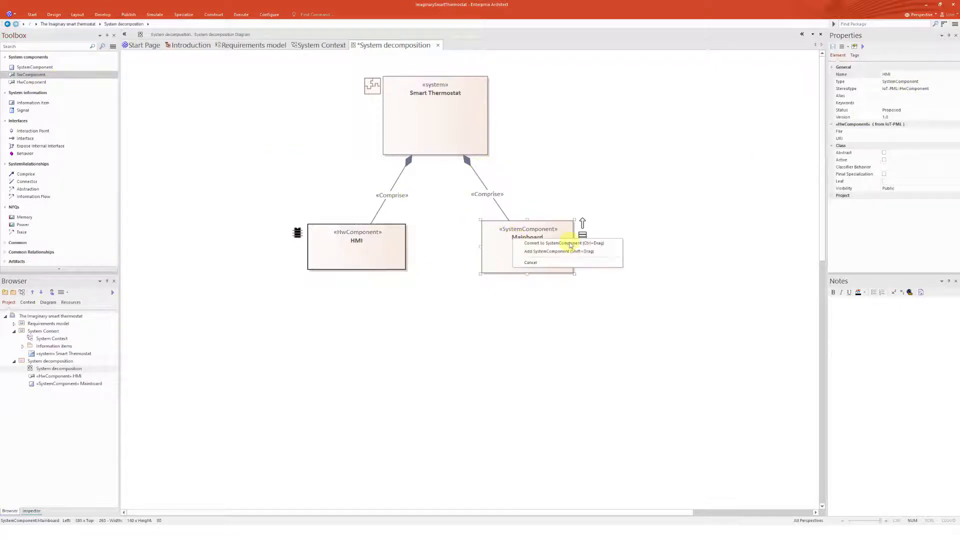
{"action": "left_click", "coordinate": [616, 223]}
{"action": "left_click_drag", "start_coordinate": [46, 86], "coordinate": [507, 243]}
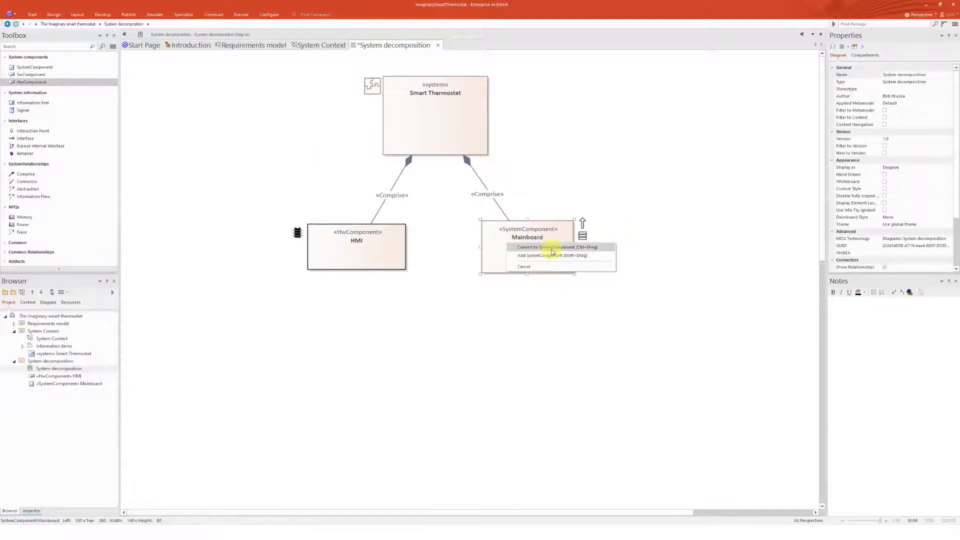
{"action": "left_click", "coordinate": [552, 248]}
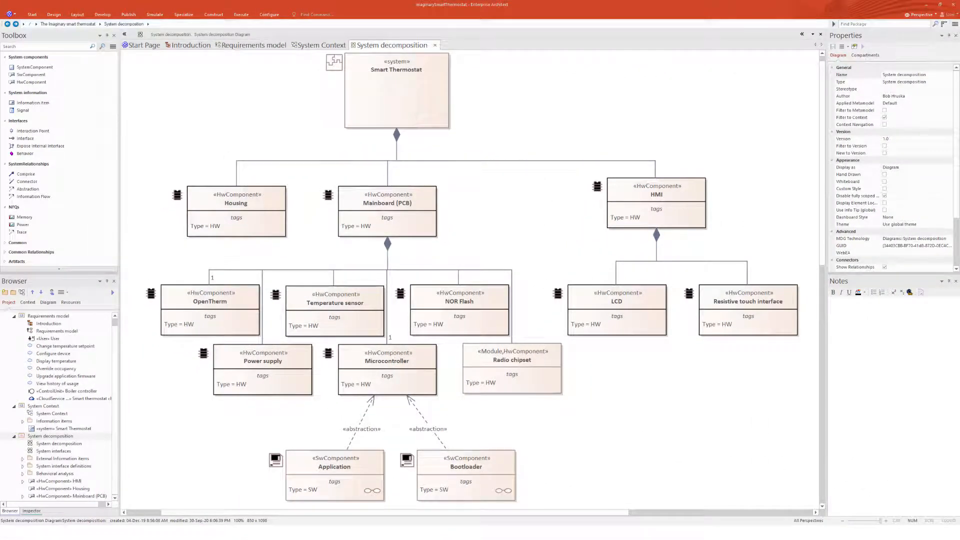
Examine which components are related to the Smart Thermostat, the Mainboard (PCB) and the Microcontroller in the completed decomposition
{"action": "left_click", "coordinate": [417, 104]}
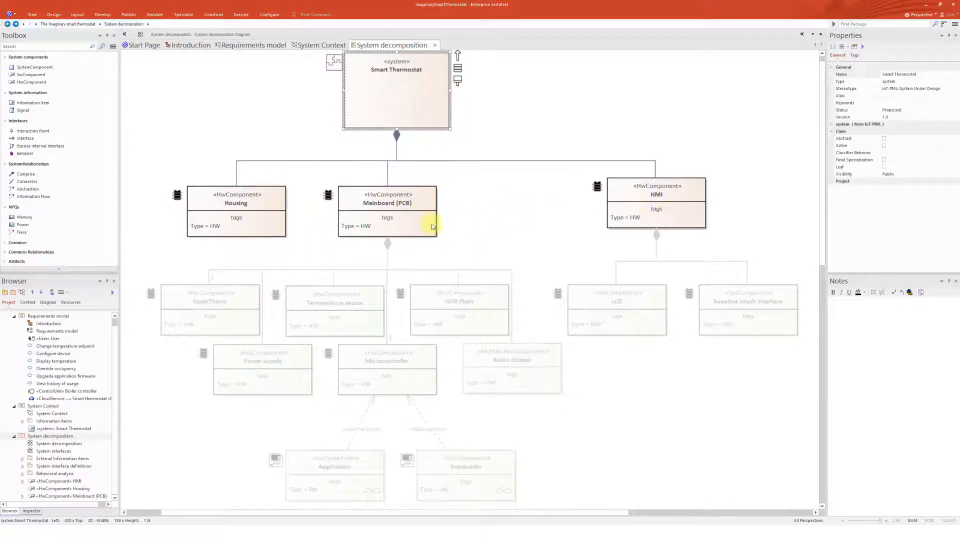
{"action": "left_click", "coordinate": [404, 223]}
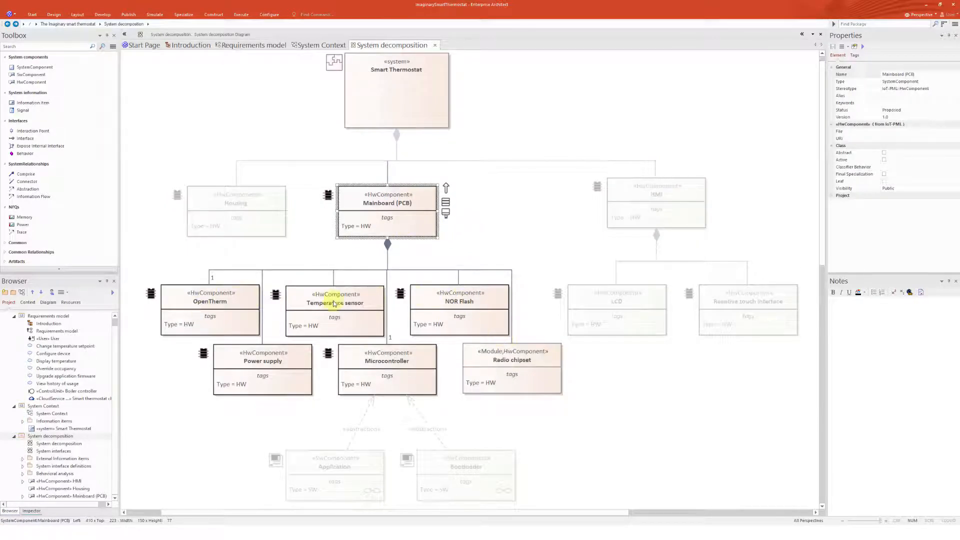
{"action": "left_click", "coordinate": [398, 385]}
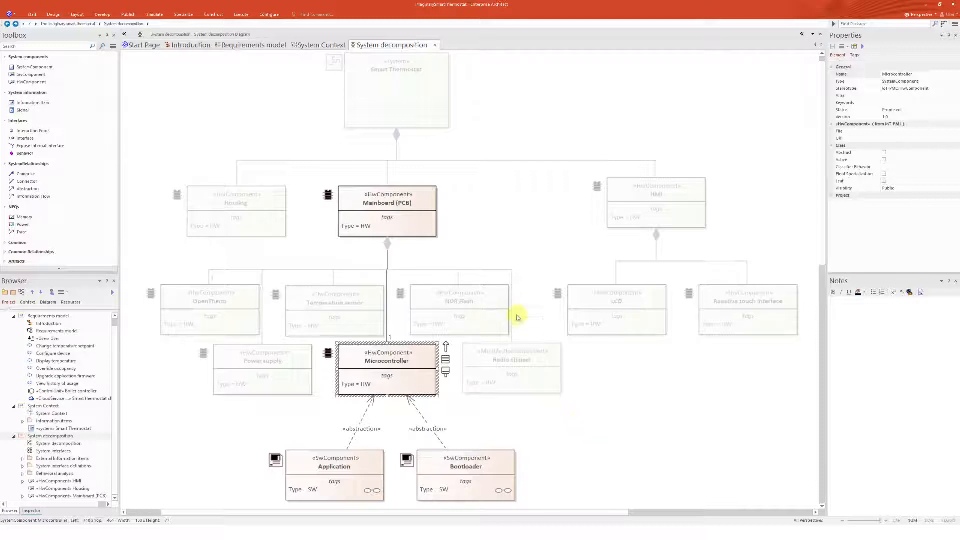
{"action": "left_click", "coordinate": [494, 248]}
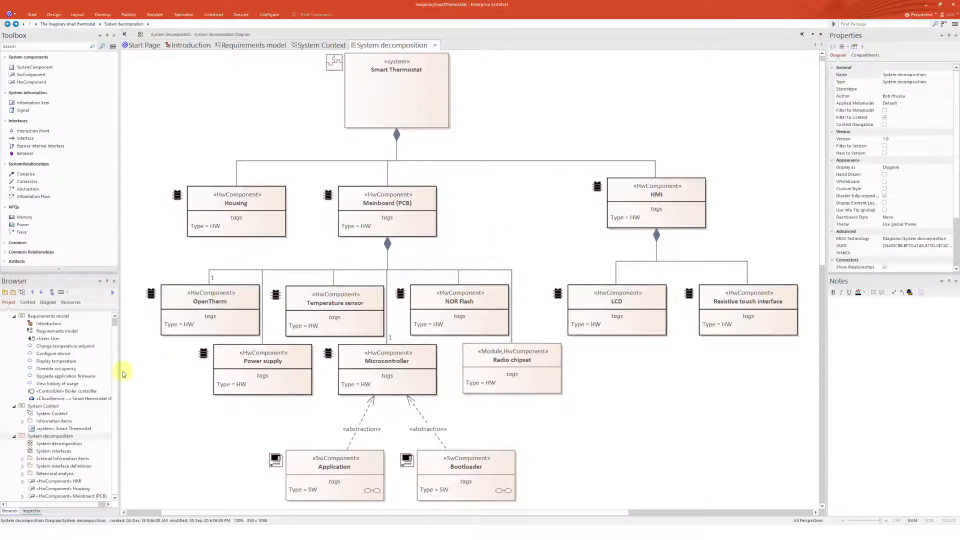
Create an IoT-PML System decomposition diagram named "Sytem interfaces" in the System decomposition package
{"action": "left_click", "coordinate": [54, 452]}
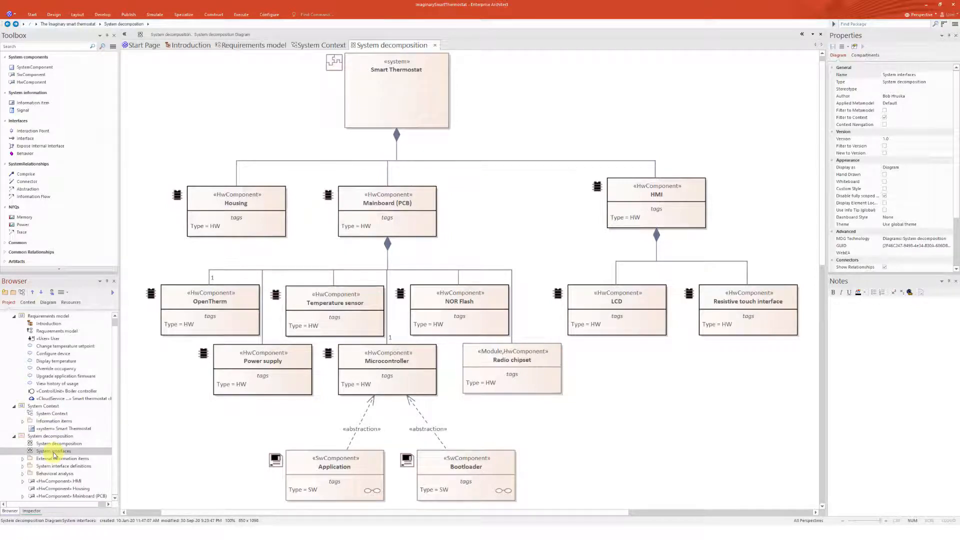
{"action": "left_click", "coordinate": [60, 435]}
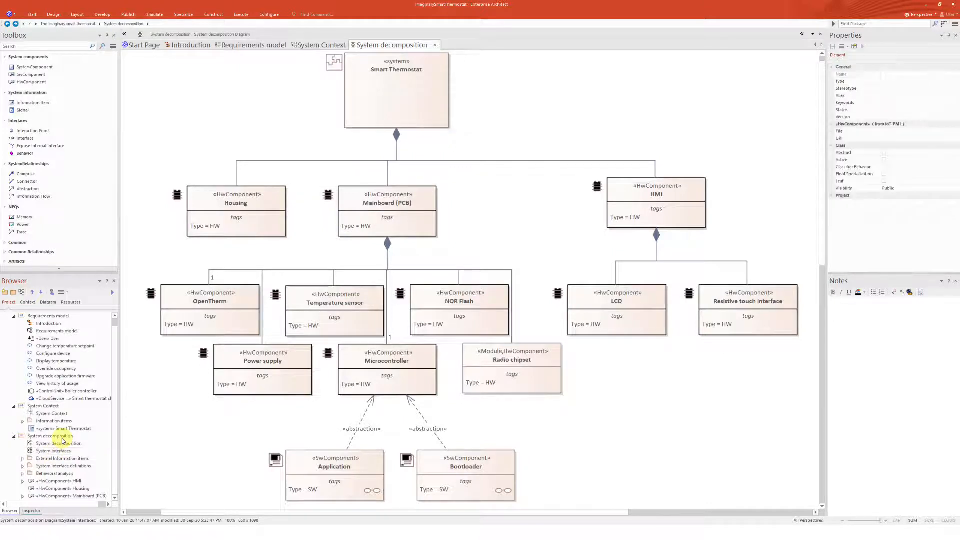
{"action": "left_click", "coordinate": [21, 292]}
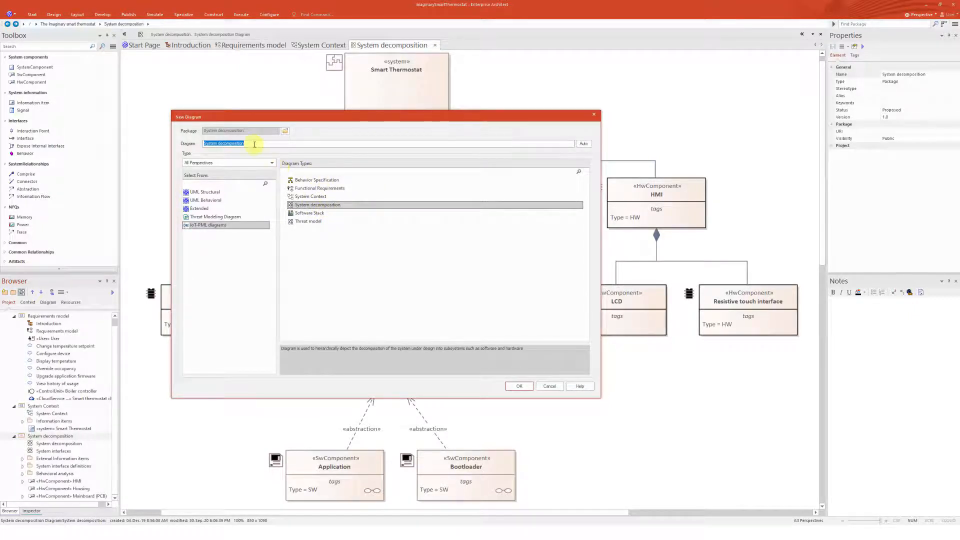
{"action": "left_click", "coordinate": [260, 144]}
{"action": "left_click_drag", "start_coordinate": [264, 143], "coordinate": [189, 144]}
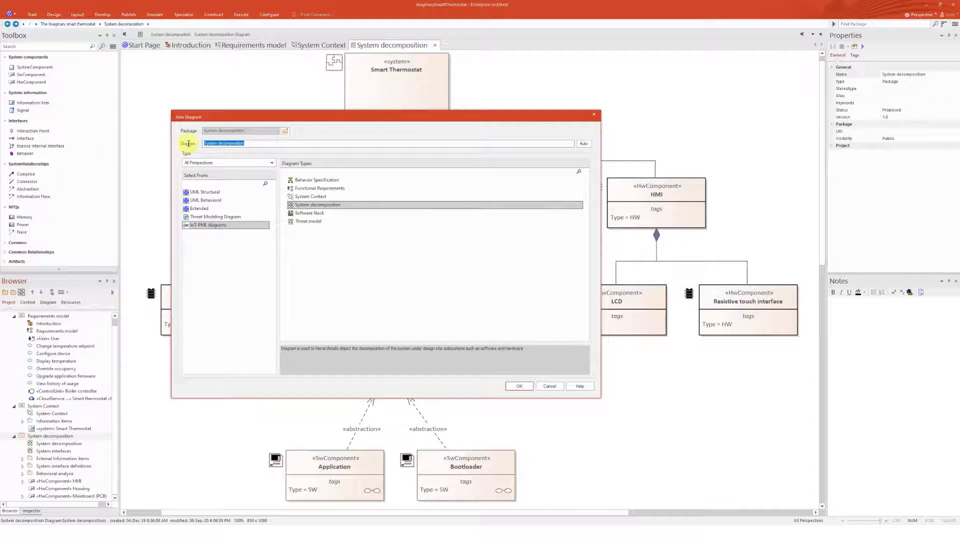
{"action": "type", "text": "Sytem interfaces"}
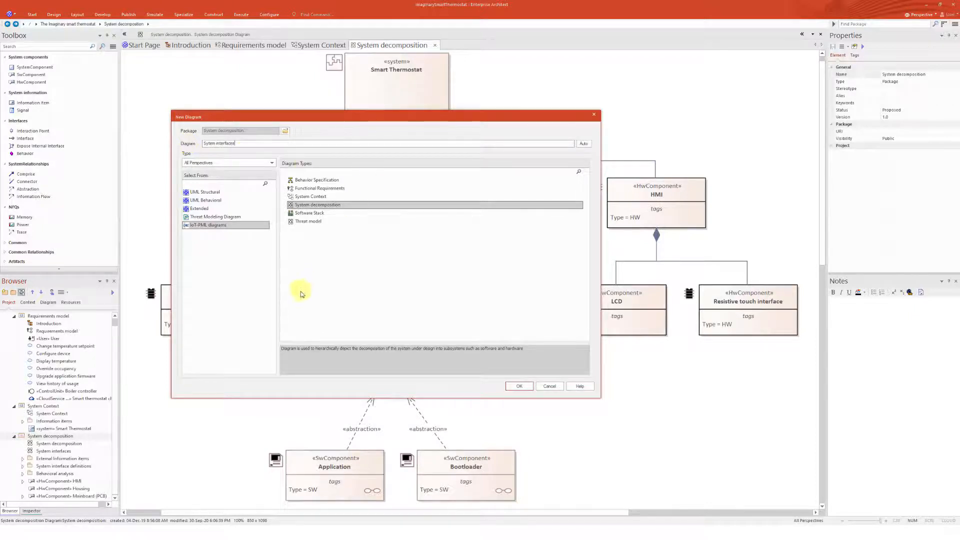
{"action": "left_click", "coordinate": [519, 386]}
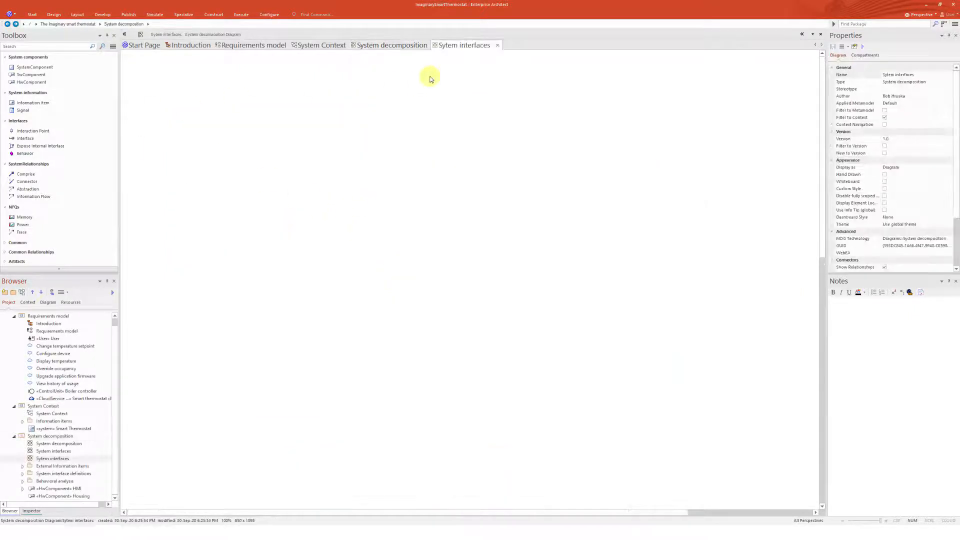
Copy the Mainboard (PCB) and Radio chipset from the System decomposition diagram into the Sytem interfaces diagram
{"action": "left_click", "coordinate": [394, 45]}
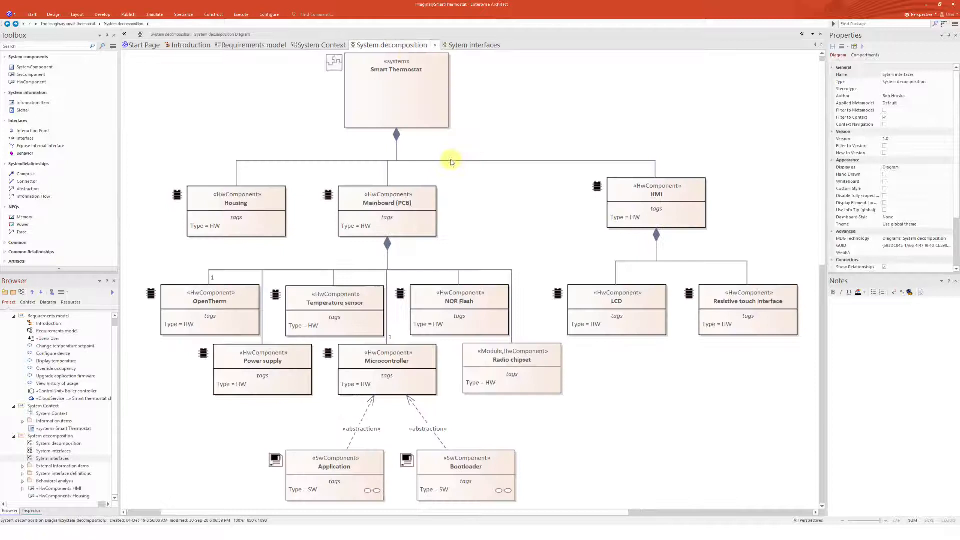
{"action": "left_click", "coordinate": [400, 220]}
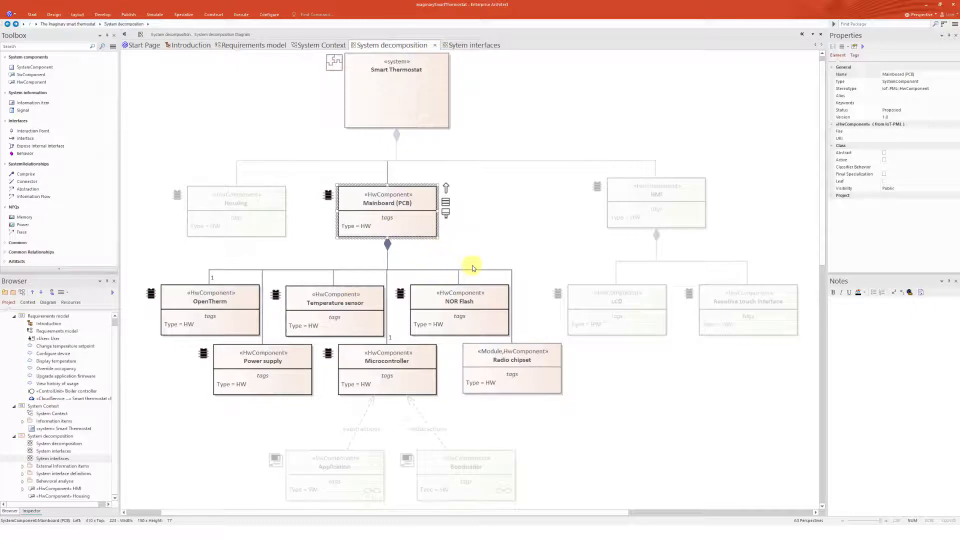
{"action": "left_click", "coordinate": [523, 375]}
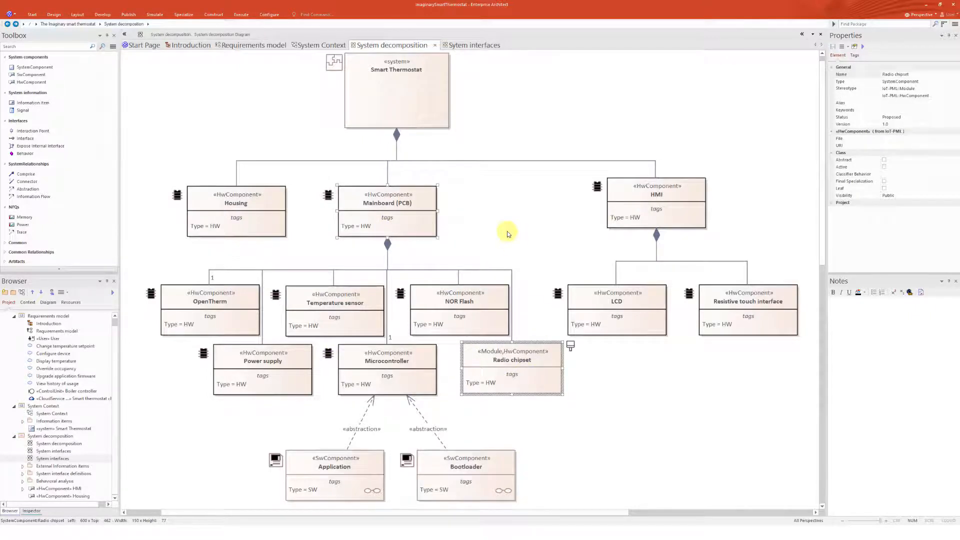
{"action": "key", "text": "ctrl+c"}
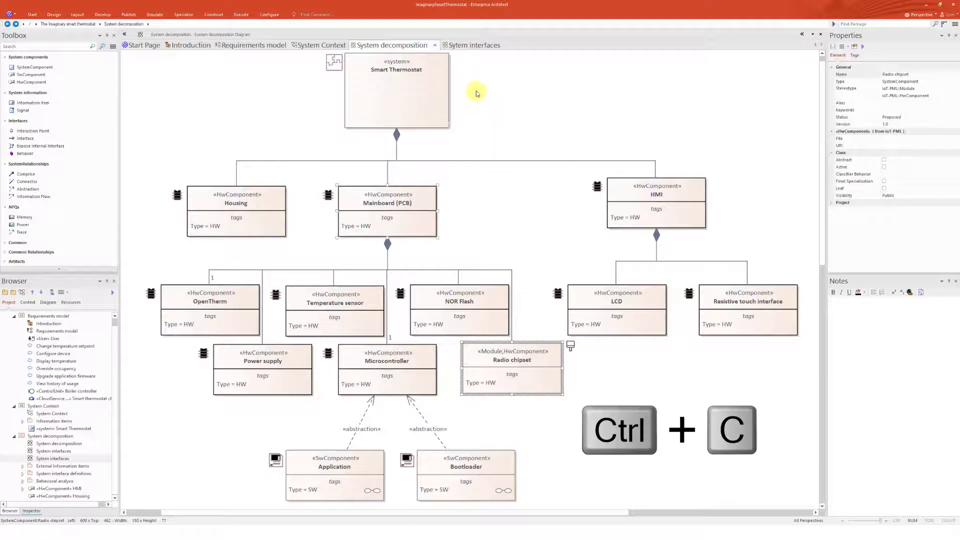
{"action": "left_click", "coordinate": [471, 45]}
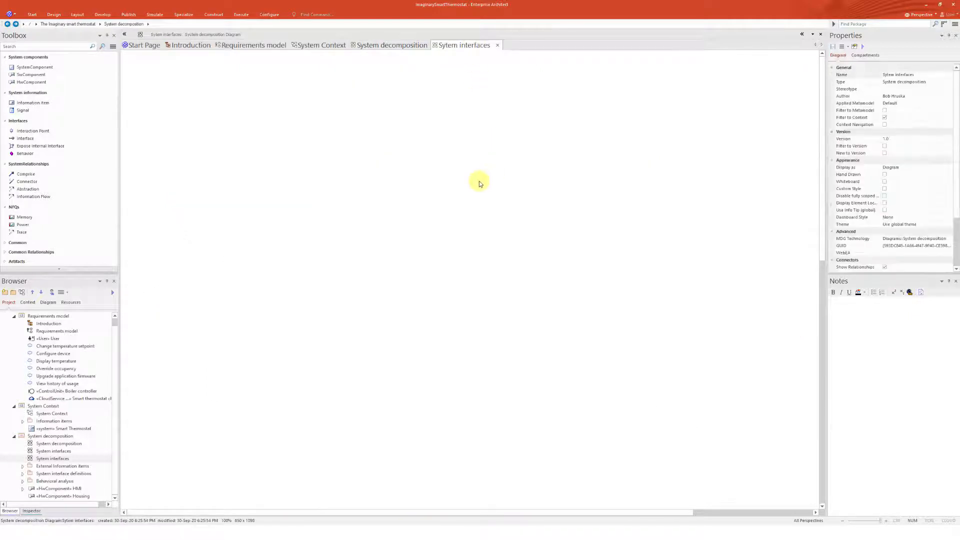
{"action": "key", "text": "ctrl+v"}
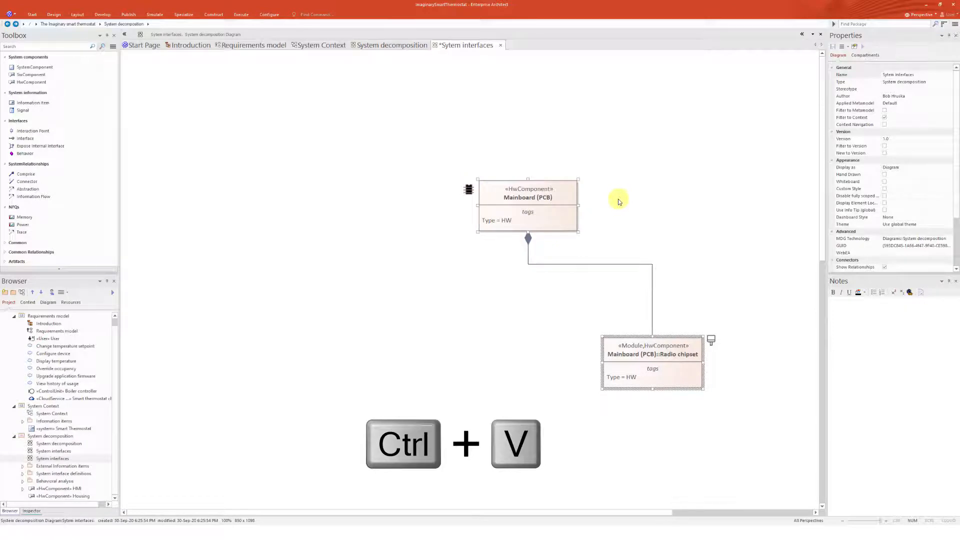
Enlarge the Mainboard (PCB) to about 290 by 330 and nest the Radio chipset inside it
{"action": "left_click", "coordinate": [561, 225]}
{"action": "left_click_drag", "start_coordinate": [559, 217], "coordinate": [530, 388]}
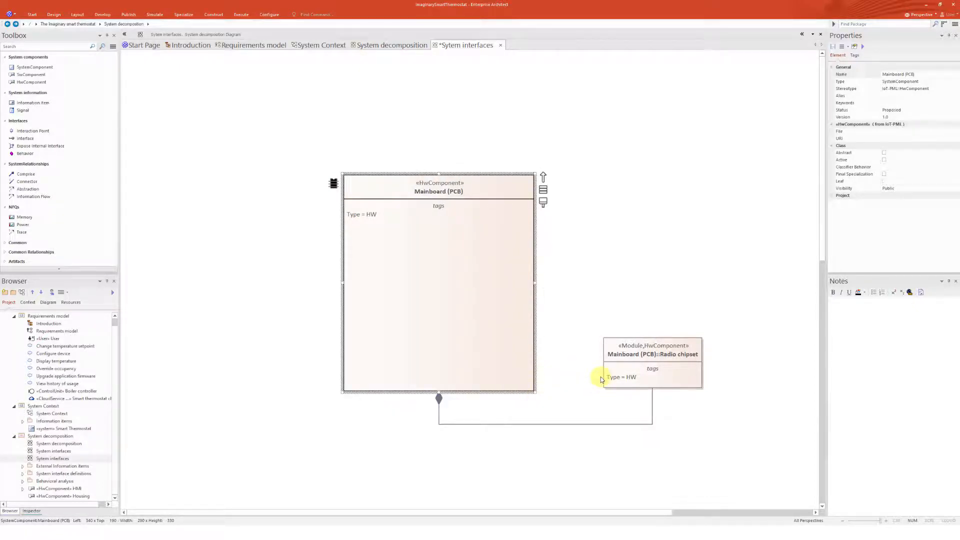
{"action": "left_click_drag", "start_coordinate": [652, 368], "coordinate": [439, 278]}
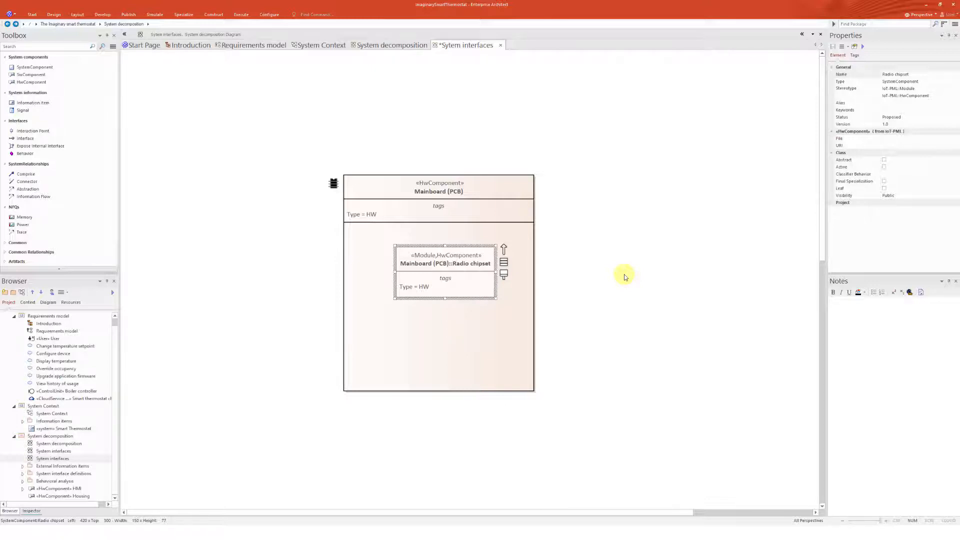
Move the Mainboard (PCB) up and slightly left, and centre the nested Radio chipset horizontally within it
{"action": "left_click", "coordinate": [624, 274]}
{"action": "left_click_drag", "start_coordinate": [447, 266], "coordinate": [395, 277]}
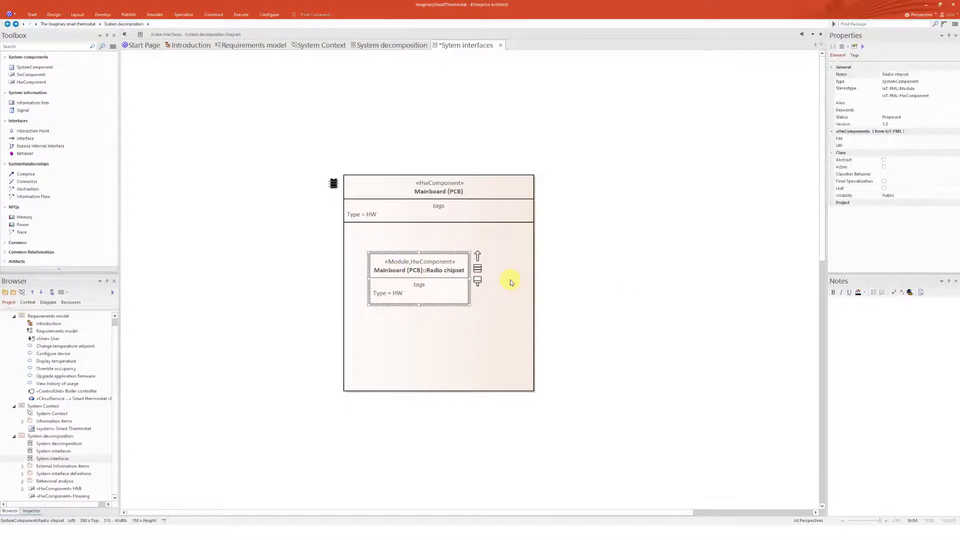
{"action": "left_click_drag", "start_coordinate": [510, 280], "coordinate": [495, 245]}
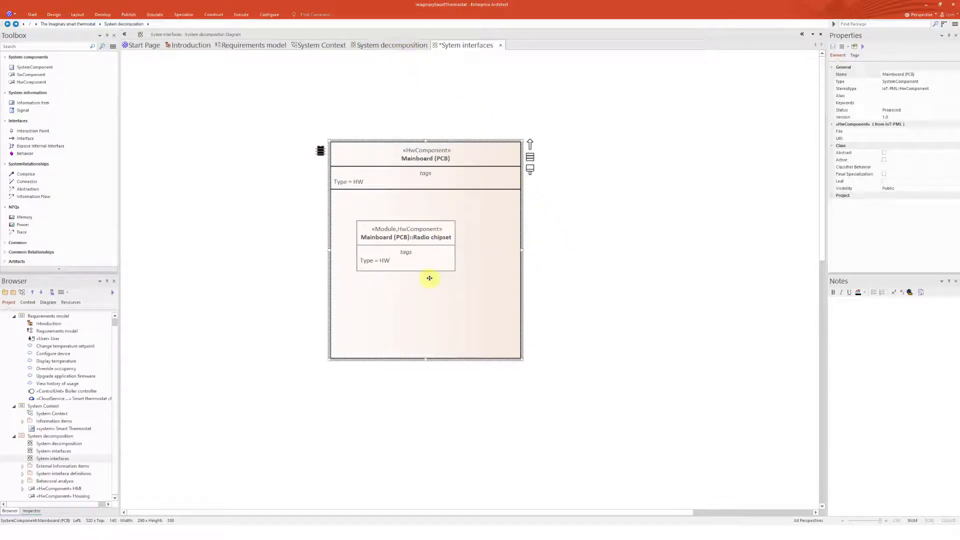
{"action": "left_click", "coordinate": [427, 262]}
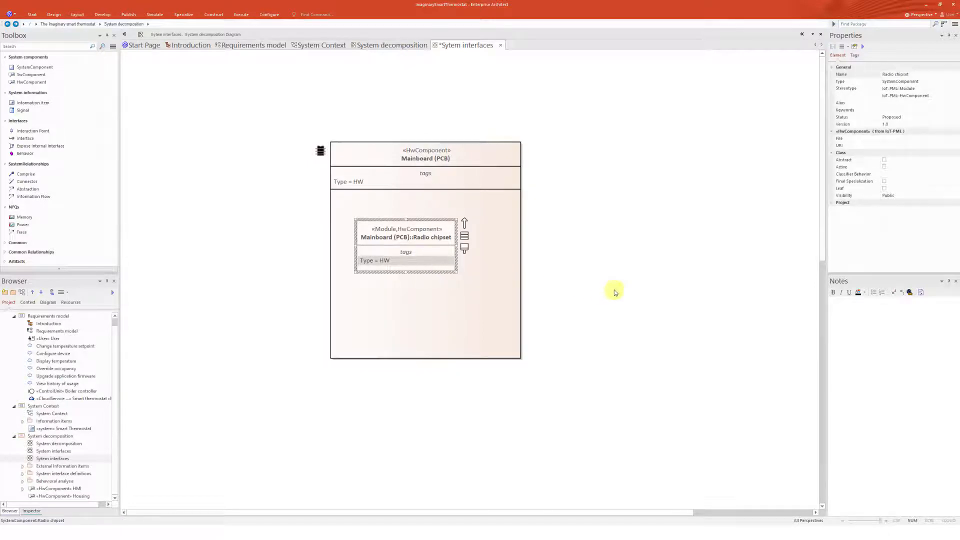
{"action": "left_click", "coordinate": [586, 288]}
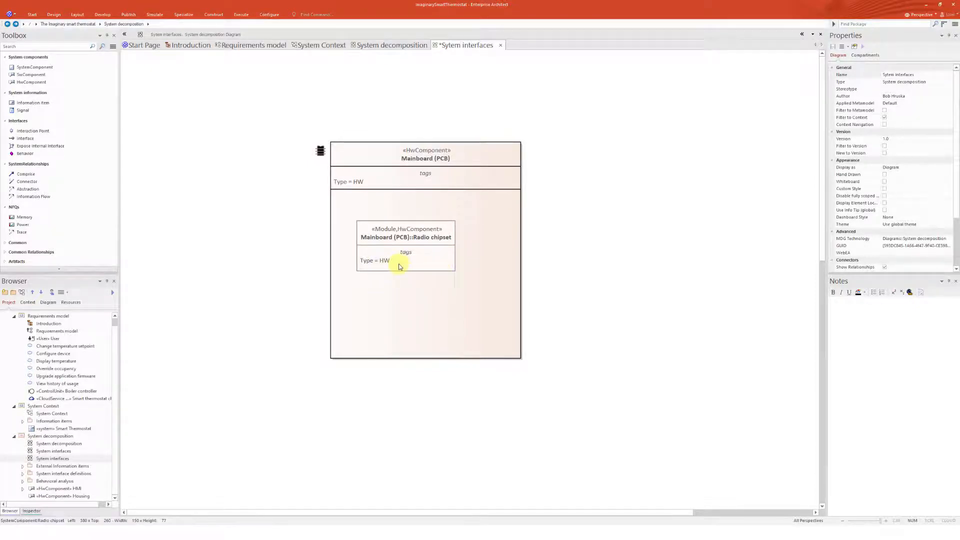
{"action": "left_click_drag", "start_coordinate": [392, 264], "coordinate": [410, 262]}
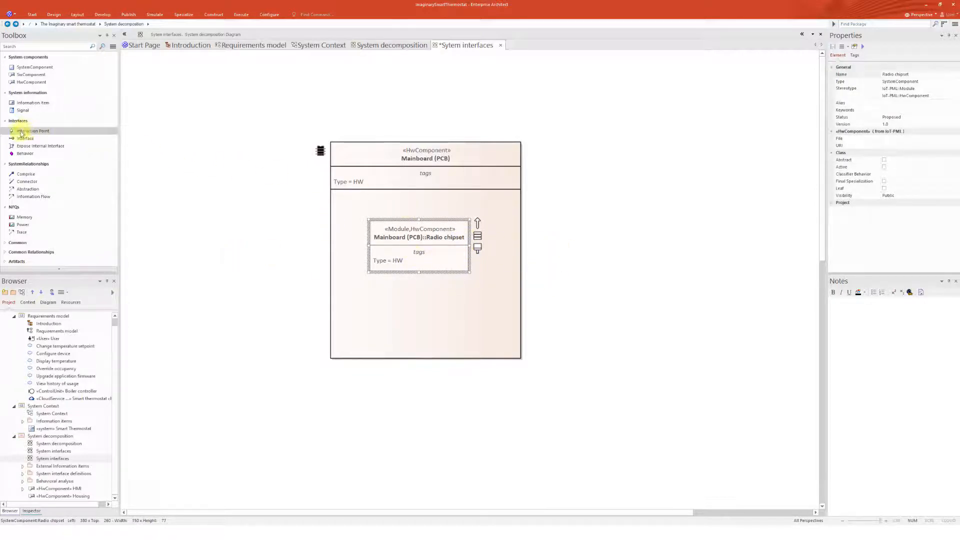
{"action": "left_click", "coordinate": [595, 250]}
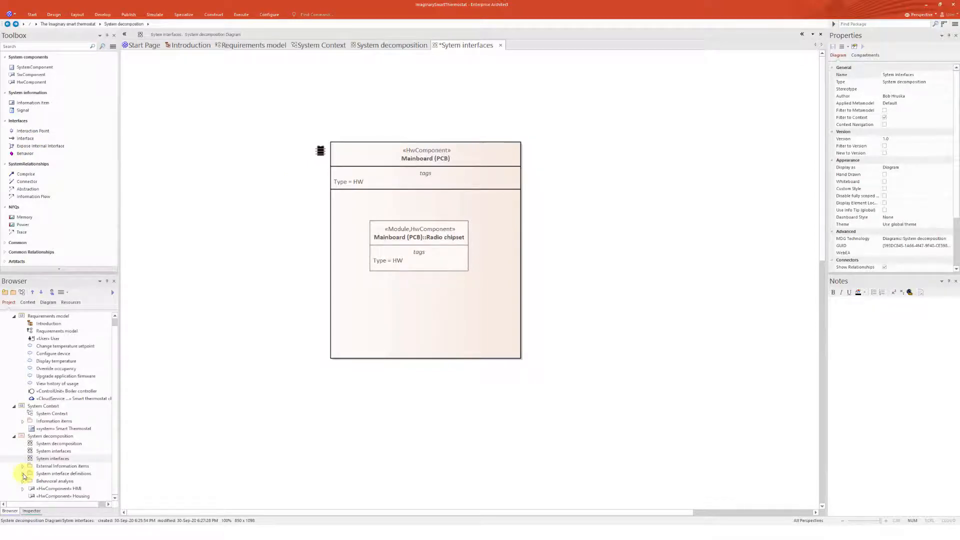
Open the System interface definitions diagram and examine the available interfaces, including Digital
{"action": "left_click", "coordinate": [23, 474]}
{"action": "double_click", "coordinate": [50, 436]}
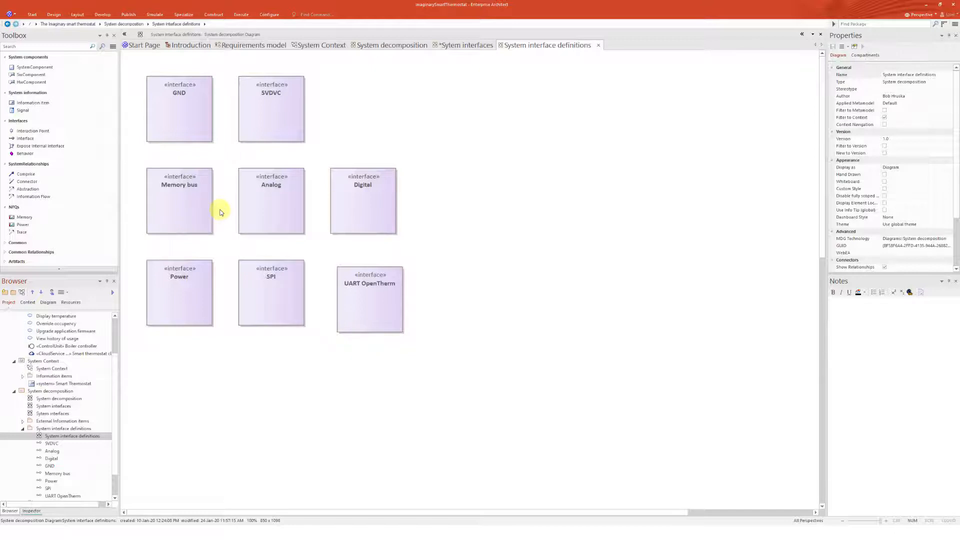
{"action": "left_click", "coordinate": [340, 209]}
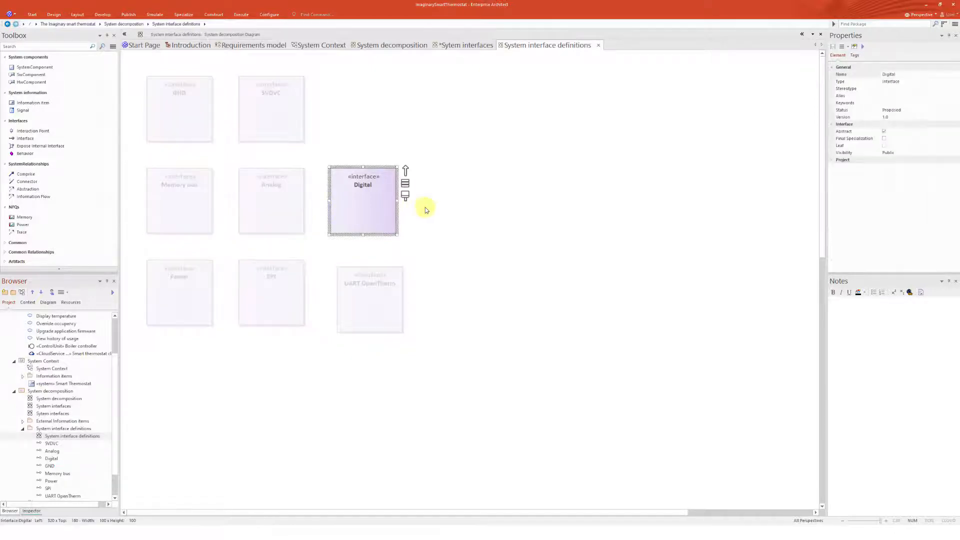
Add an exposed internal interface to the Radio chipset in the Sytem interfaces diagram
{"action": "left_click", "coordinate": [477, 47]}
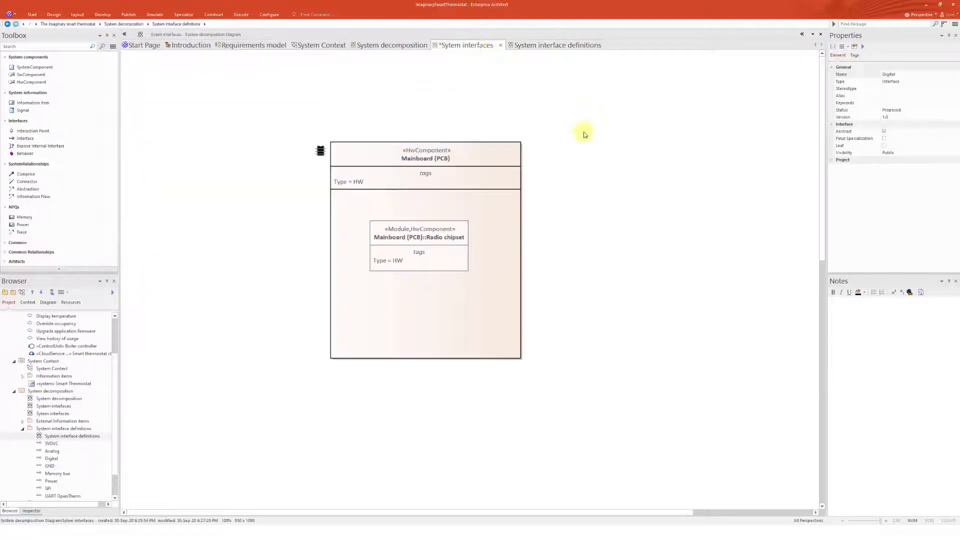
{"action": "left_click", "coordinate": [423, 264]}
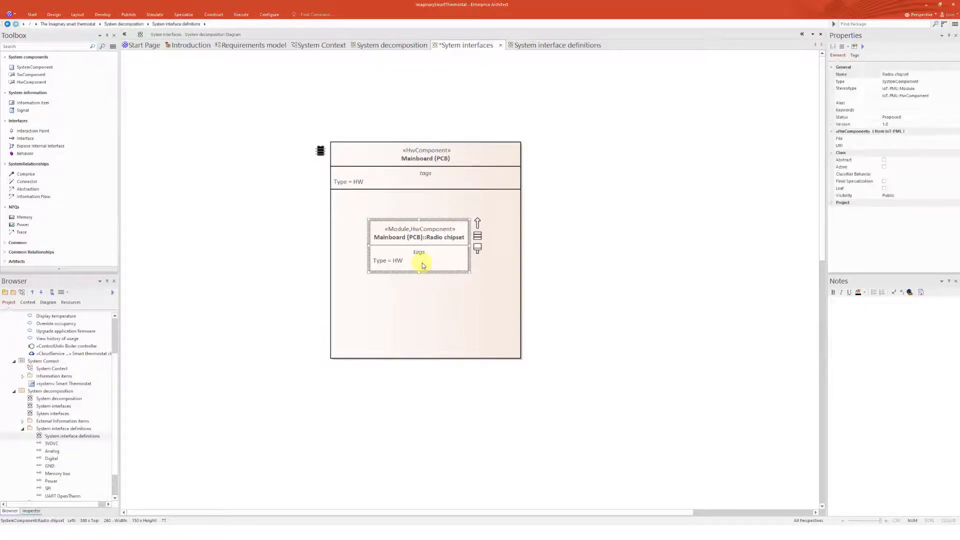
{"action": "left_click", "coordinate": [29, 147]}
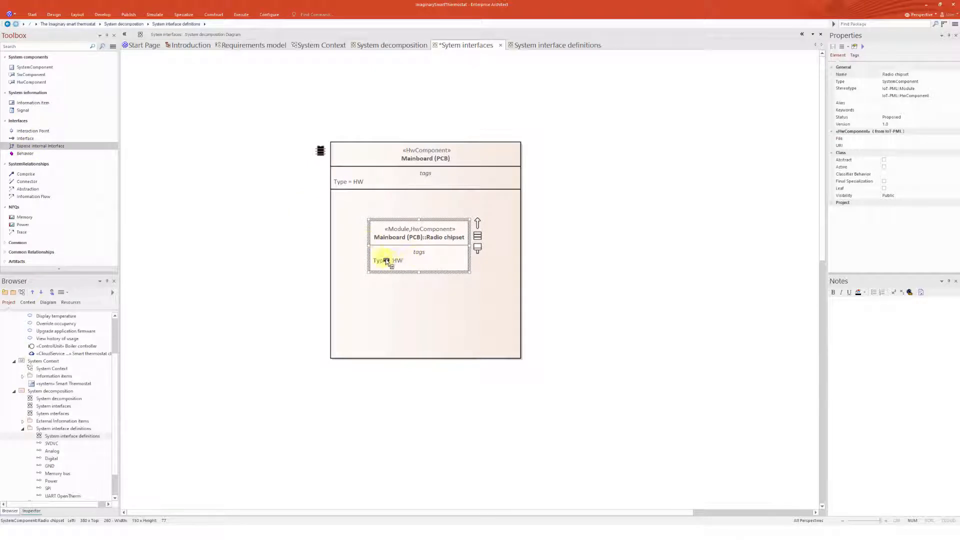
{"action": "left_click", "coordinate": [455, 261]}
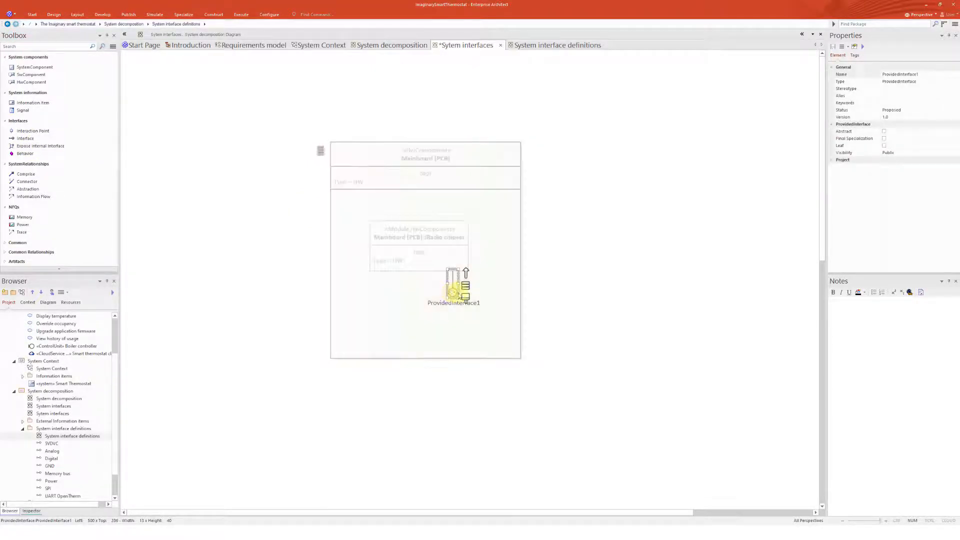
Assign the Digital interface from System interface definitions to the new exposed interface, with type Provided
{"action": "left_click", "coordinate": [518, 244]}
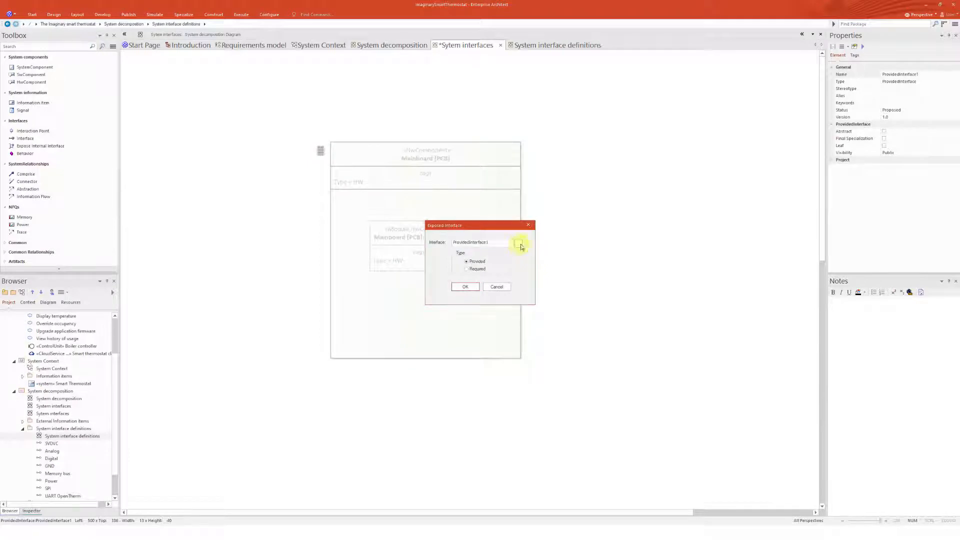
{"action": "left_click_drag", "start_coordinate": [619, 155], "coordinate": [537, 126]}
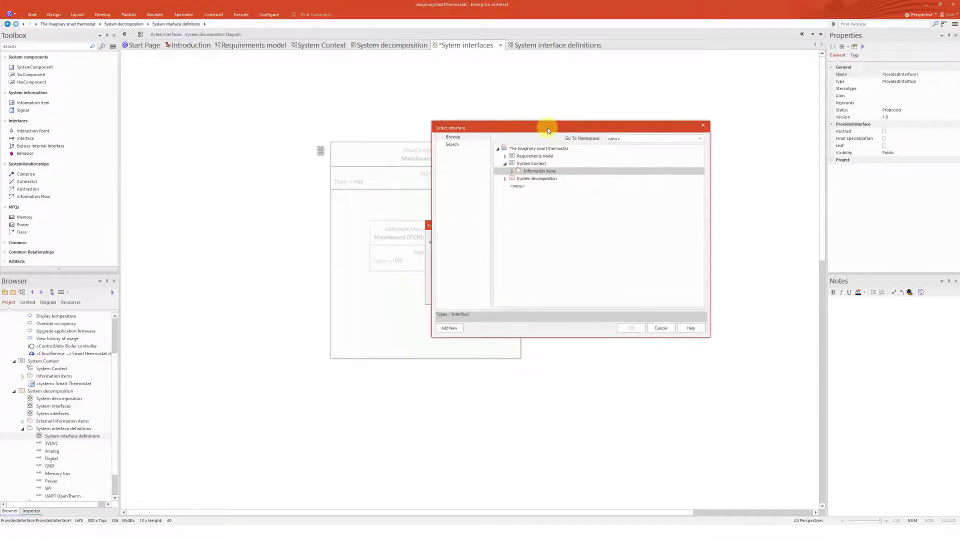
{"action": "left_click", "coordinate": [508, 179]}
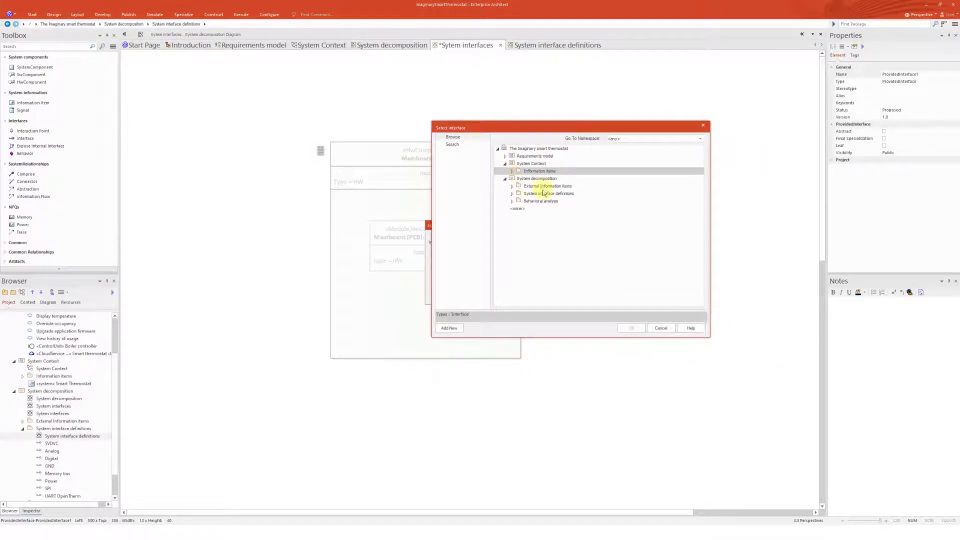
{"action": "left_click", "coordinate": [511, 194]}
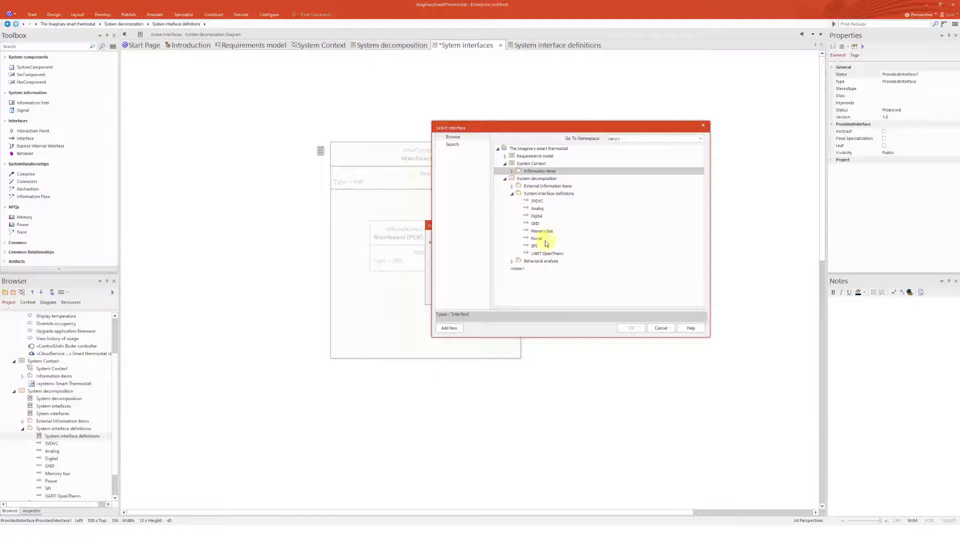
{"action": "left_click", "coordinate": [537, 217]}
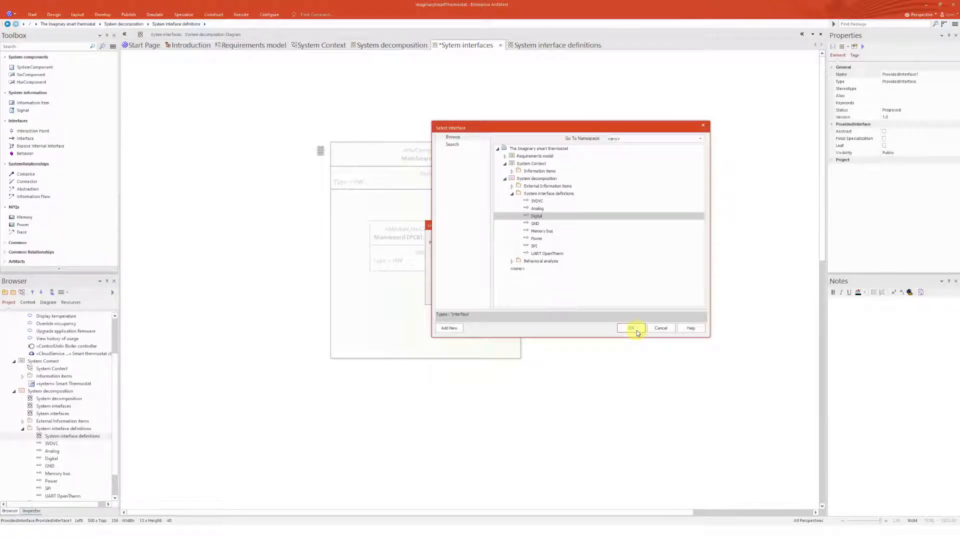
{"action": "left_click", "coordinate": [630, 328]}
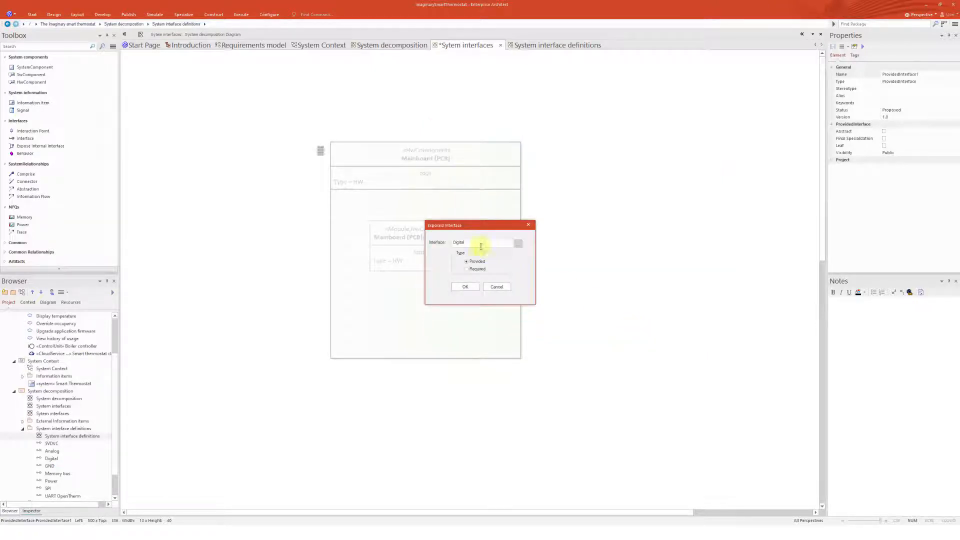
{"action": "left_click_drag", "start_coordinate": [458, 226], "coordinate": [553, 214]}
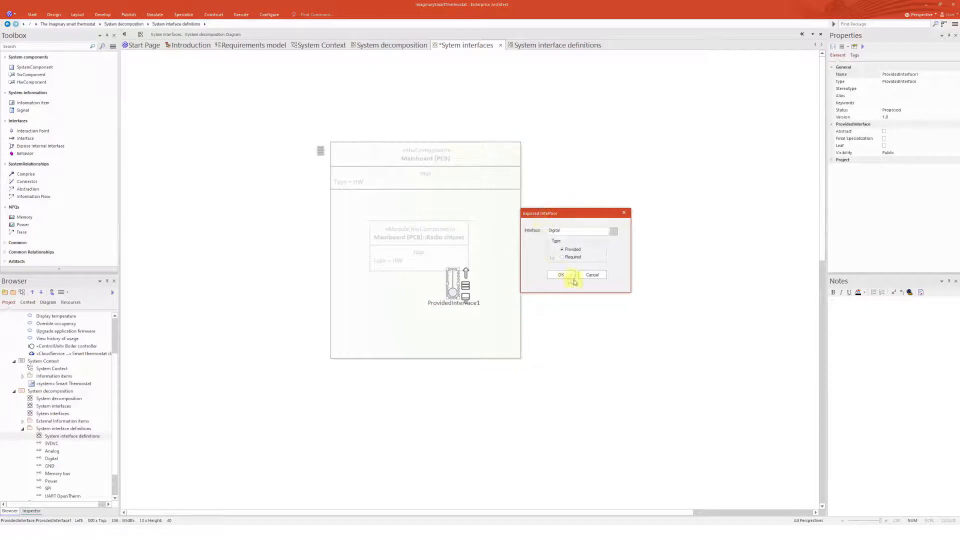
{"action": "left_click", "coordinate": [572, 257]}
{"action": "left_click", "coordinate": [574, 250]}
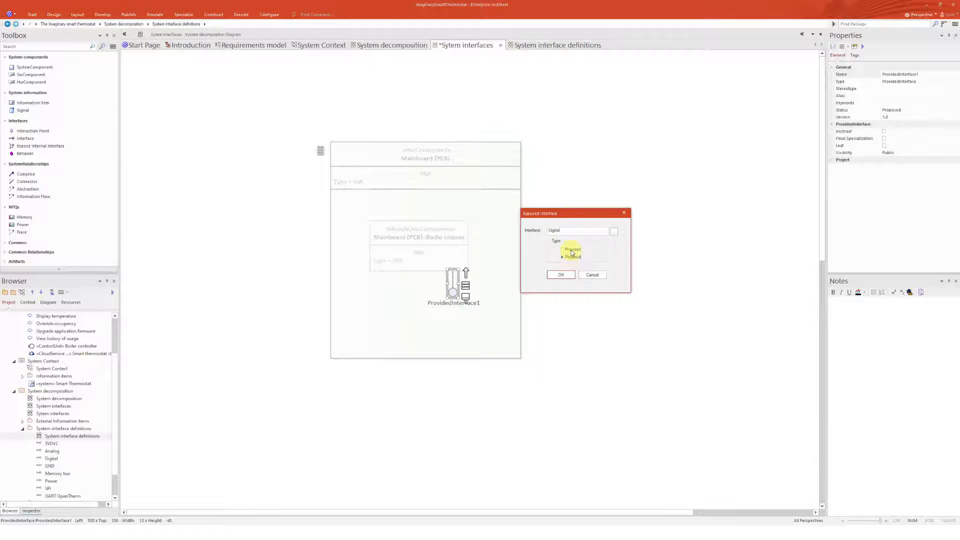
{"action": "left_click", "coordinate": [561, 275]}
Shift the Radio chipset slightly right and down within the Mainboard (PCB), and place its Digital interface on the chipset's left edge
{"action": "left_click_drag", "start_coordinate": [453, 289], "coordinate": [352, 287]}
{"action": "left_click", "coordinate": [535, 250]}
{"action": "left_click_drag", "start_coordinate": [433, 251], "coordinate": [445, 271]}
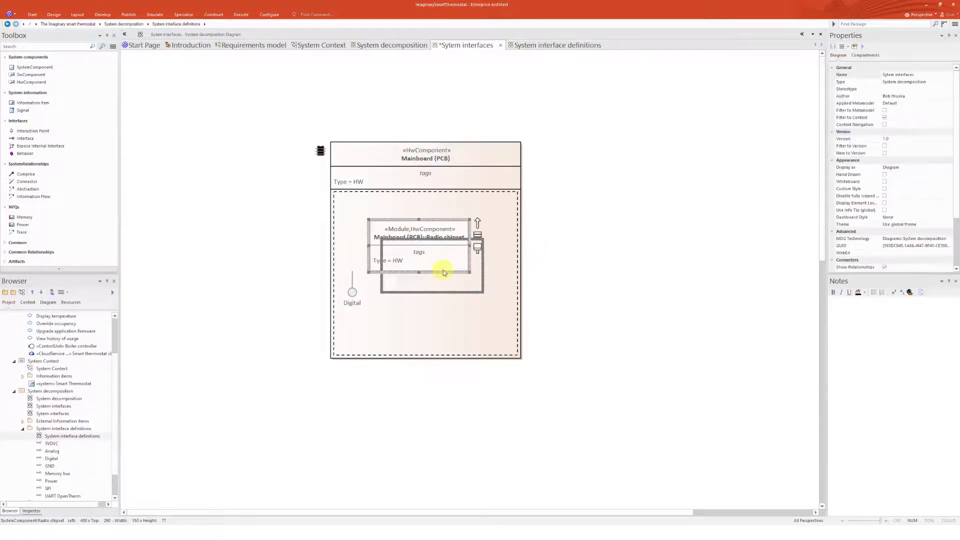
{"action": "left_click_drag", "start_coordinate": [366, 297], "coordinate": [392, 265]}
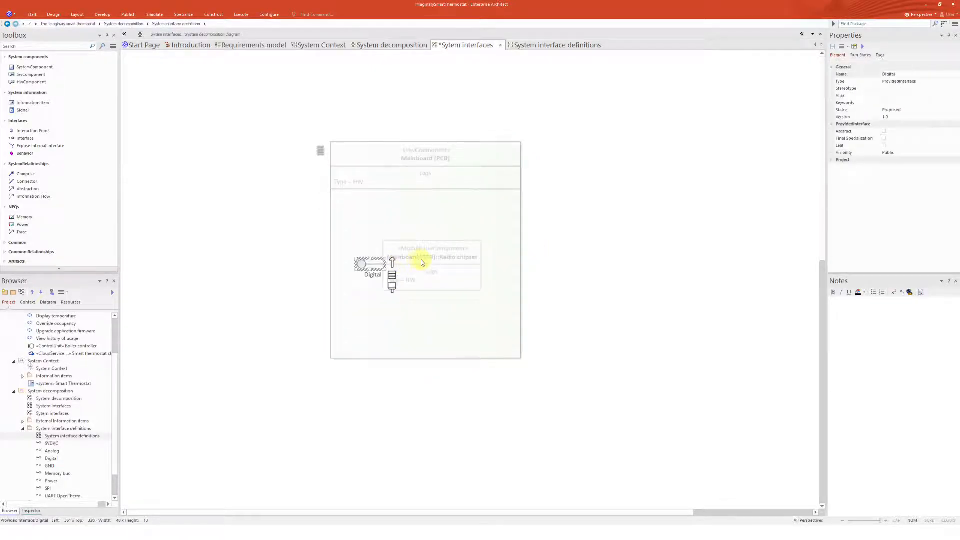
{"action": "left_click", "coordinate": [421, 259]}
{"action": "left_click", "coordinate": [554, 271]}
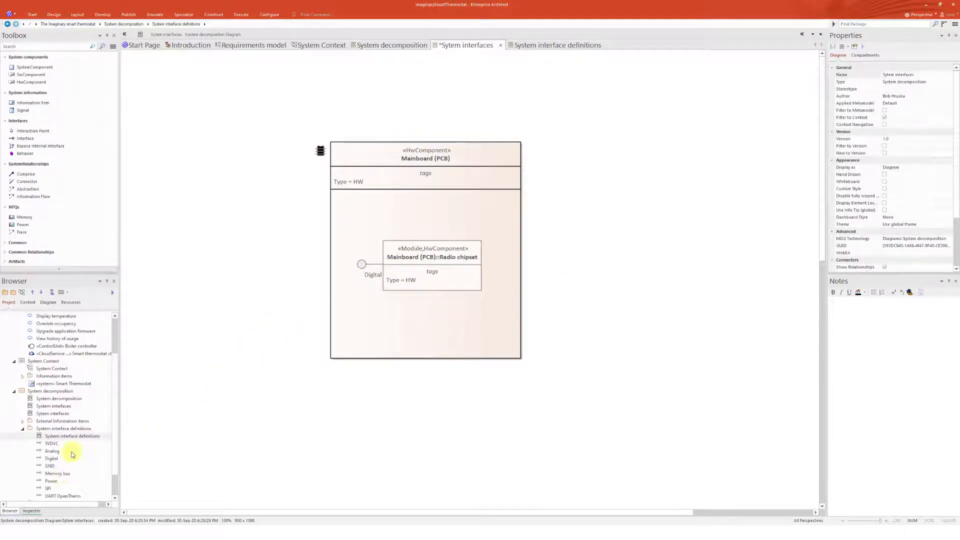
{"action": "left_click_drag", "start_coordinate": [419, 275], "coordinate": [426, 275]}
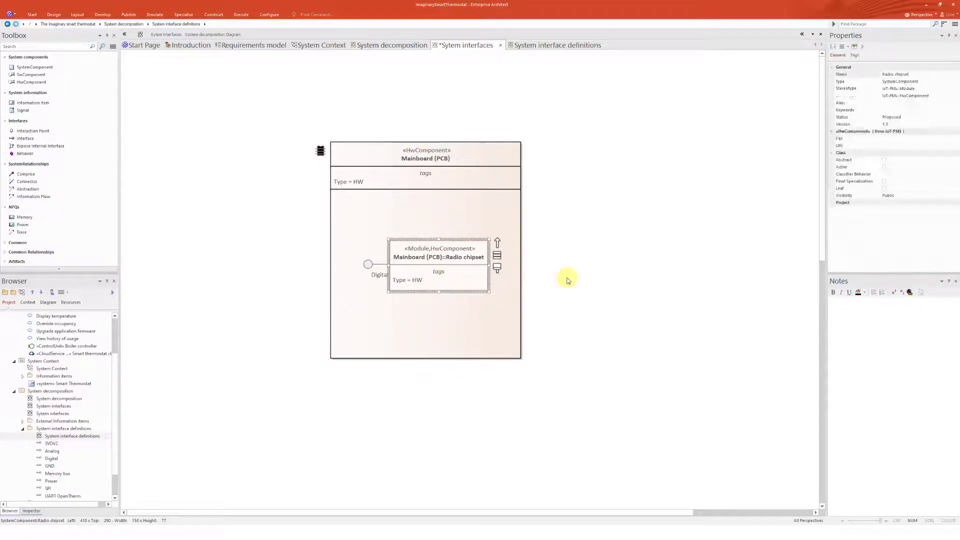
Enlarge the Mainboard (PCB) to about 340 by 350
{"action": "left_click", "coordinate": [504, 281]}
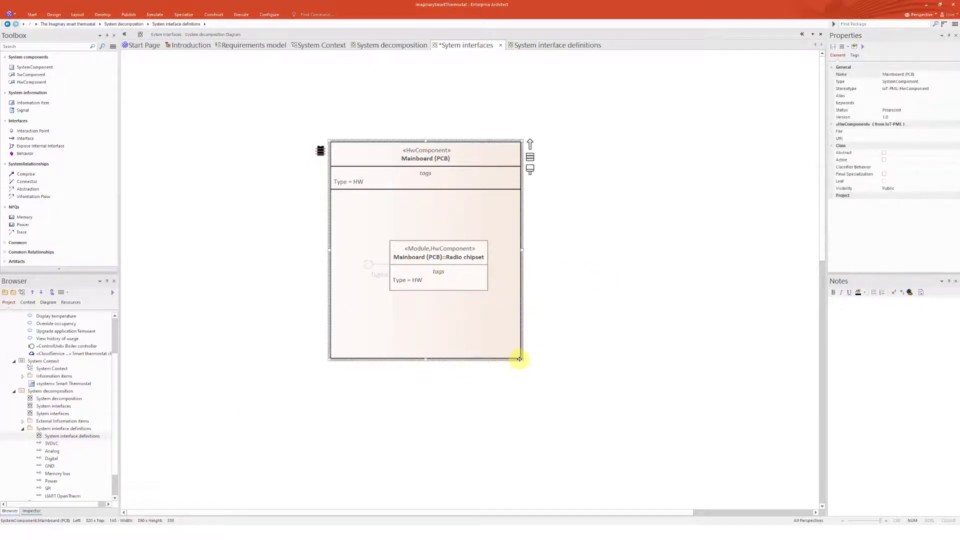
{"action": "left_click_drag", "start_coordinate": [520, 359], "coordinate": [554, 371]}
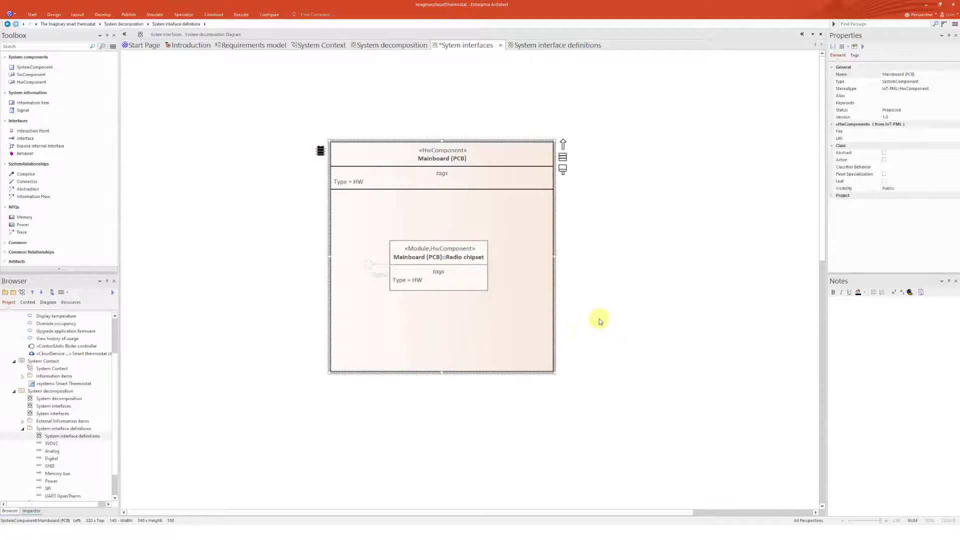
{"action": "left_click", "coordinate": [588, 282]}
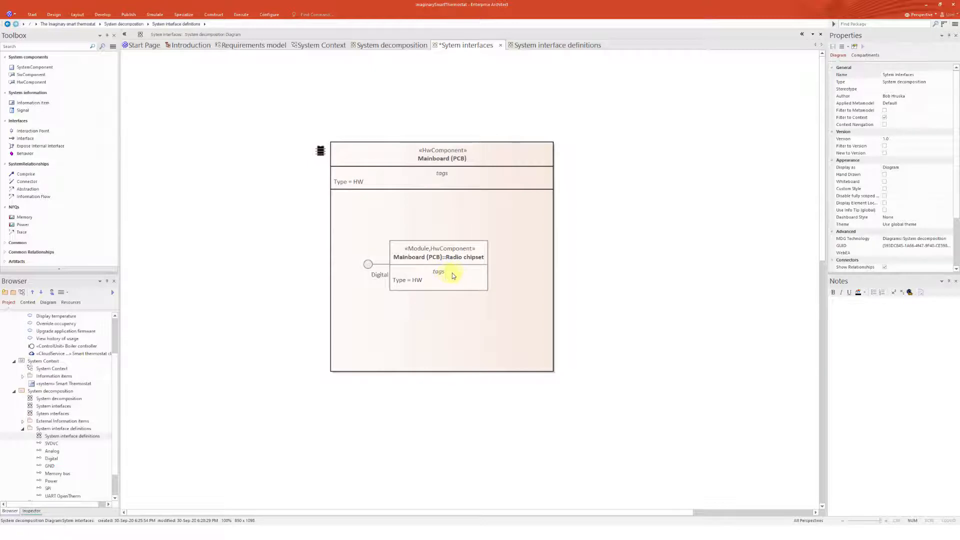
Remove the IoT-PML::Module stereotype from the Radio chipset, keeping only IoT-PML::HwComponent
{"action": "left_click", "coordinate": [455, 275]}
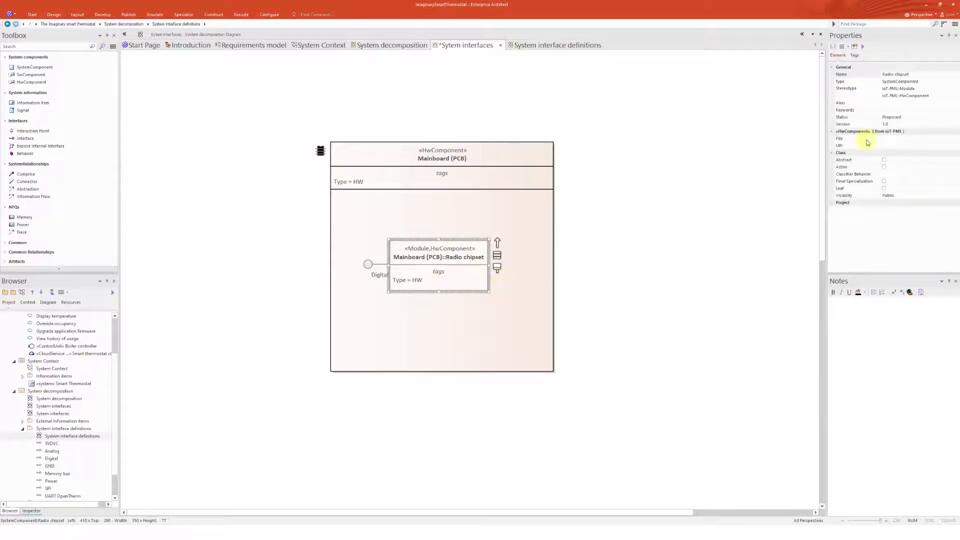
{"action": "left_click", "coordinate": [956, 96]}
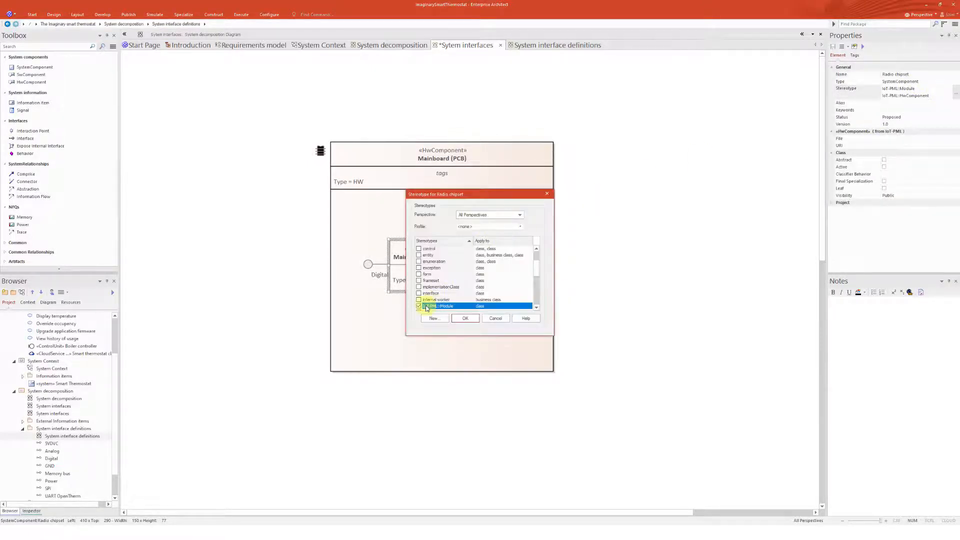
{"action": "left_click", "coordinate": [472, 319]}
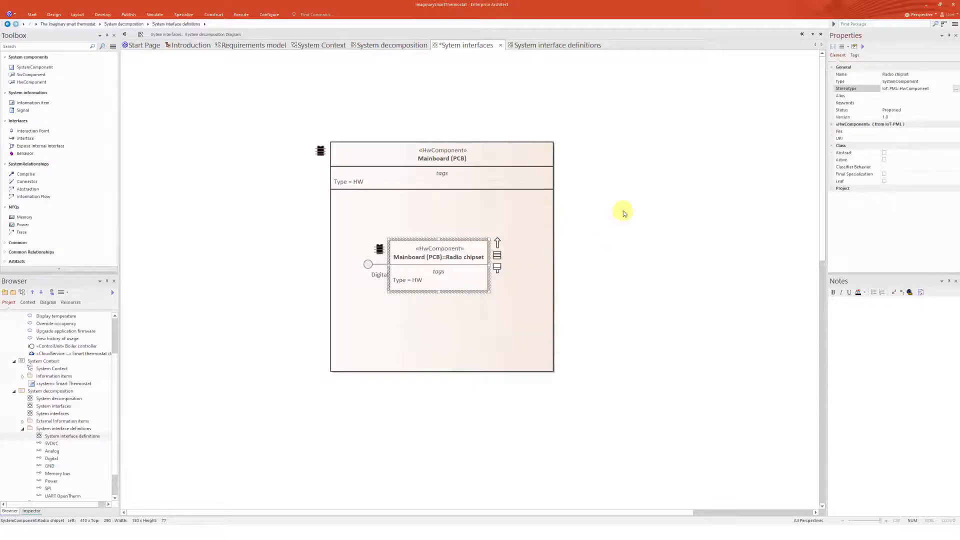
{"action": "left_click", "coordinate": [616, 249]}
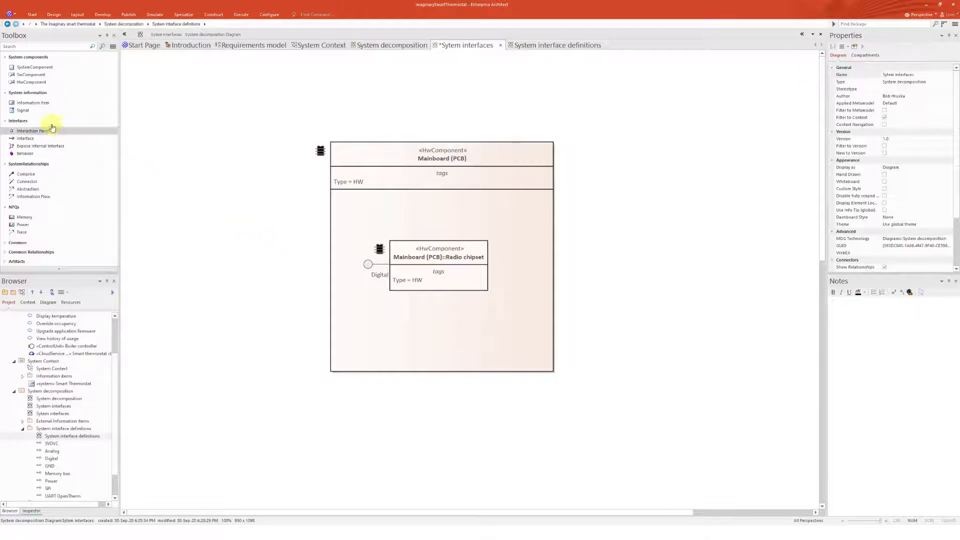
Add an Interaction Point named Antenna to the Mainboard (PCB)'s left edge and align it with the Radio chipset's Digital interface
{"action": "left_click", "coordinate": [26, 131]}
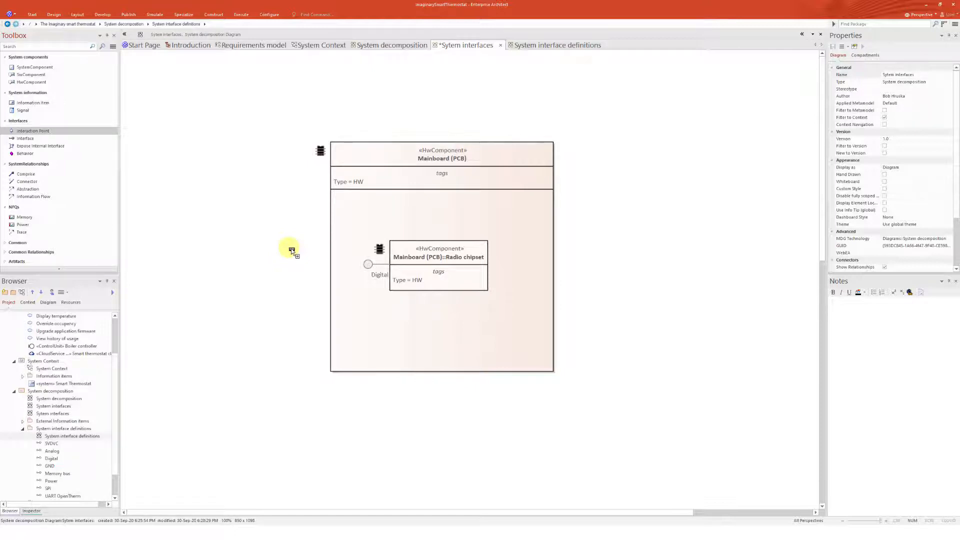
{"action": "left_click", "coordinate": [334, 234]}
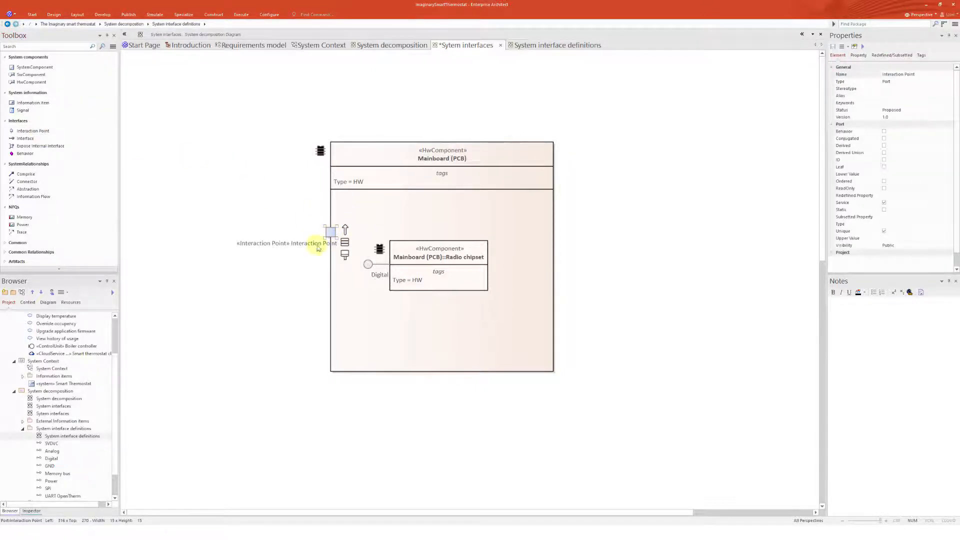
{"action": "left_click", "coordinate": [329, 232]}
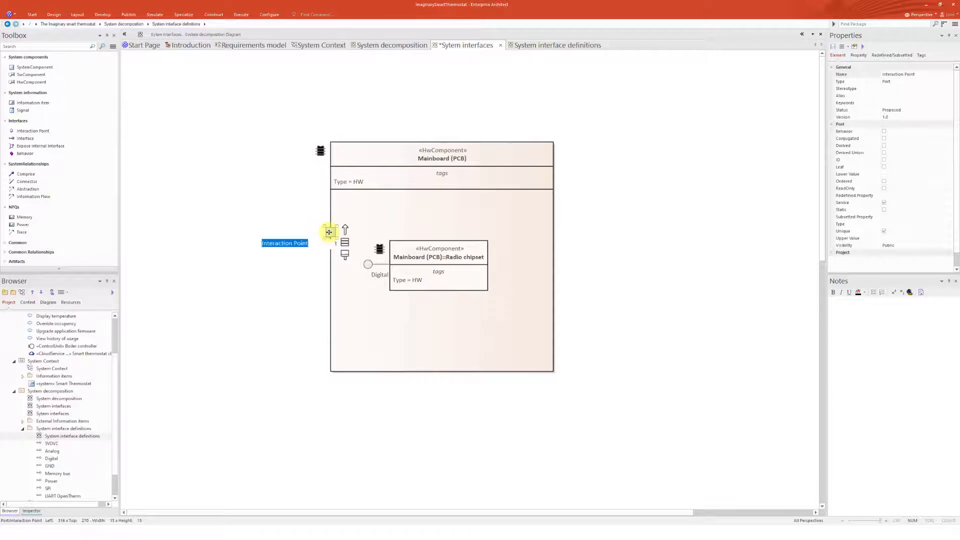
{"action": "type", "text": "Antenna"}
{"action": "key", "text": "Return"}
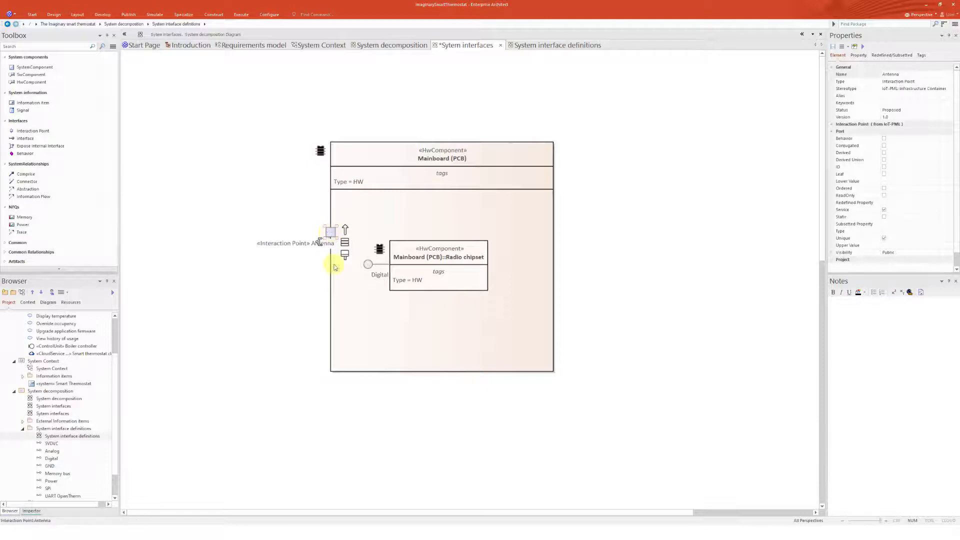
{"action": "left_click", "coordinate": [607, 251]}
{"action": "left_click_drag", "start_coordinate": [331, 235], "coordinate": [332, 258]}
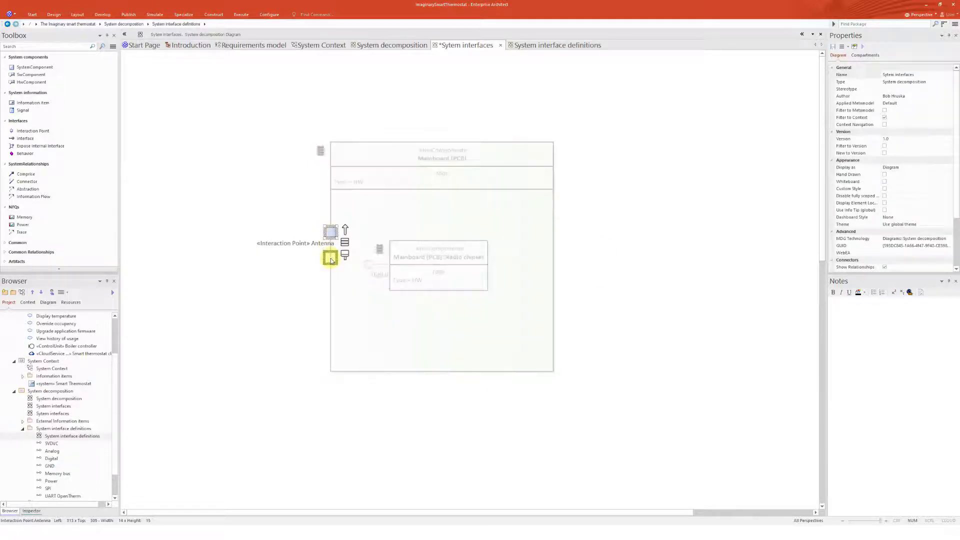
{"action": "left_click", "coordinate": [455, 268]}
Link the Digital interface to the Antenna interaction point with a Connector, and move the whole Mainboard (PCB) slightly right
{"action": "left_click", "coordinate": [27, 181]}
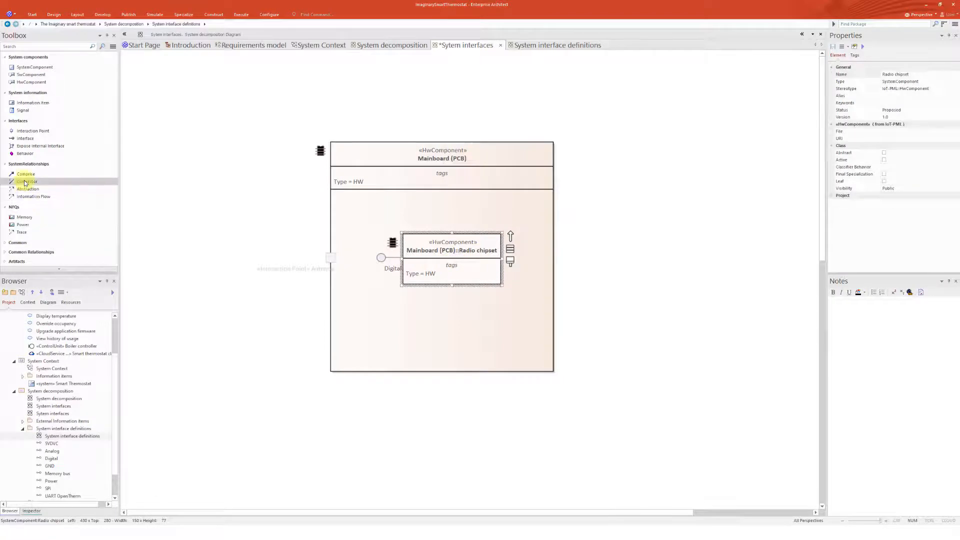
{"action": "left_click_drag", "start_coordinate": [381, 257], "coordinate": [332, 257]}
{"action": "left_click", "coordinate": [601, 262]}
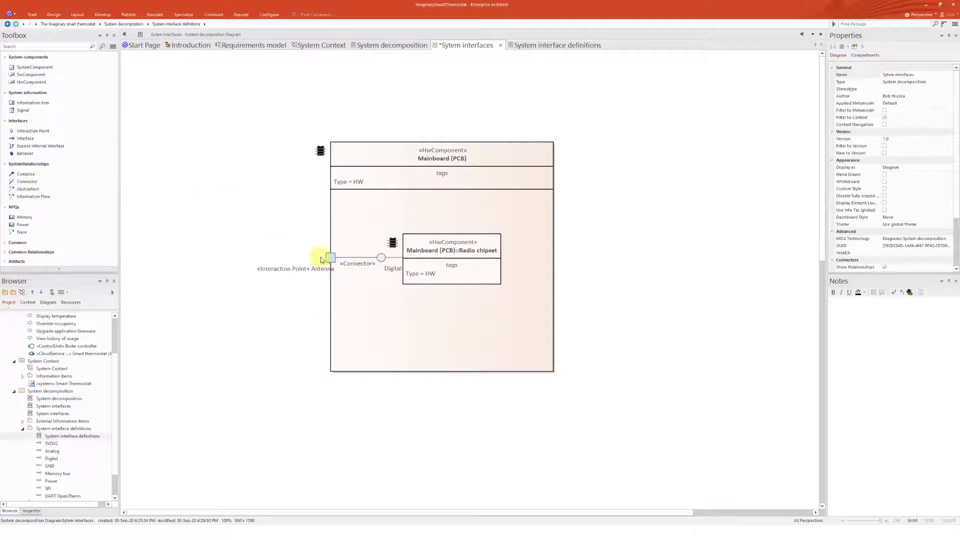
{"action": "left_click_drag", "start_coordinate": [441, 223], "coordinate": [469, 217]}
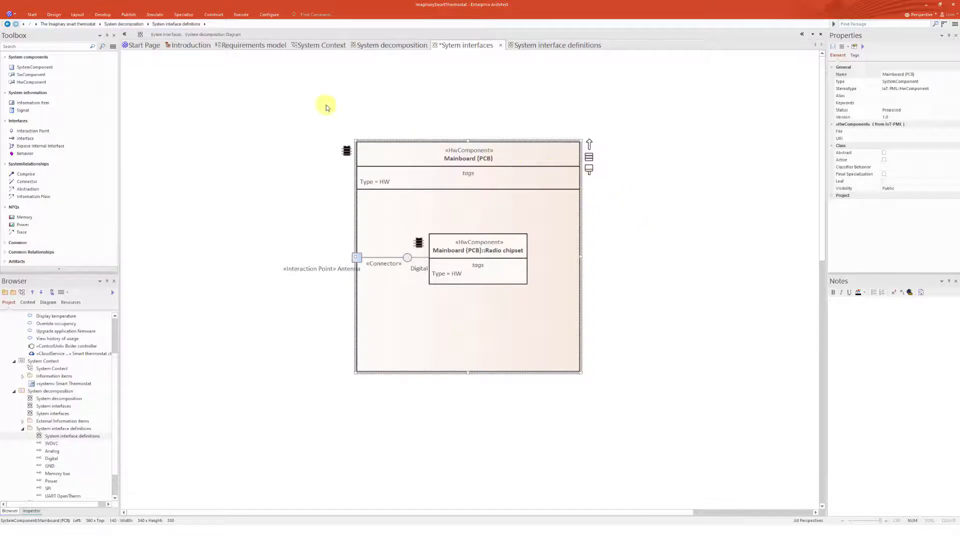
{"action": "left_click", "coordinate": [264, 181]}
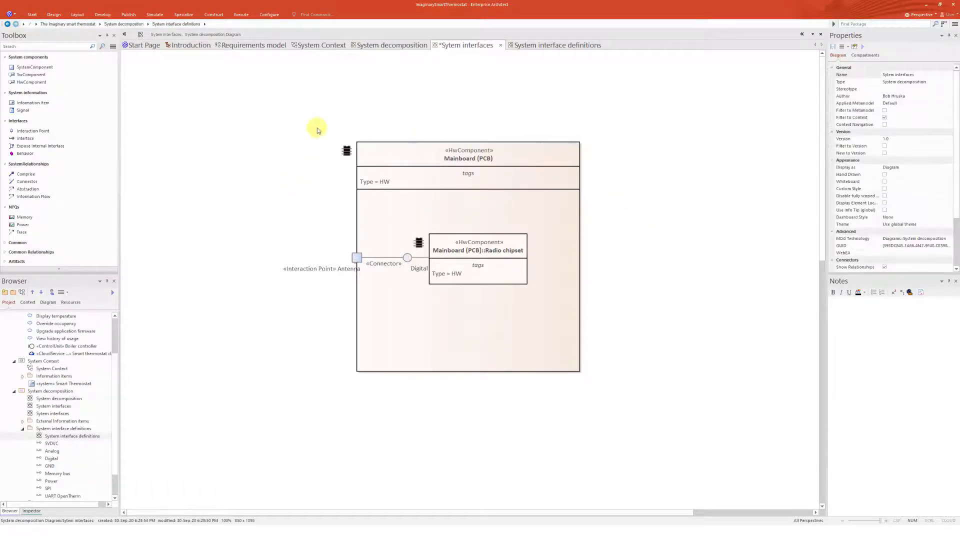
Examine the Smart thermostat cloud service in the System Context diagram and return to the Sytem interfaces diagram
{"action": "left_click", "coordinate": [334, 49]}
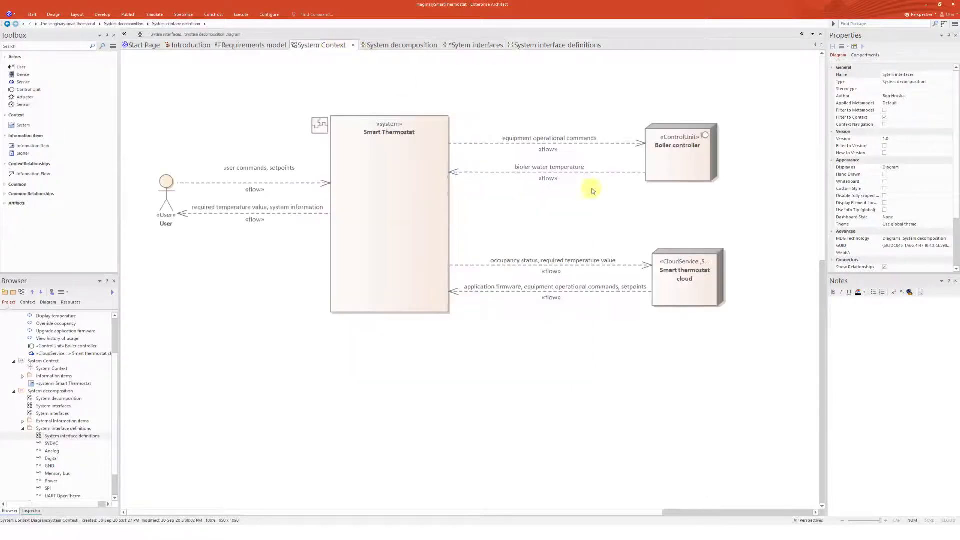
{"action": "left_click", "coordinate": [689, 257]}
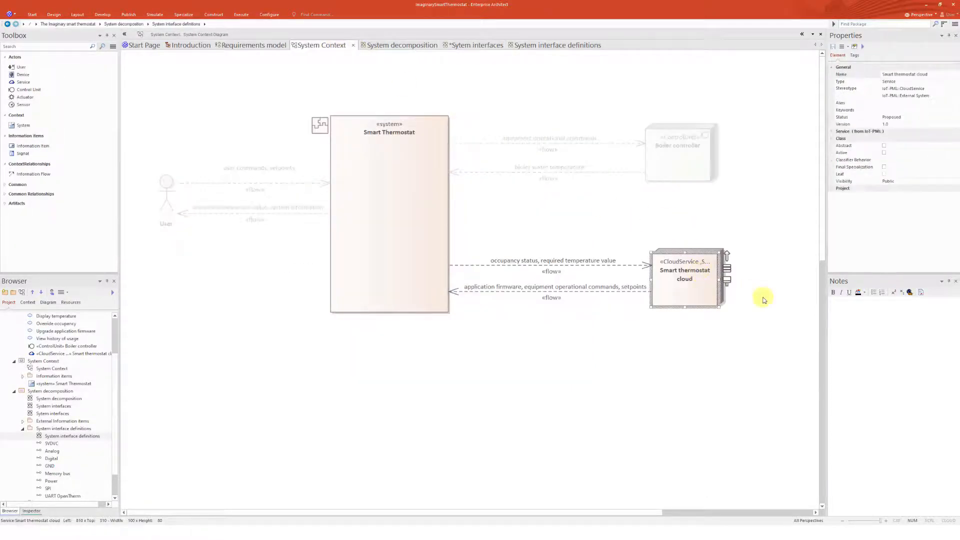
{"action": "left_click", "coordinate": [538, 46]}
{"action": "left_click", "coordinate": [480, 45]}
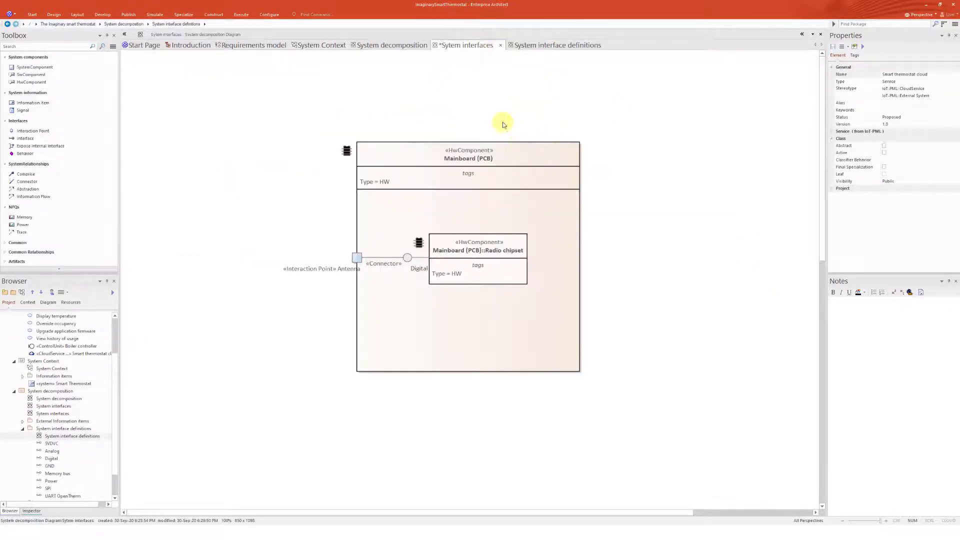
Paste the Smart thermostat cloud service into the Sytem interfaces diagram and place it left of the Mainboard (PCB), level with the Antenna
{"action": "key", "text": "ctrl+v"}
{"action": "left_click_drag", "start_coordinate": [502, 115], "coordinate": [184, 253]}
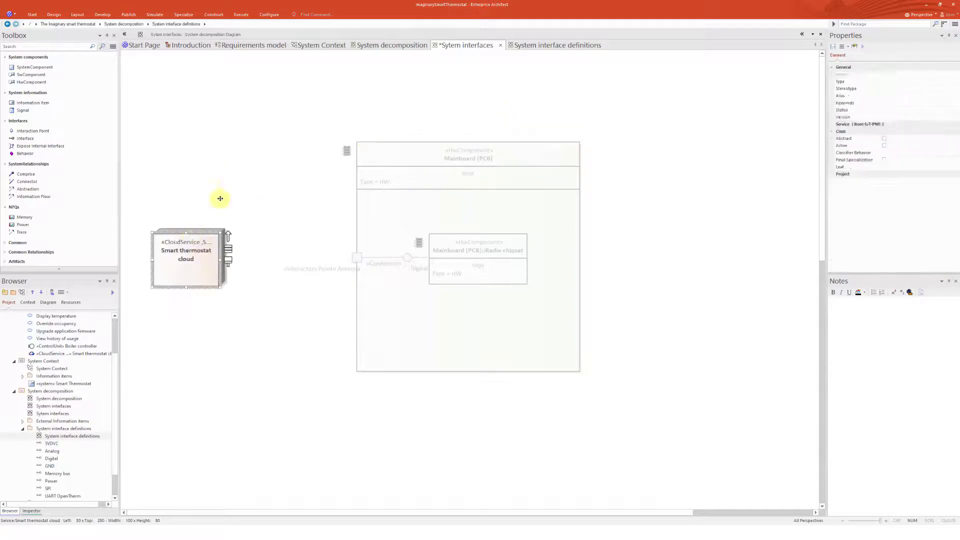
{"action": "left_click", "coordinate": [206, 260]}
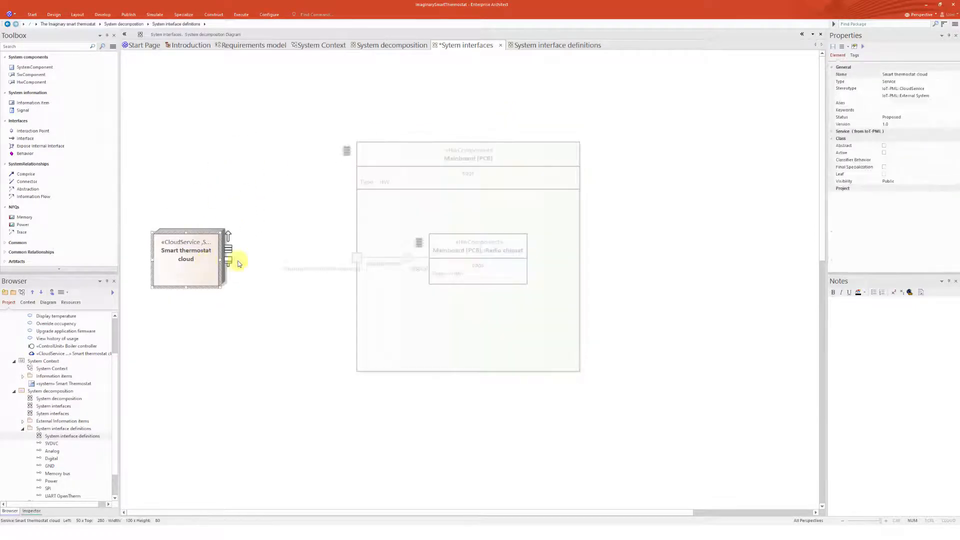
{"action": "left_click", "coordinate": [258, 238]}
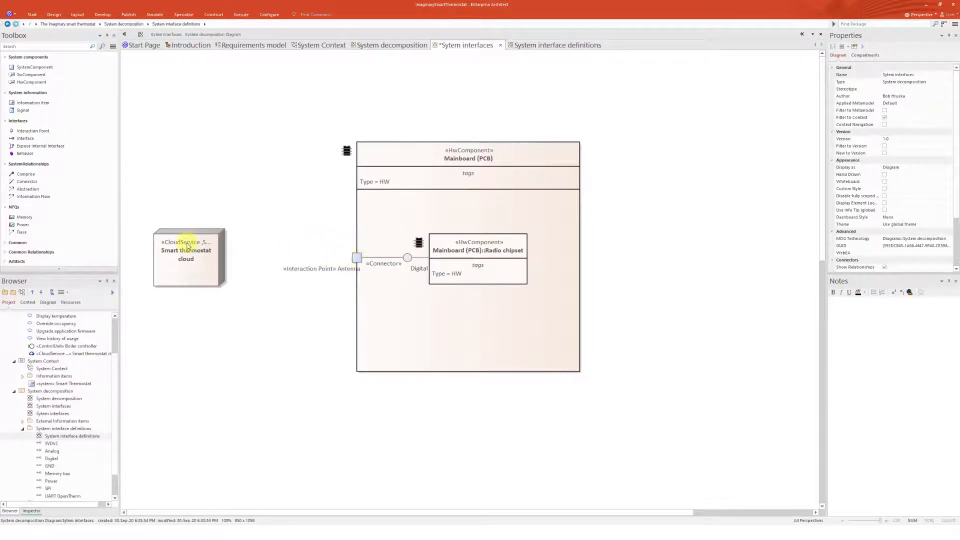
Add an Information Flow from the Antenna to the Smart thermostat cloud conveying the System Context items occupancy status and required temperature value
{"action": "left_click", "coordinate": [33, 196]}
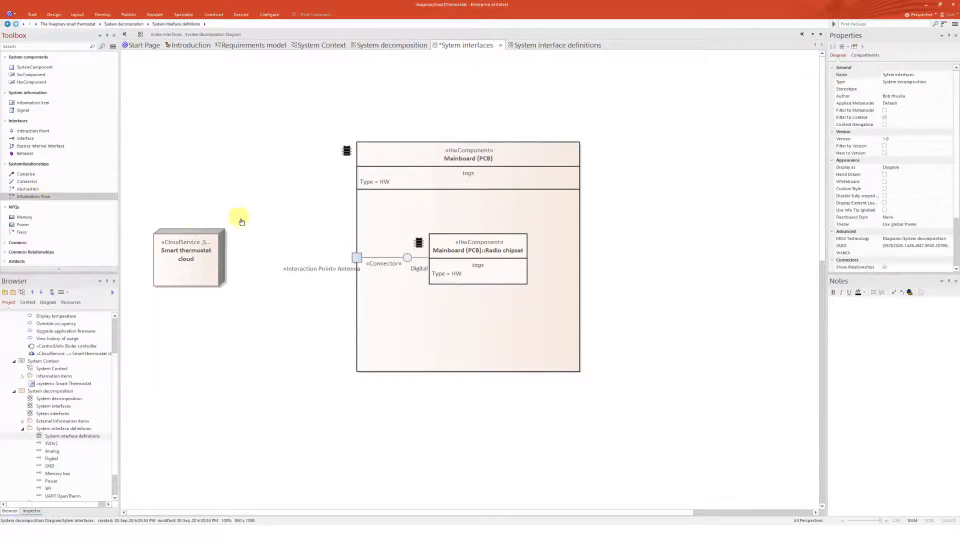
{"action": "left_click_drag", "start_coordinate": [351, 268], "coordinate": [210, 260]}
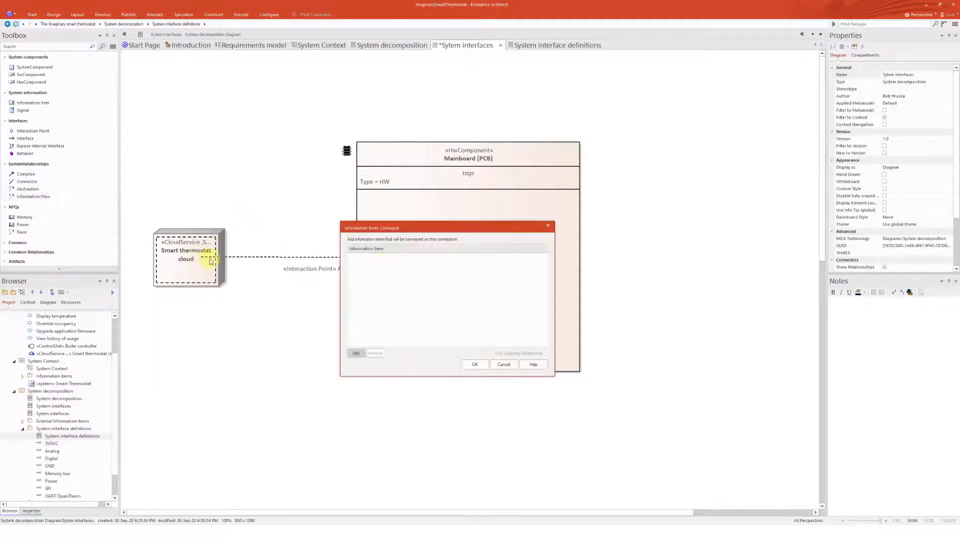
{"action": "left_click", "coordinate": [356, 353]}
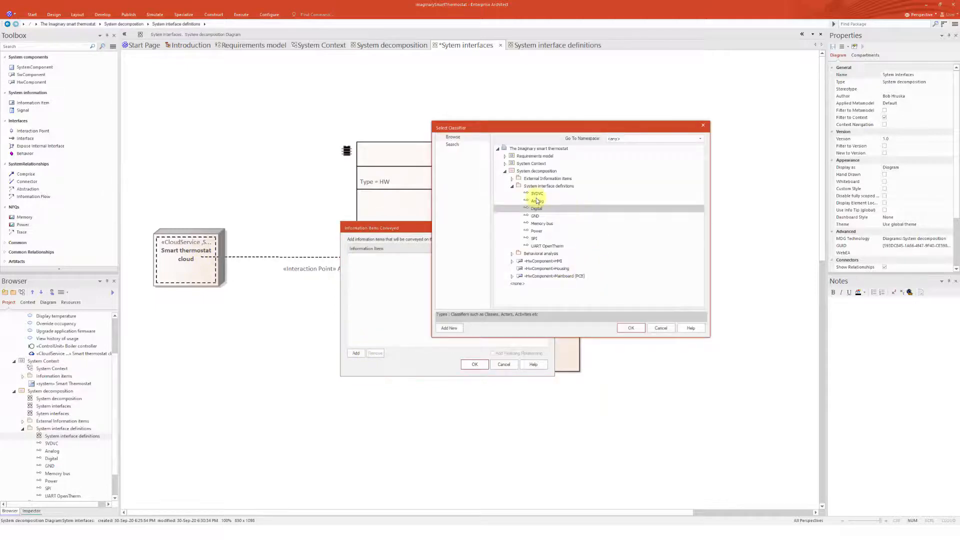
{"action": "left_click", "coordinate": [512, 178]}
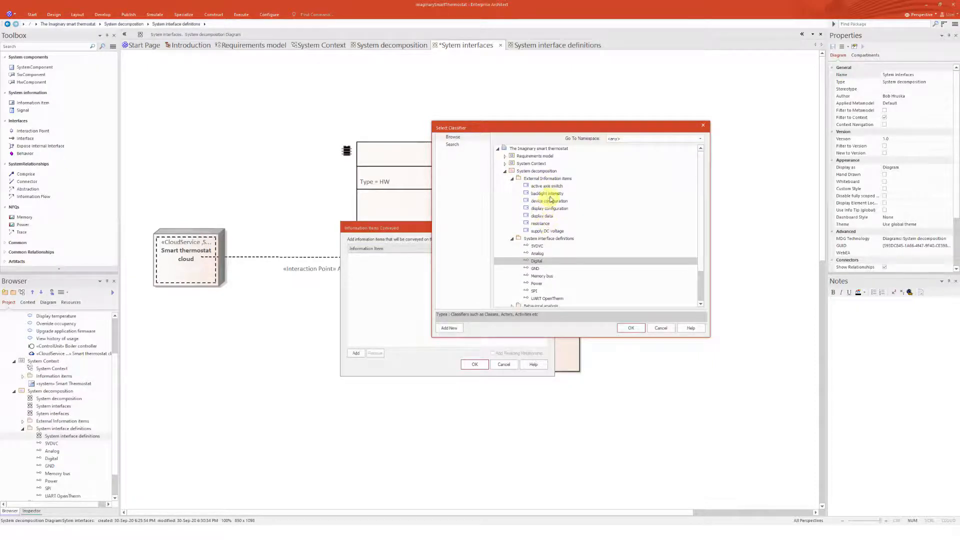
{"action": "left_click", "coordinate": [512, 178]}
{"action": "left_click", "coordinate": [505, 163]}
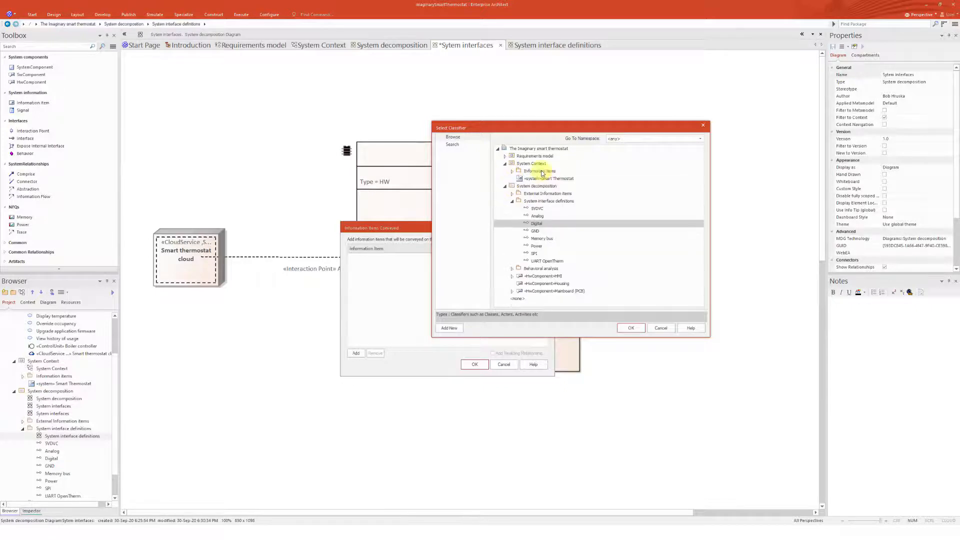
{"action": "left_click", "coordinate": [512, 171]}
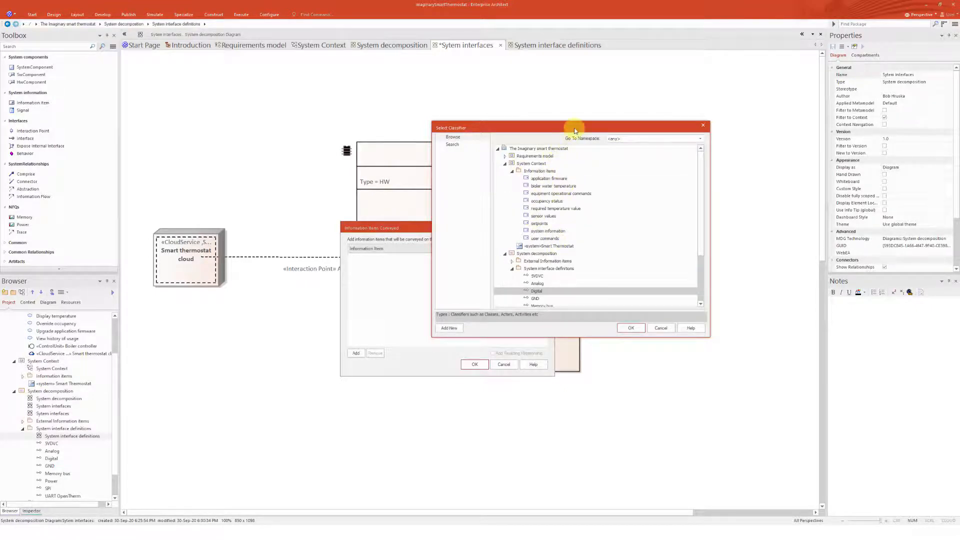
{"action": "left_click_drag", "start_coordinate": [568, 128], "coordinate": [616, 172]}
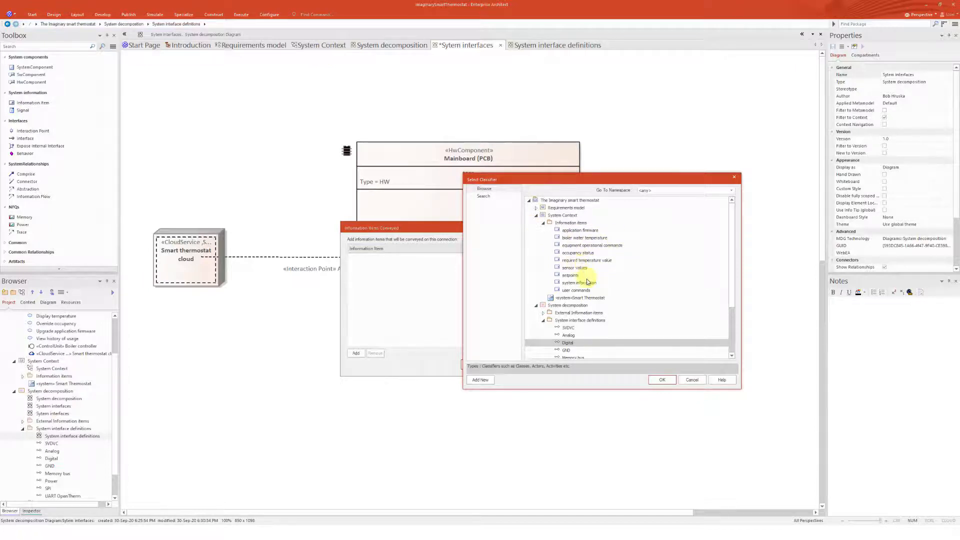
{"action": "left_click", "coordinate": [578, 253]}
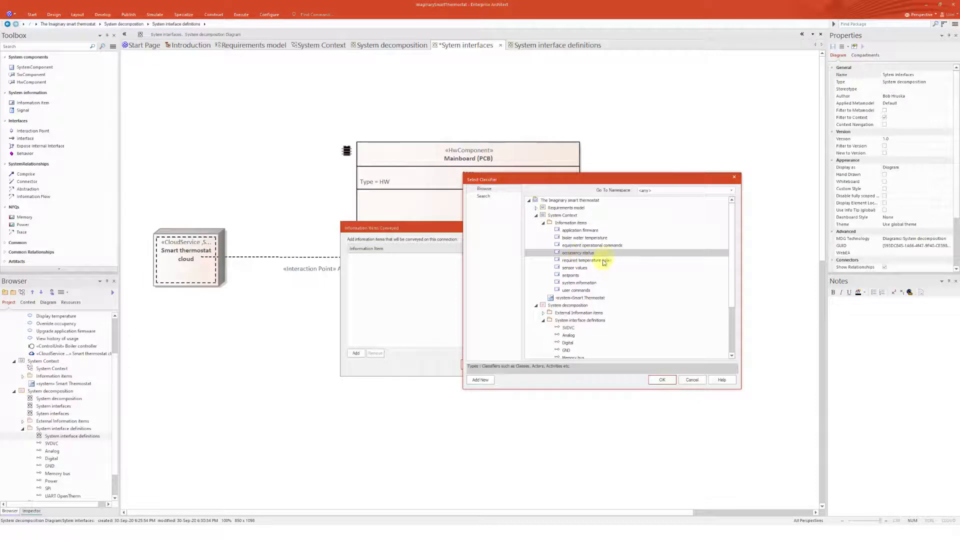
{"action": "left_click", "coordinate": [589, 260], "text": "ctrl"}
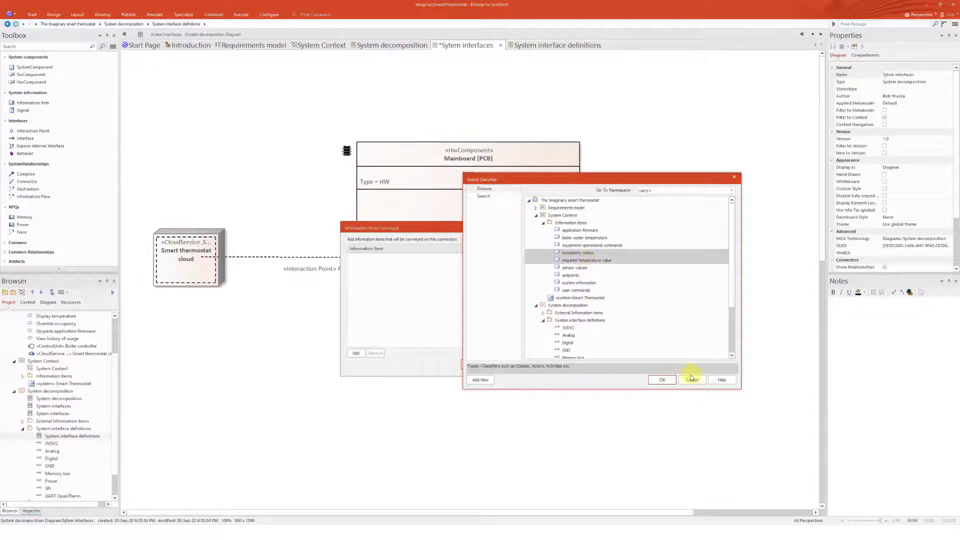
{"action": "left_click", "coordinate": [662, 379]}
{"action": "left_click", "coordinate": [486, 364]}
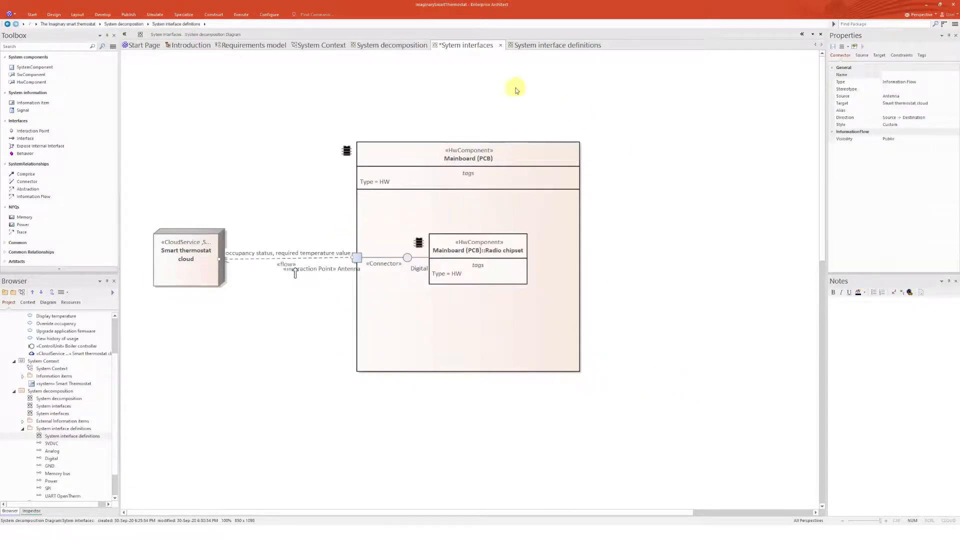
Dock the System Context diagram beside the Sytem interfaces diagram so both can be viewed together
{"action": "left_click", "coordinate": [322, 45]}
{"action": "left_click_drag", "start_coordinate": [445, 123], "coordinate": [419, 242]}
{"action": "left_click_drag", "start_coordinate": [470, 259], "coordinate": [488, 276]}
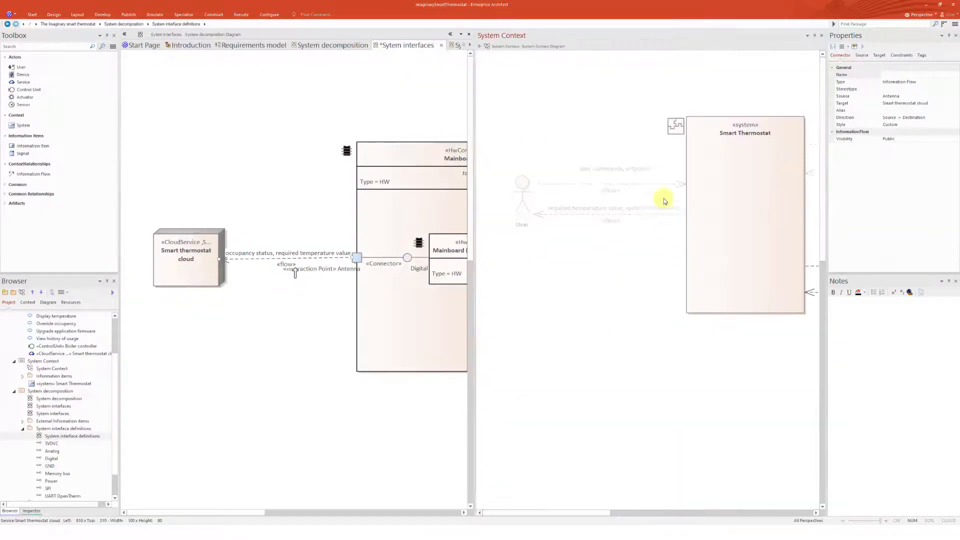
{"action": "left_click_drag", "start_coordinate": [561, 515], "coordinate": [572, 509]}
{"action": "left_click", "coordinate": [707, 279]}
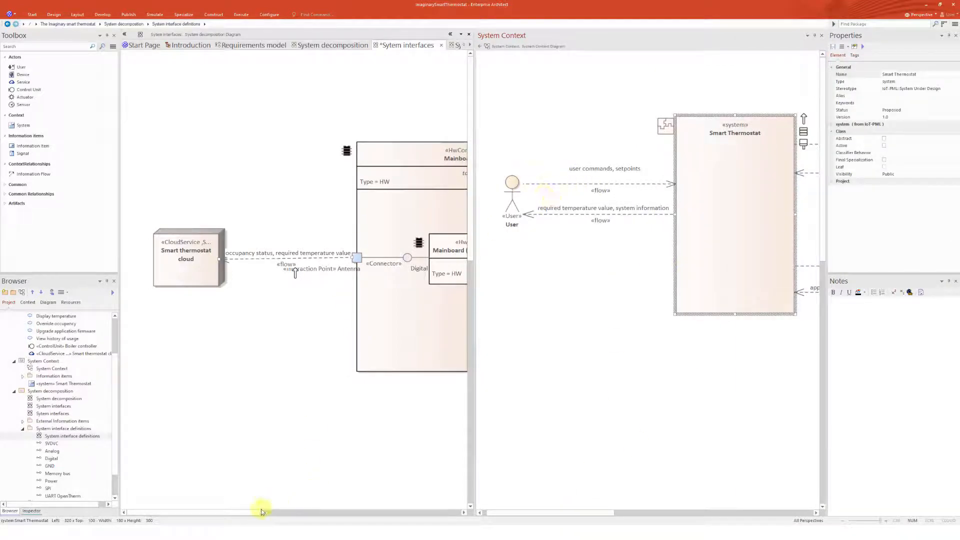
{"action": "left_click_drag", "start_coordinate": [261, 512], "coordinate": [272, 514]}
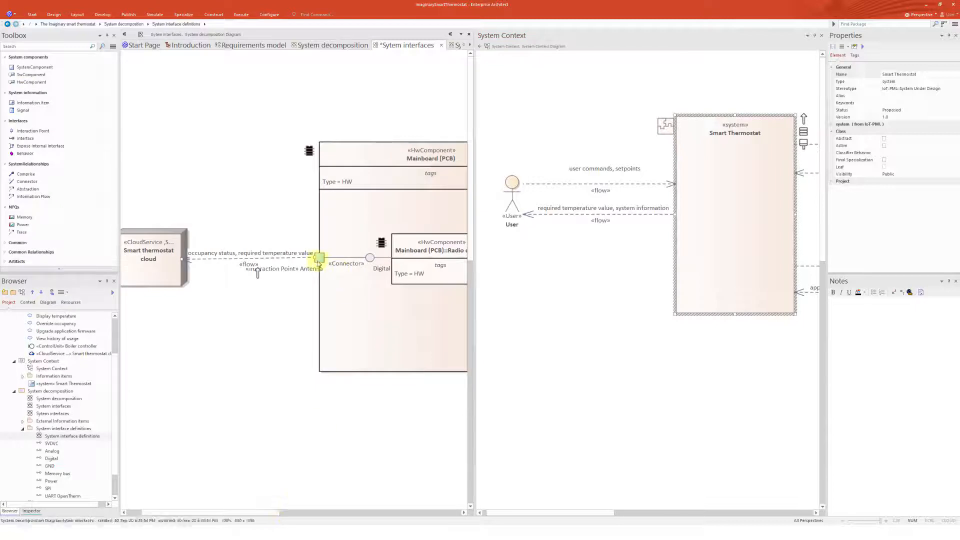
Raise the existing flow slightly and add an Information Flow from Smart thermostat cloud to Antenna conveying application firmware, equipment operational commands and setpoints
{"action": "left_click_drag", "start_coordinate": [210, 258], "coordinate": [210, 254]}
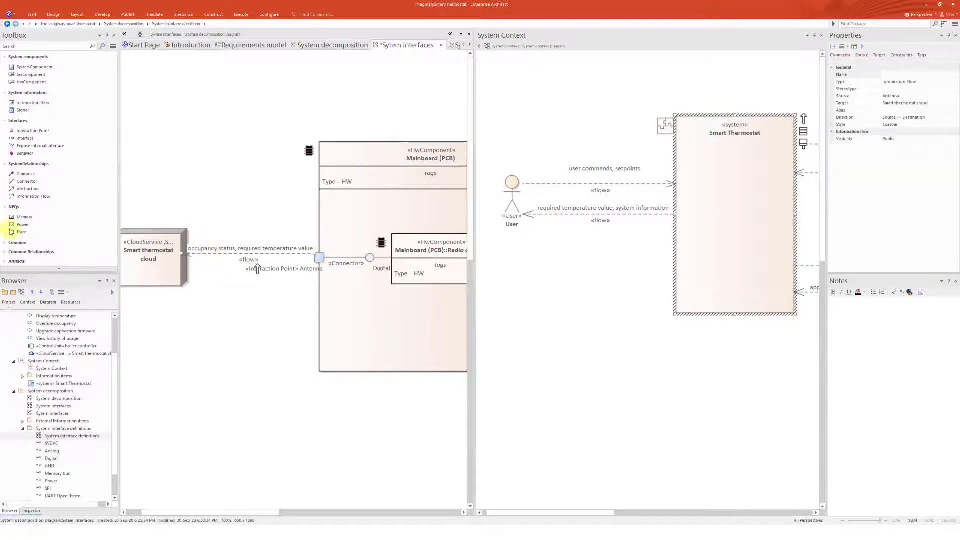
{"action": "left_click", "coordinate": [46, 198]}
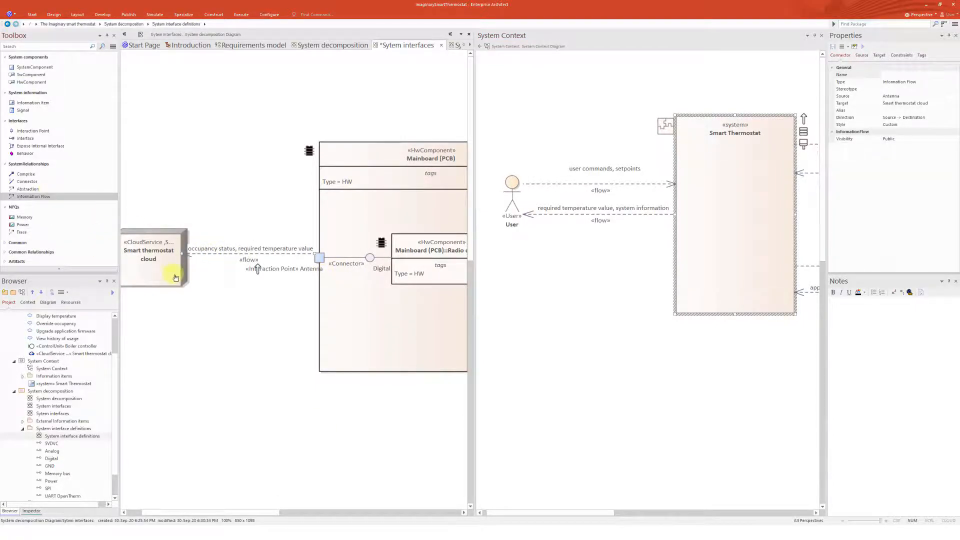
{"action": "left_click_drag", "start_coordinate": [178, 273], "coordinate": [318, 260]}
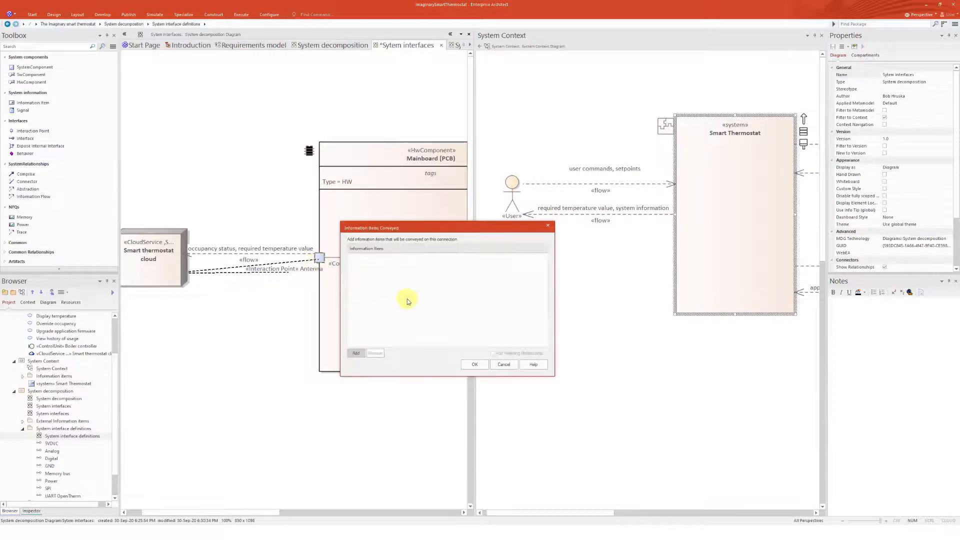
{"action": "left_click", "coordinate": [357, 353]}
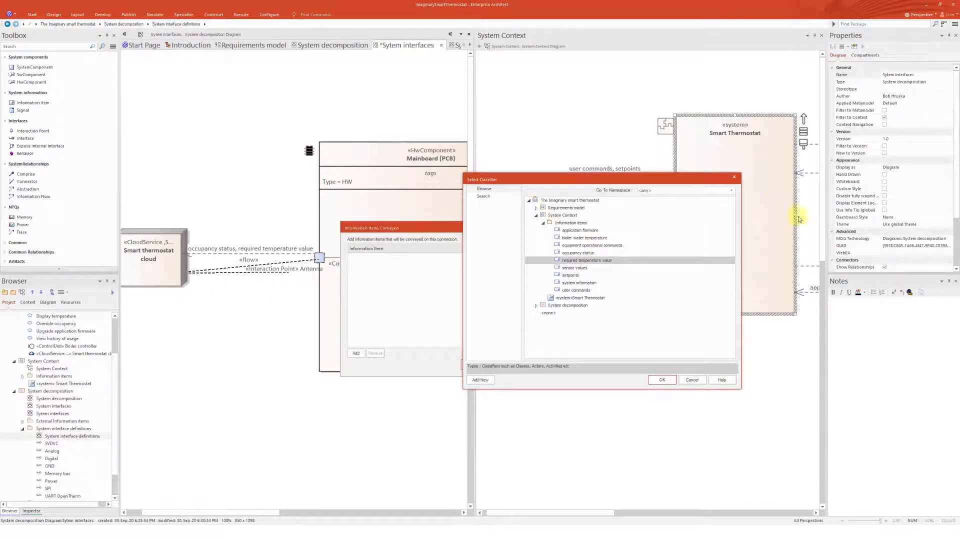
{"action": "left_click", "coordinate": [579, 231]}
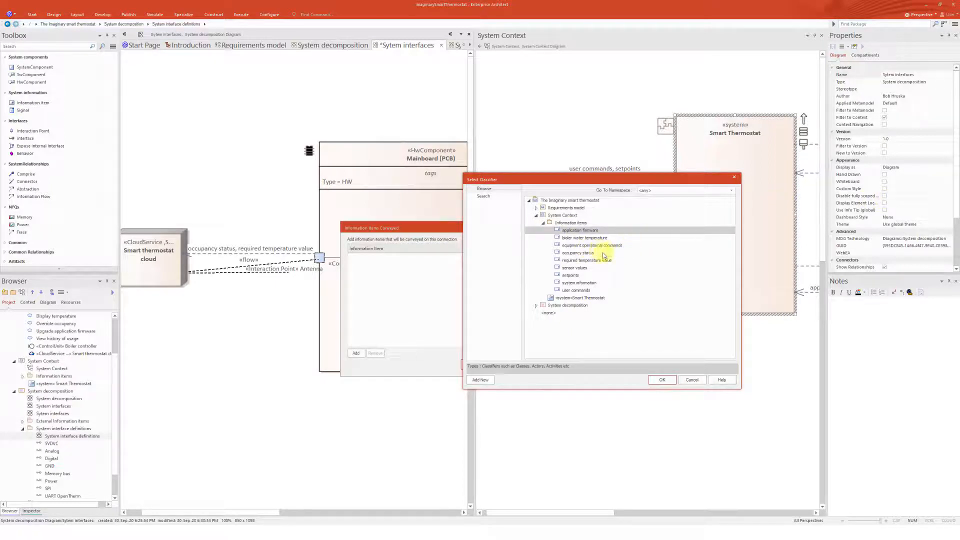
{"action": "left_click", "coordinate": [579, 246]}
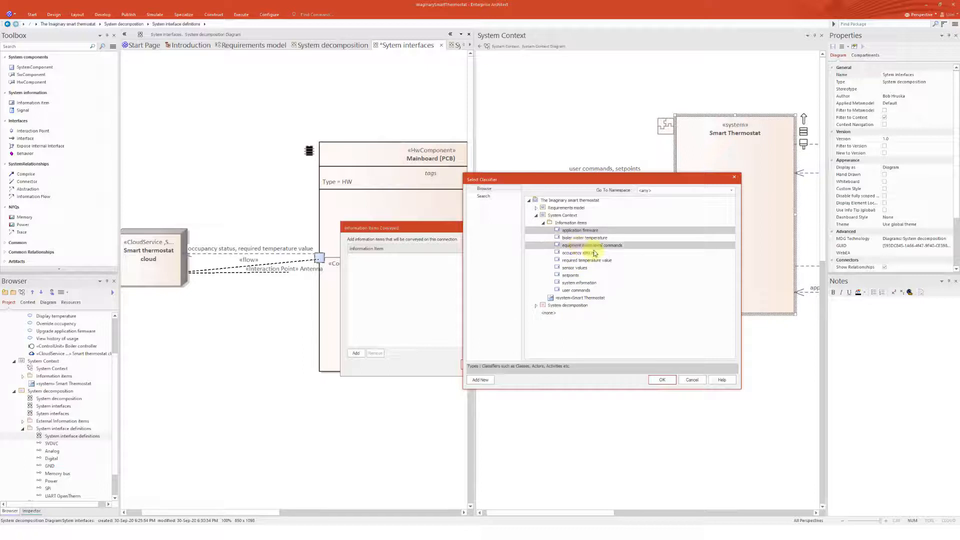
{"action": "left_click", "coordinate": [575, 276]}
{"action": "left_click", "coordinate": [661, 379]}
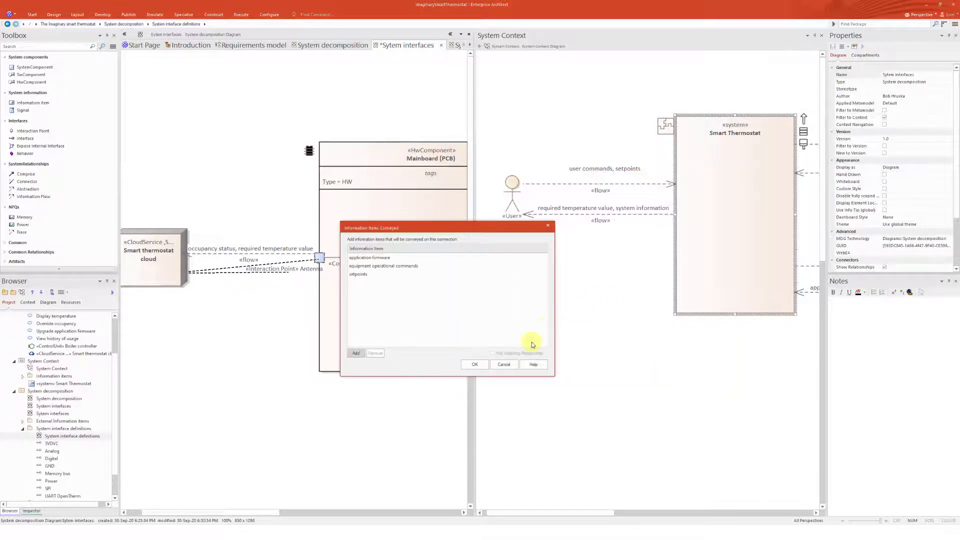
{"action": "left_click", "coordinate": [479, 370]}
{"action": "left_click_drag", "start_coordinate": [612, 517], "coordinate": [704, 516]}
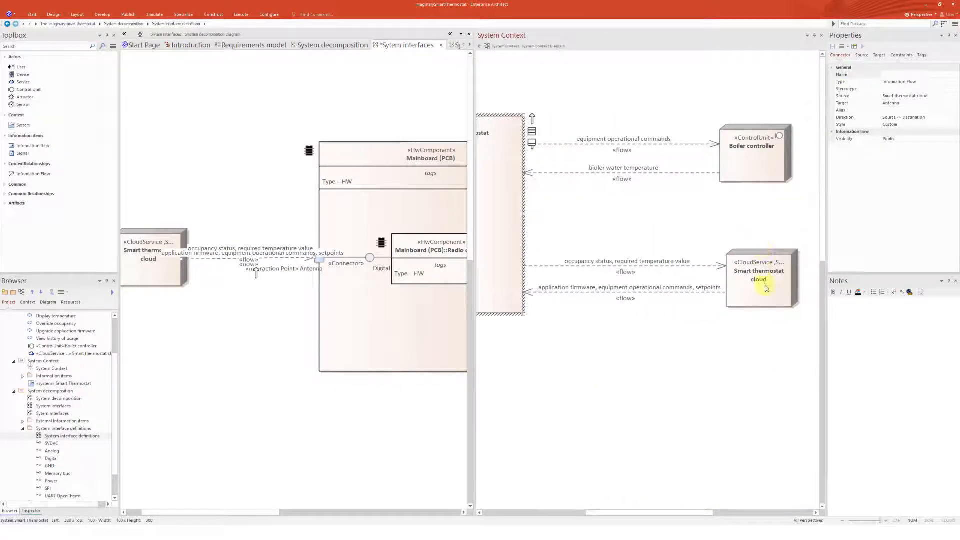
{"action": "left_click", "coordinate": [764, 299]}
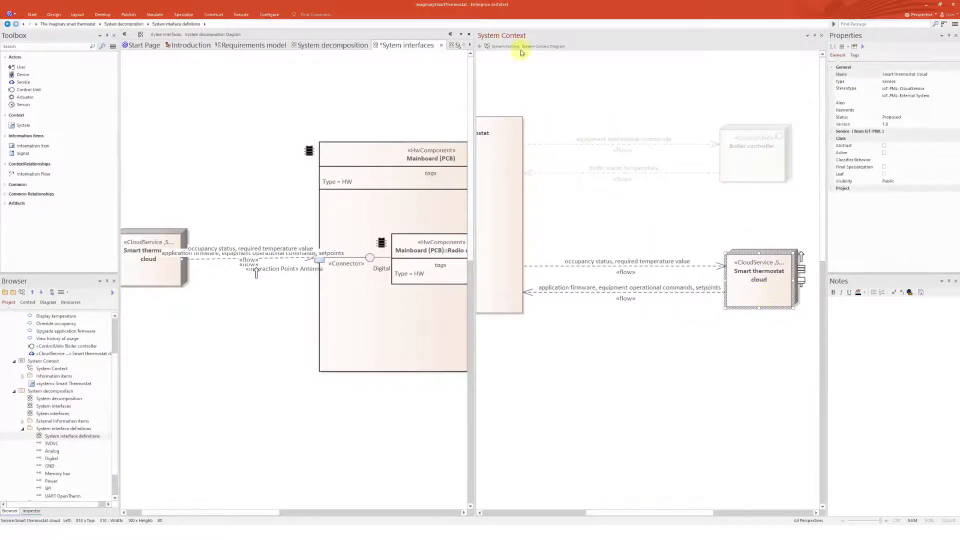
Enable Port Size Customization for the Antenna interaction point and stretch it vertically to make room for both flows
{"action": "left_click", "coordinate": [319, 261]}
{"action": "right_click", "coordinate": [318, 262]}
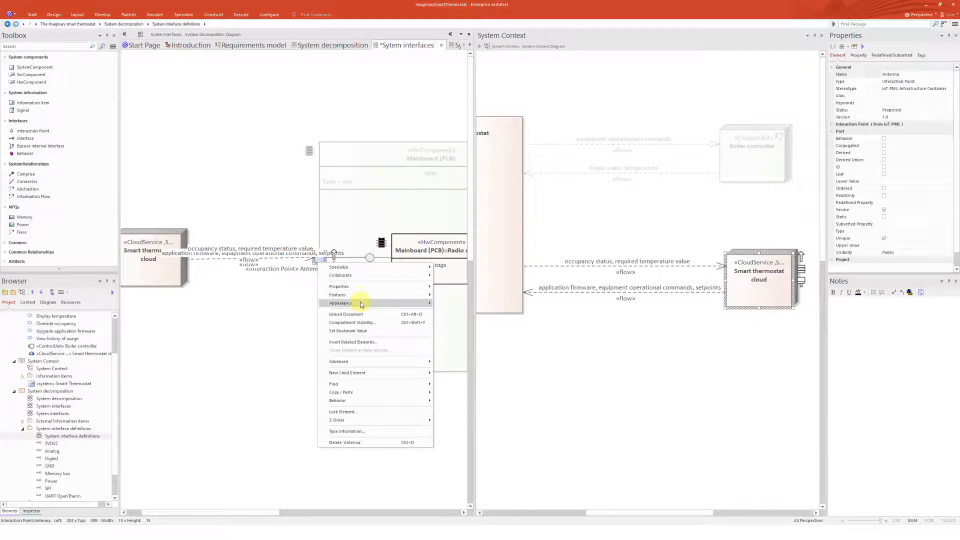
{"action": "mouse_move", "coordinate": [364, 287]}
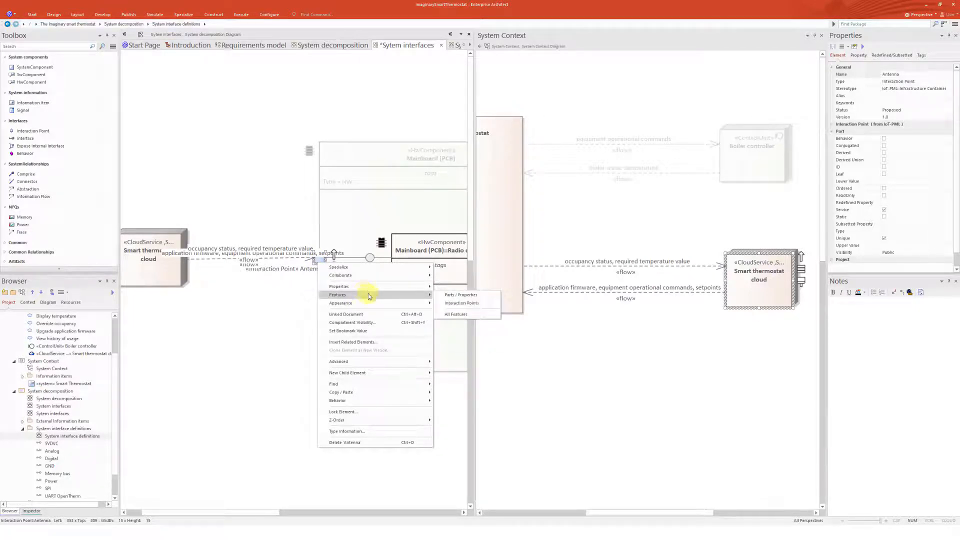
{"action": "mouse_move", "coordinate": [373, 361]}
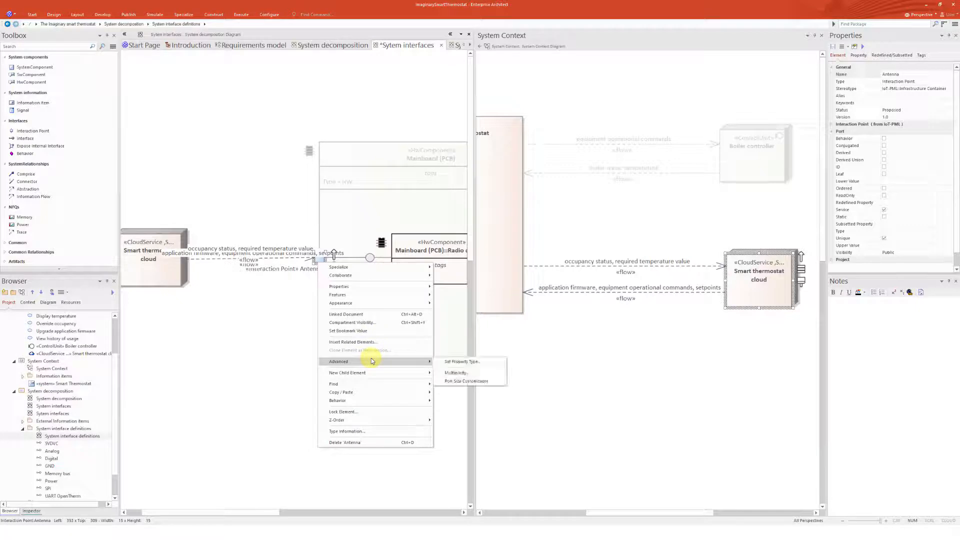
{"action": "left_click", "coordinate": [467, 382]}
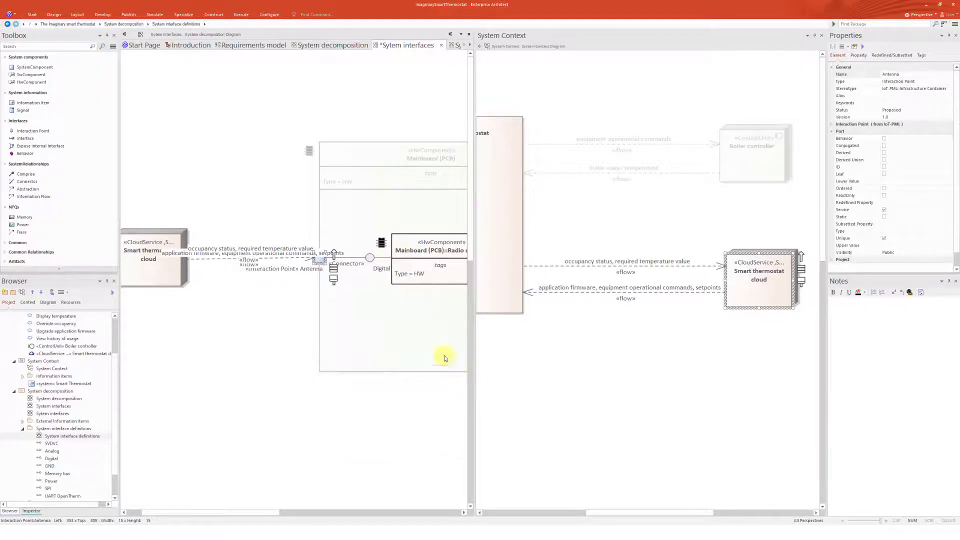
{"action": "left_click_drag", "start_coordinate": [325, 261], "coordinate": [261, 274]}
Lower the cloud-to-Antenna flow beneath the other flow, wrap its item label onto two lines, and adjust the Antenna label's position
{"action": "left_click", "coordinate": [298, 259]}
{"action": "left_click", "coordinate": [261, 275]}
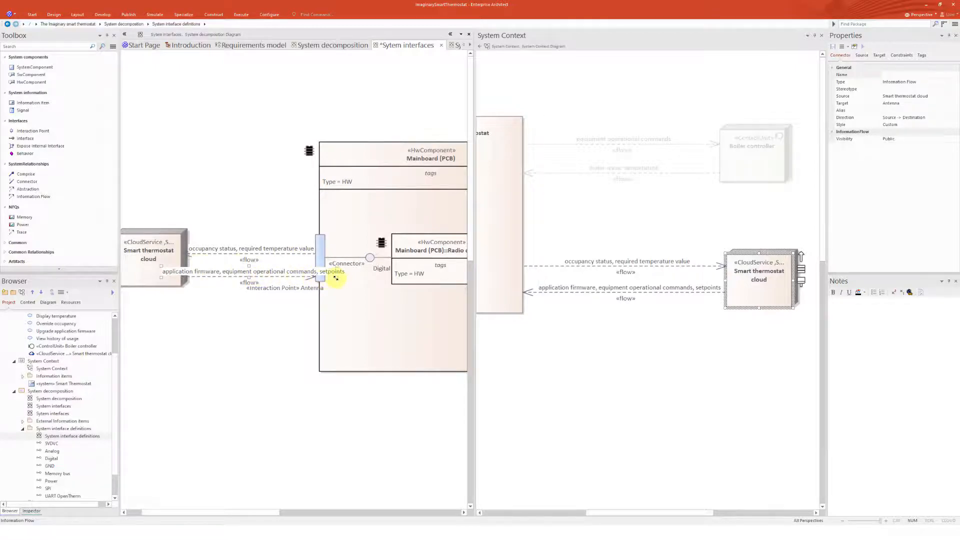
{"action": "left_click_drag", "start_coordinate": [335, 278], "coordinate": [301, 288]}
{"action": "left_click", "coordinate": [287, 198]}
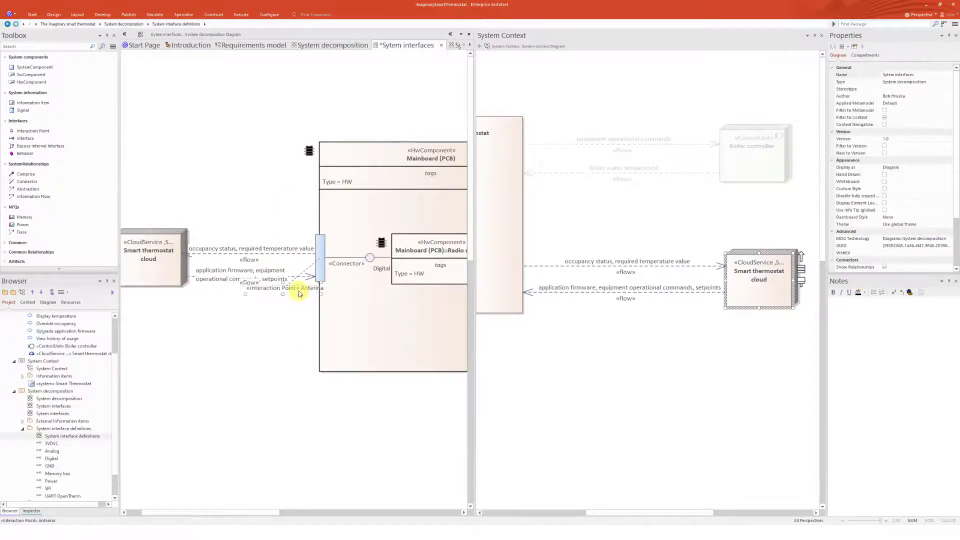
Close the docked System Context diagram and save the Sytem interfaces diagram
{"action": "left_click", "coordinate": [822, 36]}
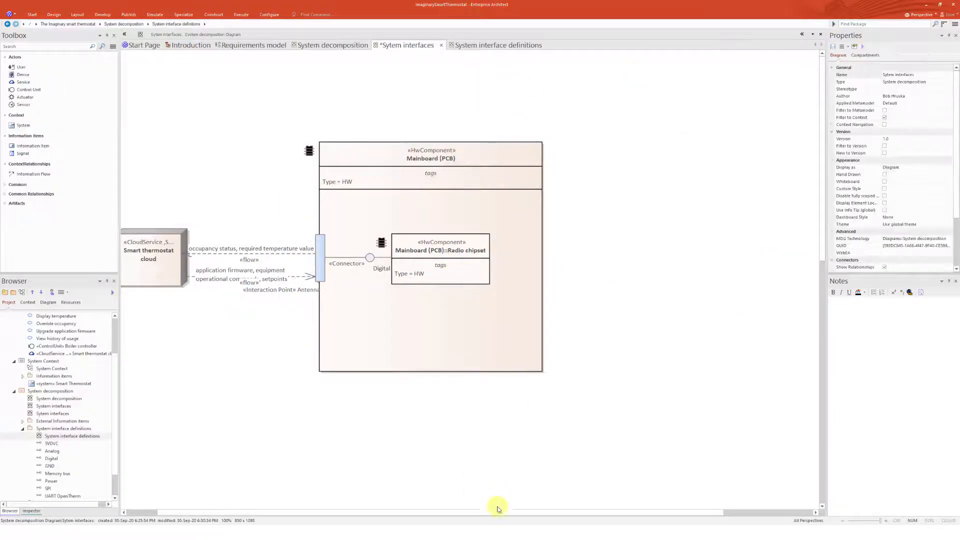
{"action": "left_click_drag", "start_coordinate": [515, 511], "coordinate": [461, 513]}
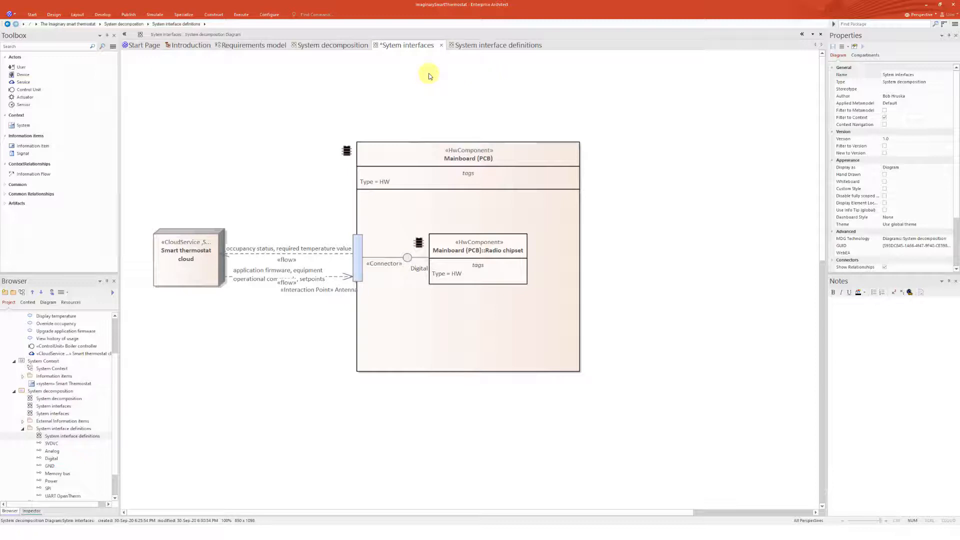
{"action": "key", "text": "ctrl+s"}
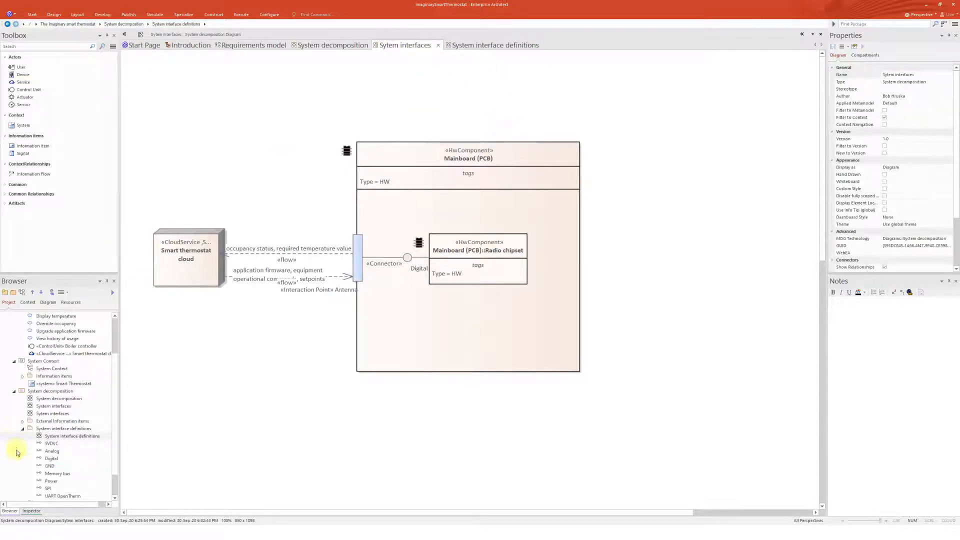
Open the System interfaces diagram in the System decomposition package and inspect the Radio chipset with its connected elements
{"action": "left_click", "coordinate": [54, 406]}
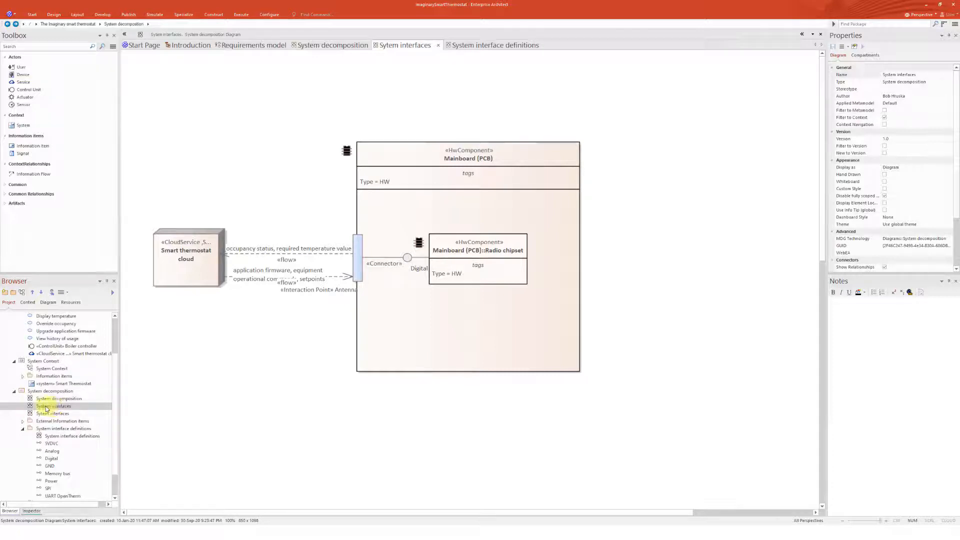
{"action": "double_click", "coordinate": [47, 406]}
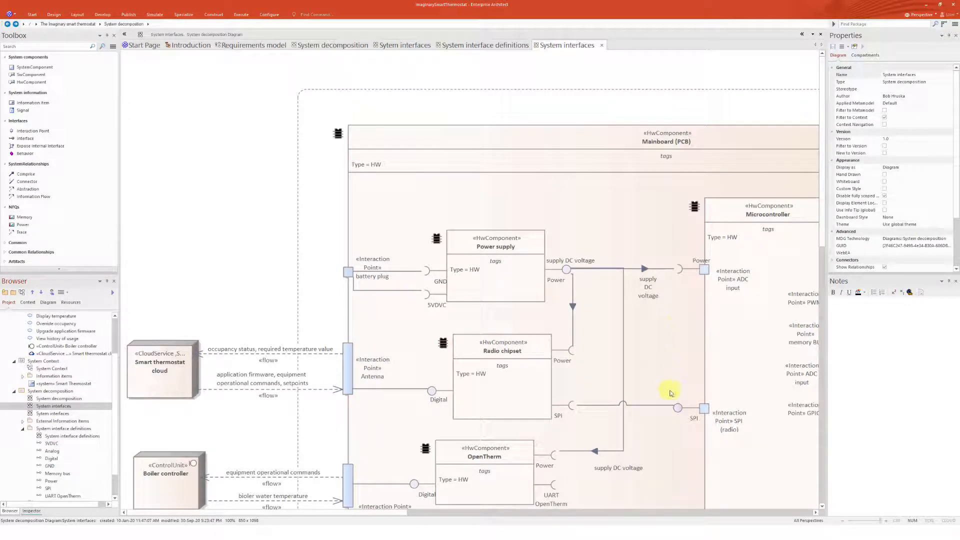
{"action": "scroll", "coordinate": [592, 405], "scroll_direction": "down", "scroll_amount": 3}
{"action": "scroll", "coordinate": [596, 404], "scroll_direction": "up", "scroll_amount": 3}
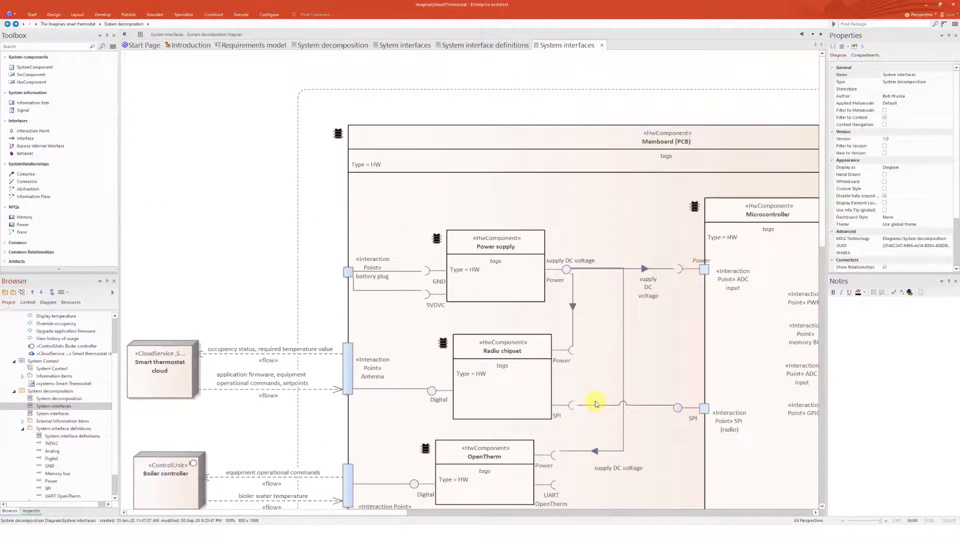
{"action": "left_click", "coordinate": [508, 387]}
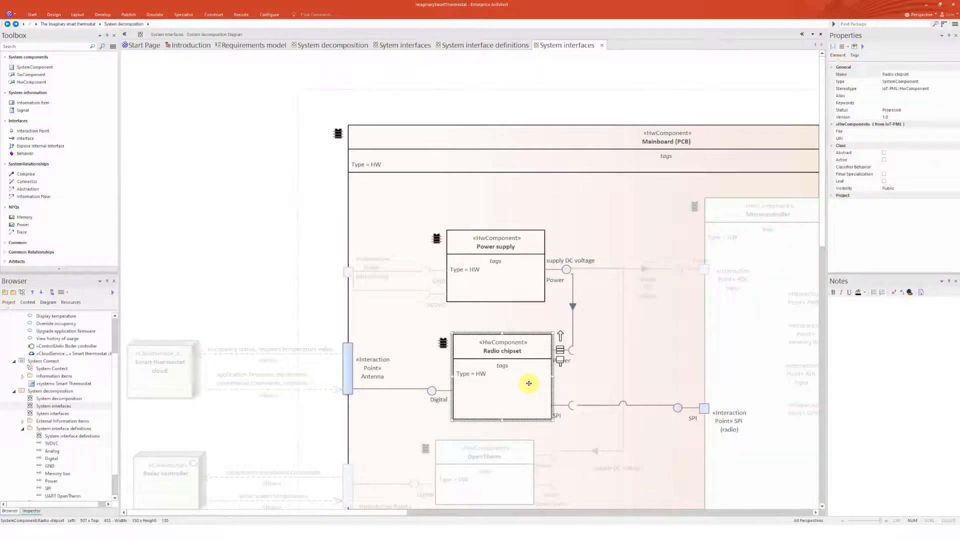
{"action": "left_click", "coordinate": [267, 220]}
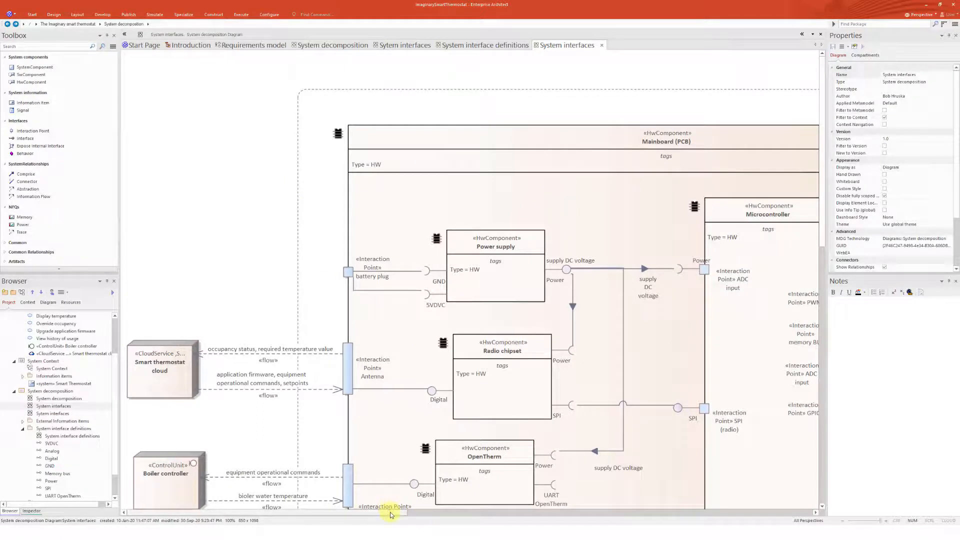
Examine how the Microcontroller's interaction points connect through the two HMI connectors to the LCD and Resistive touch interface
{"action": "left_click_drag", "start_coordinate": [390, 512], "coordinate": [395, 513]}
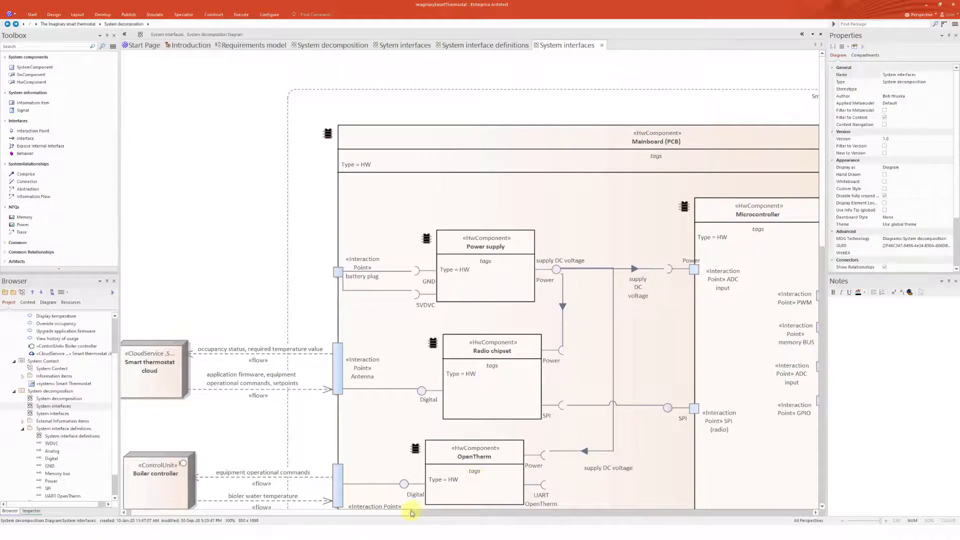
{"action": "left_click_drag", "start_coordinate": [415, 513], "coordinate": [465, 515]}
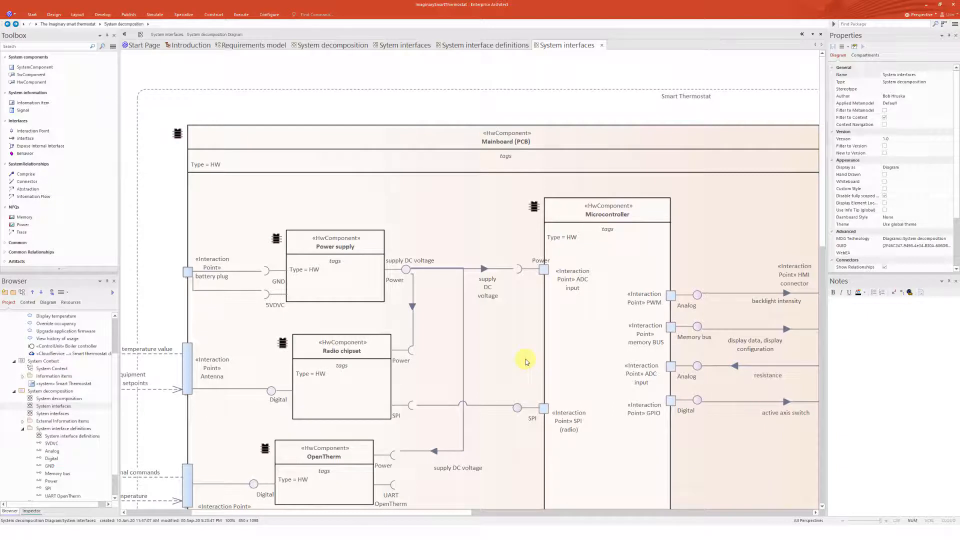
{"action": "left_click_drag", "start_coordinate": [468, 516], "coordinate": [546, 514]}
{"action": "scroll", "coordinate": [593, 323], "scroll_direction": "down", "scroll_amount": 1}
{"action": "scroll", "coordinate": [492, 447], "scroll_direction": "down", "scroll_amount": 5}
{"action": "scroll", "coordinate": [487, 460], "scroll_direction": "up", "scroll_amount": 2}
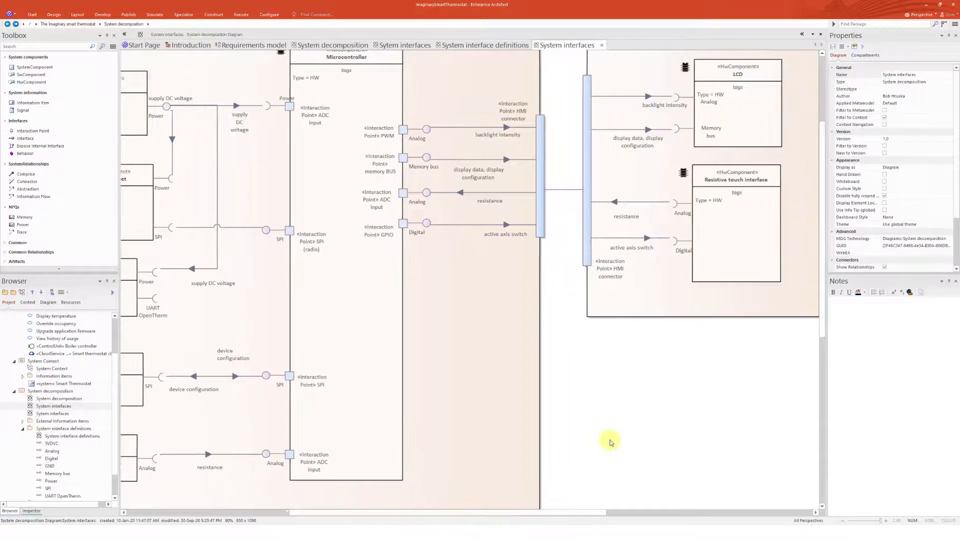
{"action": "scroll", "coordinate": [625, 424], "scroll_direction": "up", "scroll_amount": 3}
{"action": "left_click", "coordinate": [749, 272]}
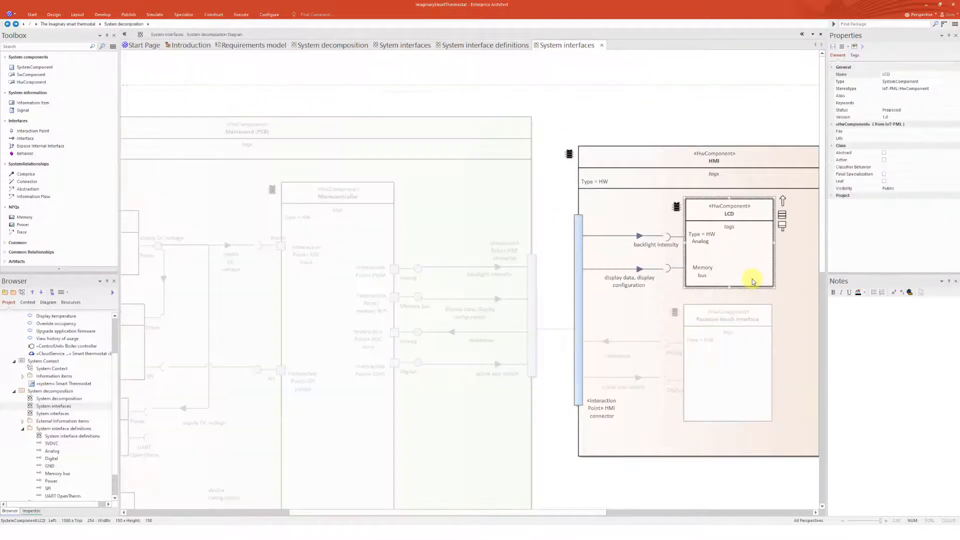
{"action": "left_click", "coordinate": [758, 325]}
{"action": "left_click", "coordinate": [576, 307]}
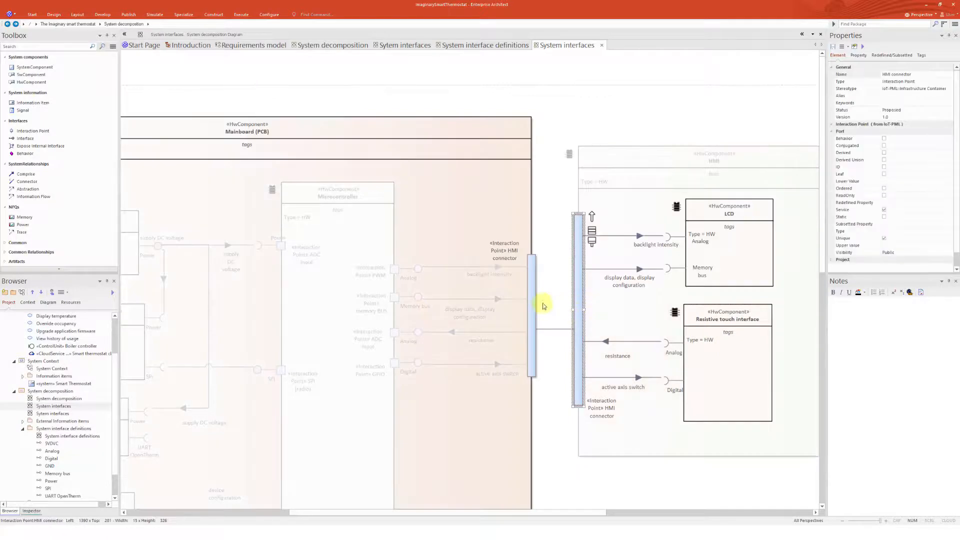
{"action": "left_click", "coordinate": [533, 304]}
{"action": "left_click", "coordinate": [334, 289]}
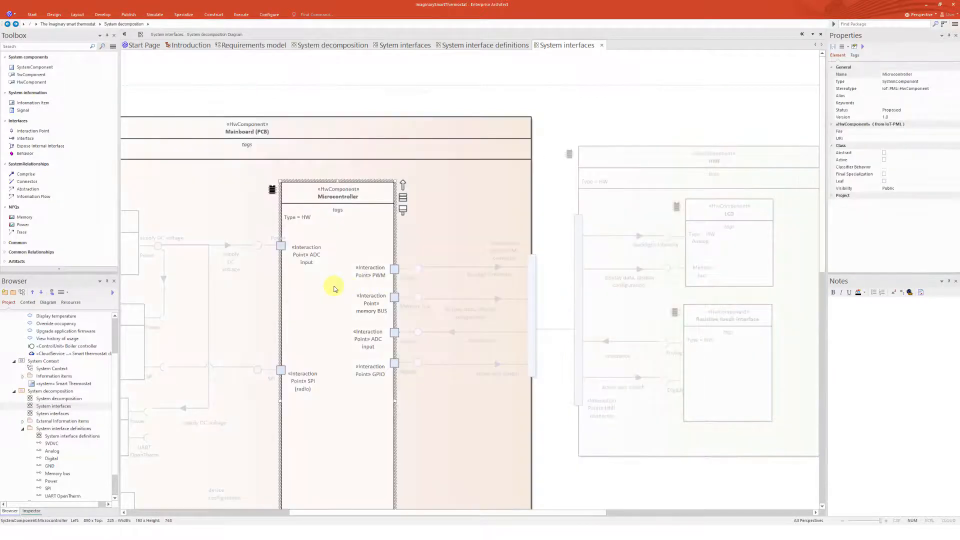
{"action": "left_click", "coordinate": [547, 422]}
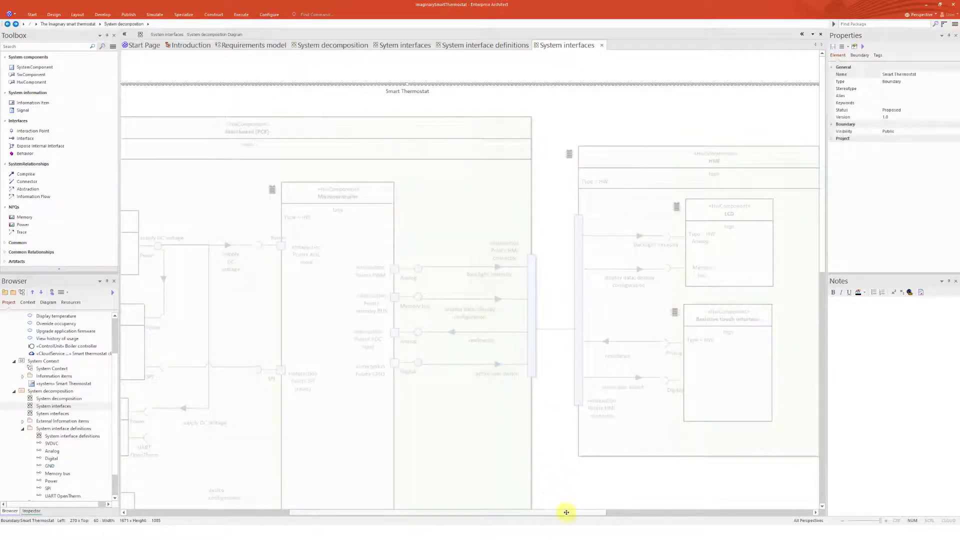
Review the Mainboard's interfaces between the Microcontroller and the Power supply, Radio chipset, OpenTherm, NOR Flash and Temperature sensor
{"action": "left_click_drag", "start_coordinate": [564, 512], "coordinate": [541, 513]}
{"action": "left_click", "coordinate": [414, 75]}
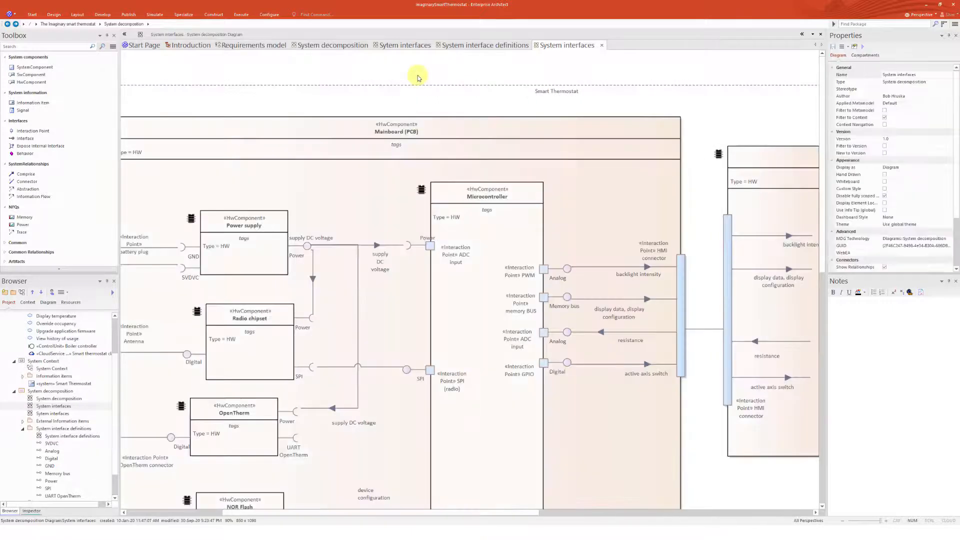
{"action": "left_click_drag", "start_coordinate": [527, 511], "coordinate": [439, 513]}
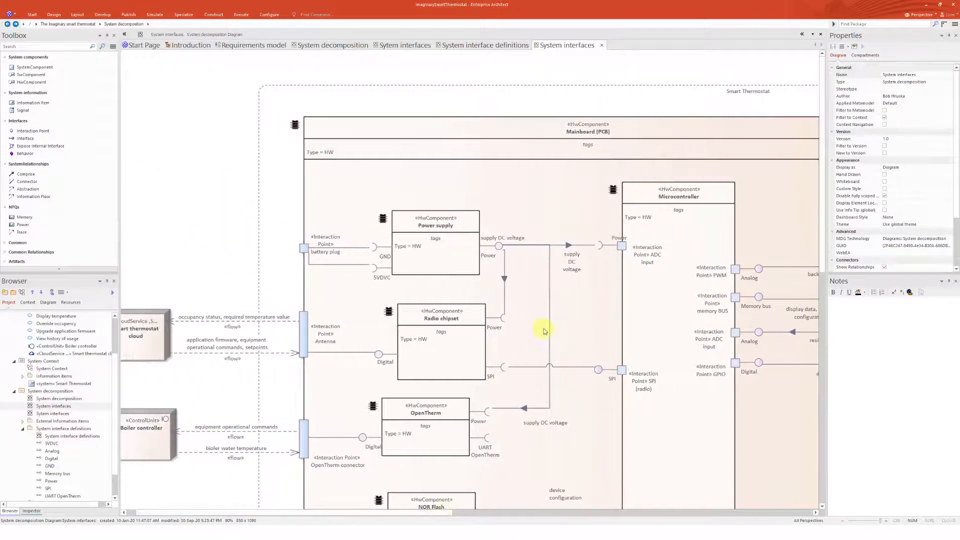
{"action": "scroll", "coordinate": [539, 332], "scroll_direction": "down", "scroll_amount": 3}
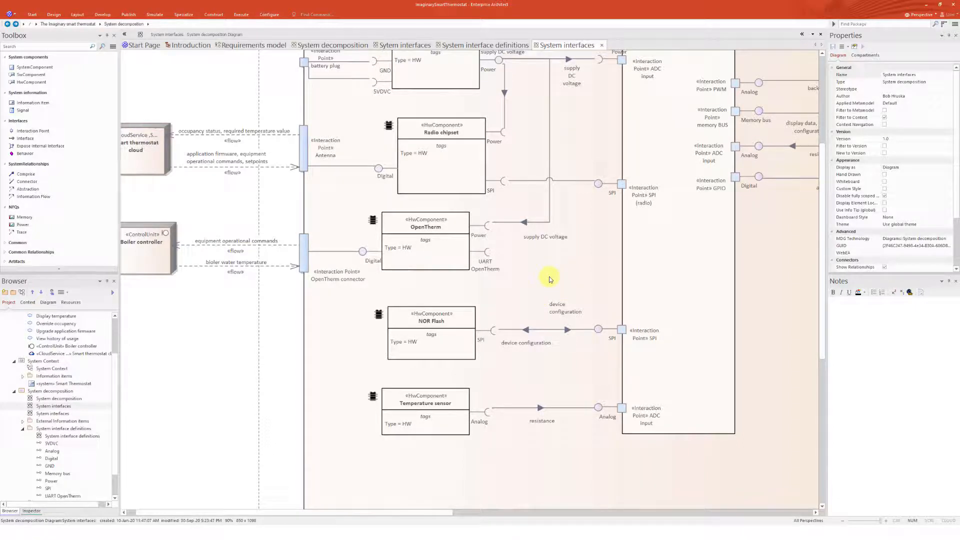
{"action": "scroll", "coordinate": [548, 278], "scroll_direction": "up", "scroll_amount": 3}
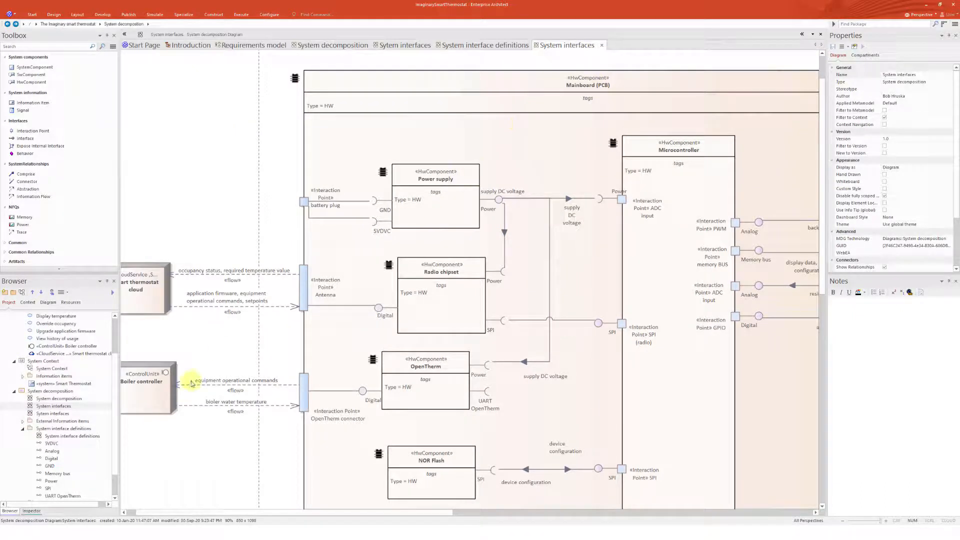
Open the Display room temperature sequence diagram in the Behavioral analysis package and examine its messages from Temperature sensor to HMI
{"action": "left_click", "coordinate": [23, 430]}
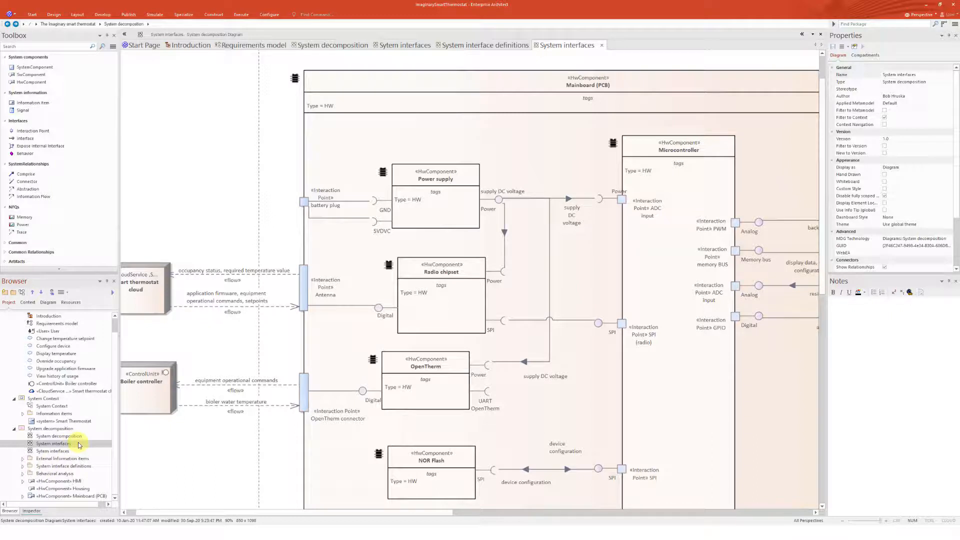
{"action": "left_click", "coordinate": [22, 474]}
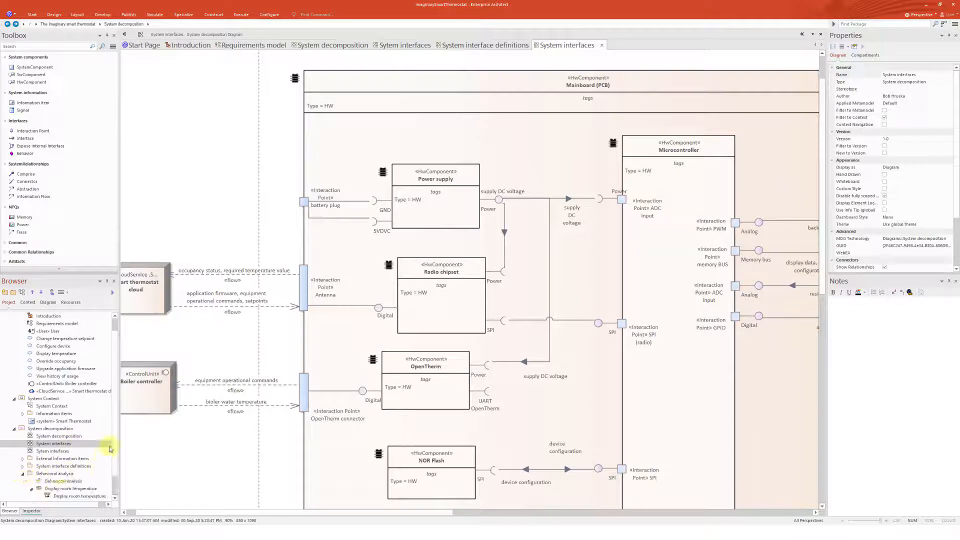
{"action": "scroll", "coordinate": [114, 468], "scroll_direction": "down", "scroll_amount": 1}
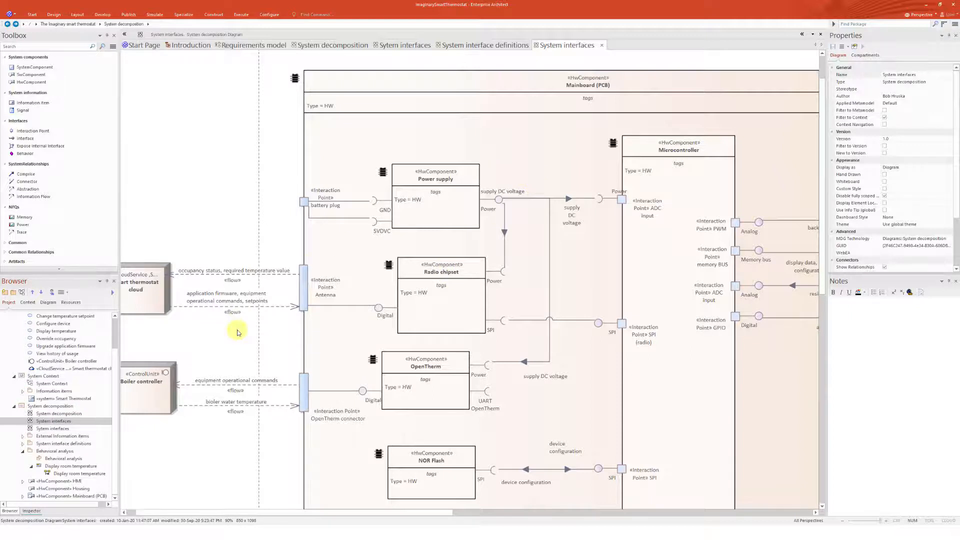
{"action": "double_click", "coordinate": [62, 474]}
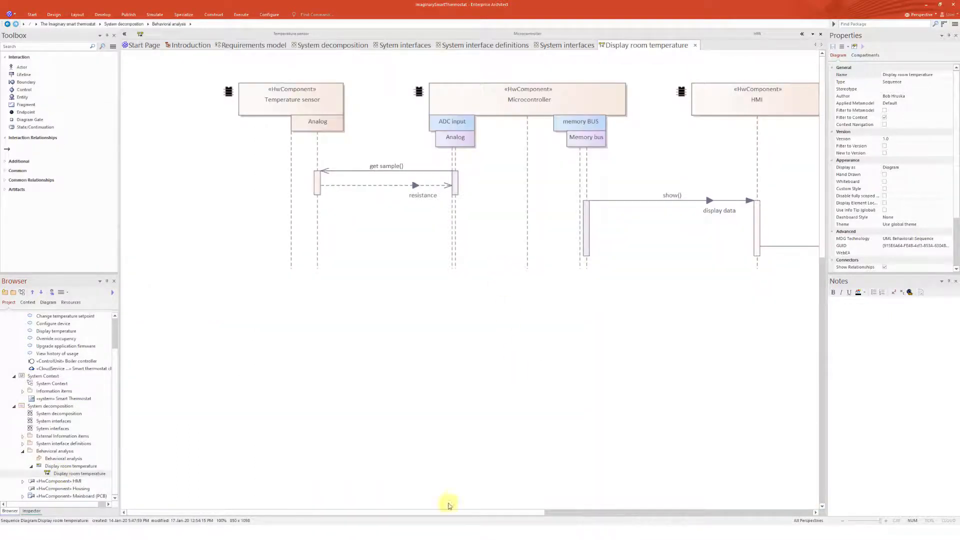
{"action": "left_click_drag", "start_coordinate": [462, 515], "coordinate": [520, 517]}
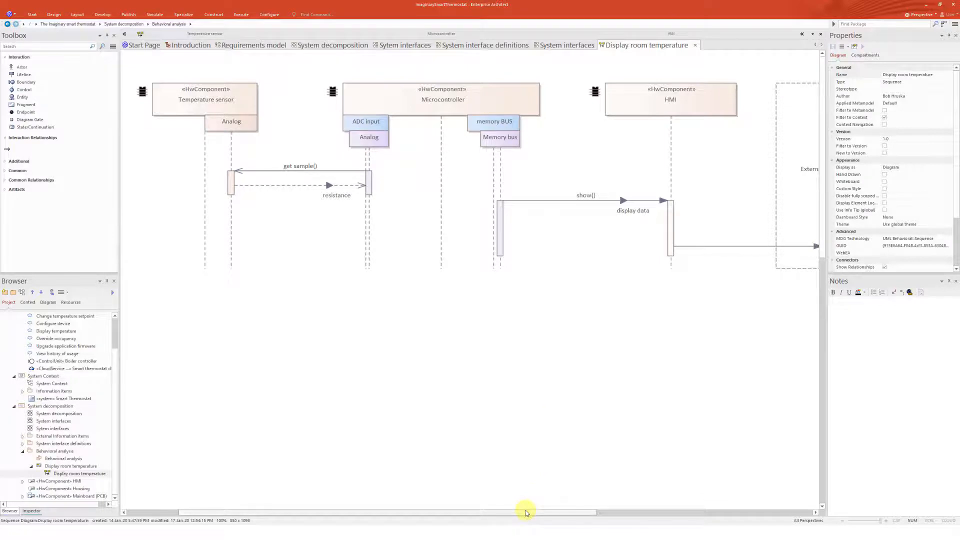
{"action": "left_click_drag", "start_coordinate": [525, 512], "coordinate": [493, 514]}
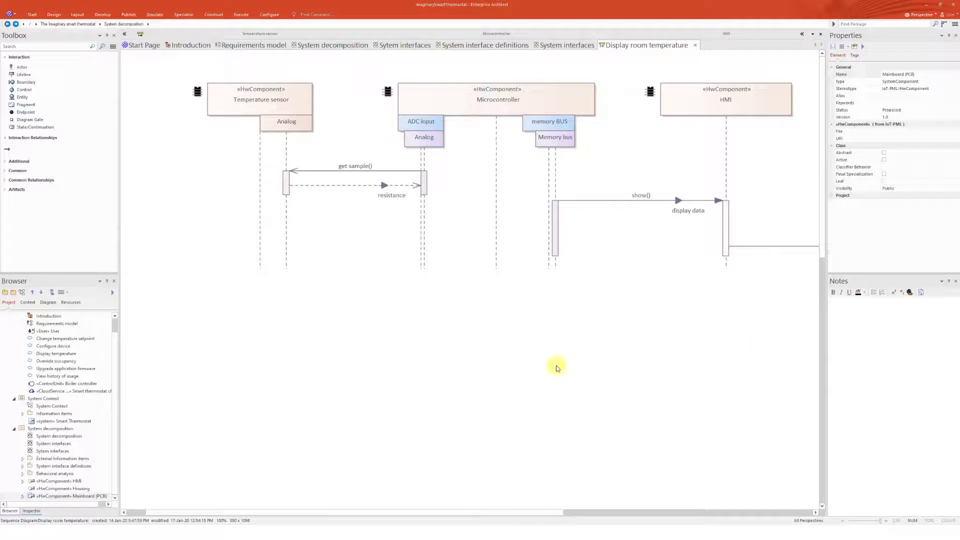
Collapse the System decomposition, System Context and Requirements model packages in the project tree
{"action": "left_click", "coordinate": [14, 429]}
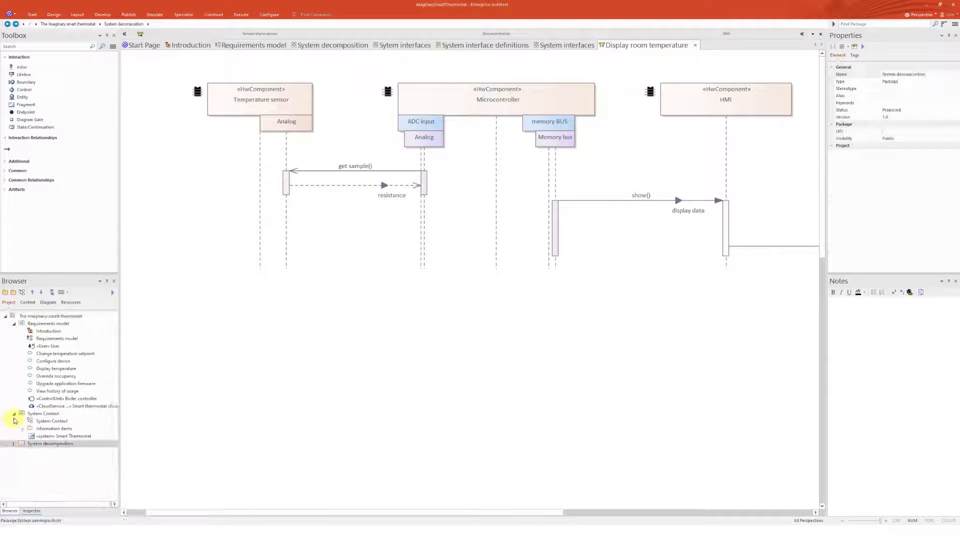
{"action": "left_click", "coordinate": [13, 413]}
{"action": "left_click", "coordinate": [14, 323]}
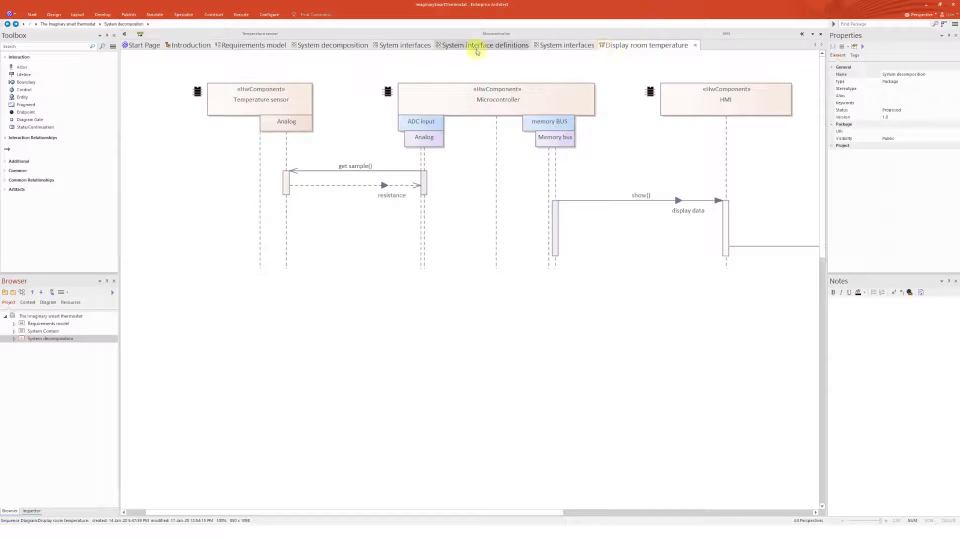
Add a package named Software Stack under The Imaginary smart thermostat, with a diagram of the IoT-PML type Software Stack
{"action": "left_click", "coordinate": [41, 317]}
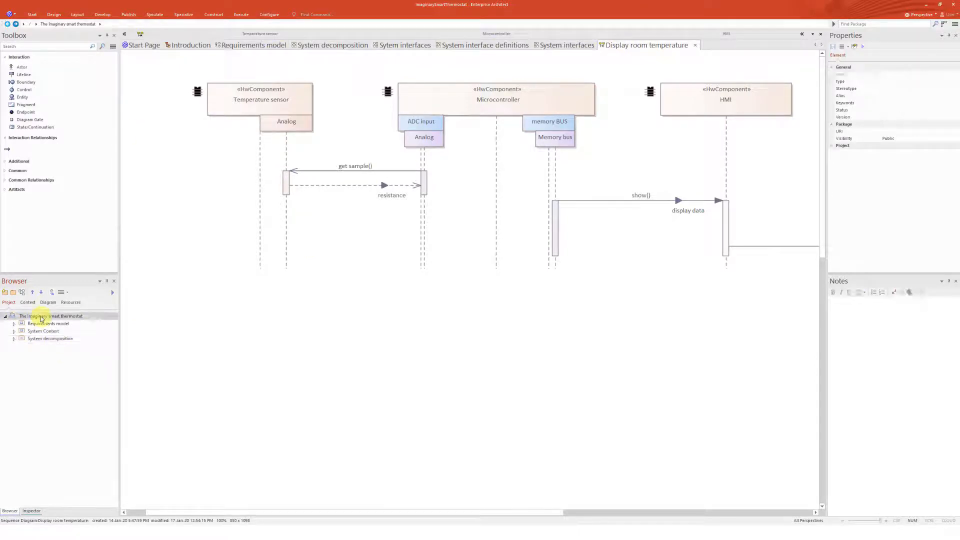
{"action": "left_click", "coordinate": [13, 292]}
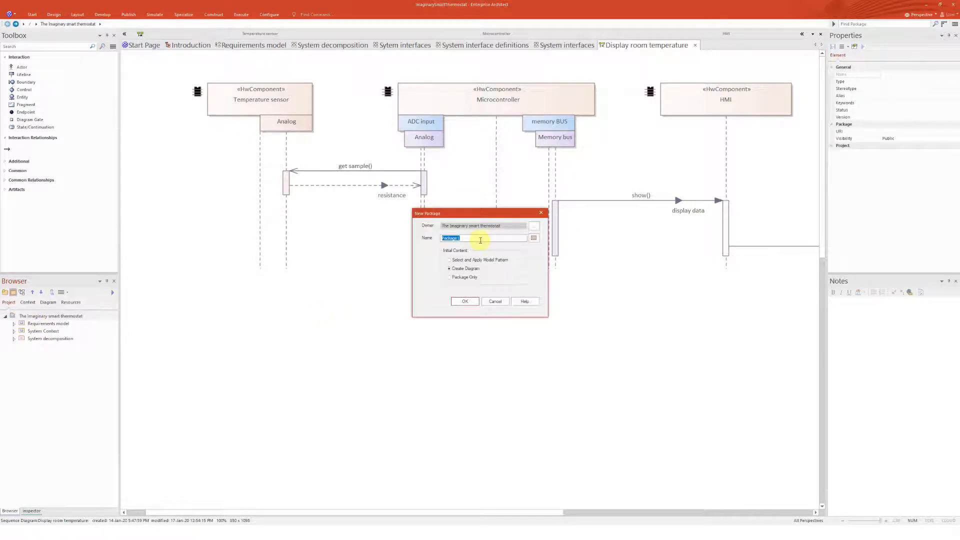
{"action": "type", "text": "Sy"}
{"action": "left_click", "coordinate": [469, 302]}
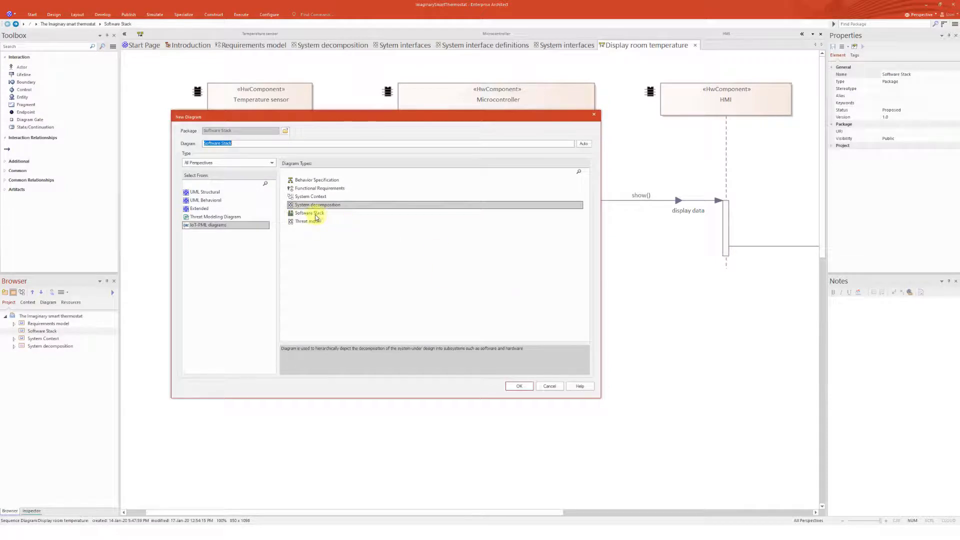
{"action": "left_click", "coordinate": [310, 213]}
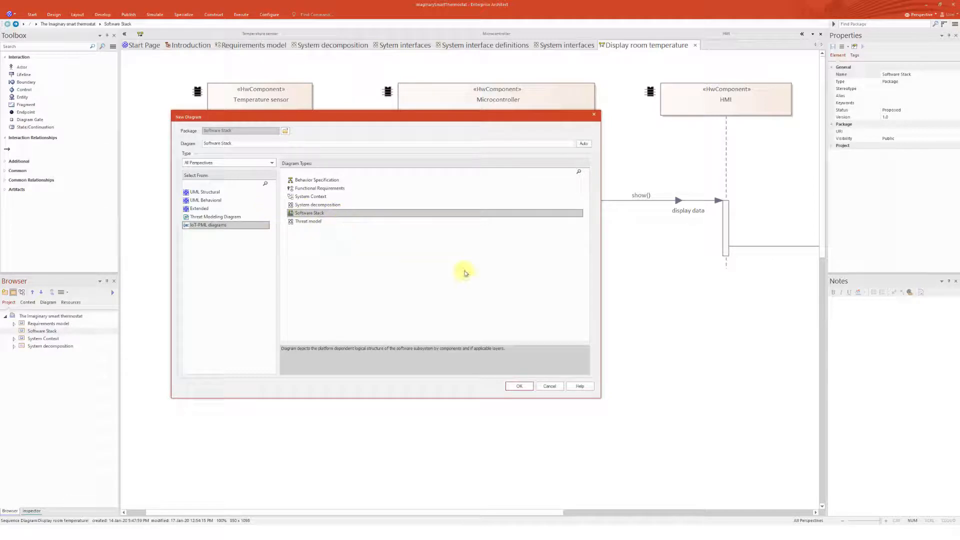
{"action": "left_click", "coordinate": [518, 385]}
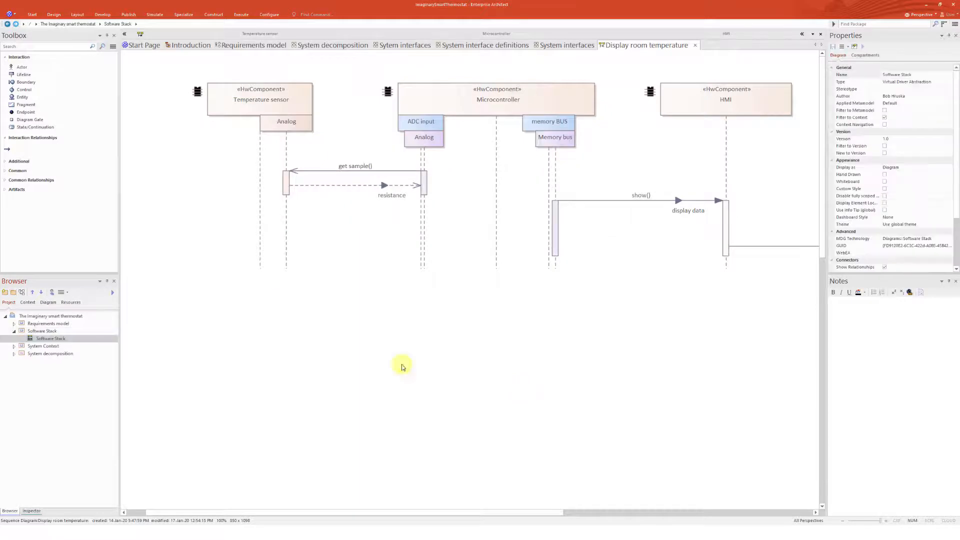
Move the Software Stack package below System decomposition in the project tree and open its Software Stack diagram
{"action": "left_click", "coordinate": [38, 331]}
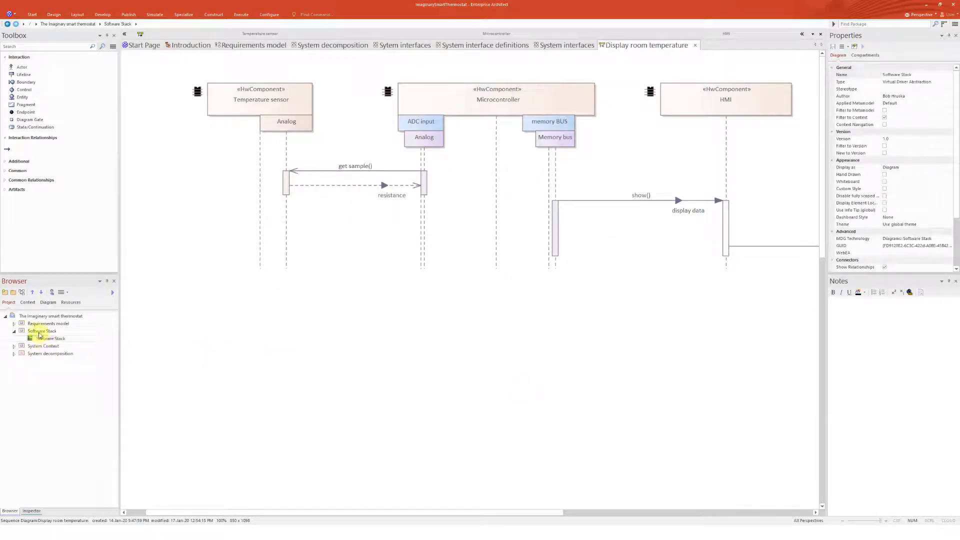
{"action": "left_click", "coordinate": [41, 292]}
{"action": "left_click", "coordinate": [42, 293]}
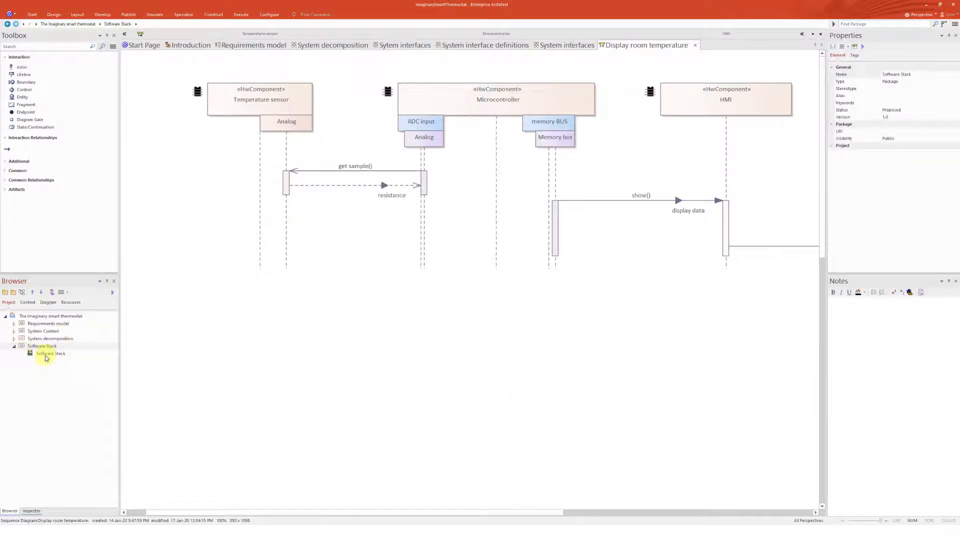
{"action": "left_click", "coordinate": [52, 354]}
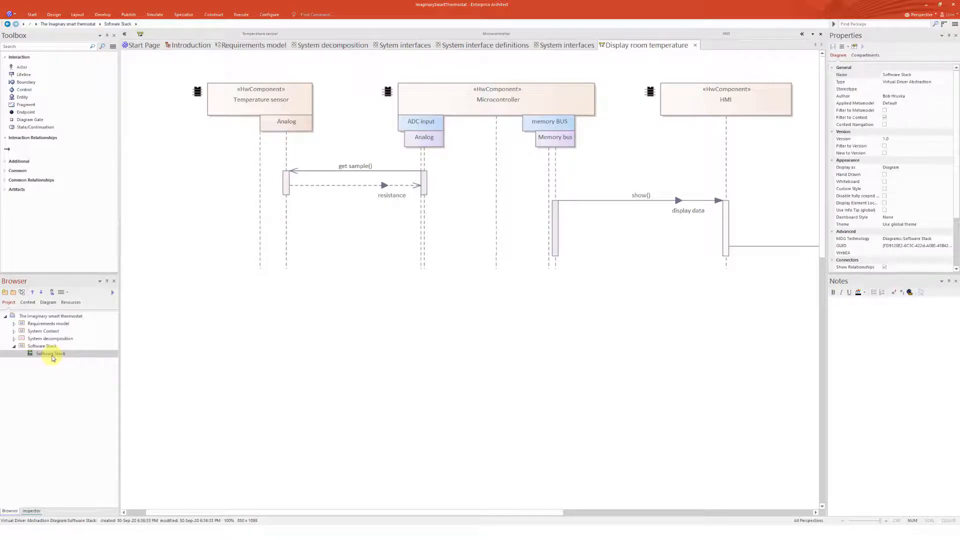
{"action": "double_click", "coordinate": [52, 355]}
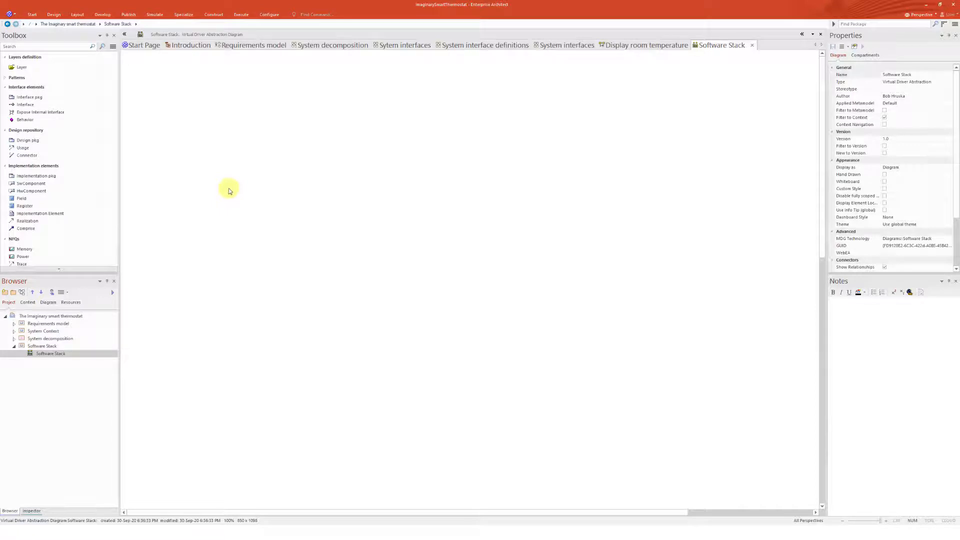
Add an Application layer named Application to the Software Stack diagram and position it near the upper middle
{"action": "left_click", "coordinate": [22, 68]}
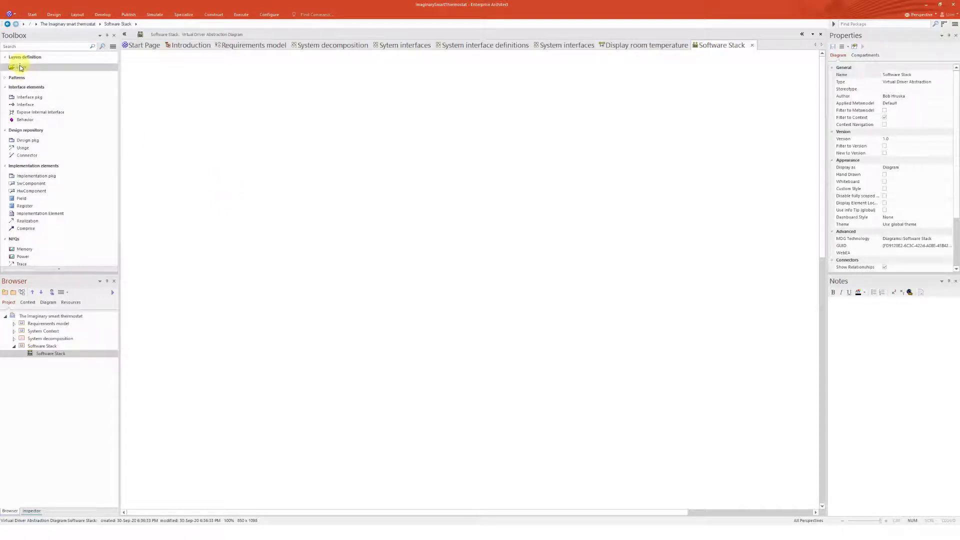
{"action": "left_click", "coordinate": [255, 99]}
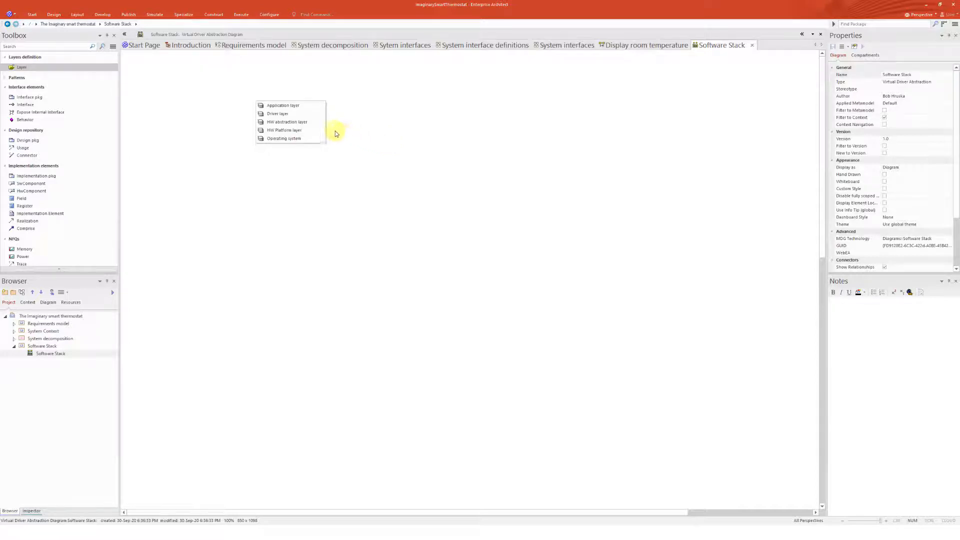
{"action": "left_click", "coordinate": [283, 107]}
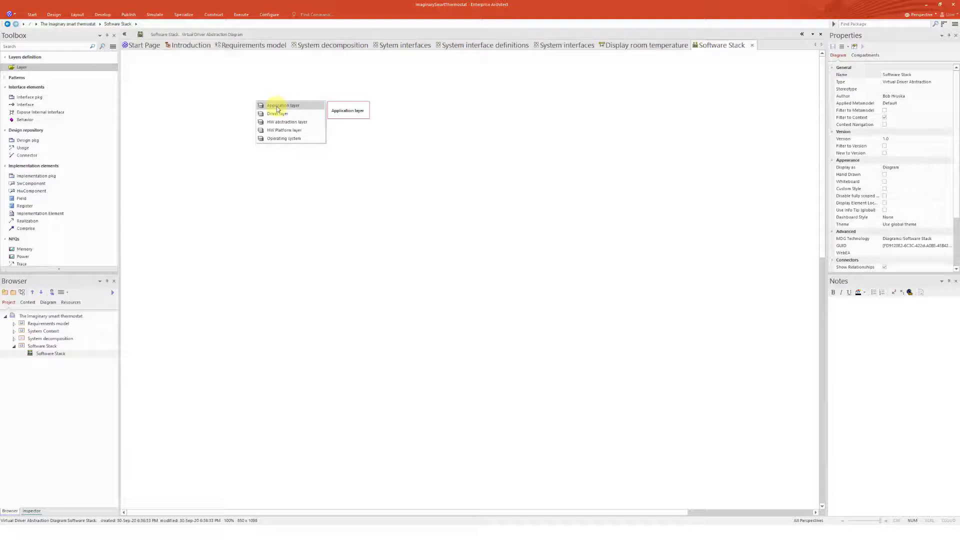
{"action": "left_click", "coordinate": [277, 106]}
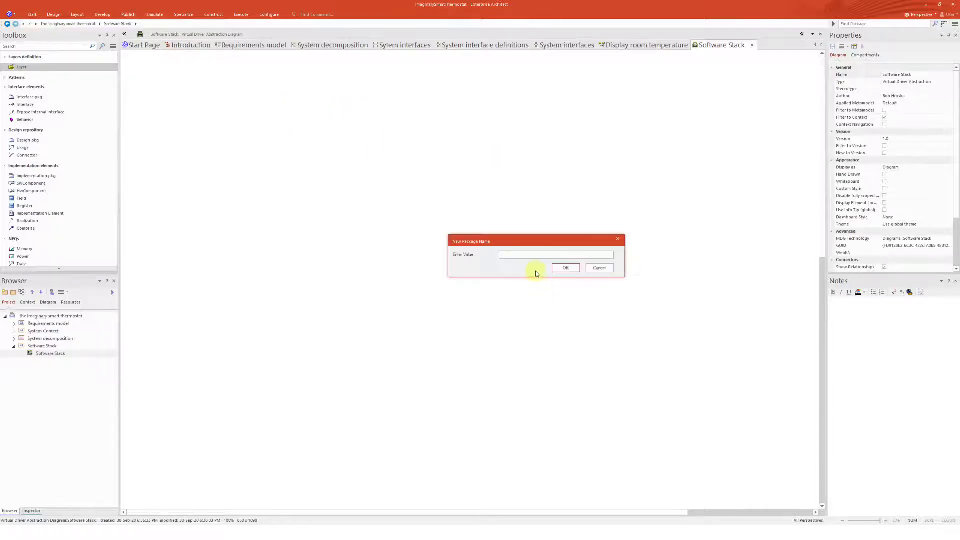
{"action": "type", "text": "Application"}
{"action": "key", "text": "Return"}
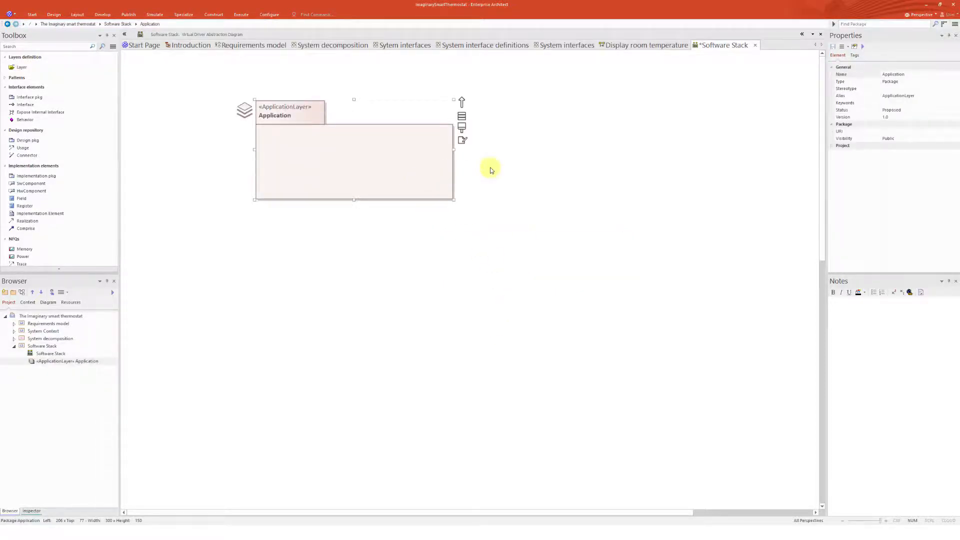
{"action": "left_click_drag", "start_coordinate": [388, 165], "coordinate": [407, 165]}
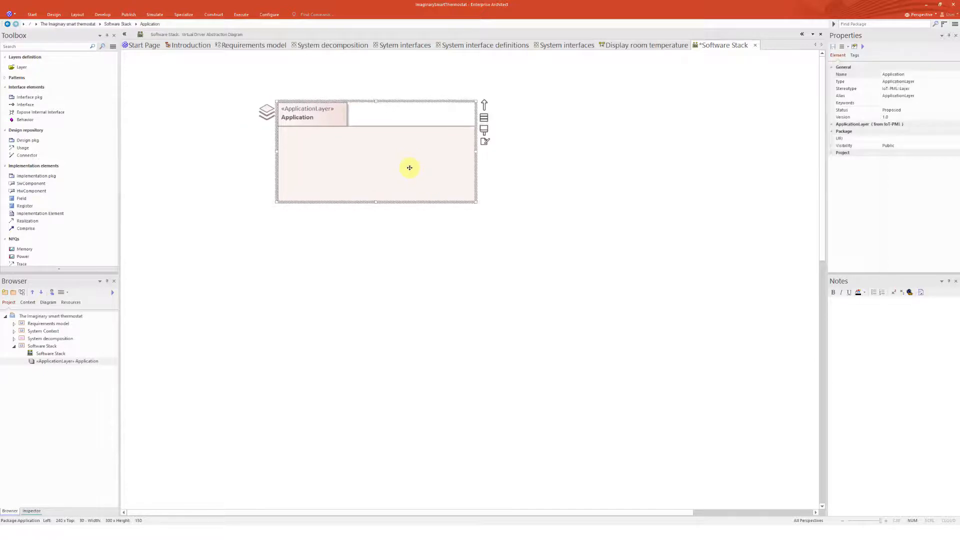
Create an IoT-PML diagram of type Software Stack named Application inside the Application layer package
{"action": "left_click", "coordinate": [59, 361]}
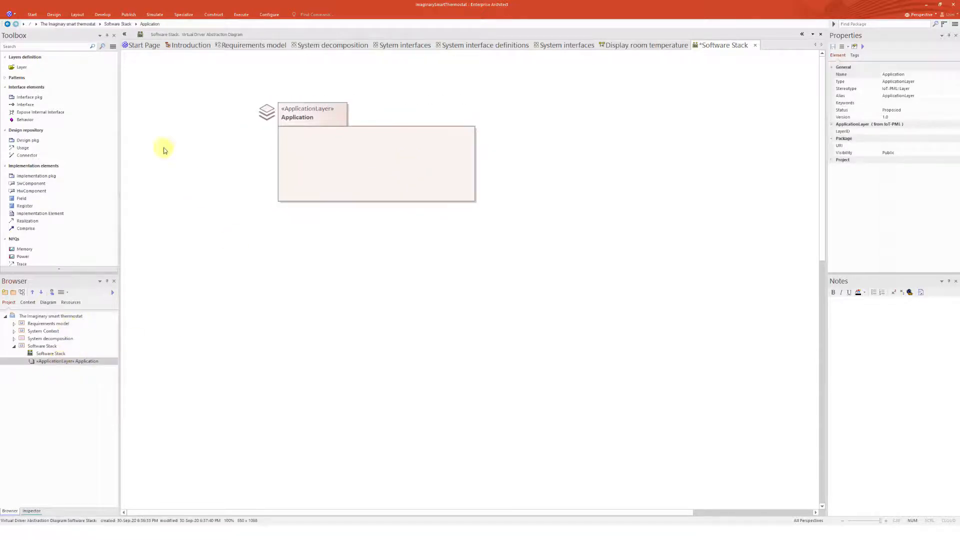
{"action": "left_click", "coordinate": [10, 78]}
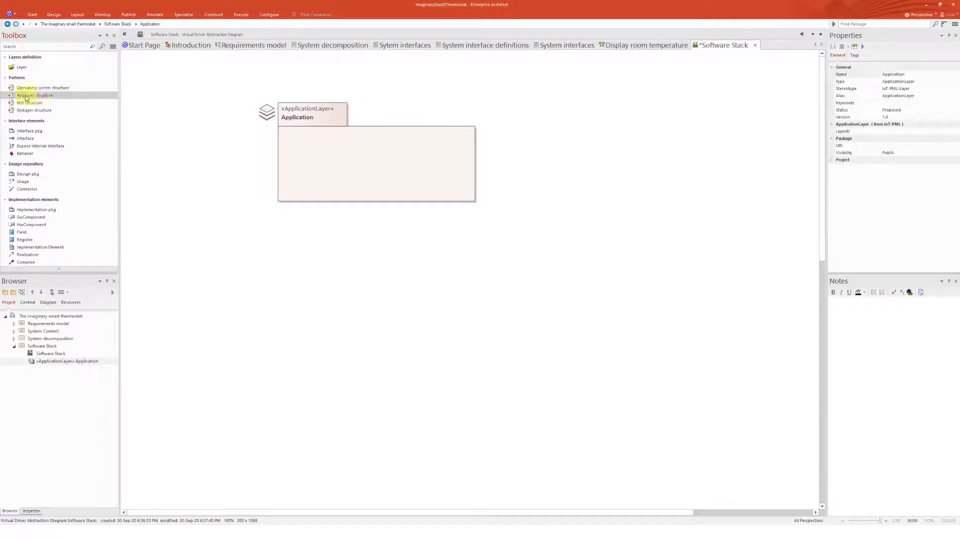
{"action": "left_click", "coordinate": [50, 362]}
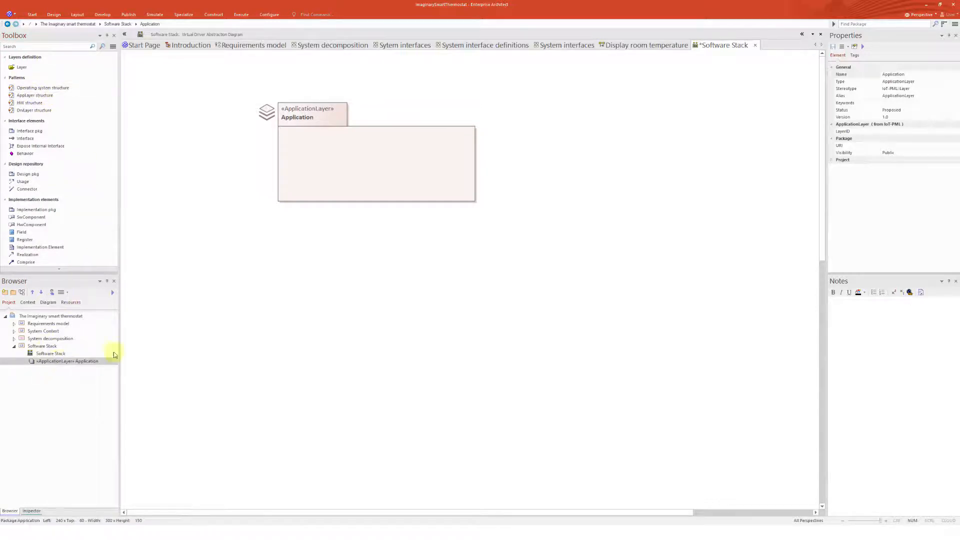
{"action": "left_click", "coordinate": [22, 293]}
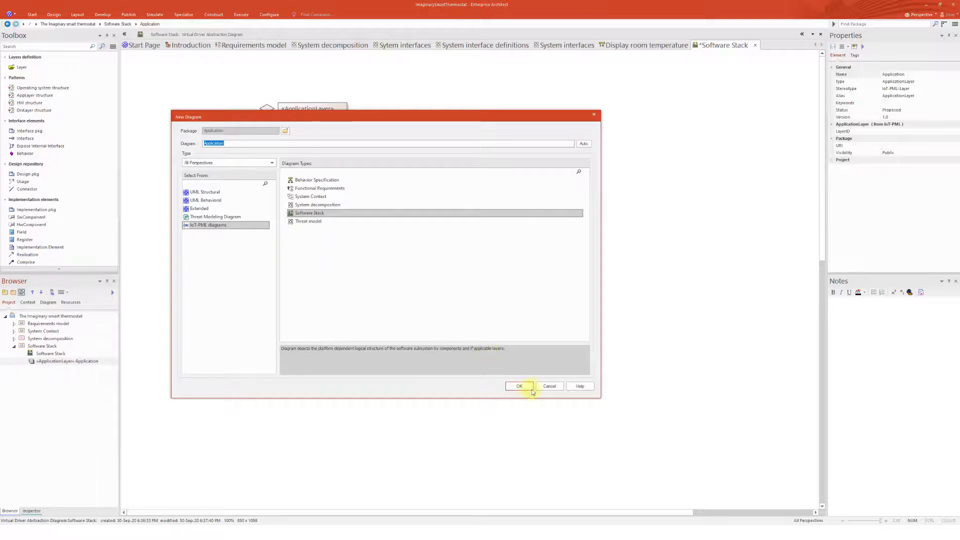
{"action": "left_click", "coordinate": [519, 386]}
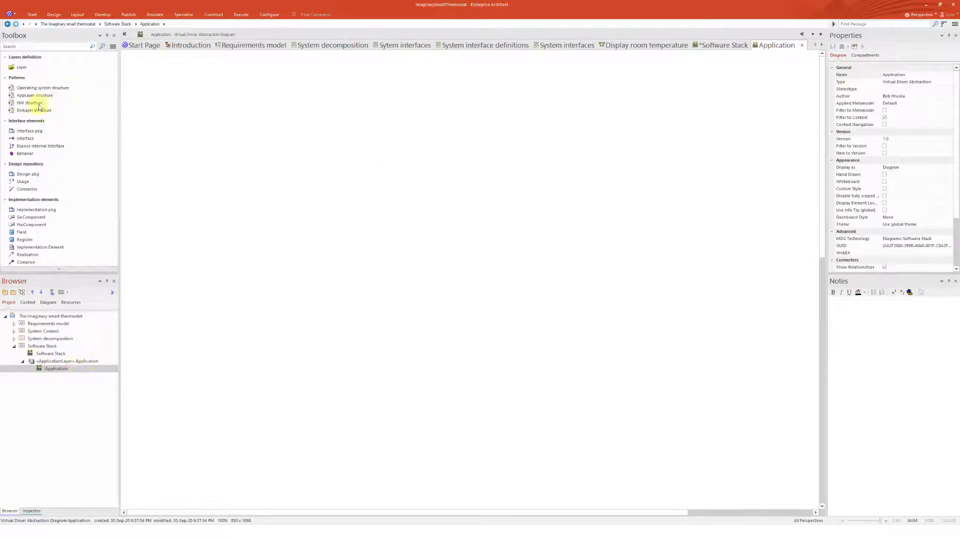
Insert the AppLayer structure pattern into the Application diagram with its AppDesign, AppInterfaces and AppImpl packages
{"action": "left_click_drag", "start_coordinate": [24, 97], "coordinate": [506, 158]}
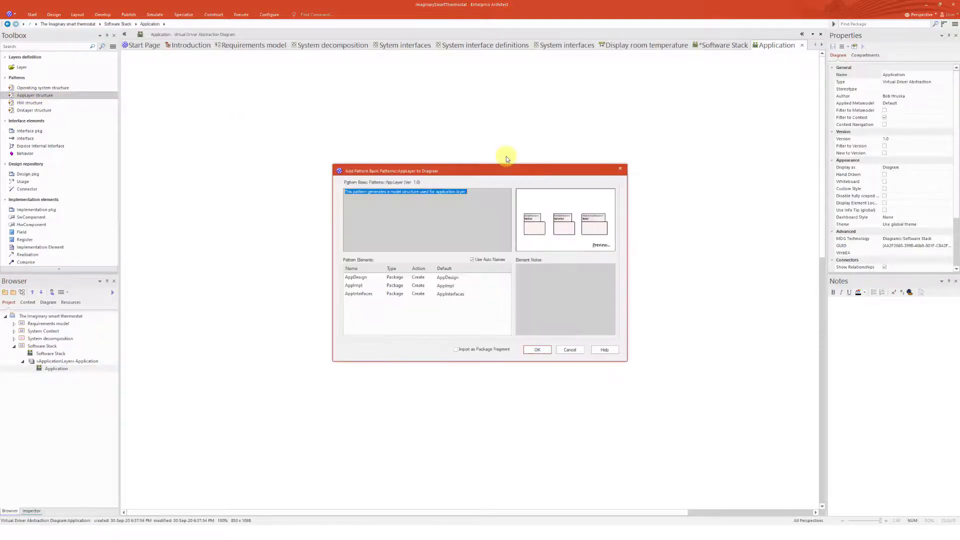
{"action": "left_click", "coordinate": [537, 349]}
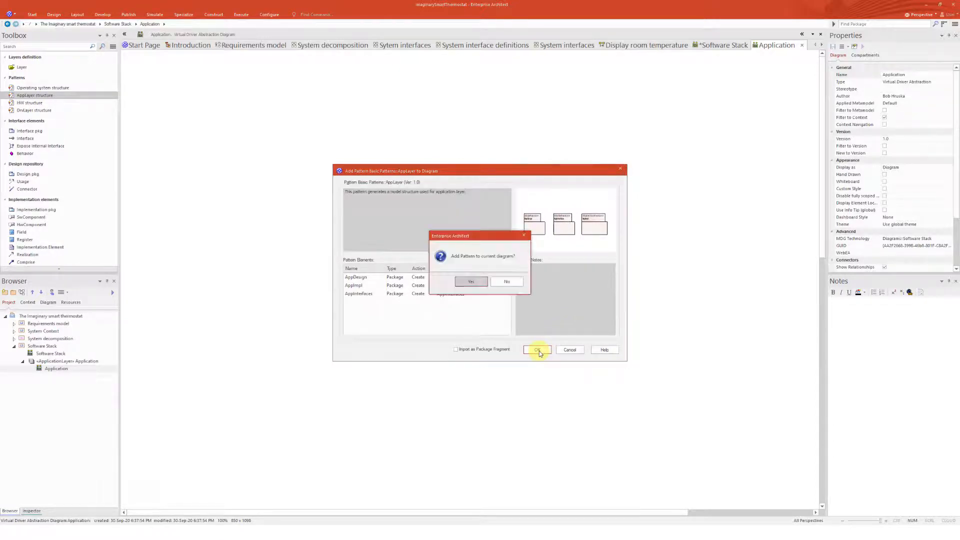
{"action": "left_click", "coordinate": [481, 282]}
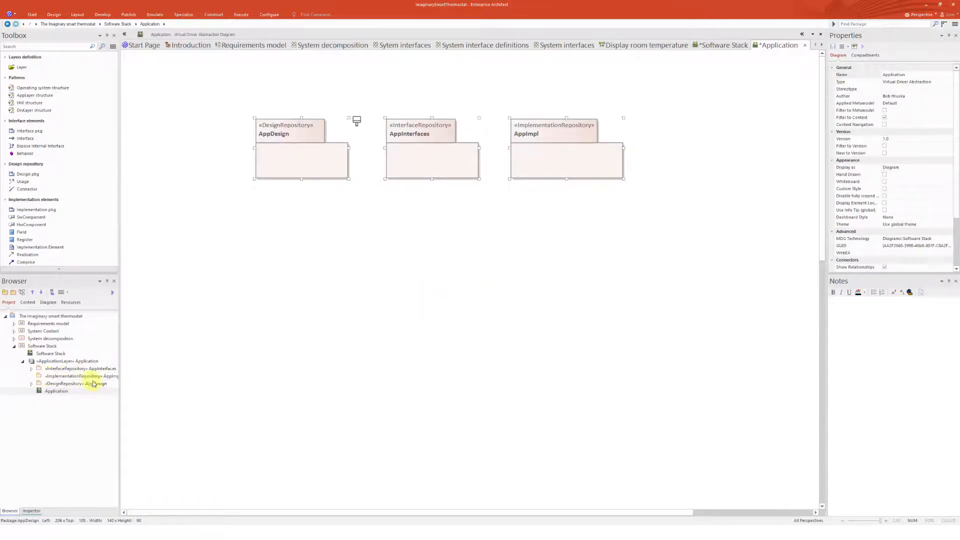
{"action": "left_click", "coordinate": [435, 267]}
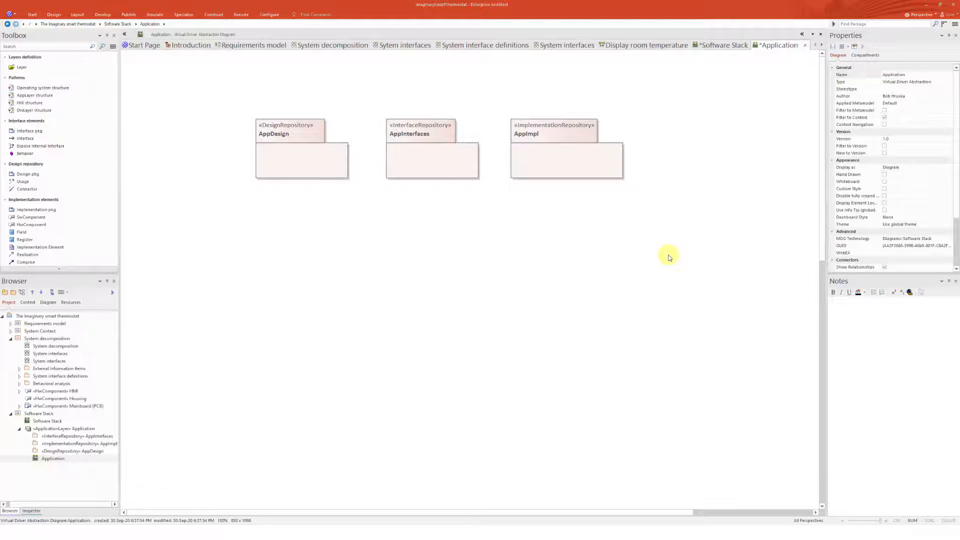
Create a Software Stack diagram named AppInterfaces inside the AppInterfaces interface repository package
{"action": "left_click", "coordinate": [75, 452]}
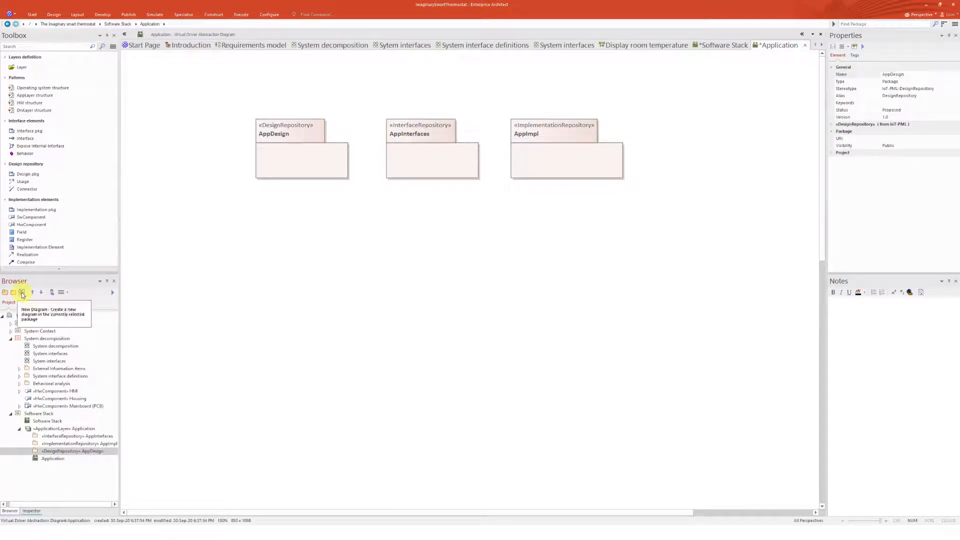
{"action": "left_click", "coordinate": [76, 437]}
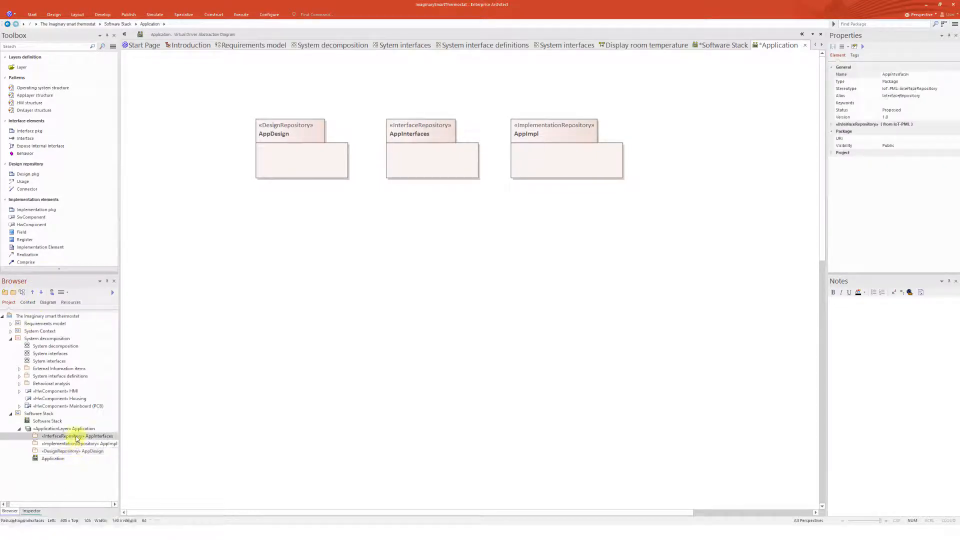
{"action": "left_click", "coordinate": [22, 292]}
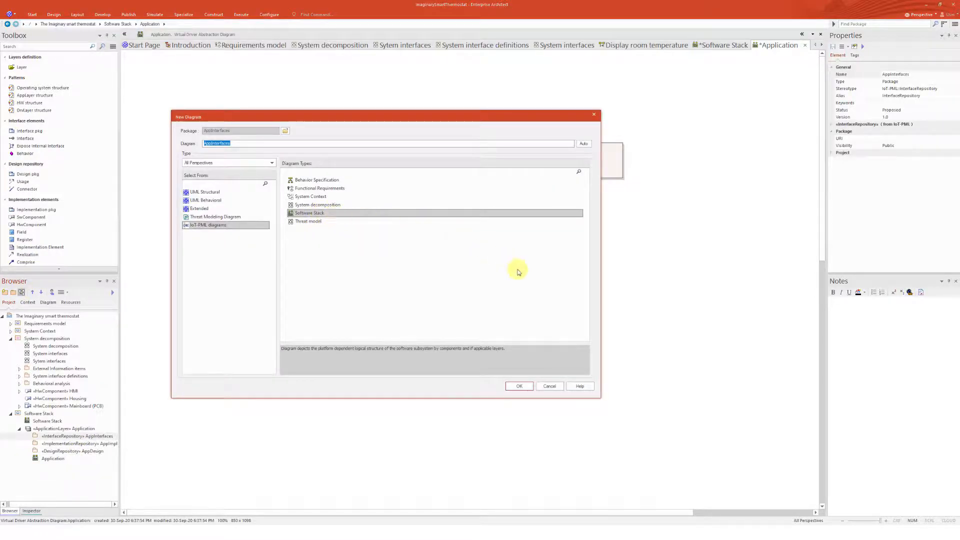
{"action": "left_click", "coordinate": [524, 386]}
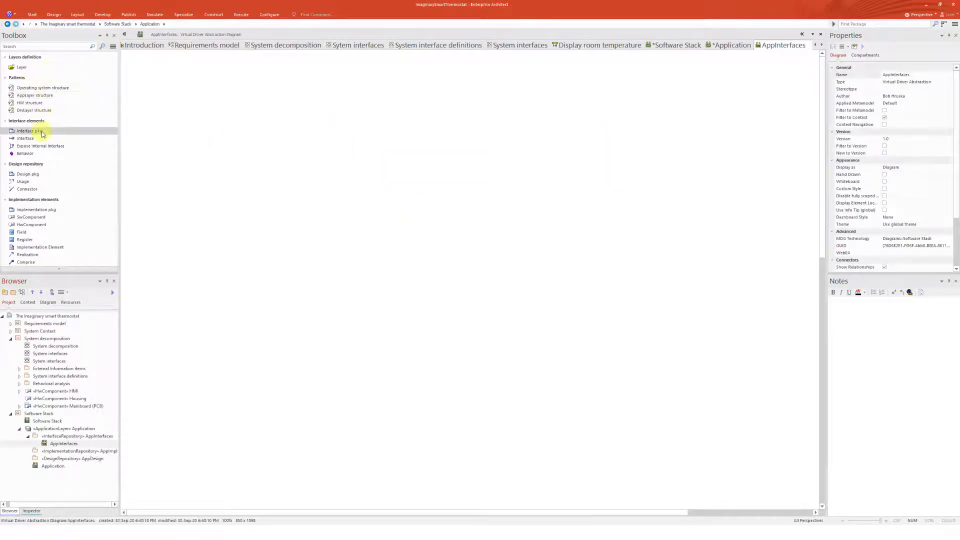
Add an interface named events to the AppInterfaces diagram
{"action": "left_click", "coordinate": [25, 139]}
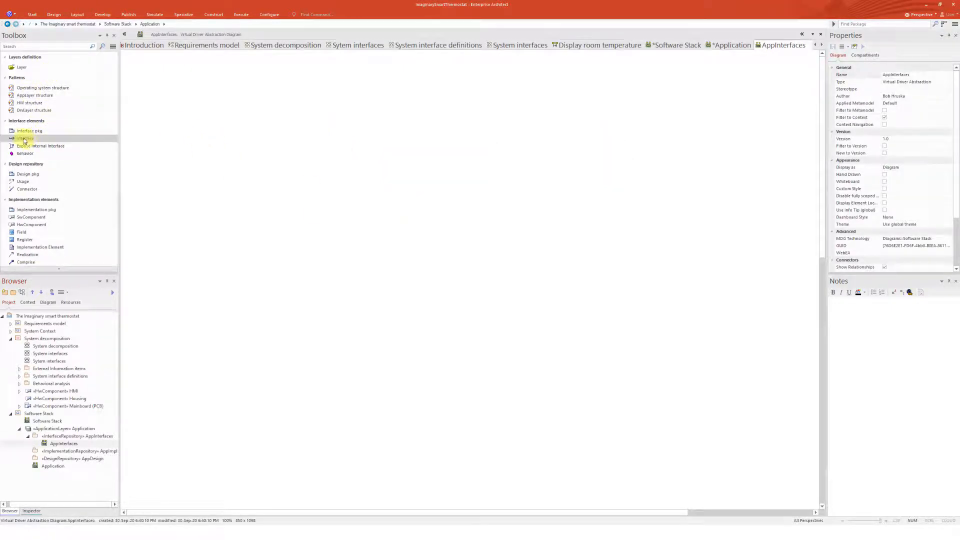
{"action": "left_click", "coordinate": [288, 139]}
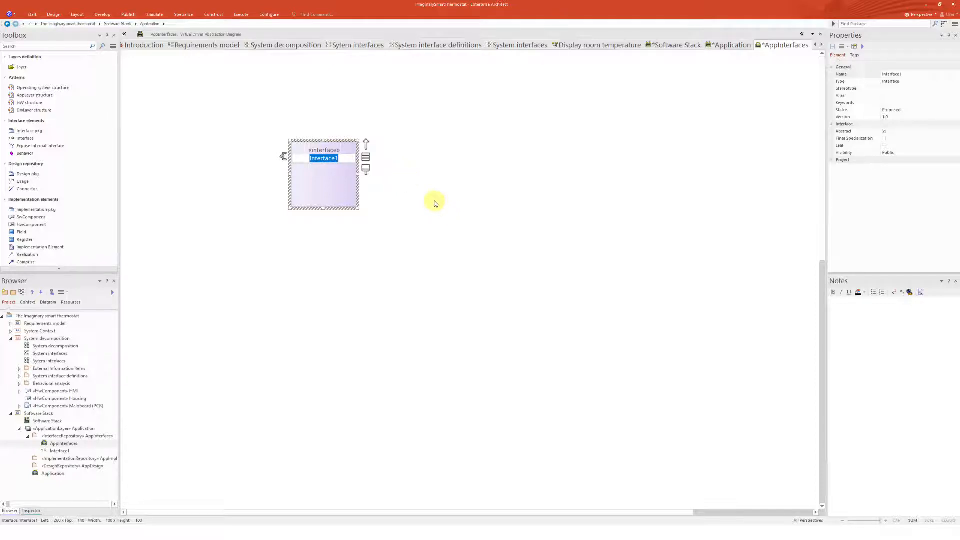
{"action": "type", "text": "events"}
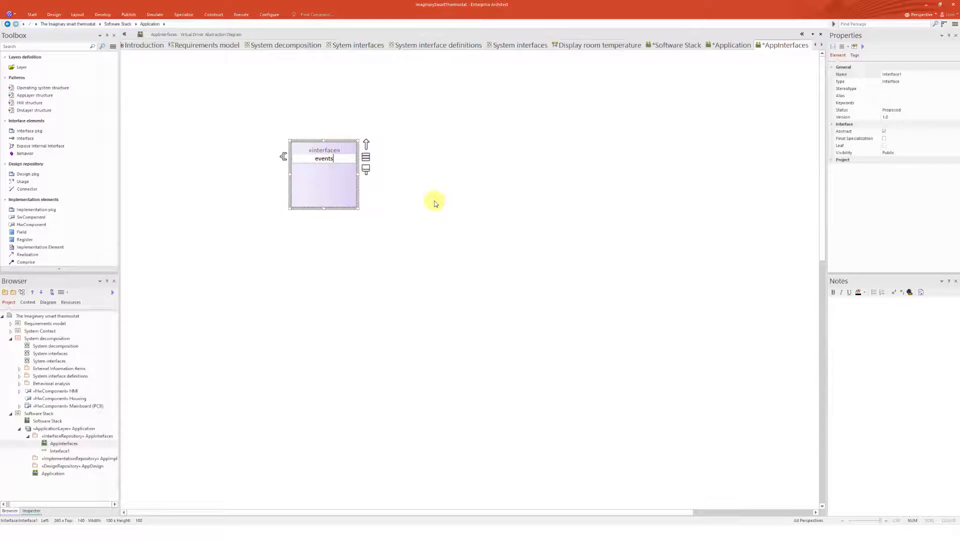
{"action": "key", "text": "Return"}
Add a behavior named get event with type int to the events interface and shift the interface slightly up and left
{"action": "left_click", "coordinate": [56, 155]}
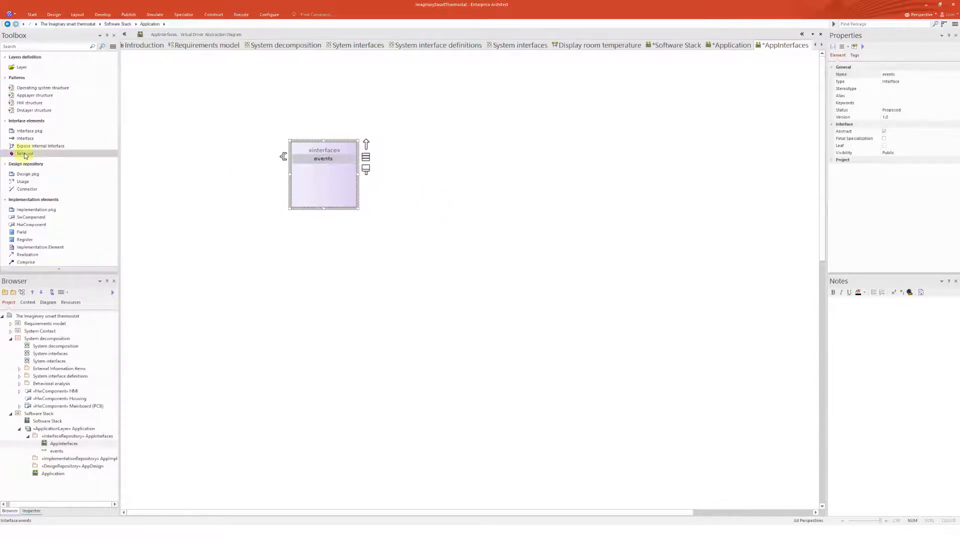
{"action": "left_click", "coordinate": [303, 173]}
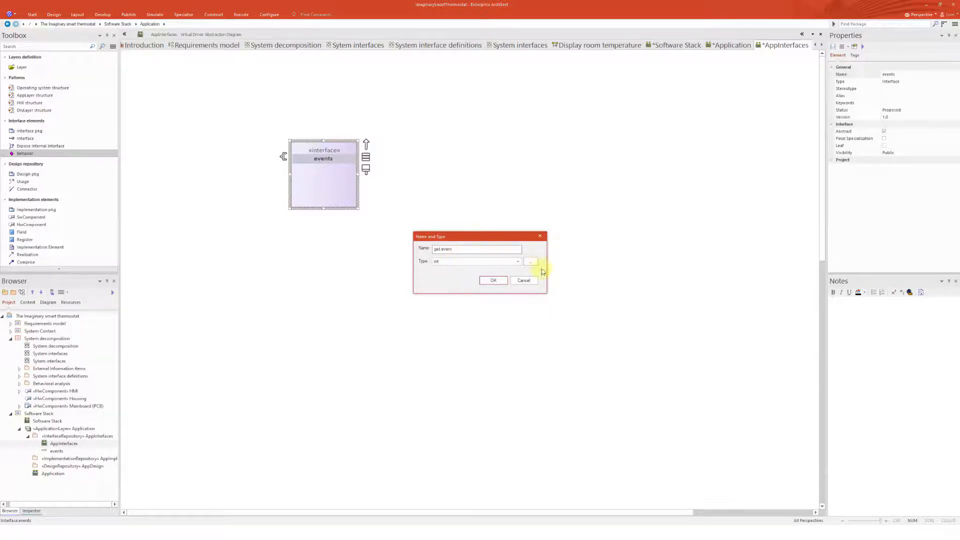
{"action": "left_click", "coordinate": [518, 262]}
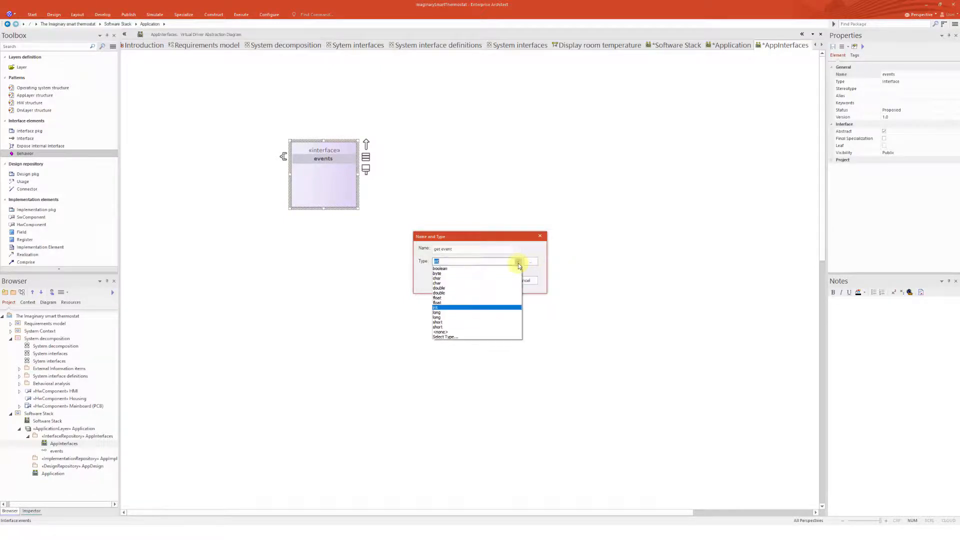
{"action": "left_click", "coordinate": [457, 305]}
{"action": "left_click", "coordinate": [488, 275]}
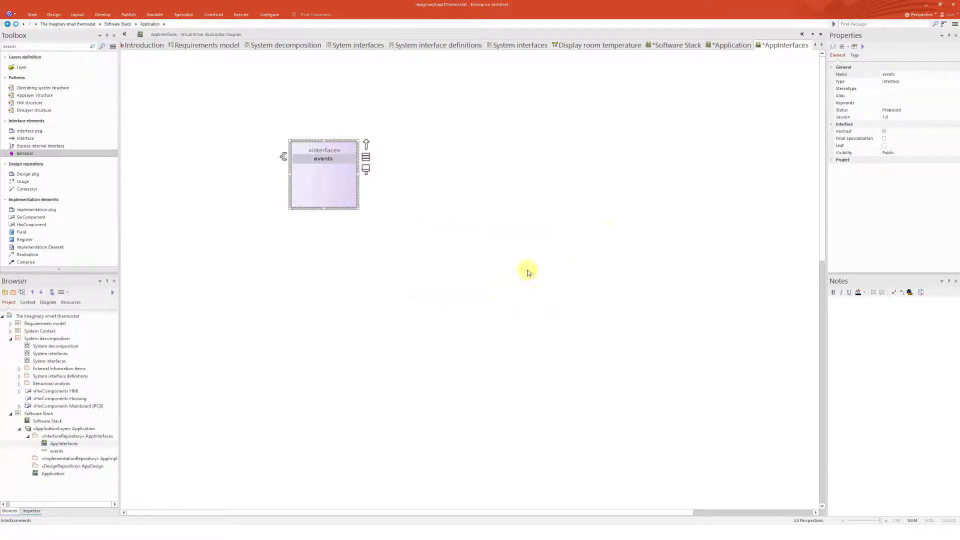
{"action": "left_click", "coordinate": [403, 212]}
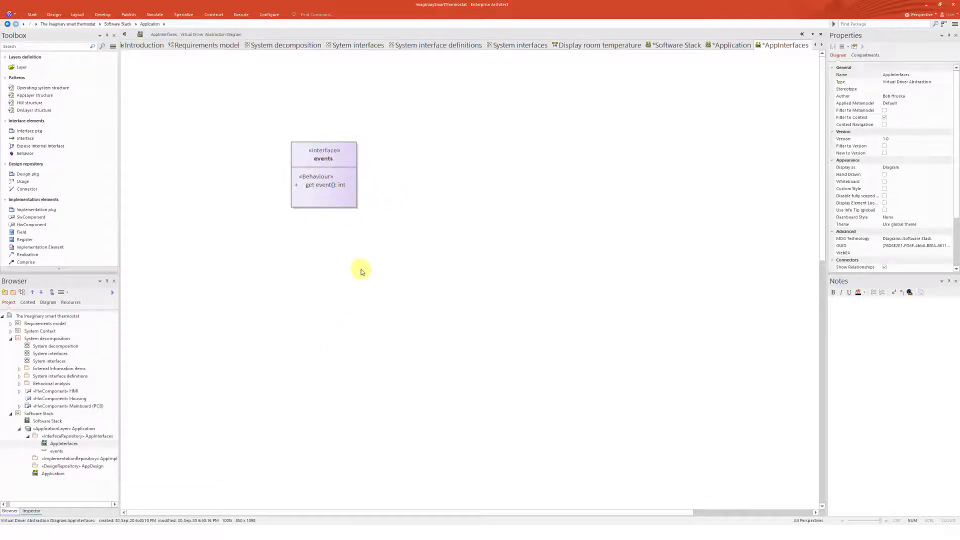
{"action": "left_click_drag", "start_coordinate": [328, 187], "coordinate": [293, 173]}
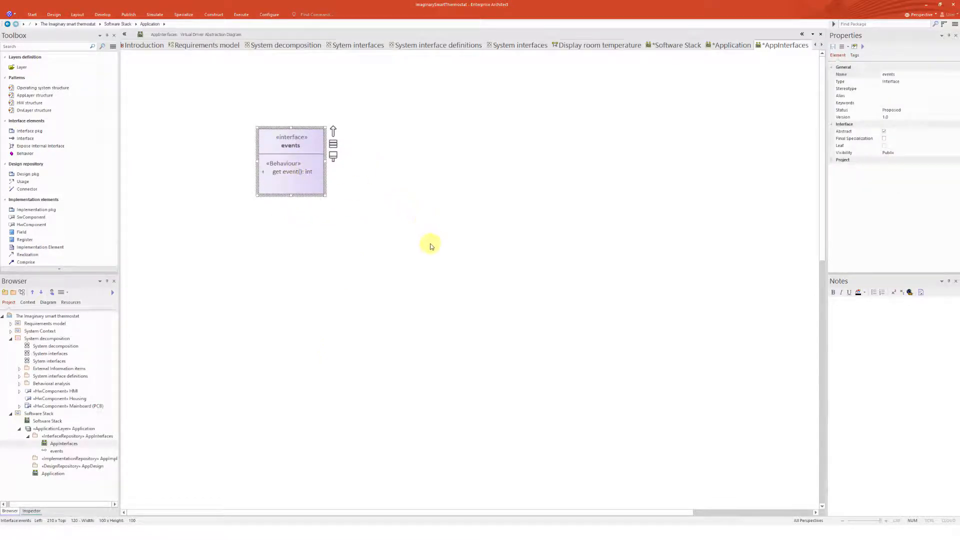
Create a Software Stack diagram named AppImpl inside the AppImpl implementation repository package
{"action": "left_click", "coordinate": [68, 459]}
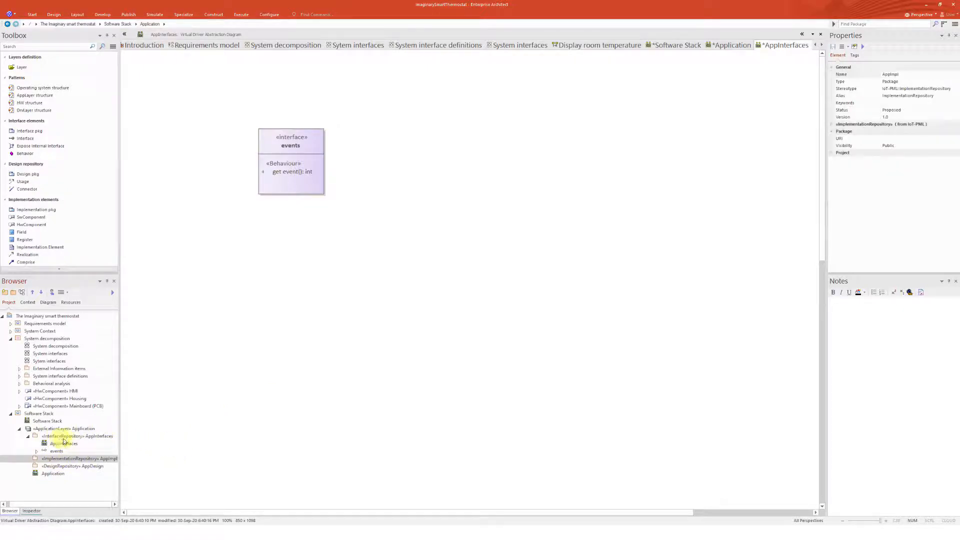
{"action": "left_click", "coordinate": [21, 292]}
{"action": "left_click", "coordinate": [518, 385]}
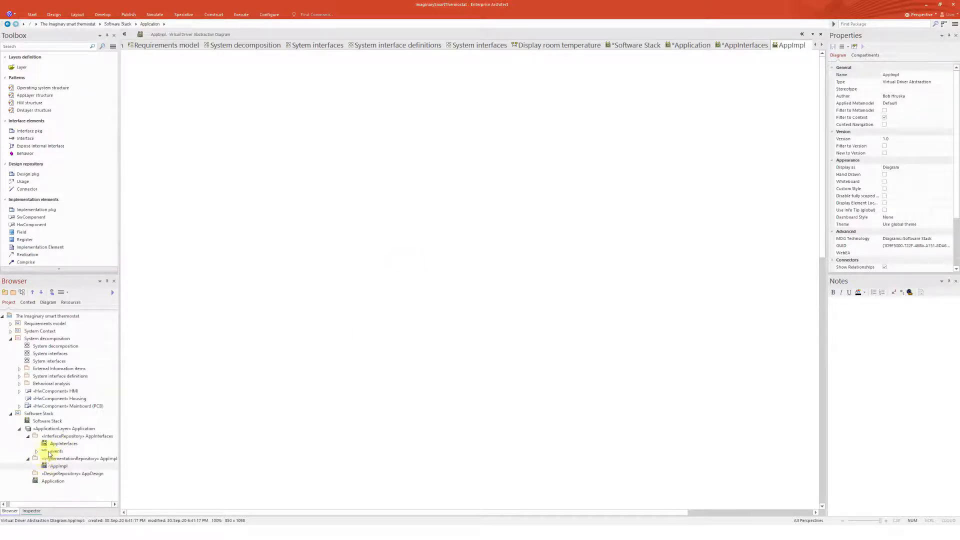
Place the existing events interface from AppInterfaces on the AppImpl diagram and move it up towards the middle
{"action": "left_click_drag", "start_coordinate": [49, 453], "coordinate": [392, 352]}
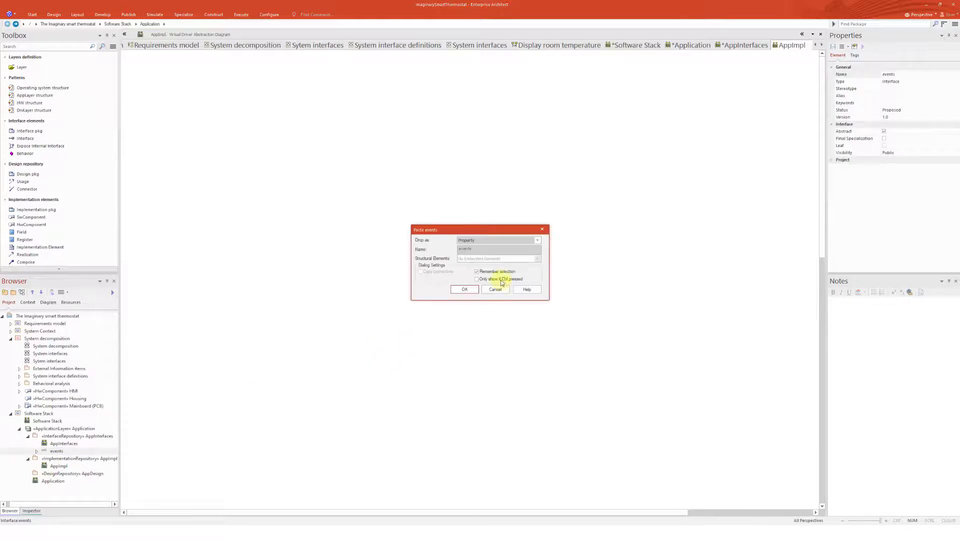
{"action": "left_click", "coordinate": [483, 240]}
{"action": "left_click", "coordinate": [482, 248]}
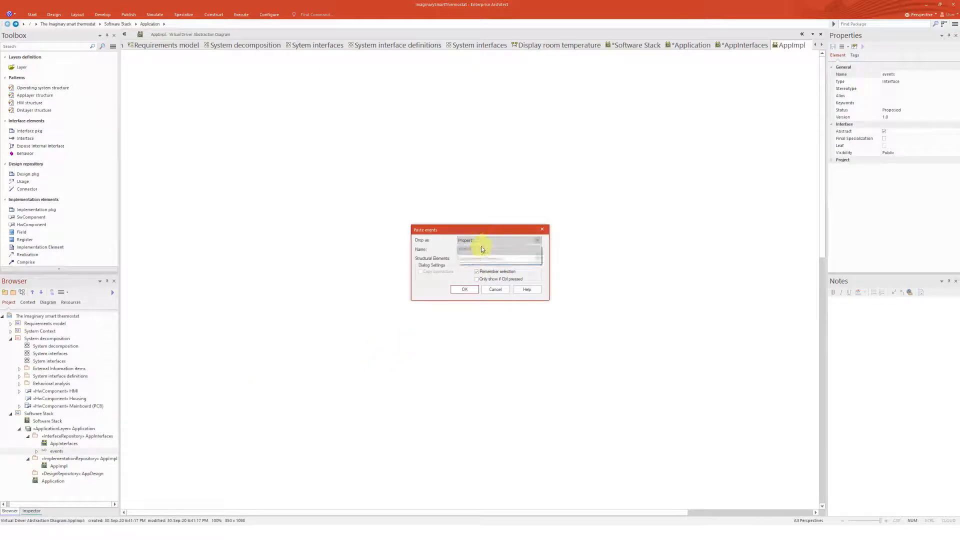
{"action": "left_click", "coordinate": [464, 290]}
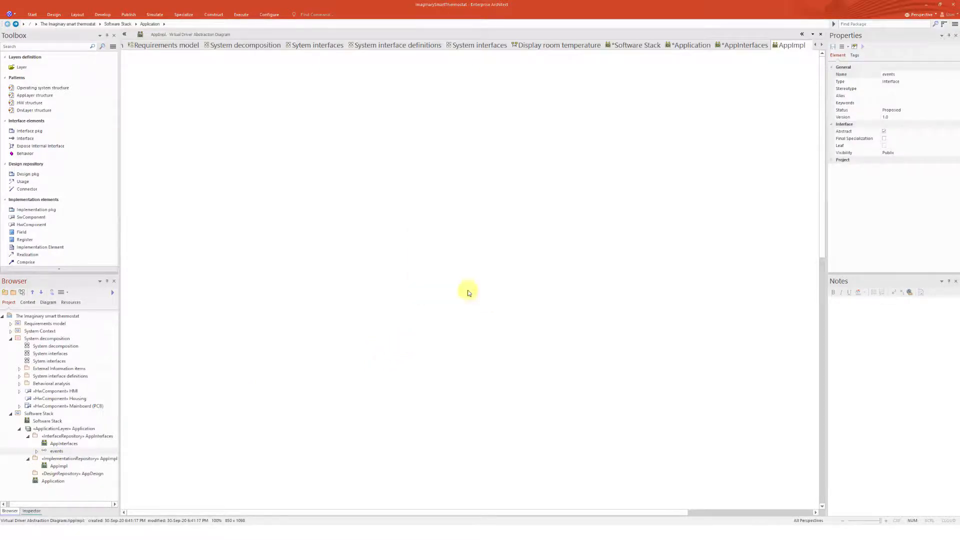
{"action": "left_click", "coordinate": [309, 411]}
{"action": "left_click_drag", "start_coordinate": [306, 411], "coordinate": [322, 302]}
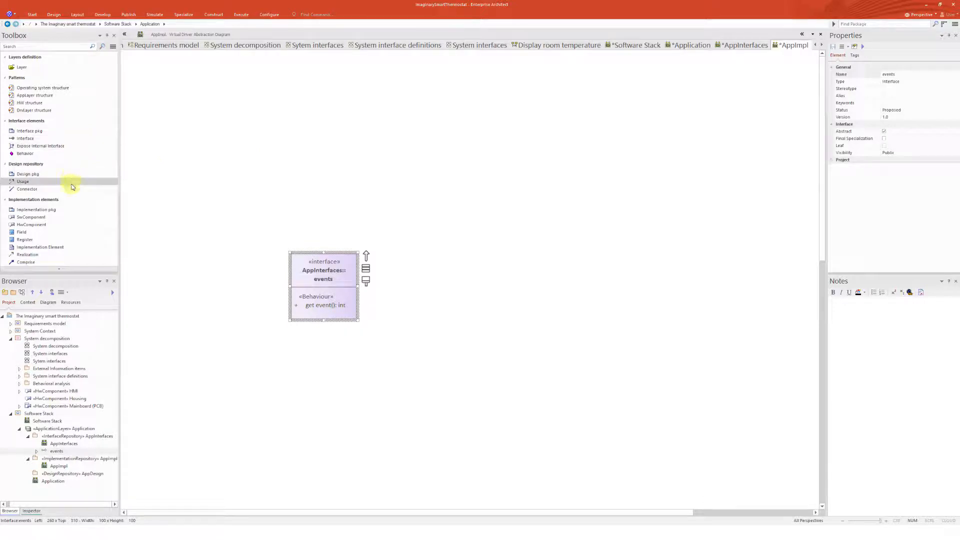
Add a new SwComponent with its default name above the events interface on the AppImpl diagram
{"action": "left_click", "coordinate": [31, 218]}
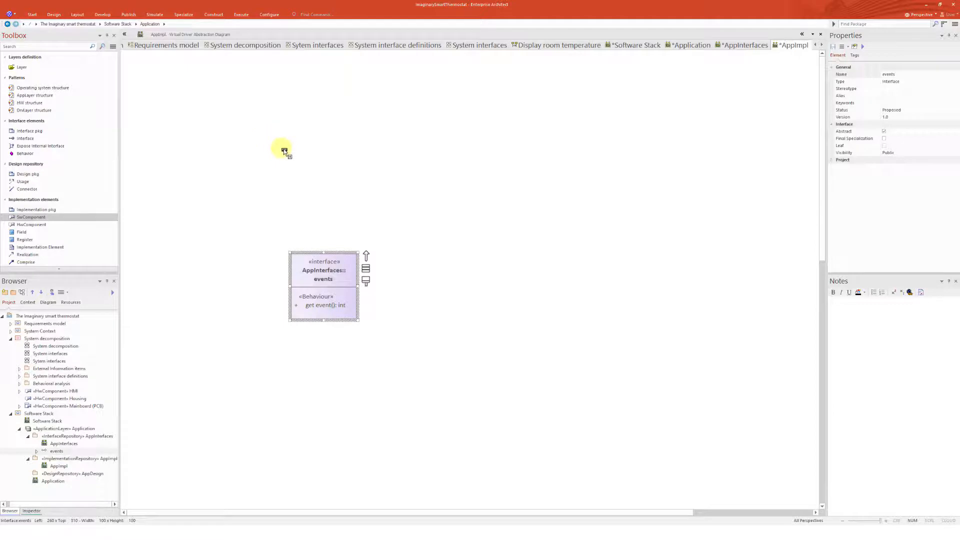
{"action": "left_click", "coordinate": [363, 139]}
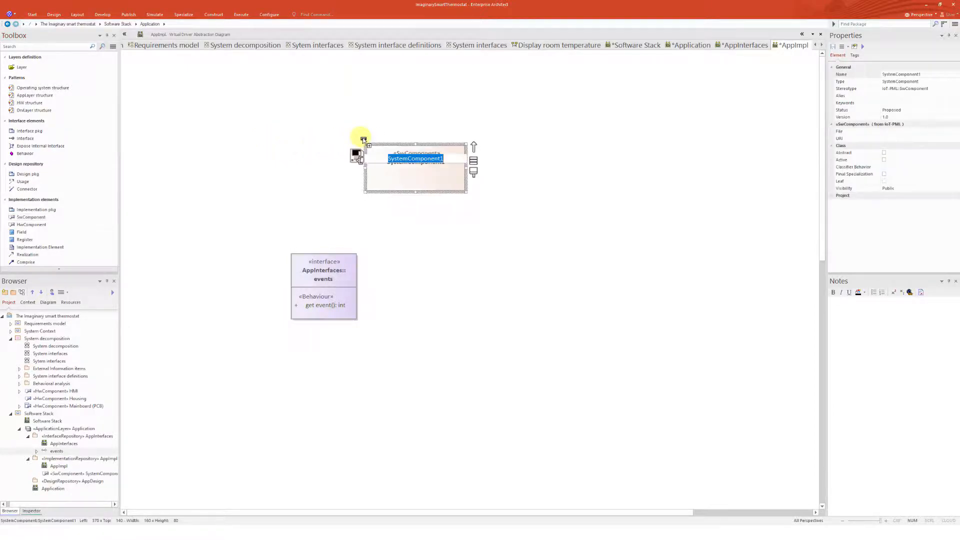
{"action": "left_click", "coordinate": [430, 250]}
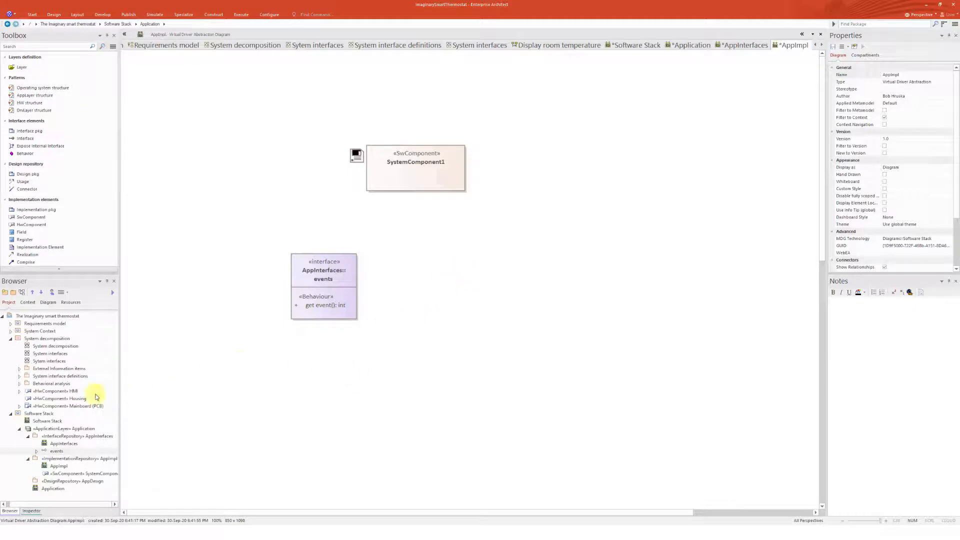
Place the mainboard Microcontroller's existing Application SwComponent on the AppImpl diagram as the element itself rather than a property
{"action": "left_click_drag", "start_coordinate": [79, 421], "coordinate": [384, 83]}
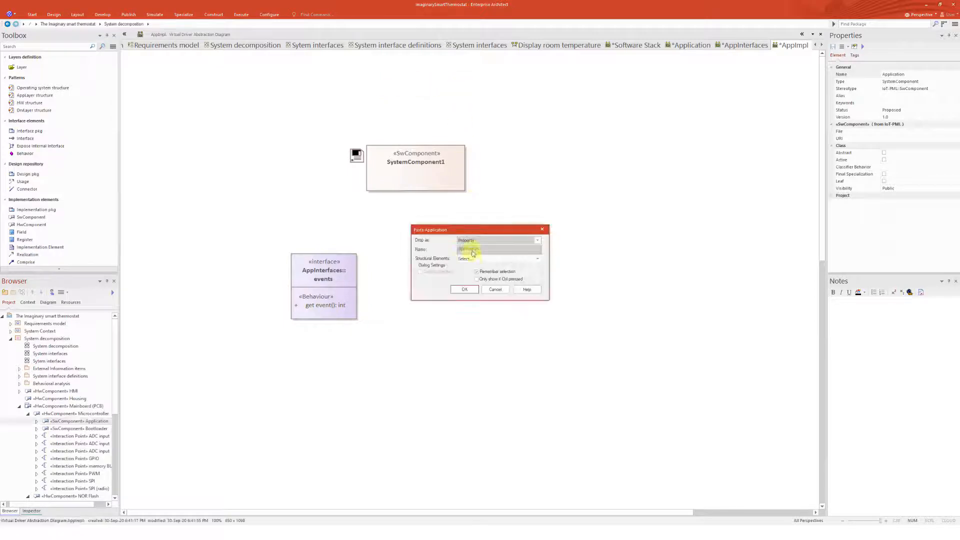
{"action": "left_click", "coordinate": [482, 241]}
{"action": "left_click", "coordinate": [464, 246]}
{"action": "left_click", "coordinate": [464, 290]}
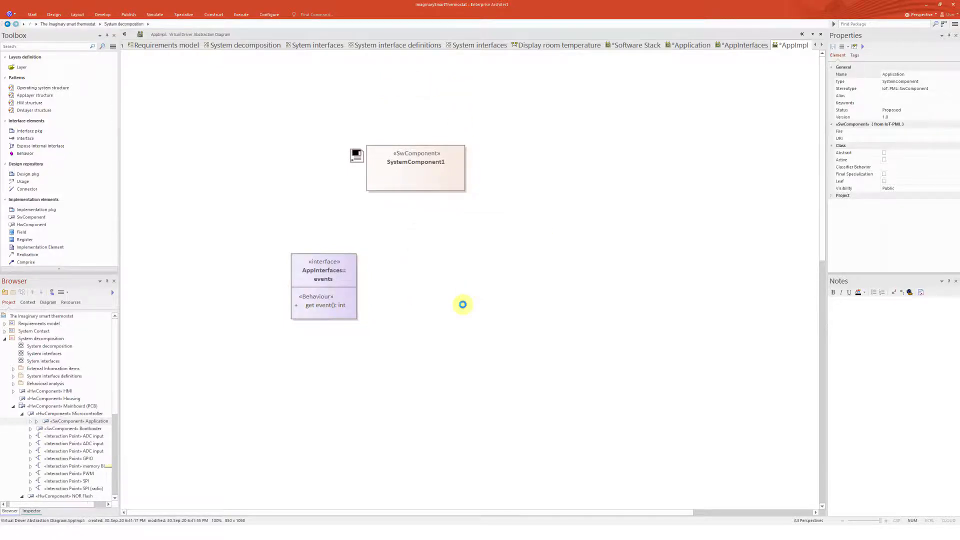
{"action": "left_click", "coordinate": [532, 187]}
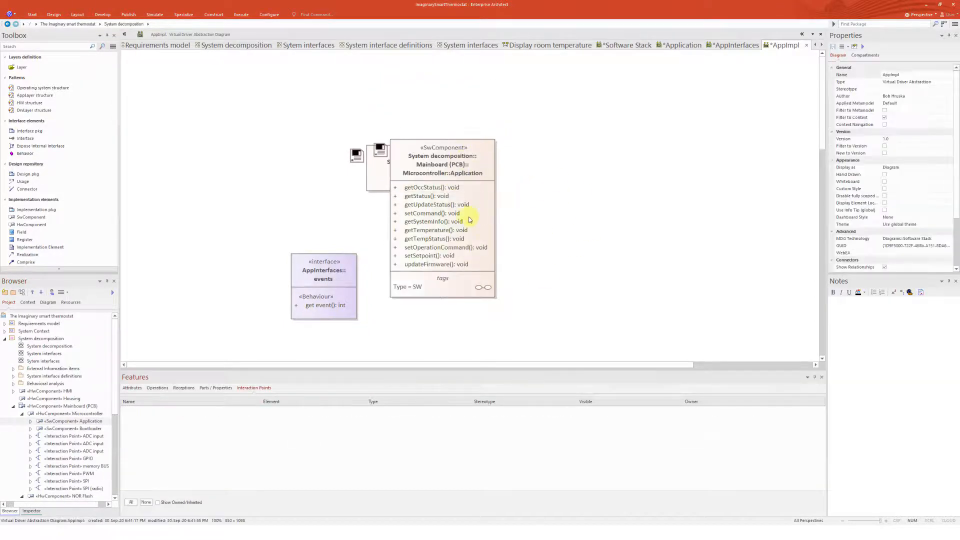
Arrange the AppImpl diagram with Application at the top, the new software component below it and the events interface further left
{"action": "left_click_drag", "start_coordinate": [449, 220], "coordinate": [480, 136]}
{"action": "left_click_drag", "start_coordinate": [393, 166], "coordinate": [429, 267]}
{"action": "left_click_drag", "start_coordinate": [515, 156], "coordinate": [489, 156]}
{"action": "left_click", "coordinate": [569, 163]}
{"action": "left_click_drag", "start_coordinate": [336, 273], "coordinate": [287, 274]}
{"action": "left_click", "coordinate": [530, 252]}
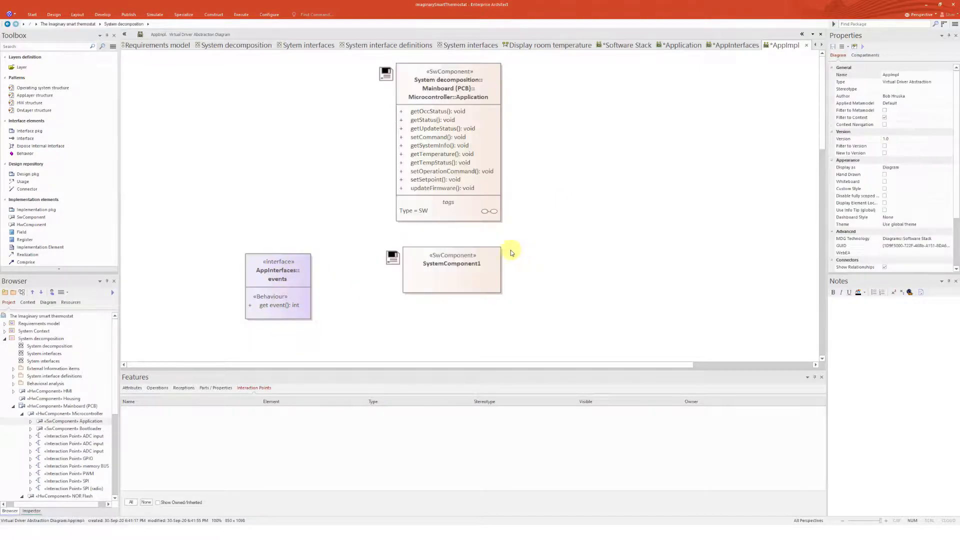
Connect the new software component to Application with a Comprise relationship and shift the component left towards the events interface
{"action": "left_click", "coordinate": [26, 262]}
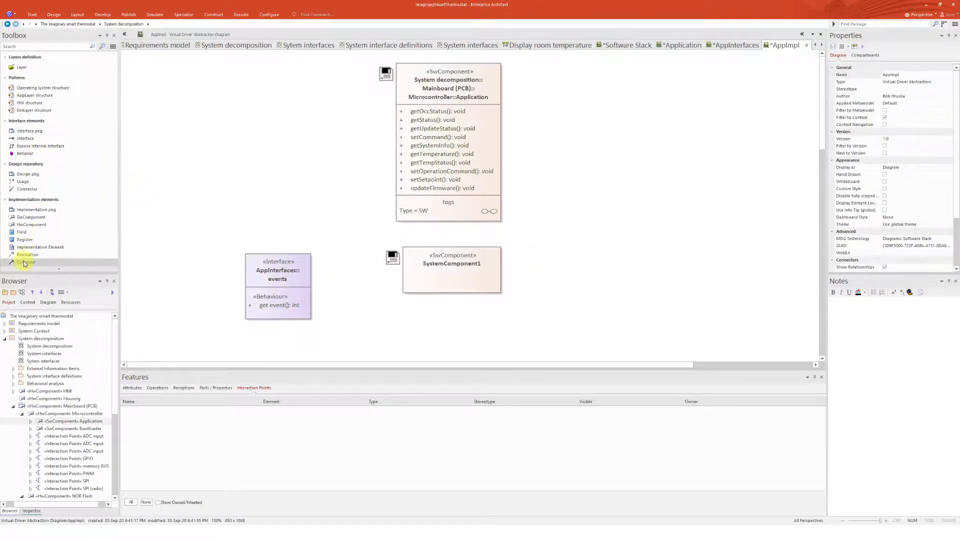
{"action": "left_click_drag", "start_coordinate": [429, 274], "coordinate": [435, 209]}
{"action": "left_click_drag", "start_coordinate": [492, 261], "coordinate": [402, 280]}
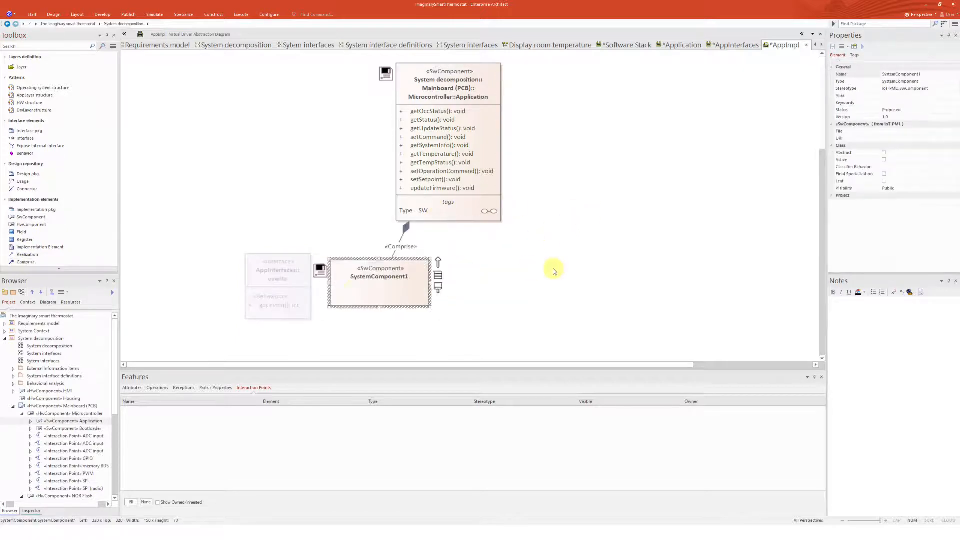
Move the AppInterfaces events interface down, below and to the left of the SystemComponent1 software component
{"action": "left_click", "coordinate": [554, 269]}
{"action": "left_click_drag", "start_coordinate": [288, 280], "coordinate": [282, 341]}
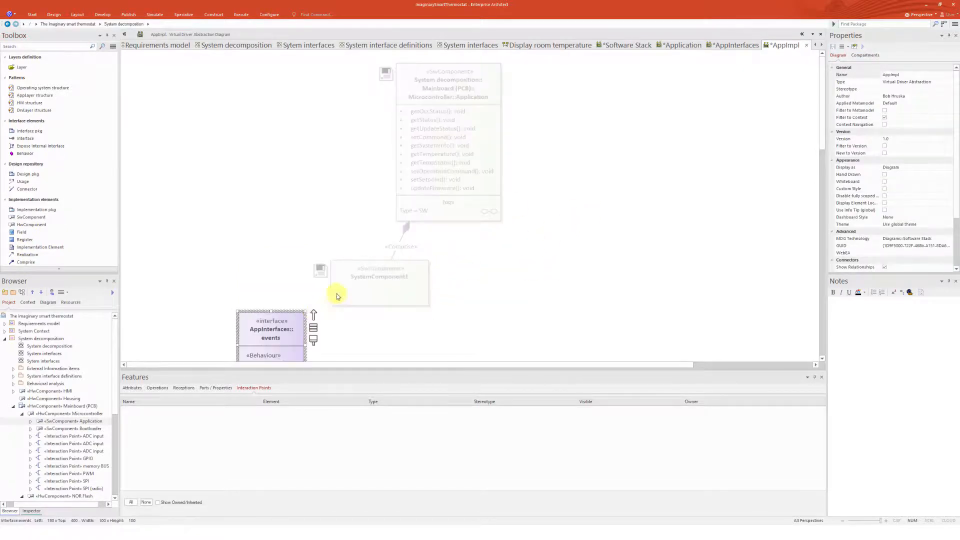
{"action": "left_click", "coordinate": [467, 184]}
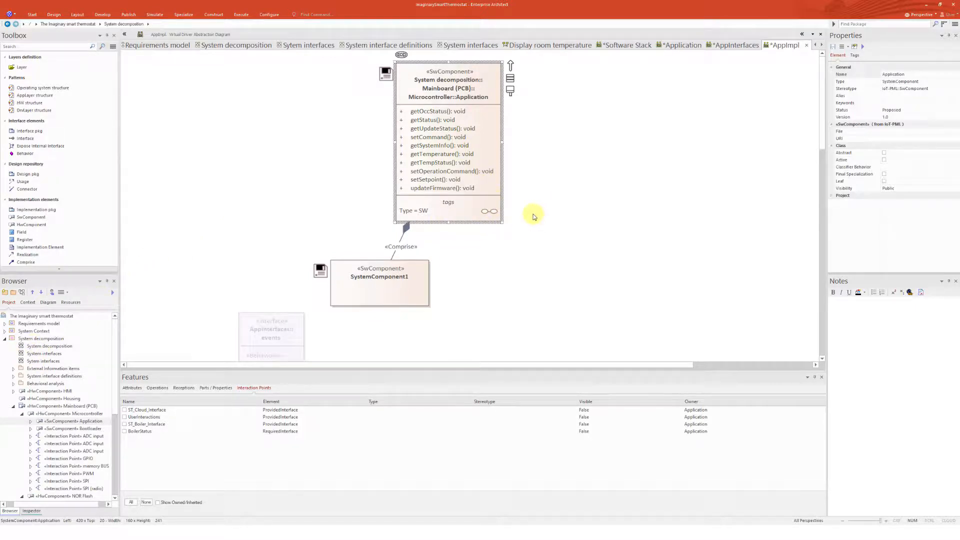
Rename the software component SystemComponent1 as "Event hander"
{"action": "left_click", "coordinate": [400, 293]}
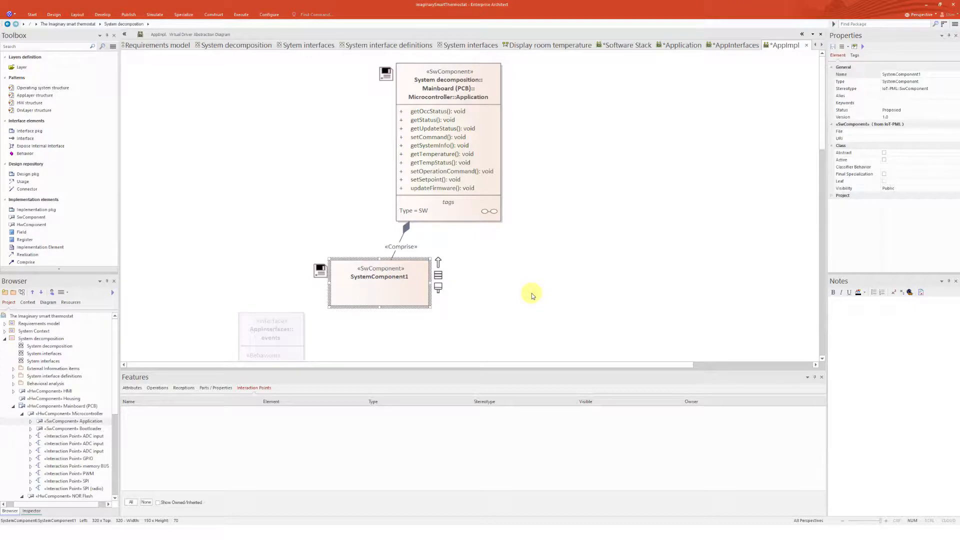
{"action": "key", "text": "F2"}
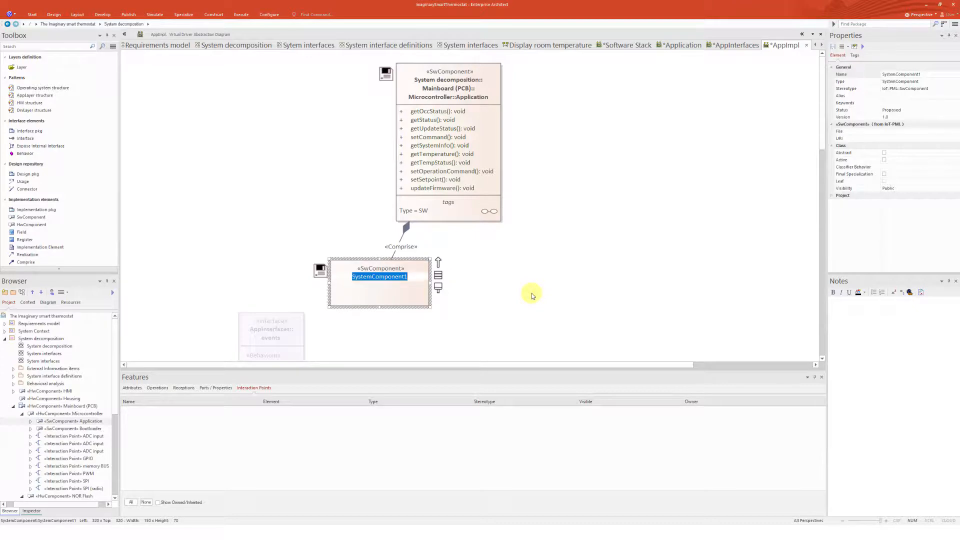
{"action": "type", "text": "Eve"}
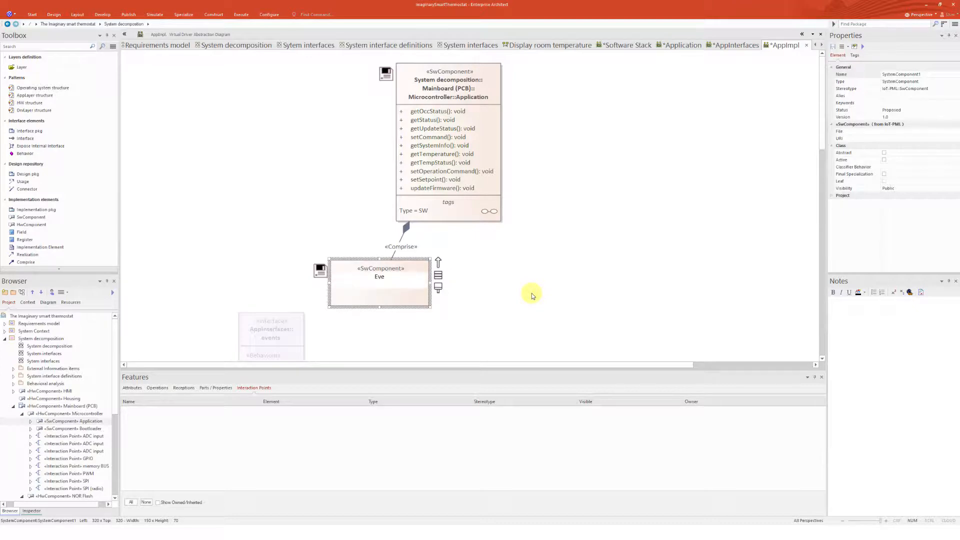
{"action": "type", "text": "nt hander"}
{"action": "key", "text": "Return"}
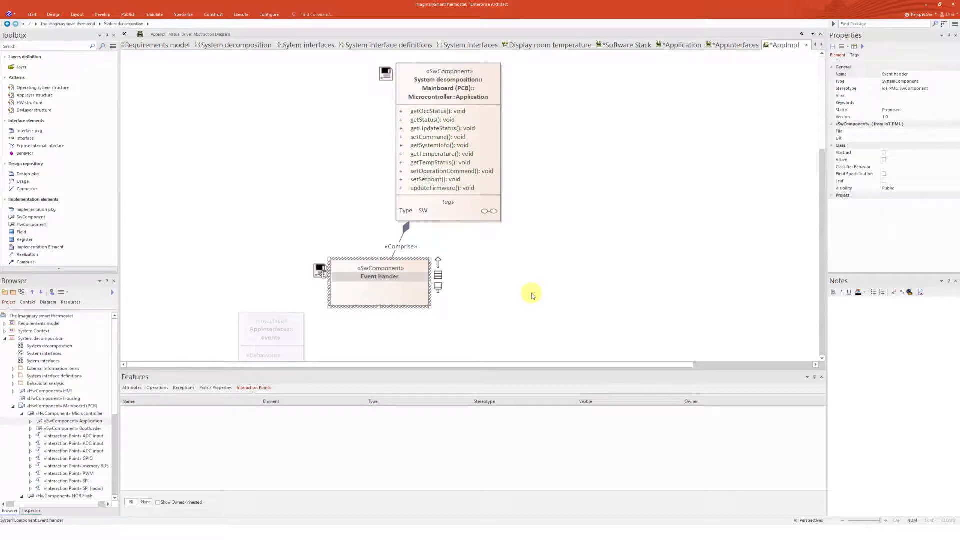
Connect the Event hander component to the events interface with a Usage relationship and adjust the spacing of both elements
{"action": "left_click", "coordinate": [291, 328]}
{"action": "scroll", "coordinate": [498, 297], "scroll_direction": "down", "scroll_amount": 3}
{"action": "left_click_drag", "start_coordinate": [275, 231], "coordinate": [274, 257]}
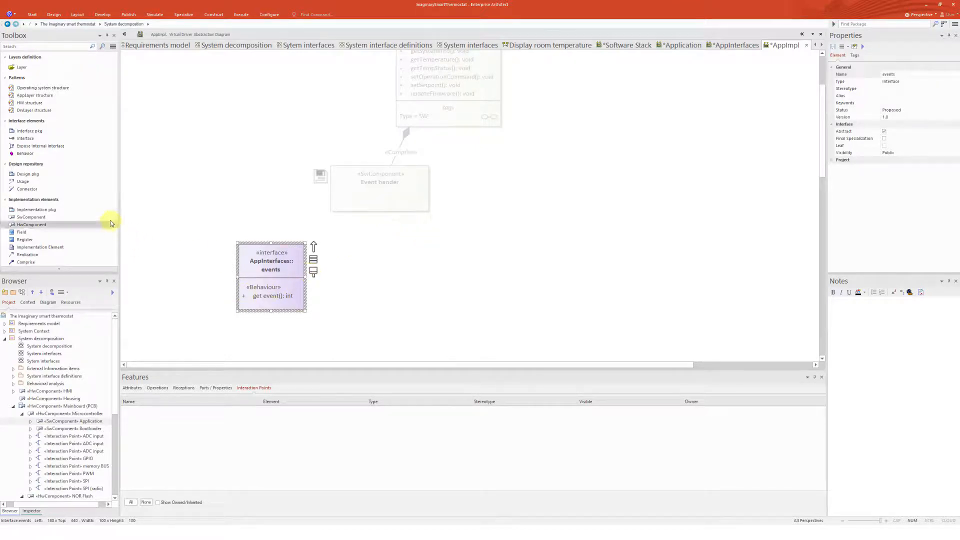
{"action": "scroll", "coordinate": [58, 237], "scroll_direction": "down", "scroll_amount": 1}
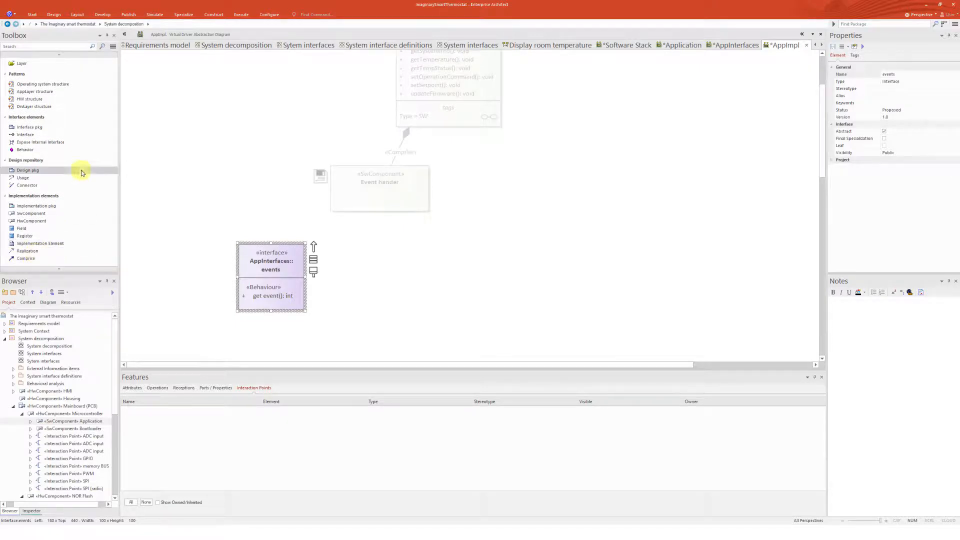
{"action": "left_click", "coordinate": [23, 178]}
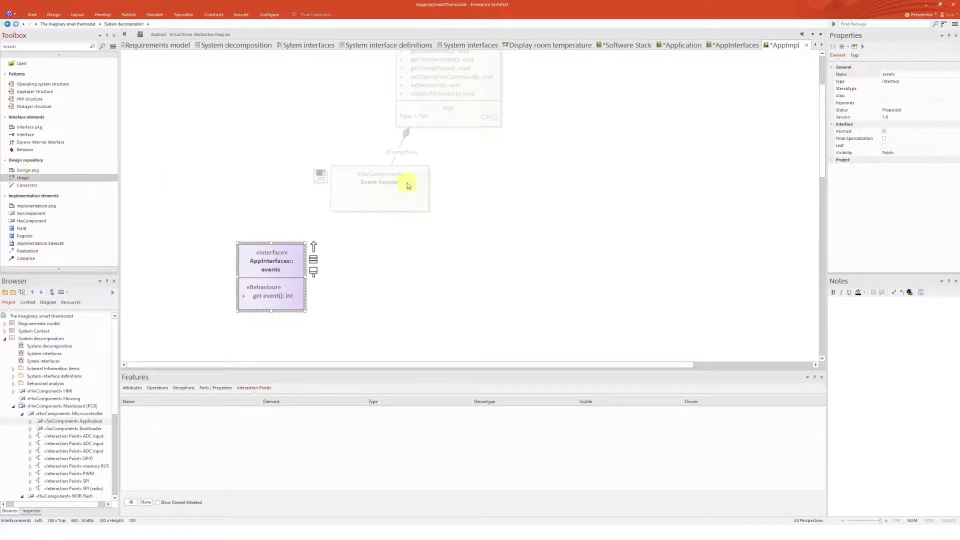
{"action": "mouse_move", "coordinate": [396, 199]}
{"action": "left_mouse_down"}
{"action": "mouse_move", "coordinate": [406, 229]}
{"action": "mouse_move", "coordinate": [274, 265]}
{"action": "left_mouse_up"}
{"action": "left_click", "coordinate": [433, 238]}
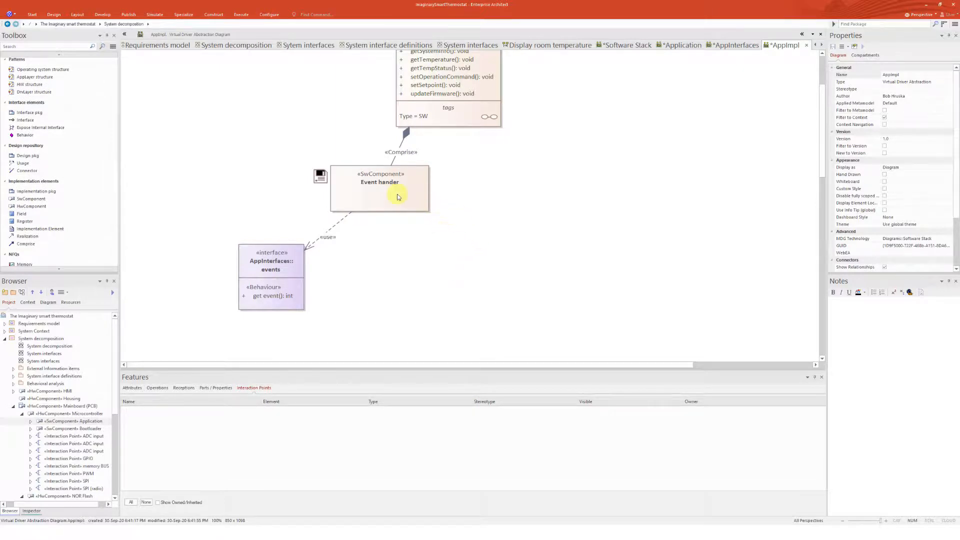
{"action": "left_click_drag", "start_coordinate": [396, 197], "coordinate": [403, 204]}
{"action": "left_click", "coordinate": [474, 208]}
{"action": "scroll", "coordinate": [510, 206], "scroll_direction": "up", "scroll_amount": 3}
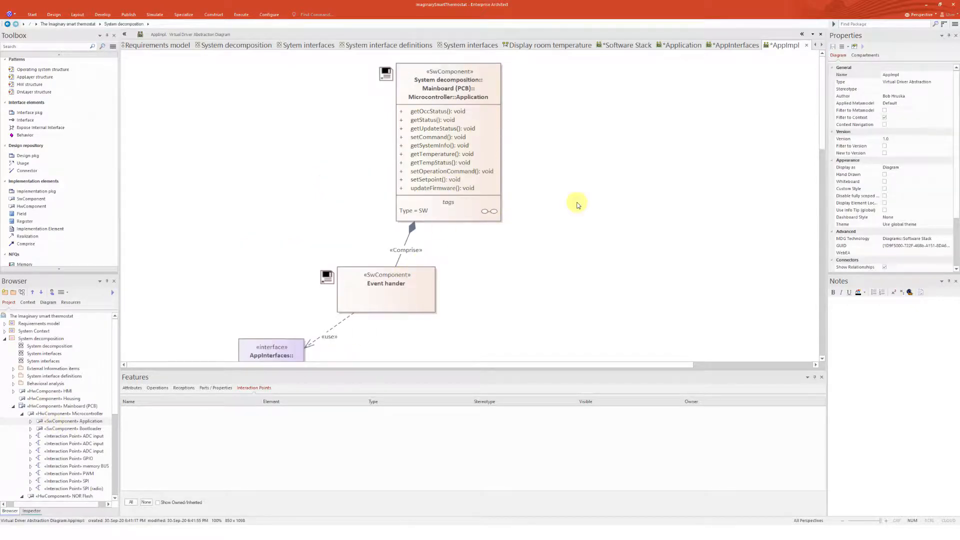
Create a Software Stack diagram named AppDesign in the AppDesign design repository package
{"action": "key", "text": "shift+alt+g"}
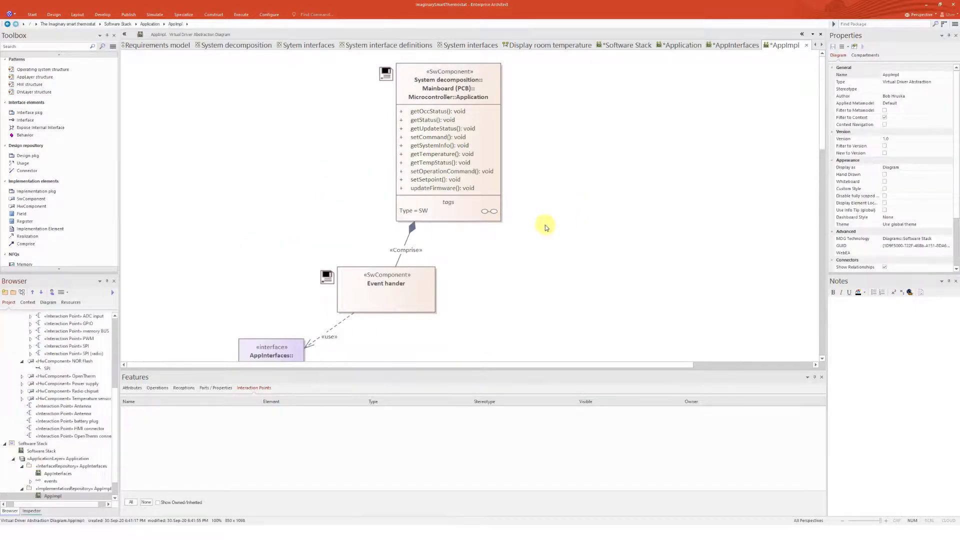
{"action": "scroll", "coordinate": [56, 425], "scroll_direction": "down", "scroll_amount": 1}
{"action": "left_click", "coordinate": [75, 465]}
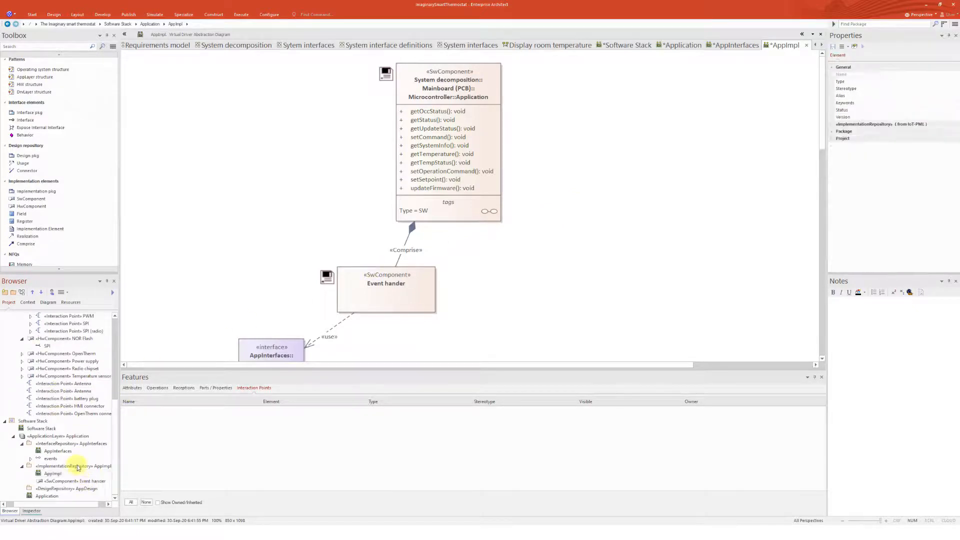
{"action": "left_click", "coordinate": [55, 489]}
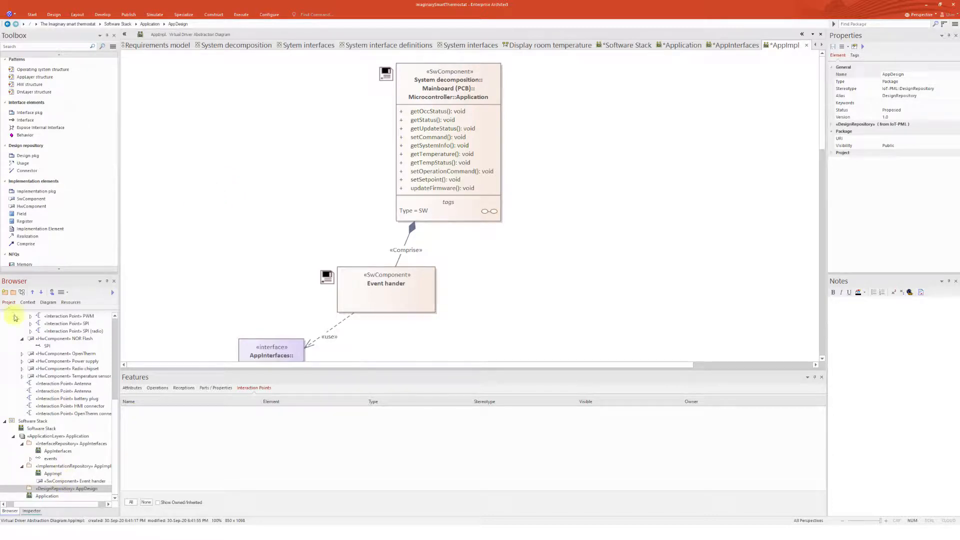
{"action": "left_click", "coordinate": [22, 292]}
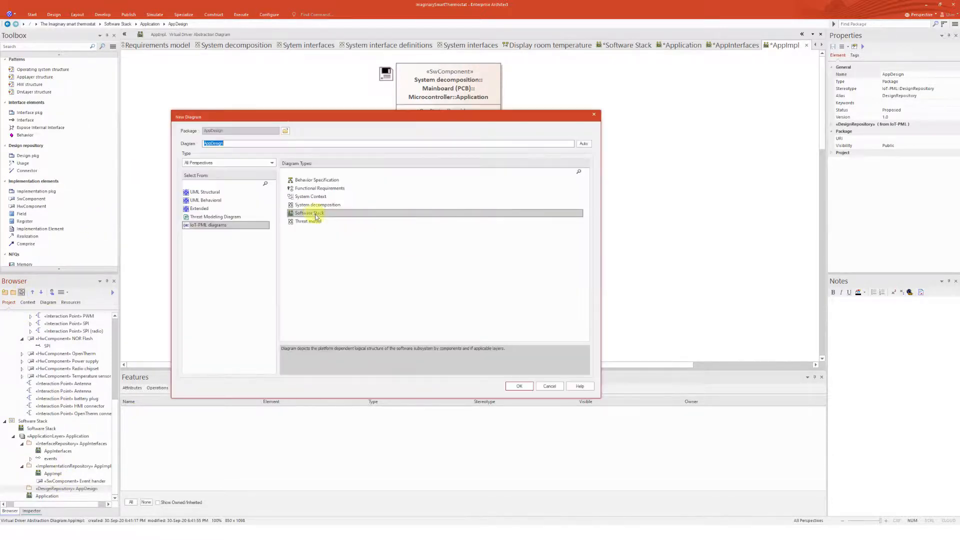
{"action": "left_click", "coordinate": [522, 386]}
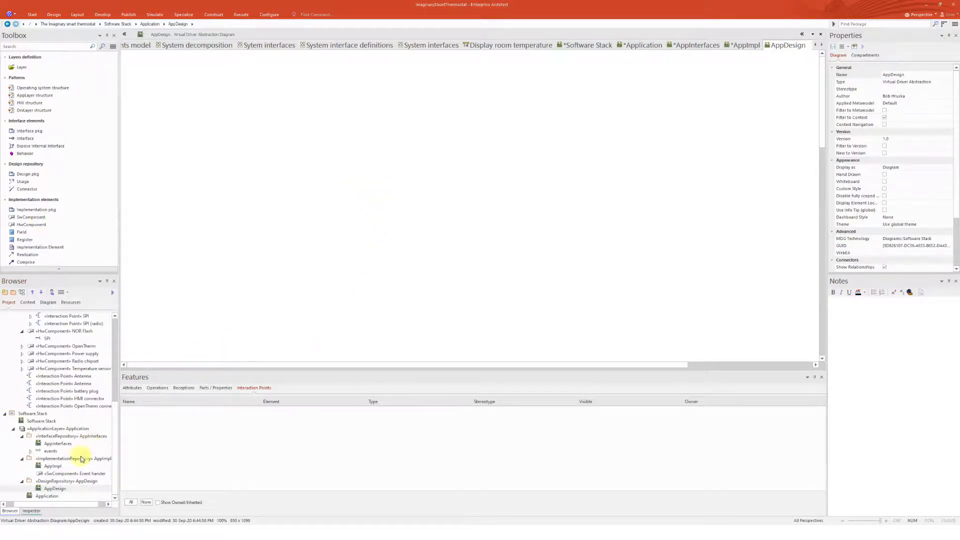
Place the Event hander component on the AppDesign diagram as an unnamed SwComponent instance in the upper middle
{"action": "left_click", "coordinate": [50, 475]}
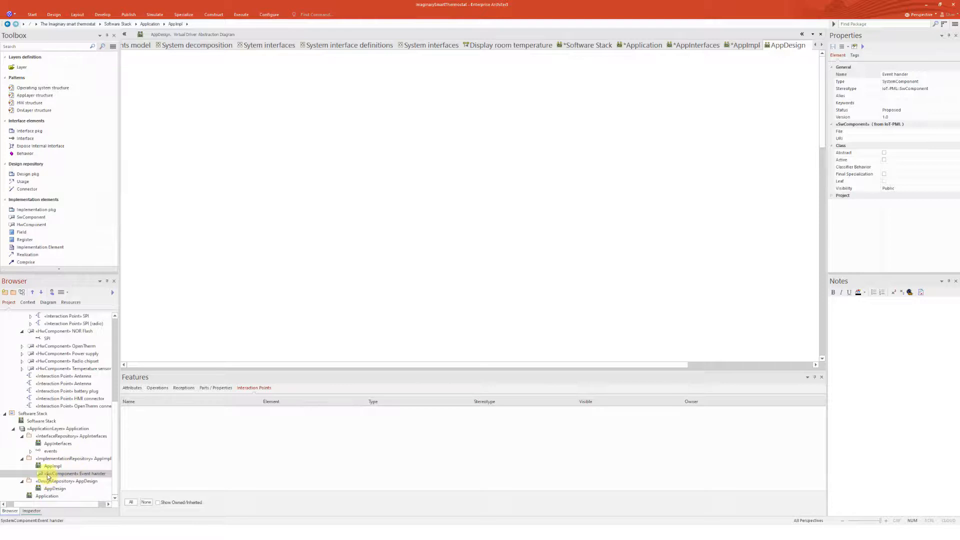
{"action": "left_click_drag", "start_coordinate": [48, 476], "coordinate": [274, 128]}
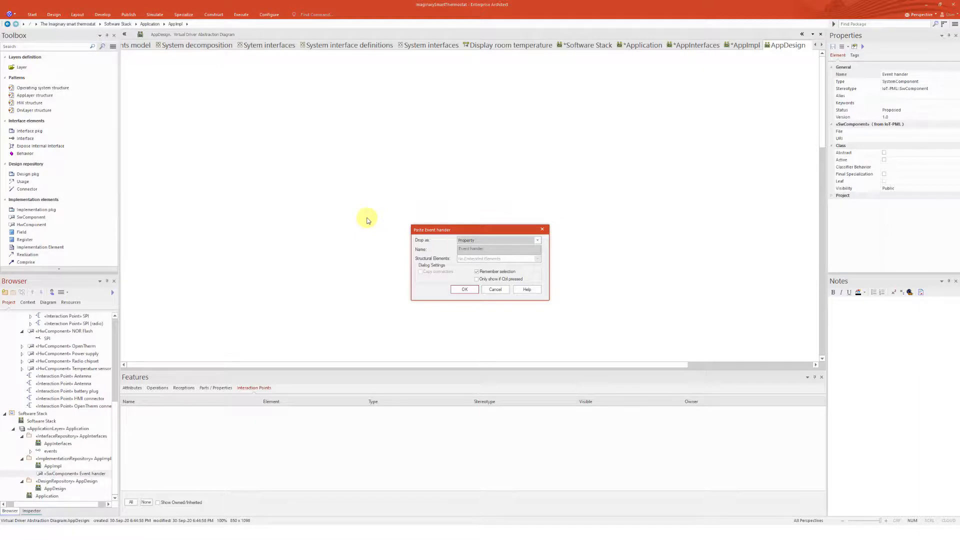
{"action": "left_click", "coordinate": [470, 241]}
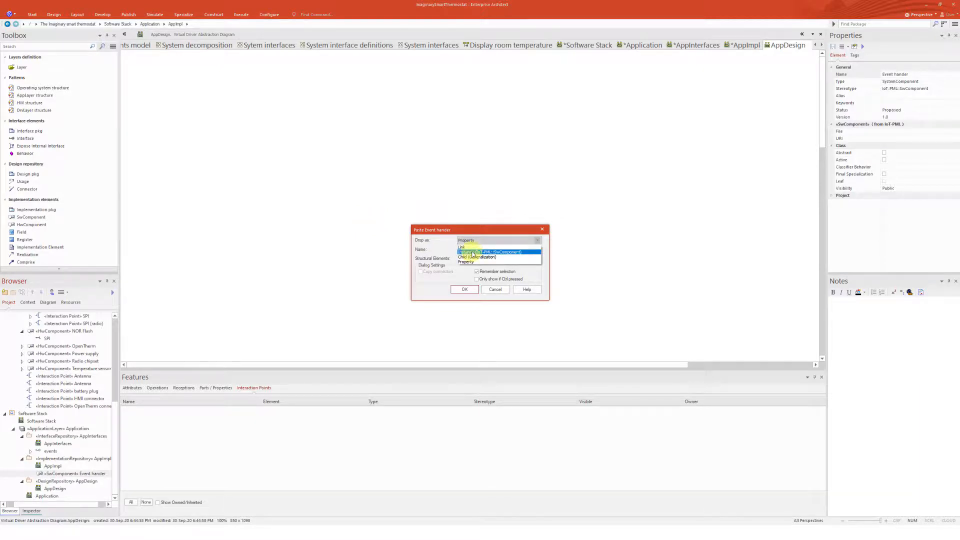
{"action": "left_click", "coordinate": [473, 252]}
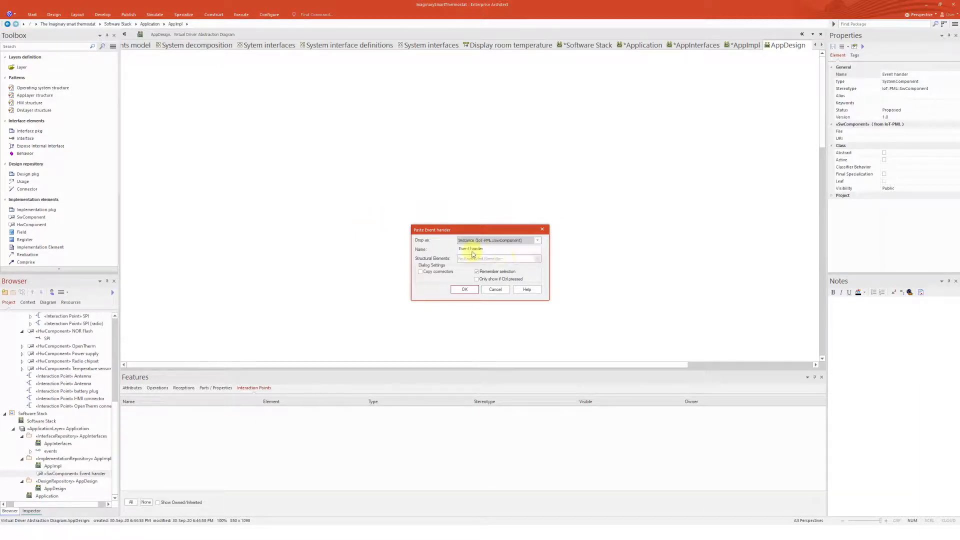
{"action": "left_click", "coordinate": [464, 289]}
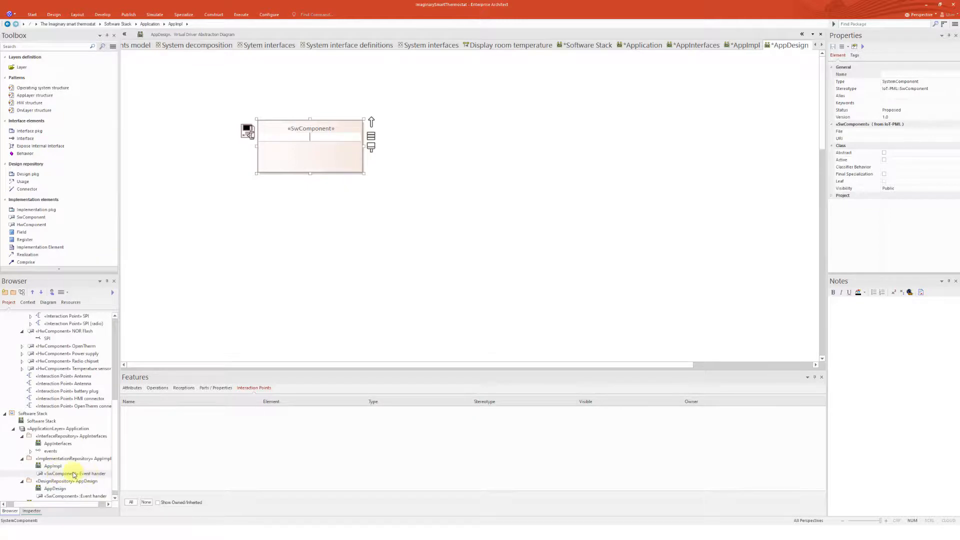
{"action": "left_click", "coordinate": [389, 183]}
{"action": "left_click", "coordinate": [326, 148]}
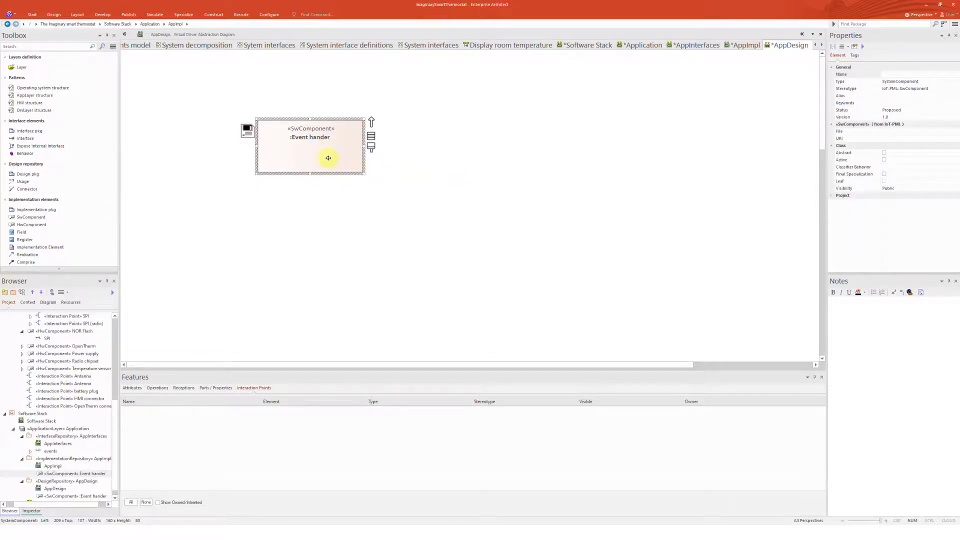
{"action": "left_click_drag", "start_coordinate": [326, 157], "coordinate": [374, 146]}
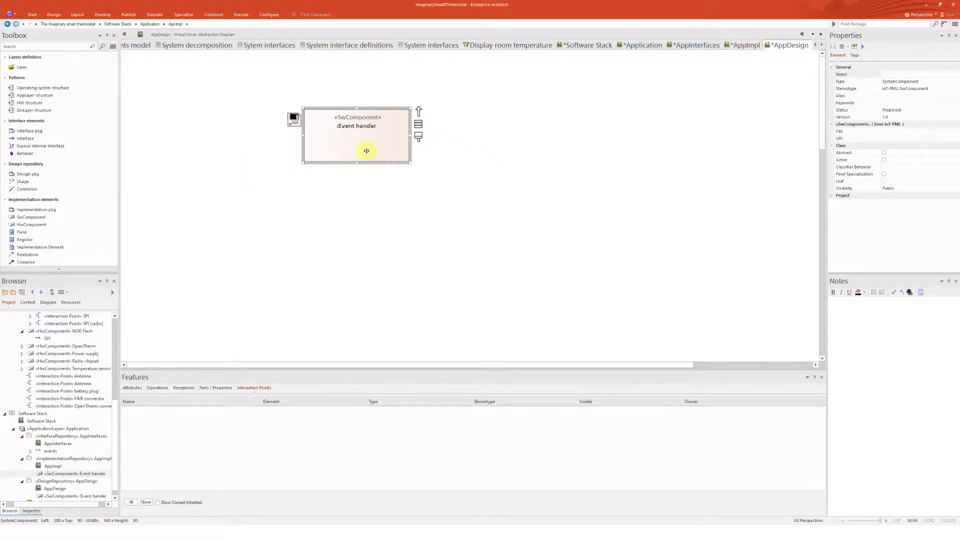
Expose a required interface on the Event hander instance, linked to the events interface from the AppInterfaces repository
{"action": "left_click", "coordinate": [77, 146]}
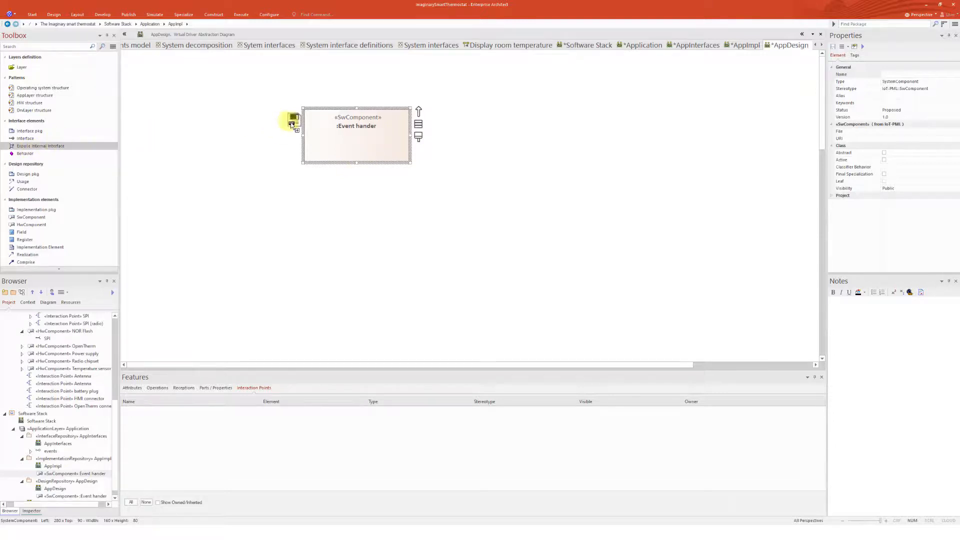
{"action": "left_click", "coordinate": [308, 145]}
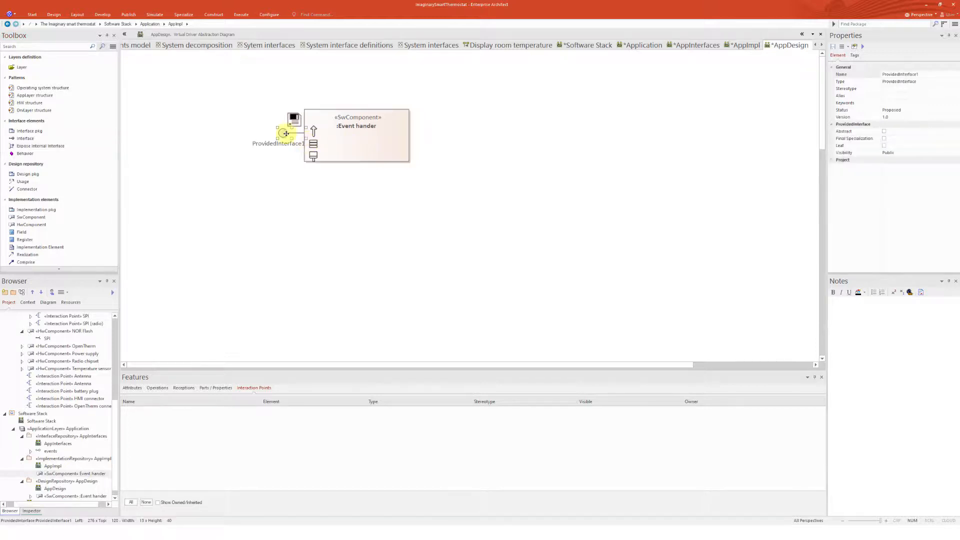
{"action": "left_click", "coordinate": [476, 268]}
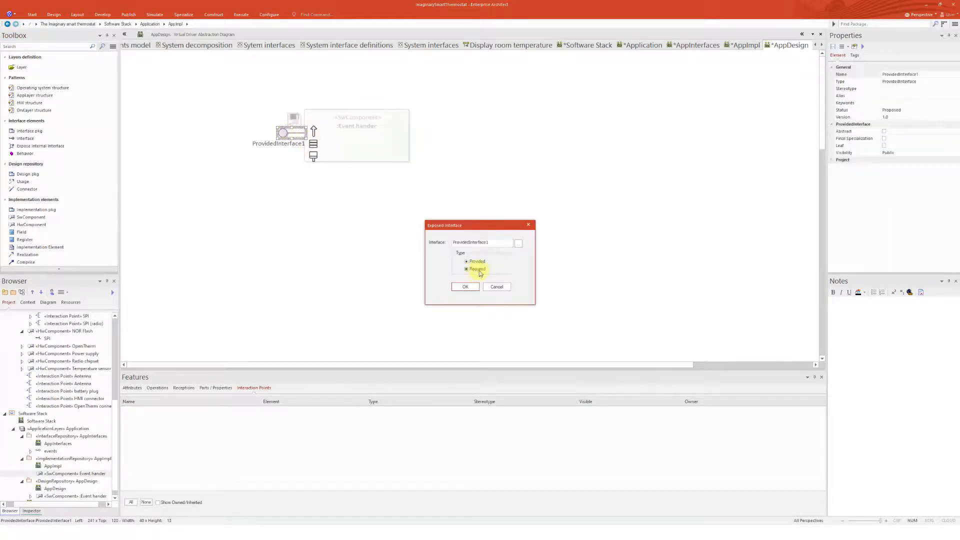
{"action": "left_click", "coordinate": [519, 244]}
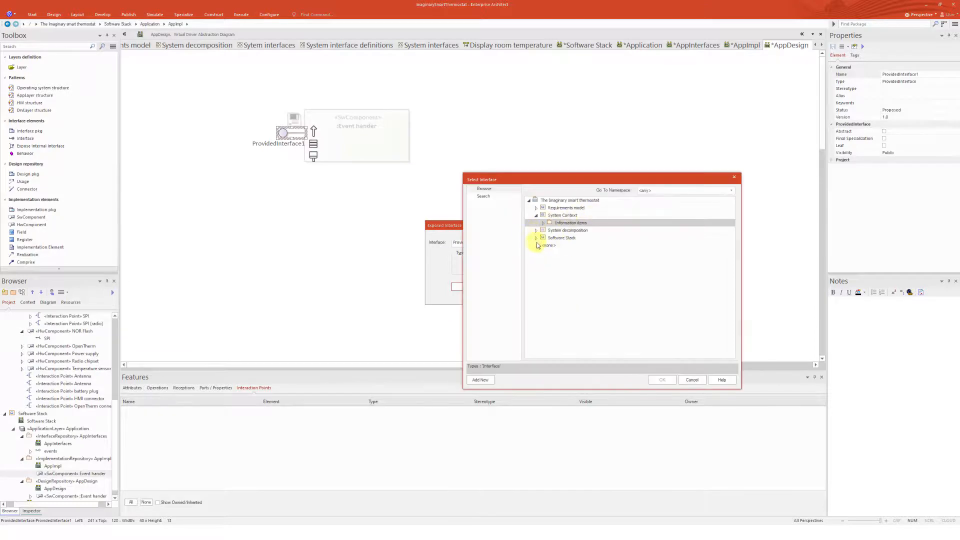
{"action": "left_click", "coordinate": [537, 238]}
{"action": "left_click", "coordinate": [543, 246]}
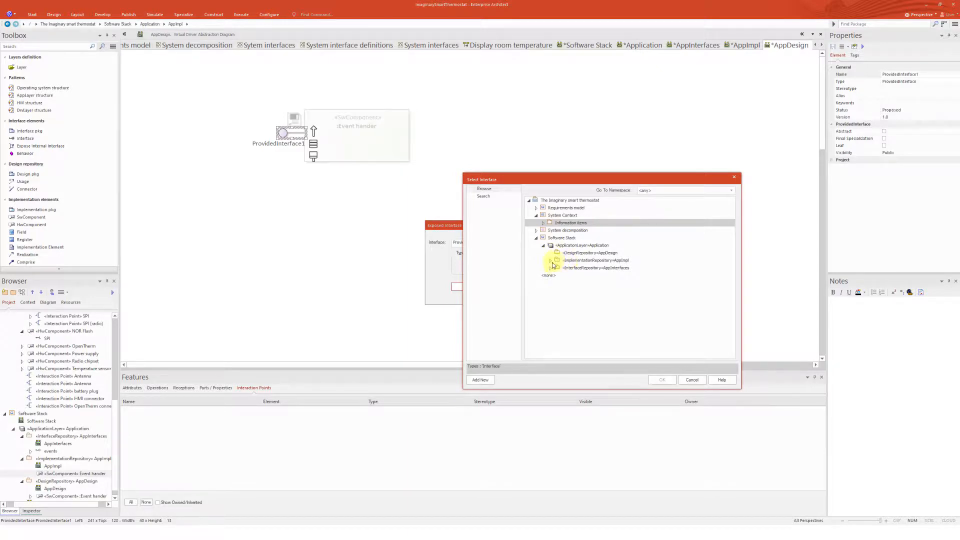
{"action": "left_click", "coordinate": [550, 268]}
{"action": "left_click", "coordinate": [583, 275]}
{"action": "left_click", "coordinate": [662, 379]}
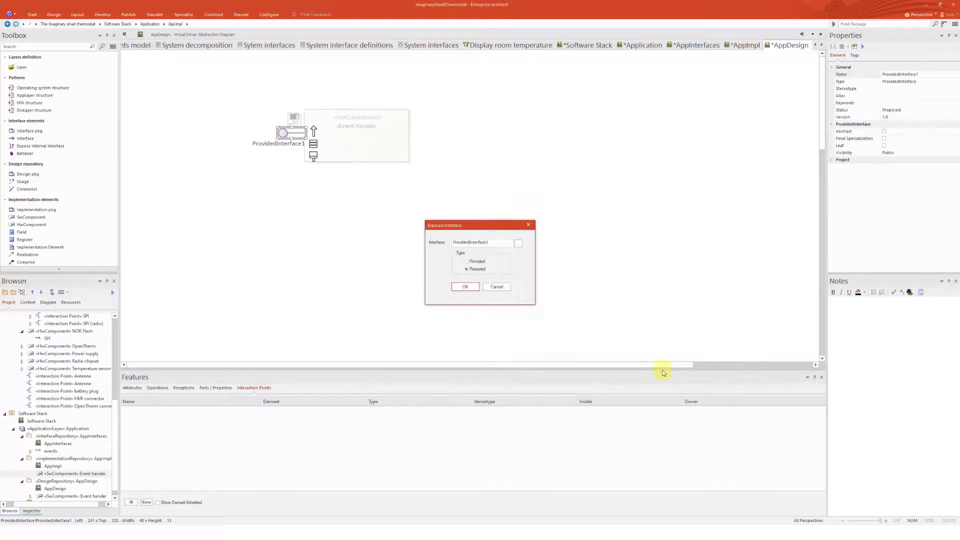
{"action": "left_click", "coordinate": [465, 288]}
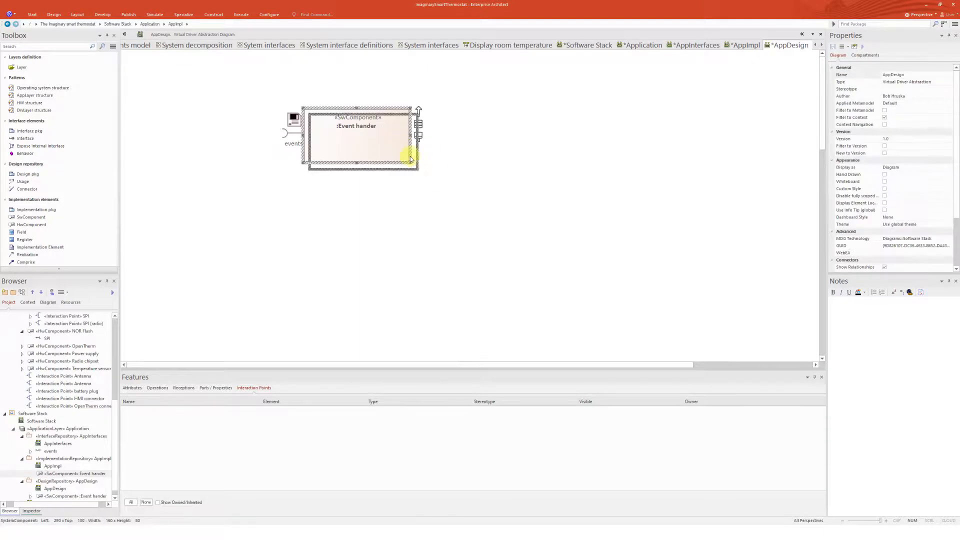
Move the Event hander instance further right and slightly down on the diagram, together with its events interface
{"action": "left_click_drag", "start_coordinate": [407, 154], "coordinate": [445, 164]}
{"action": "left_click", "coordinate": [560, 196]}
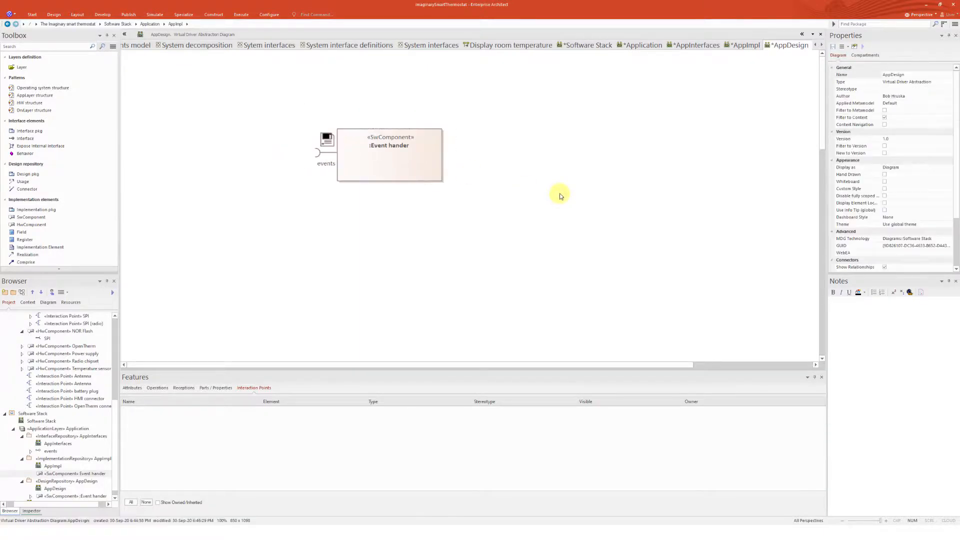
{"action": "left_click_drag", "start_coordinate": [398, 160], "coordinate": [443, 158]}
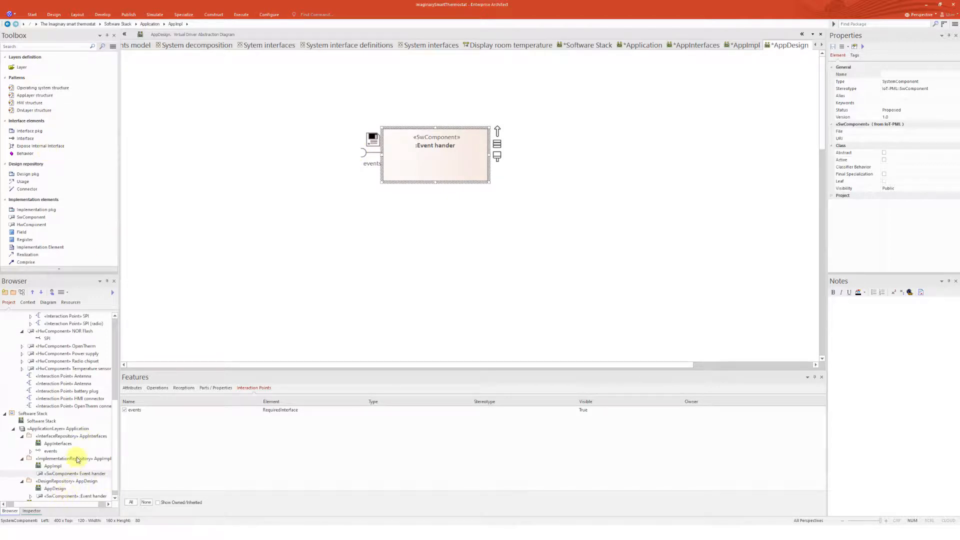
Place a second Event hander SwComponent instance on the AppDesign diagram, to the left of the existing one, without copying connectors
{"action": "scroll", "coordinate": [75, 458], "scroll_direction": "down", "scroll_amount": 1}
{"action": "left_click", "coordinate": [63, 490]}
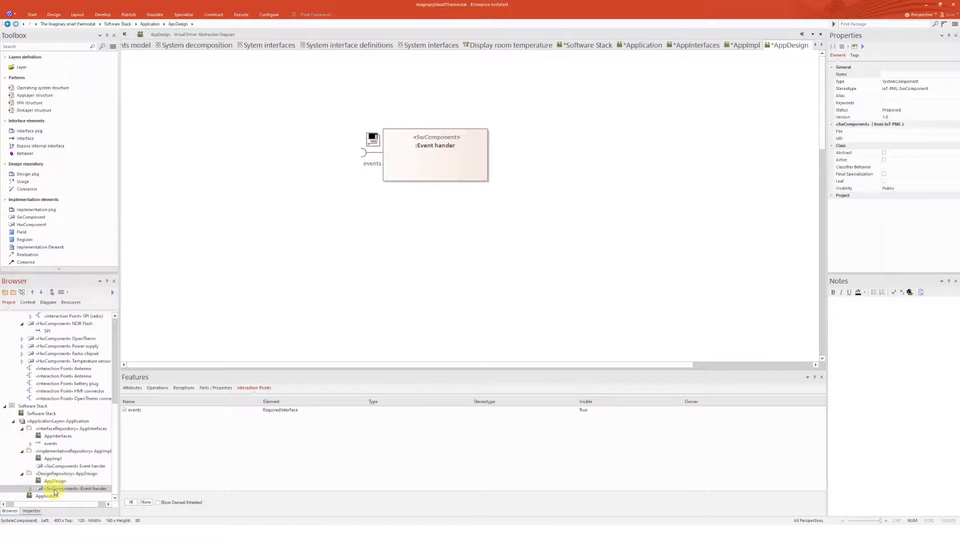
{"action": "left_click_drag", "start_coordinate": [54, 467], "coordinate": [290, 147]}
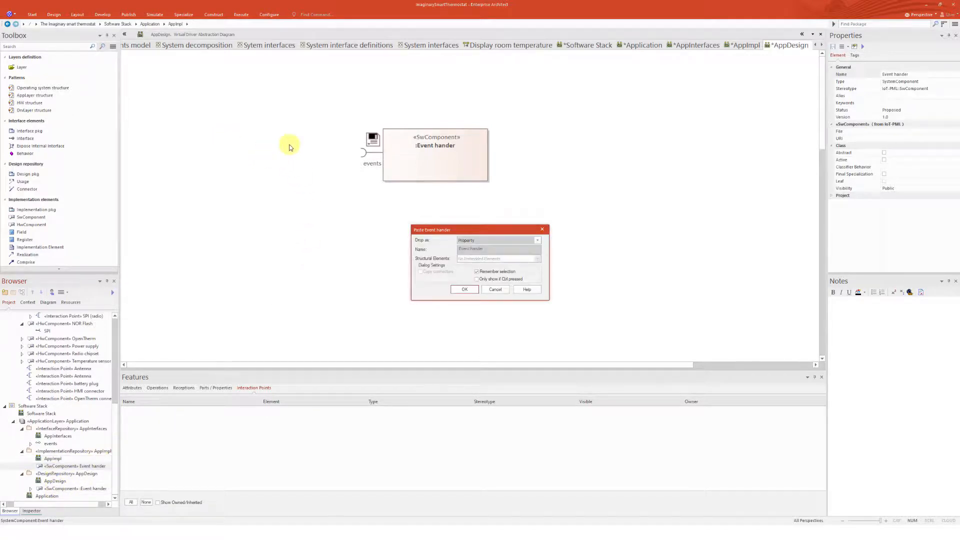
{"action": "left_click", "coordinate": [482, 241]}
{"action": "left_click", "coordinate": [519, 252]}
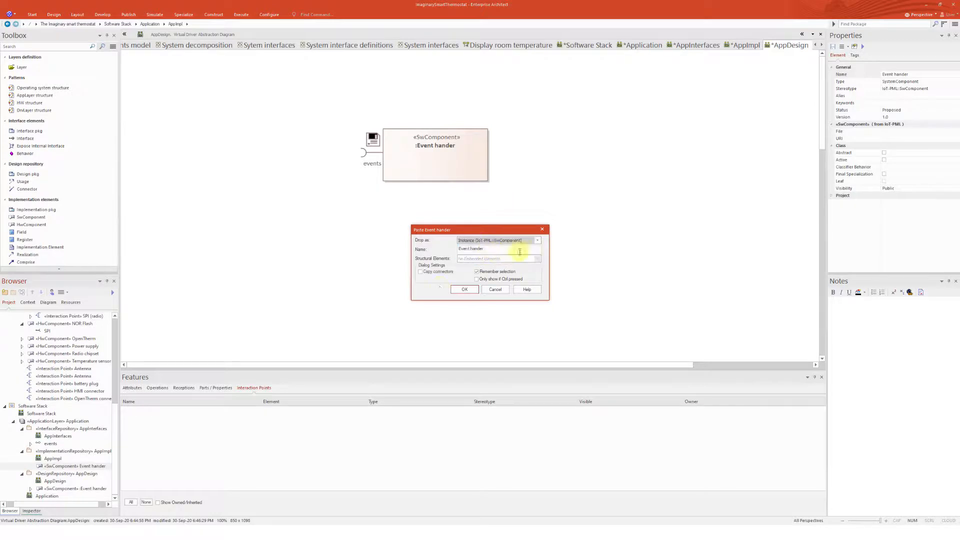
{"action": "left_click", "coordinate": [465, 290]}
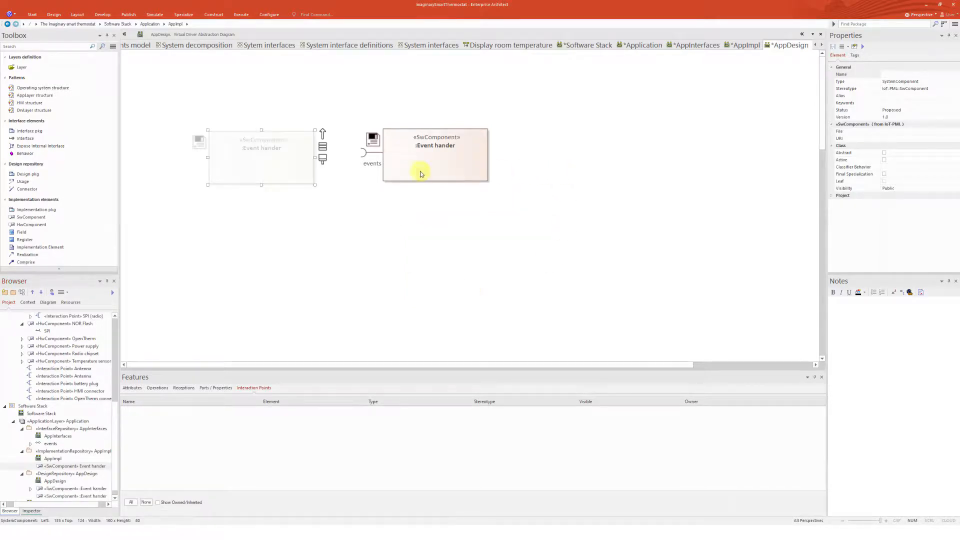
Spread the two Event hander instances apart and level them, leaving a wide gap for a connection between them
{"action": "left_click_drag", "start_coordinate": [283, 170], "coordinate": [265, 158]}
{"action": "left_click_drag", "start_coordinate": [451, 163], "coordinate": [497, 155]}
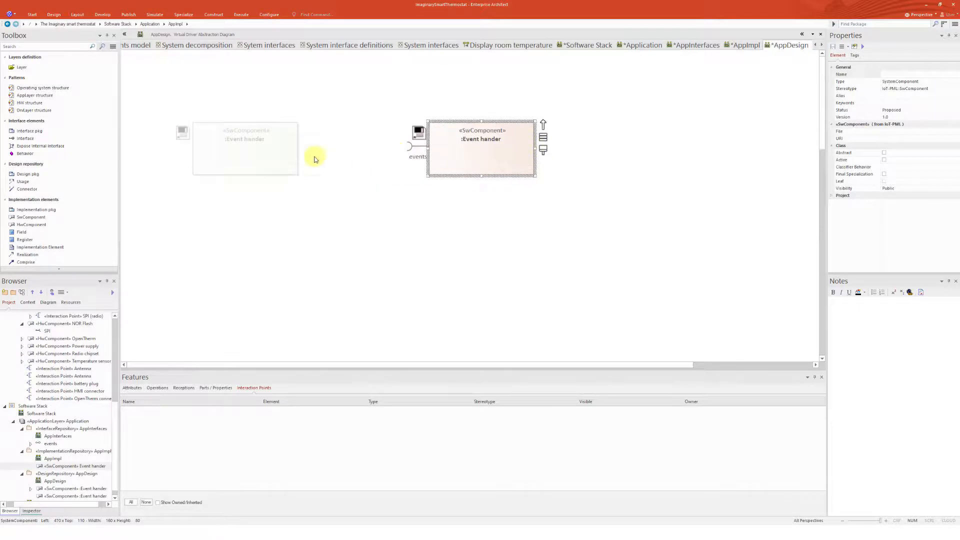
{"action": "left_click", "coordinate": [282, 161]}
{"action": "left_click", "coordinate": [355, 170]}
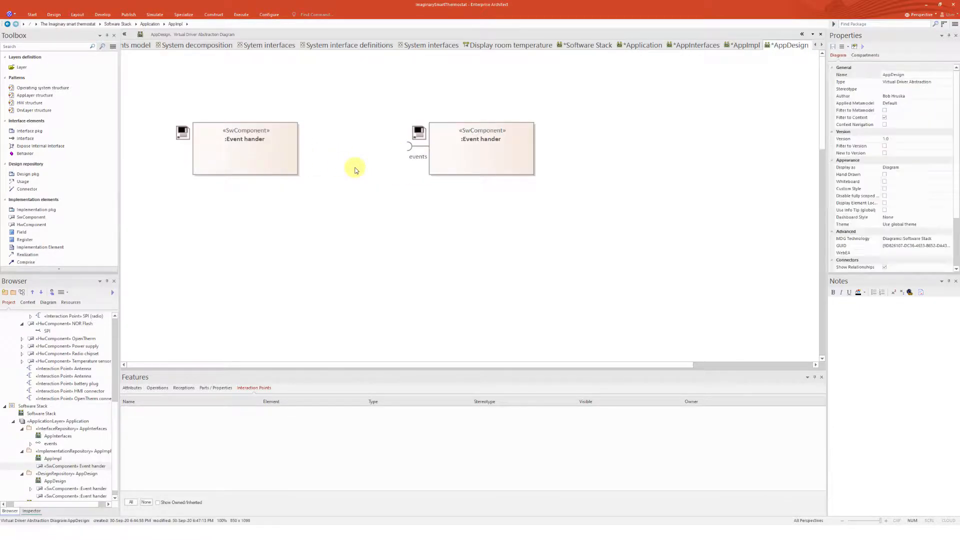
Name the left Event hander instance #1 and the right Event hander instance #2
{"action": "left_click", "coordinate": [280, 161]}
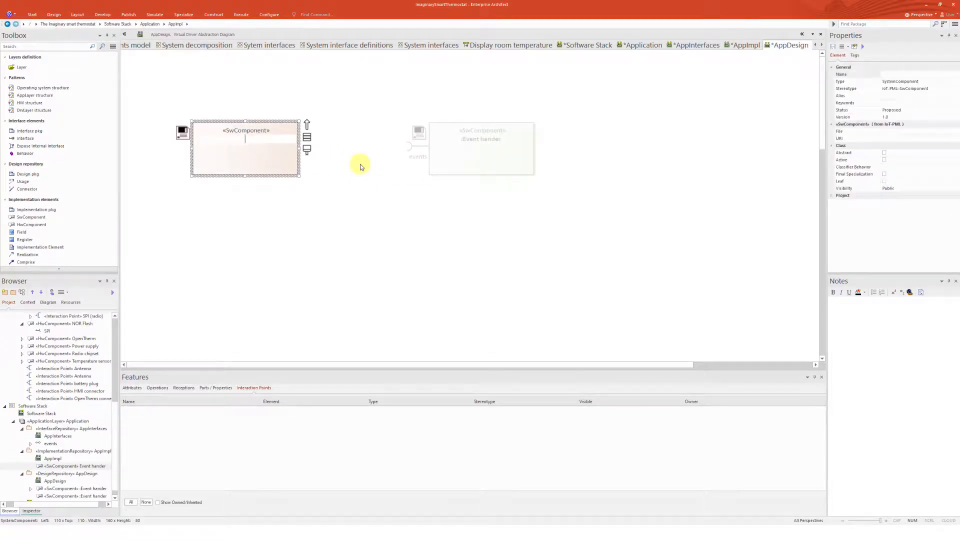
{"action": "type", "text": "#1"}
{"action": "key", "text": "Return"}
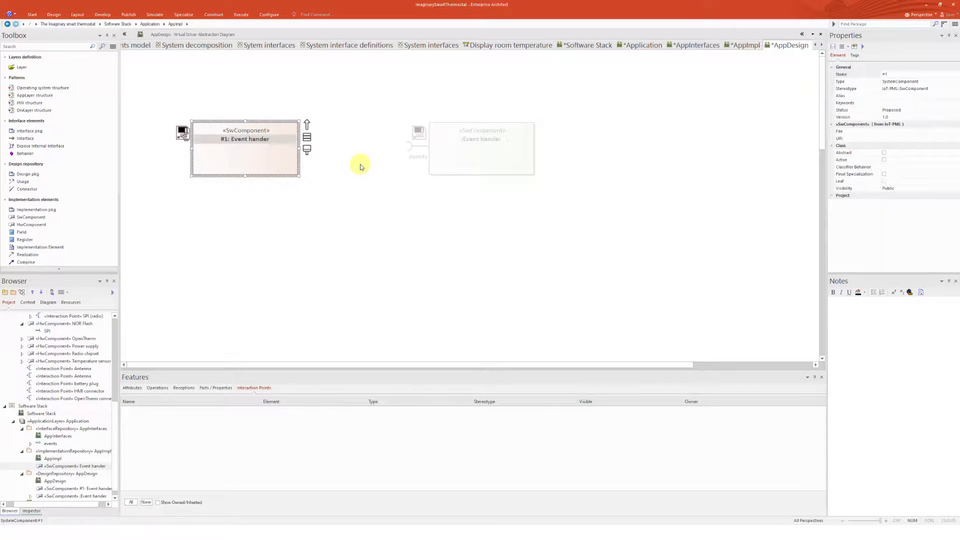
{"action": "left_click", "coordinate": [505, 137]}
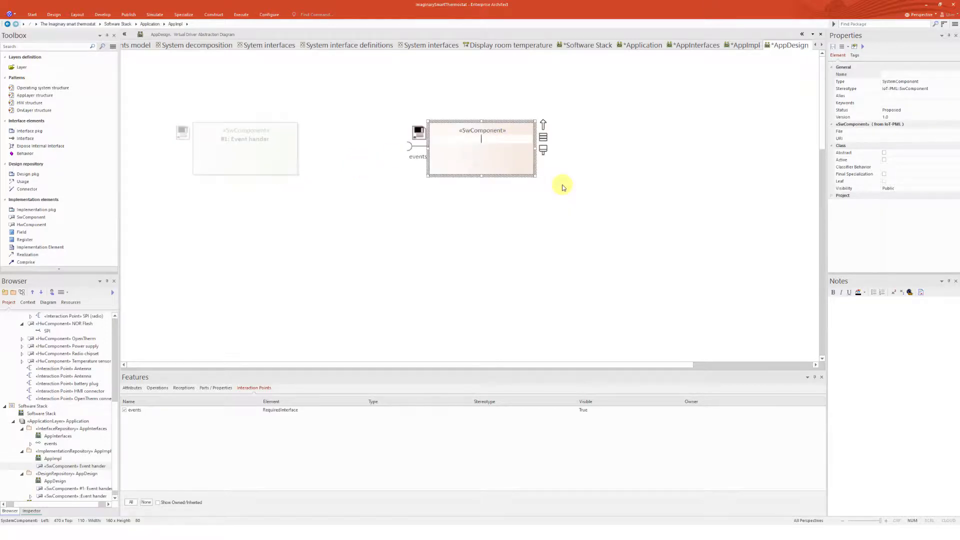
{"action": "type", "text": "#2"}
{"action": "key", "text": "Return"}
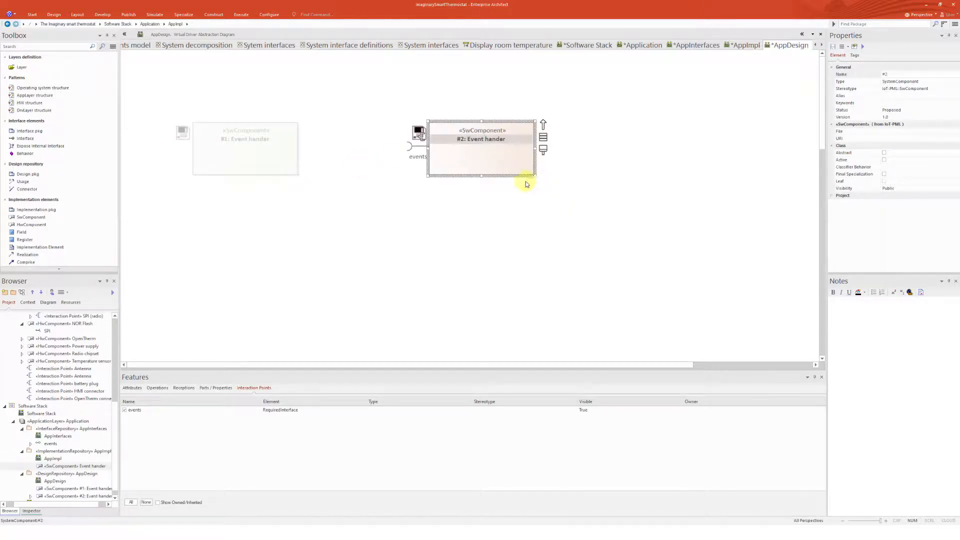
{"action": "left_click", "coordinate": [480, 192]}
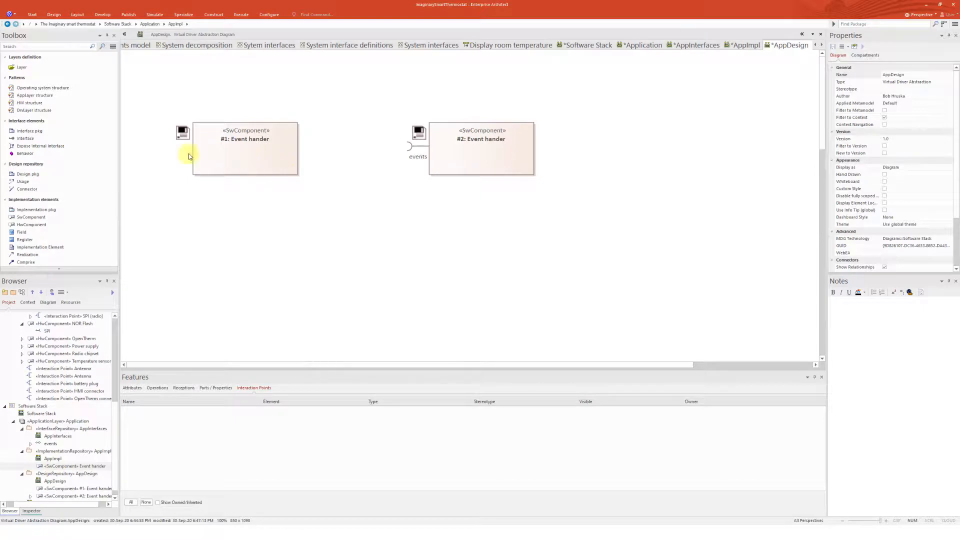
Expose a provided interface on the right edge of the #1 Event hander instance, linked to the events interface
{"action": "left_click", "coordinate": [38, 146]}
{"action": "left_click", "coordinate": [275, 153]}
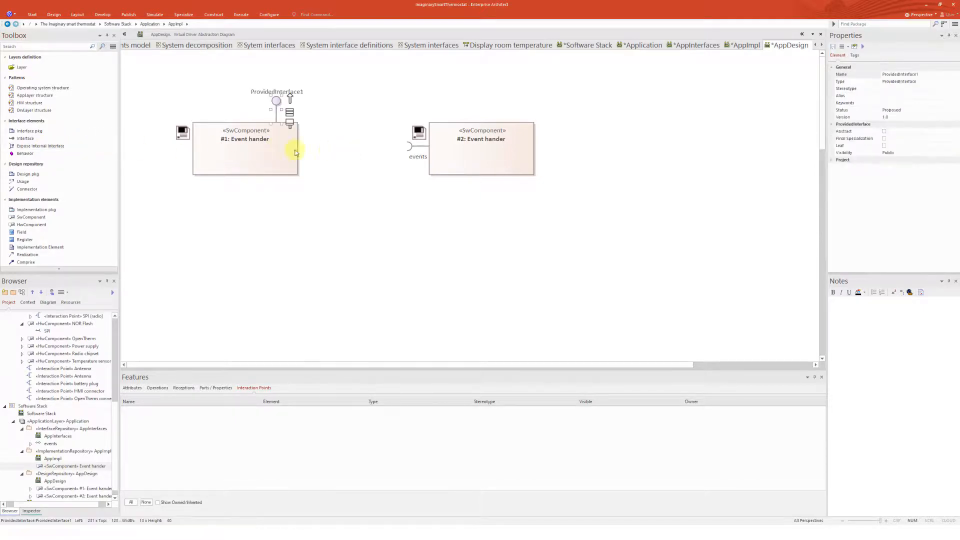
{"action": "mouse_move", "coordinate": [275, 99]}
{"action": "left_mouse_down"}
{"action": "mouse_move", "coordinate": [322, 124]}
{"action": "mouse_move", "coordinate": [321, 135]}
{"action": "mouse_move", "coordinate": [288, 94]}
{"action": "mouse_move", "coordinate": [299, 98]}
{"action": "mouse_move", "coordinate": [327, 149]}
{"action": "mouse_move", "coordinate": [346, 151]}
{"action": "left_mouse_up"}
{"action": "left_click", "coordinate": [519, 246]}
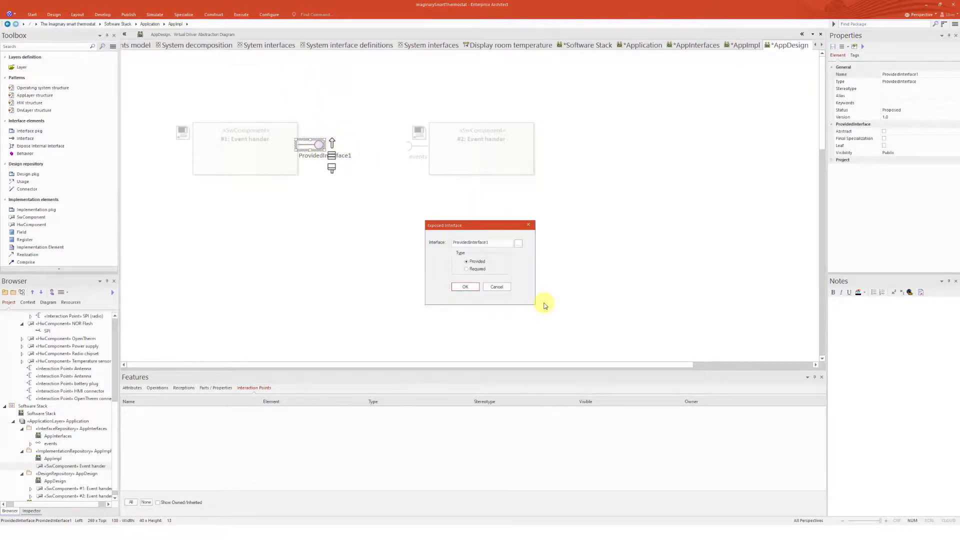
{"action": "left_click", "coordinate": [661, 380]}
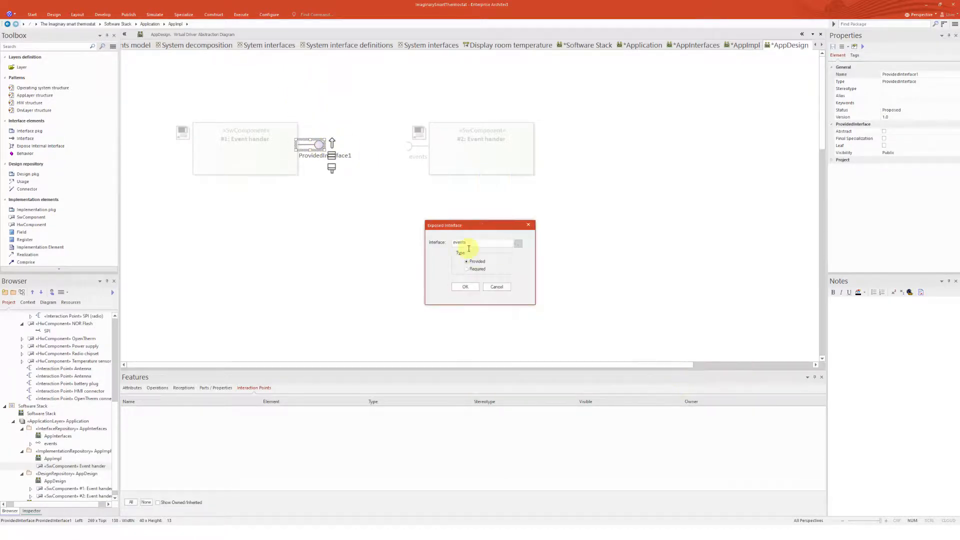
{"action": "left_click", "coordinate": [465, 286]}
{"action": "left_click", "coordinate": [367, 200]}
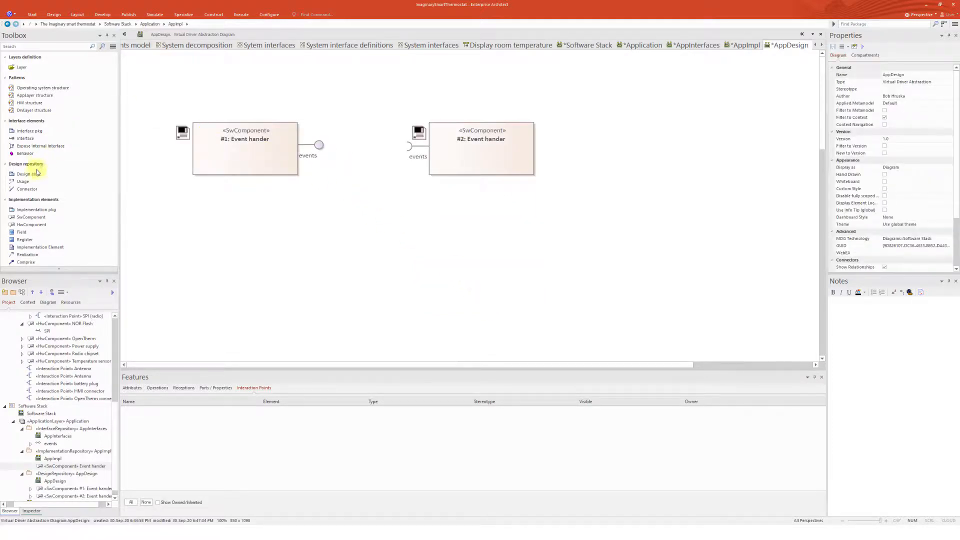
Draw a Usage connector from the required events interface of #2 to the provided events interface of #1
{"action": "left_click", "coordinate": [22, 181]}
{"action": "left_click_drag", "start_coordinate": [403, 145], "coordinate": [319, 145]}
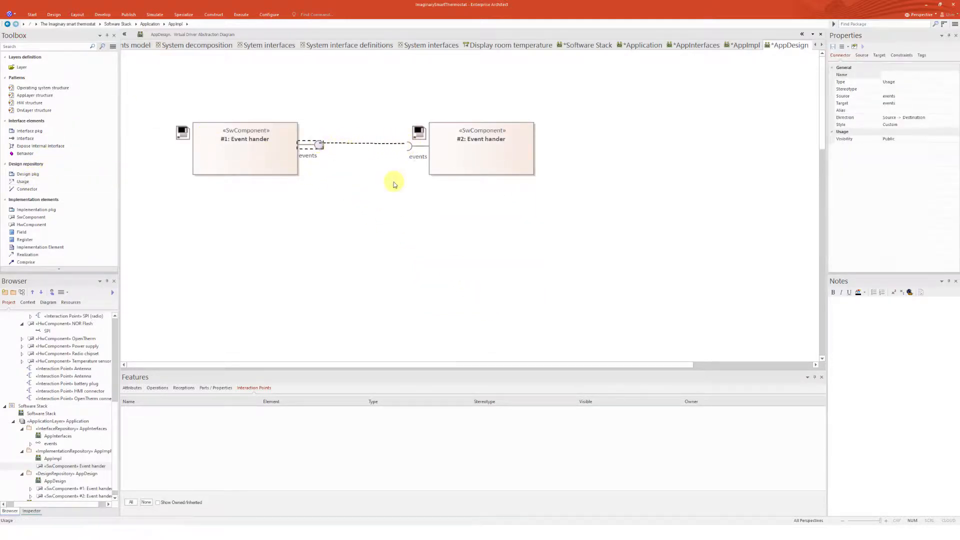
{"action": "left_click", "coordinate": [459, 152]}
{"action": "left_click", "coordinate": [531, 225]}
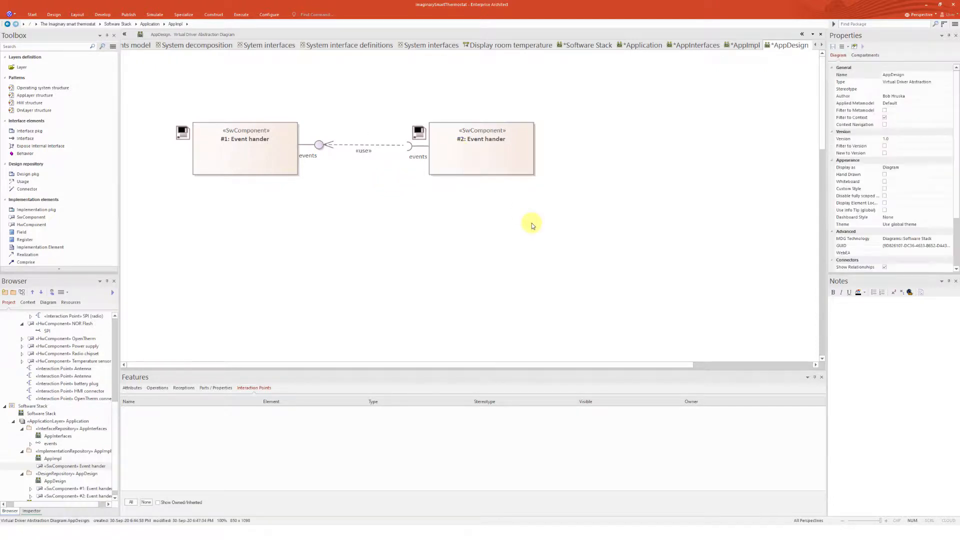
Collapse the Application layer package in the project tree and open the Software Stack diagram
{"action": "left_click", "coordinate": [14, 425]}
{"action": "scroll", "coordinate": [40, 474], "scroll_direction": "up", "scroll_amount": 1}
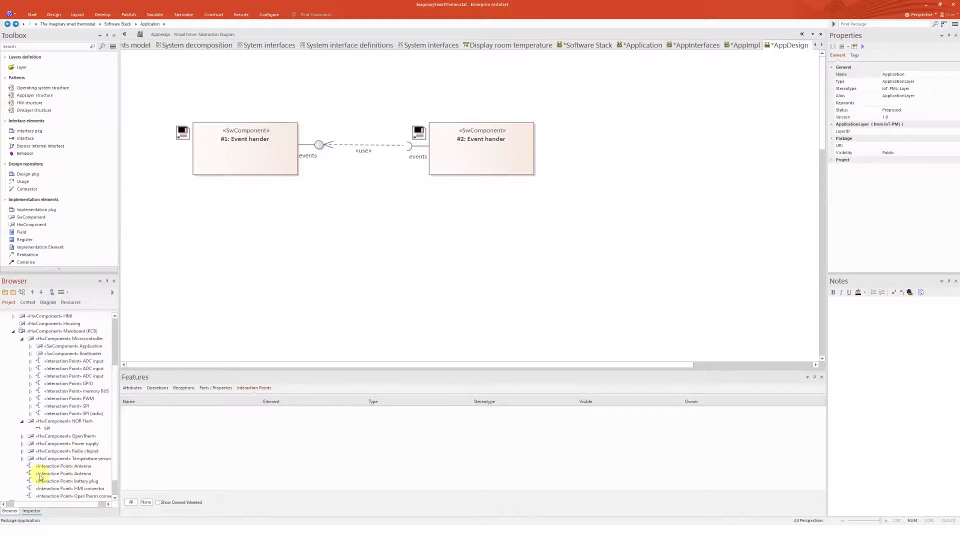
{"action": "scroll", "coordinate": [65, 434], "scroll_direction": "up", "scroll_amount": 1}
{"action": "scroll", "coordinate": [118, 450], "scroll_direction": "down", "scroll_amount": 2}
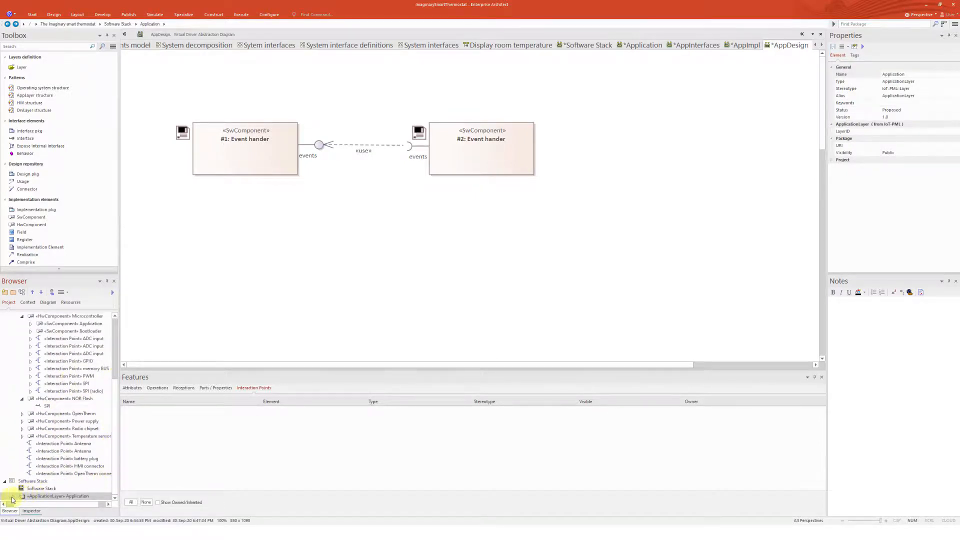
{"action": "double_click", "coordinate": [31, 490]}
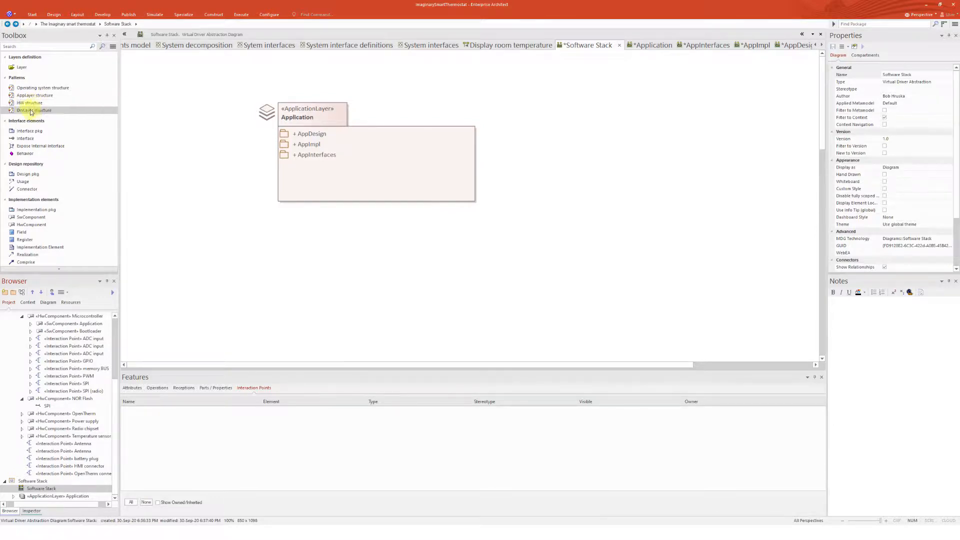
Add a HW abstraction layer package named HAL to the Software Stack diagram, to the right of the Application layer
{"action": "left_click", "coordinate": [21, 67]}
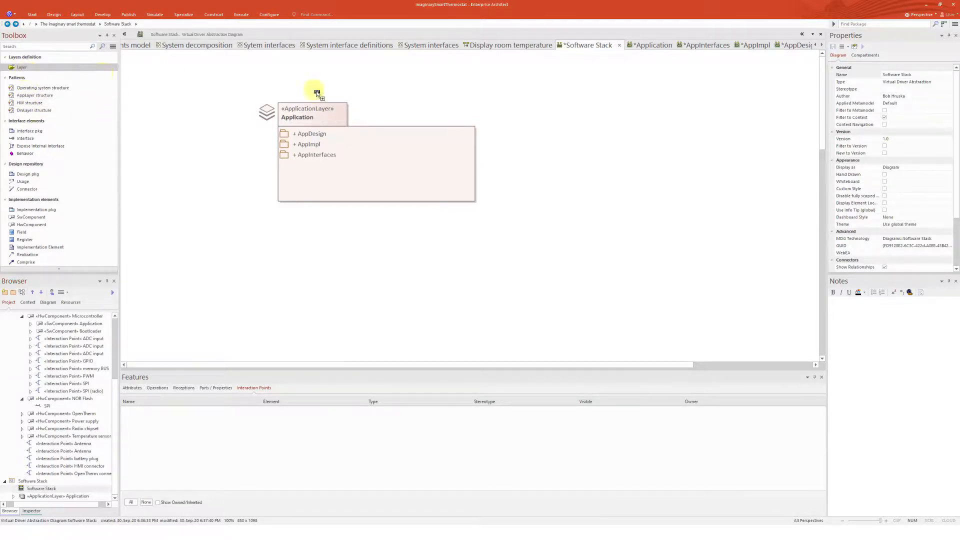
{"action": "left_click", "coordinate": [539, 106]}
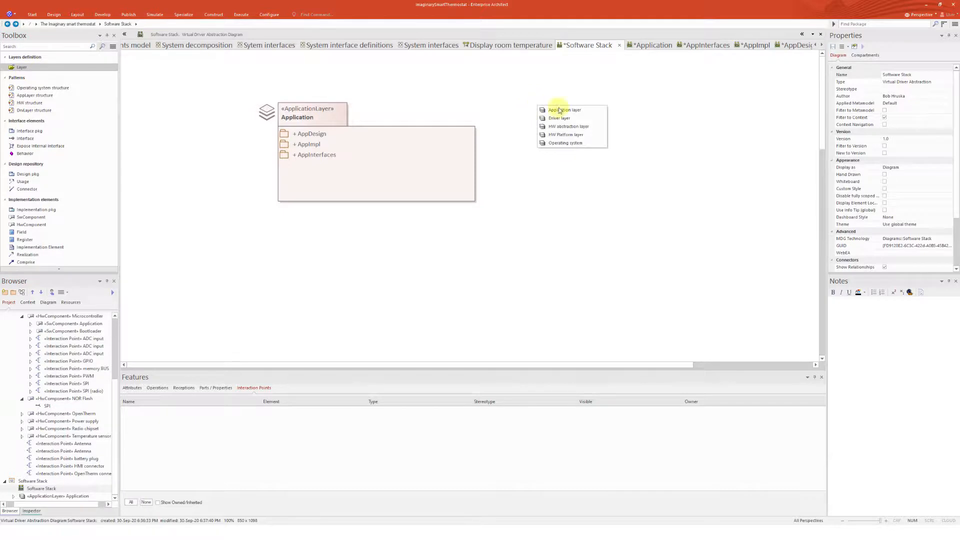
{"action": "left_click", "coordinate": [578, 128]}
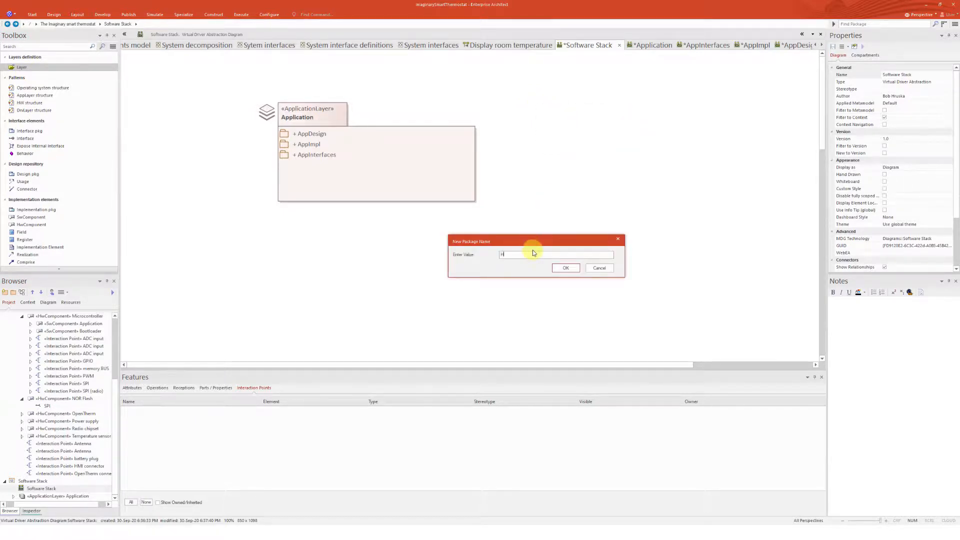
{"action": "type", "text": "HAL"}
{"action": "key", "text": "Return"}
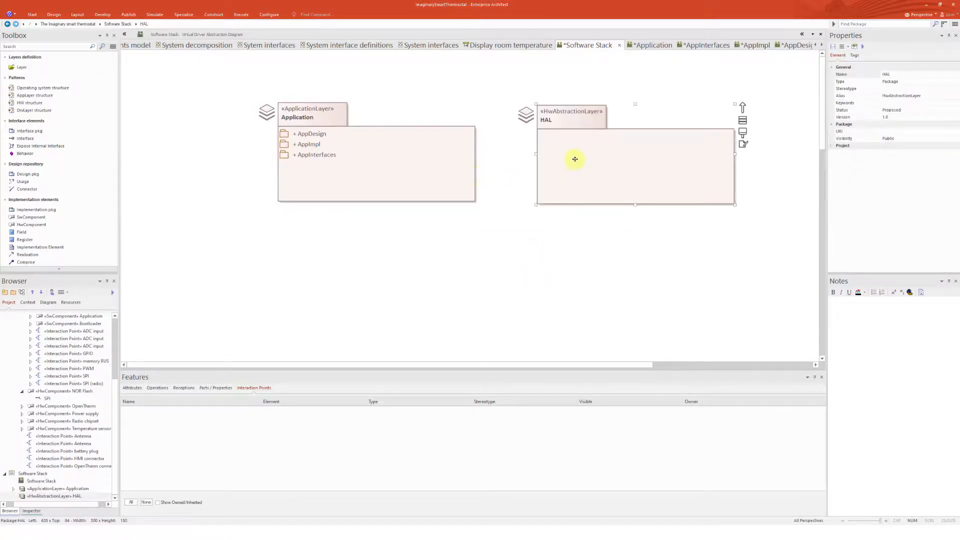
Create a Software Stack diagram named HAL in the HAL package
{"action": "left_click", "coordinate": [60, 496]}
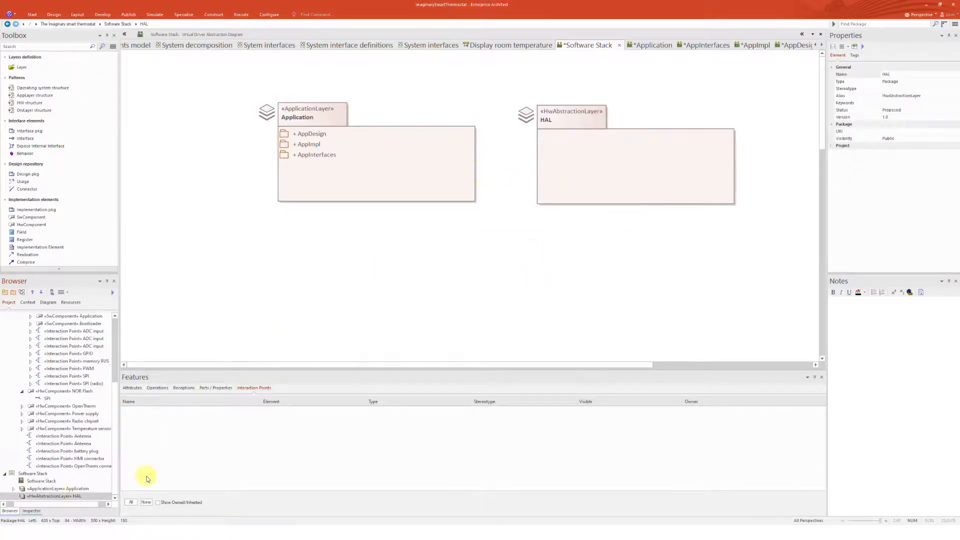
{"action": "left_click", "coordinate": [22, 292]}
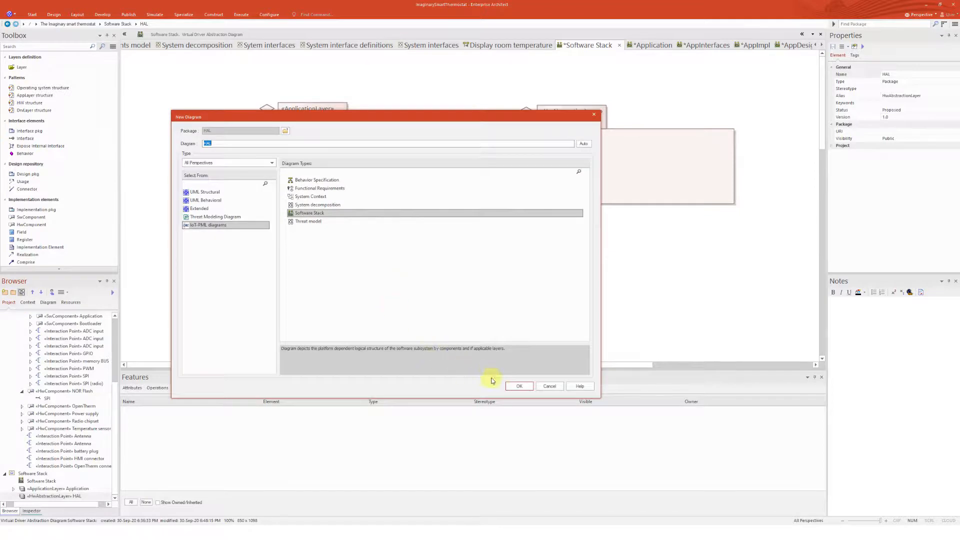
{"action": "left_click", "coordinate": [518, 387]}
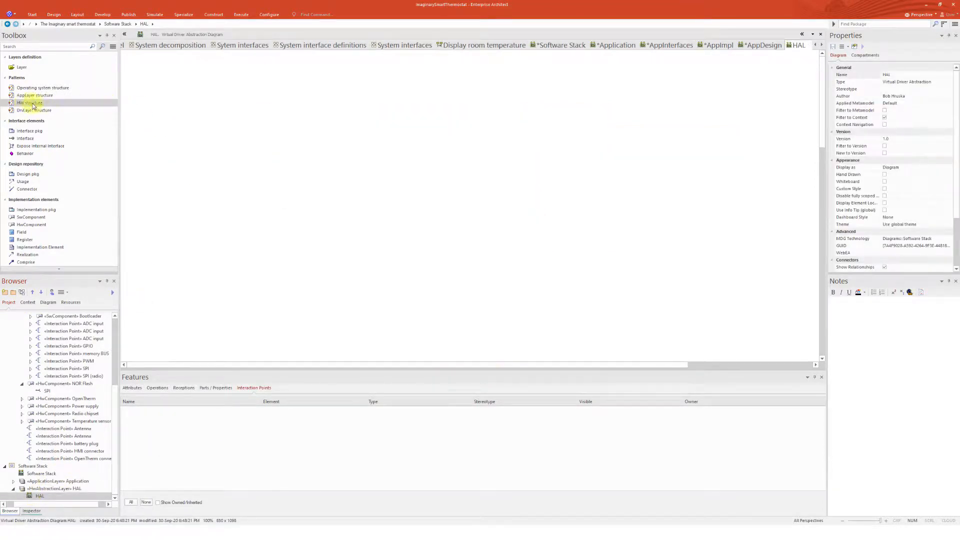
Add the HW structure pattern to the HAL diagram and shift its HWDesign, HWInterfaces and HWImpl packages together up and to the left
{"action": "left_click_drag", "start_coordinate": [35, 105], "coordinate": [368, 118]}
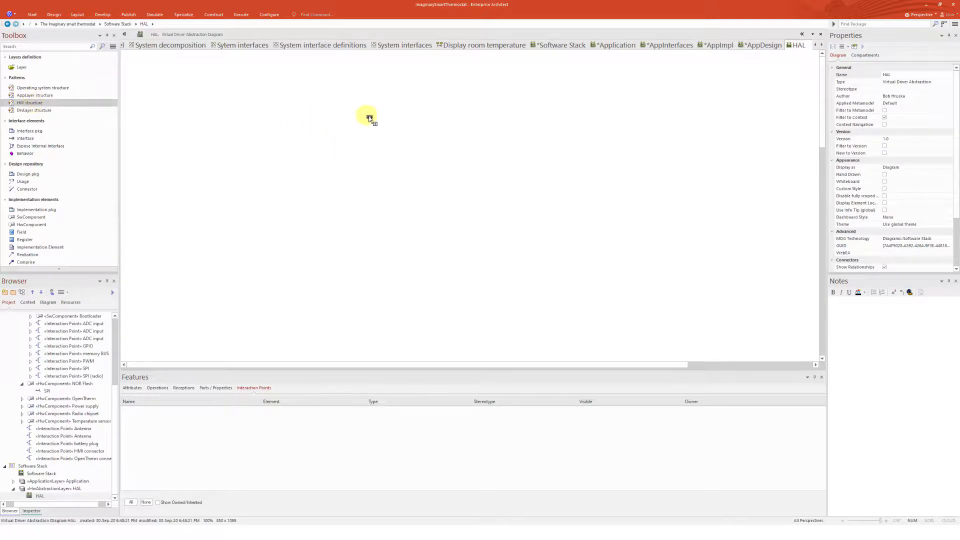
{"action": "left_click", "coordinate": [535, 349]}
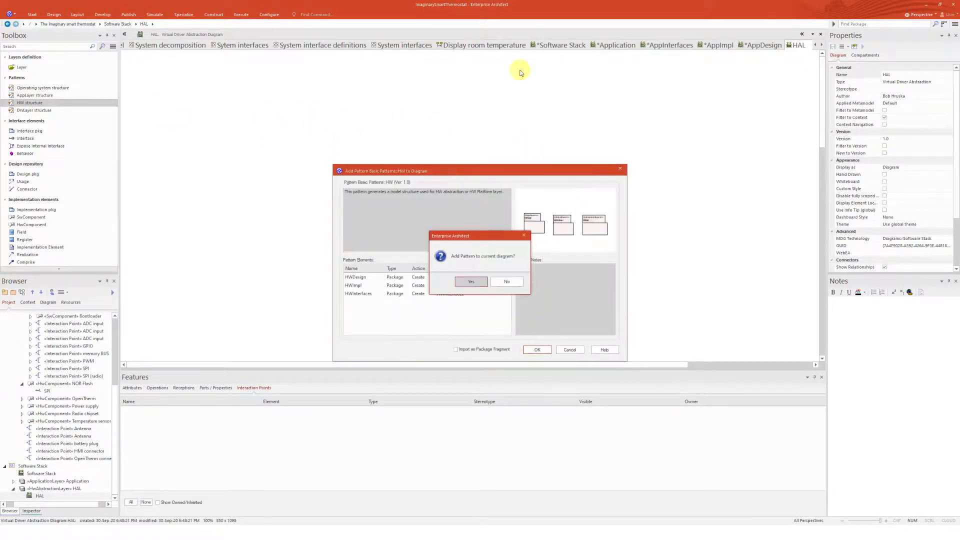
{"action": "left_click", "coordinate": [472, 279]}
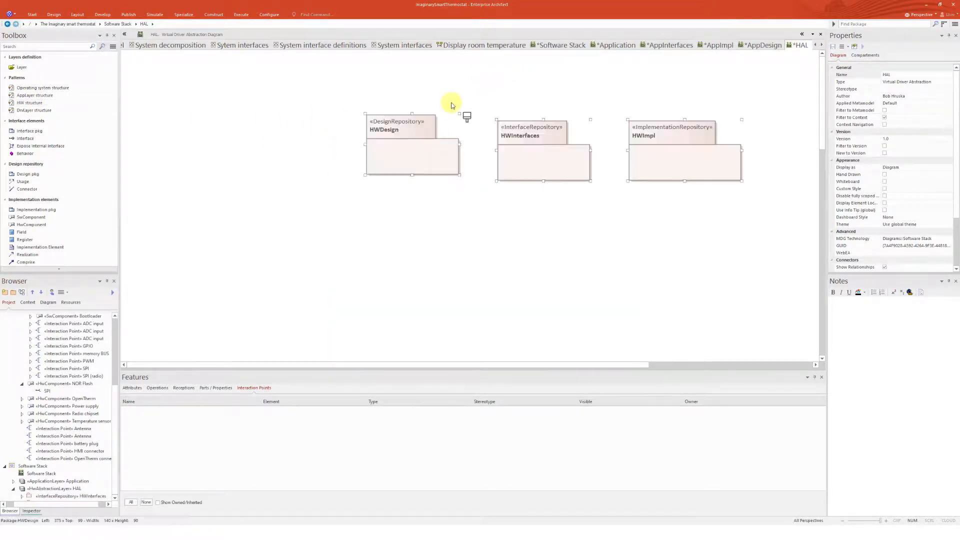
{"action": "left_click_drag", "start_coordinate": [749, 213], "coordinate": [349, 96]}
{"action": "left_click_drag", "start_coordinate": [532, 155], "coordinate": [385, 124]}
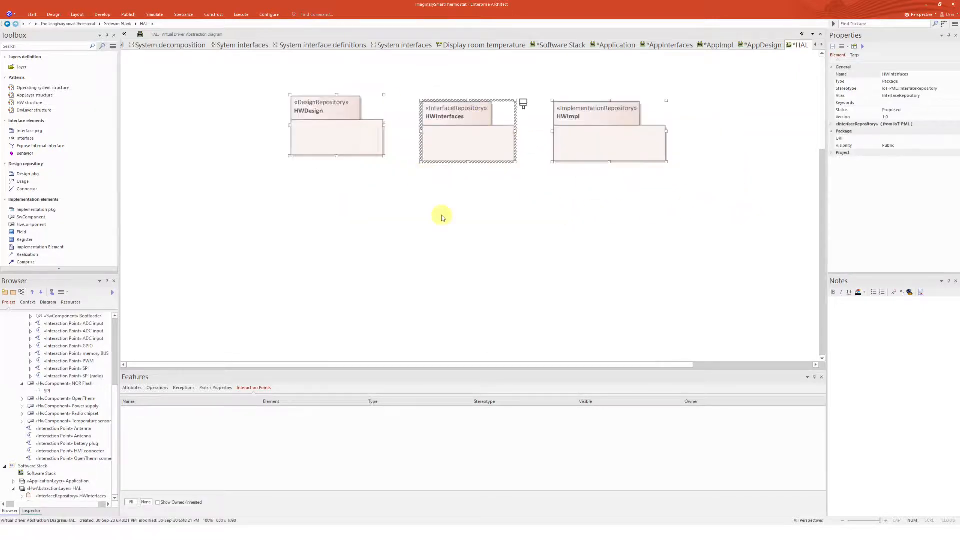
{"action": "left_click", "coordinate": [439, 214]}
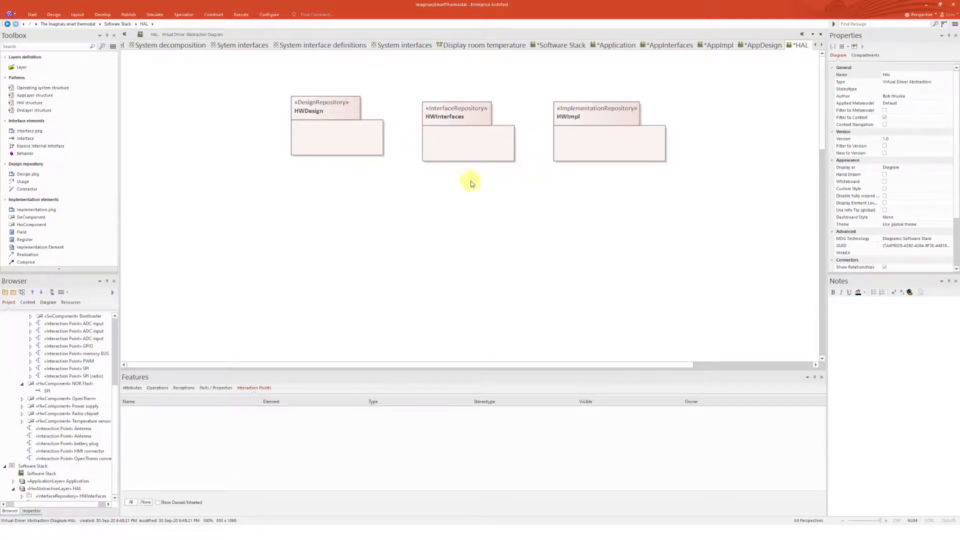
Create a Software Stack diagram named HWImpl in the HAL layer's HWImpl implementation package
{"action": "scroll", "coordinate": [50, 476], "scroll_direction": "down", "scroll_amount": 1}
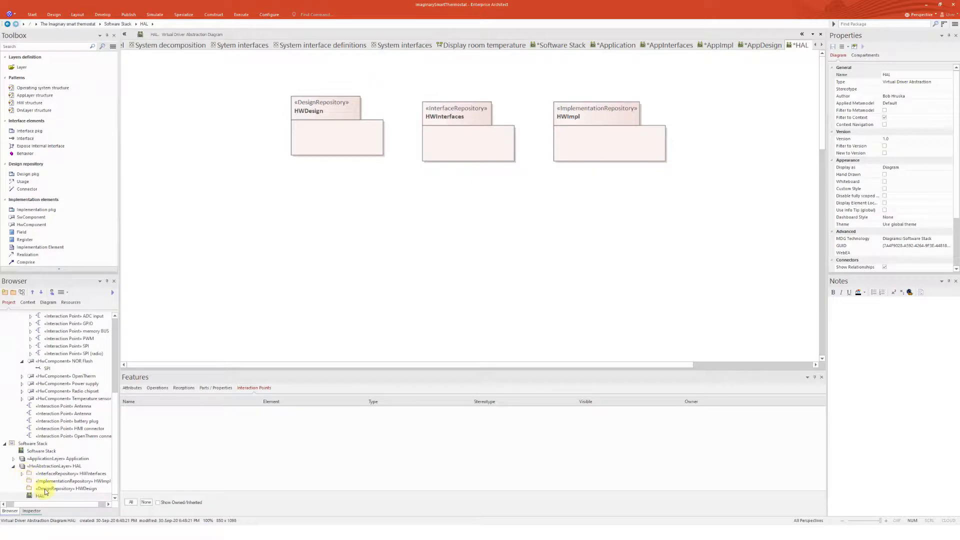
{"action": "left_click", "coordinate": [44, 489]}
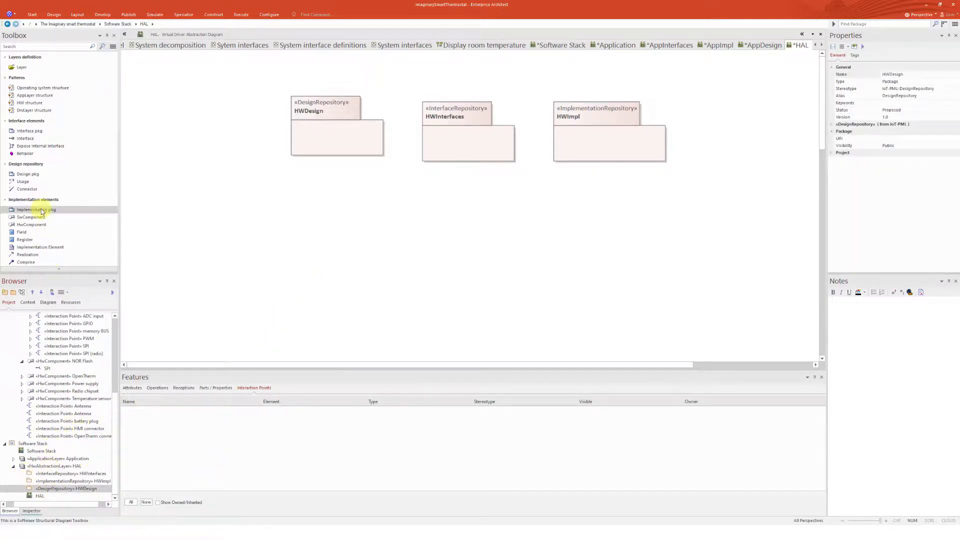
{"action": "left_click", "coordinate": [70, 481]}
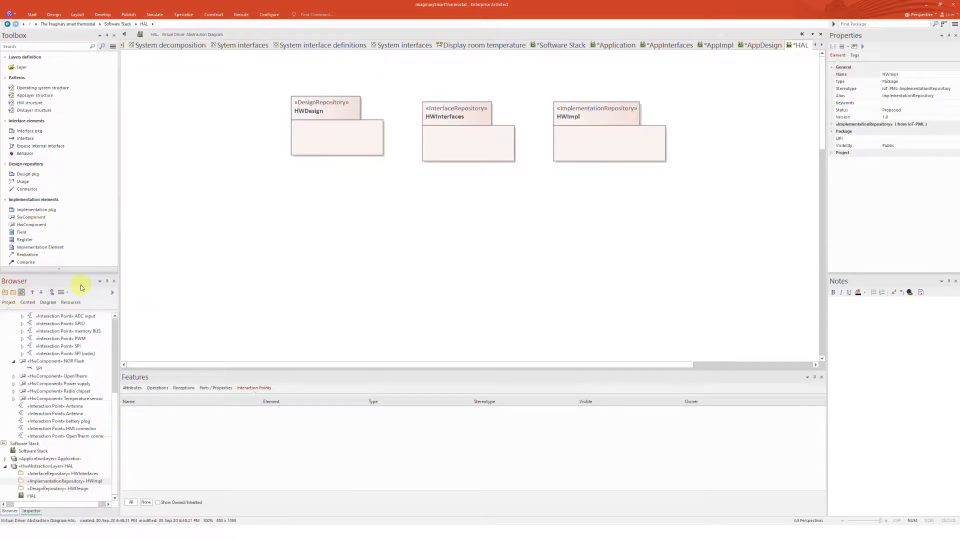
{"action": "left_click", "coordinate": [519, 387]}
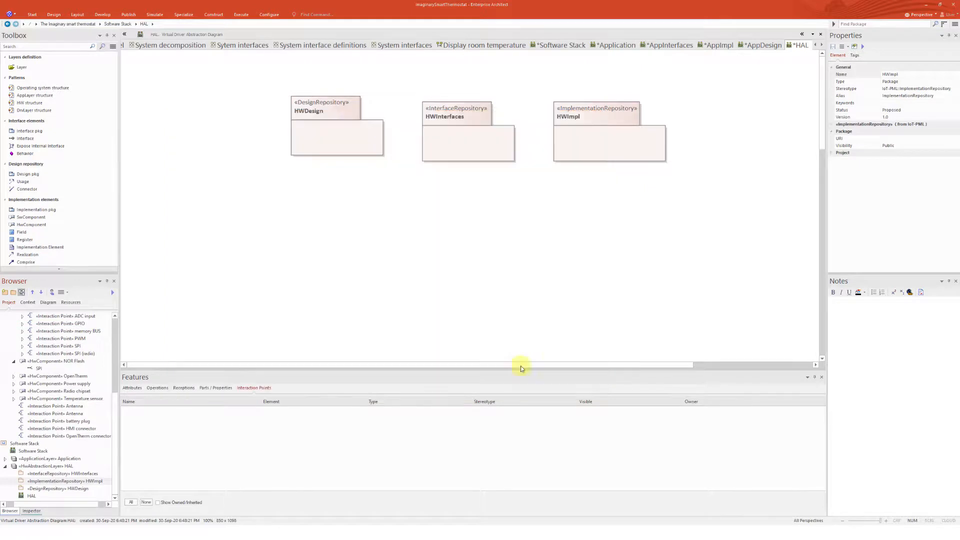
Add an HwComponent near the top of the HWImpl diagram, keeping its default name
{"action": "left_click", "coordinate": [31, 224]}
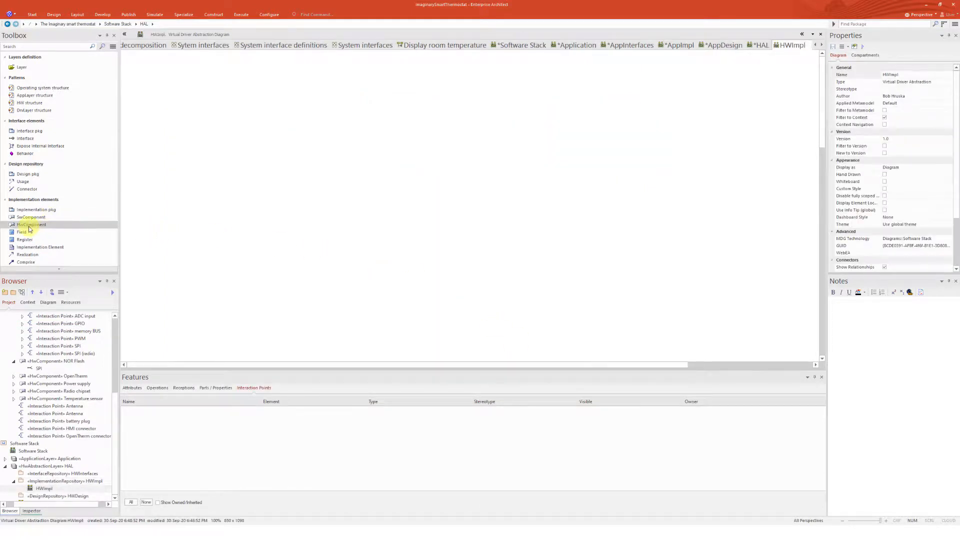
{"action": "left_click", "coordinate": [267, 89]}
{"action": "left_click", "coordinate": [375, 148]}
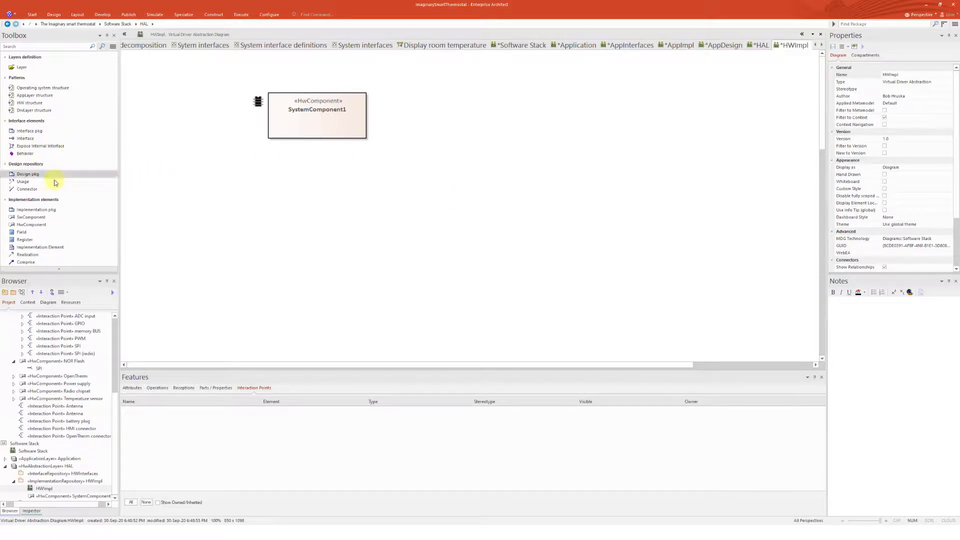
Add a Register below the hardware component and a Field beside it, both with default names
{"action": "scroll", "coordinate": [60, 231], "scroll_direction": "down", "scroll_amount": 1}
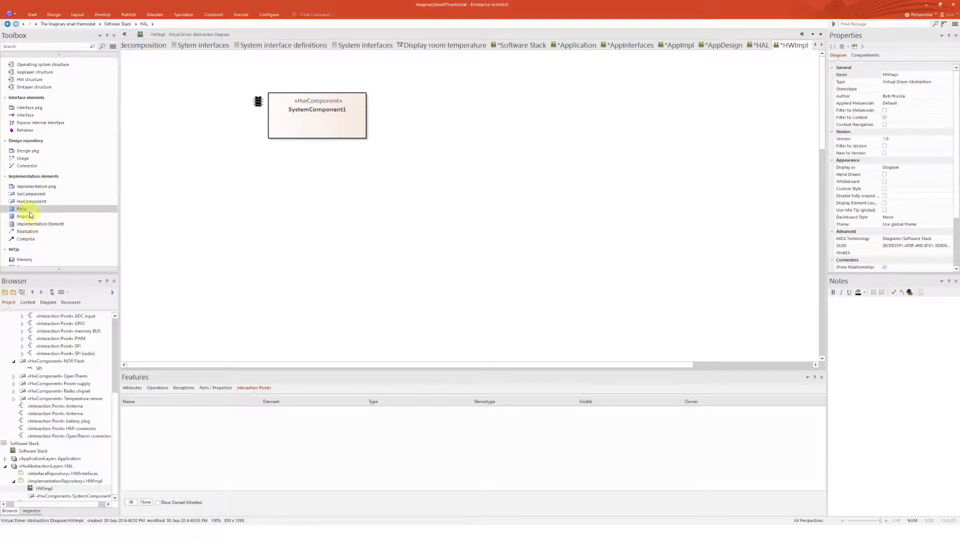
{"action": "left_click", "coordinate": [30, 216]}
{"action": "left_click", "coordinate": [243, 181]}
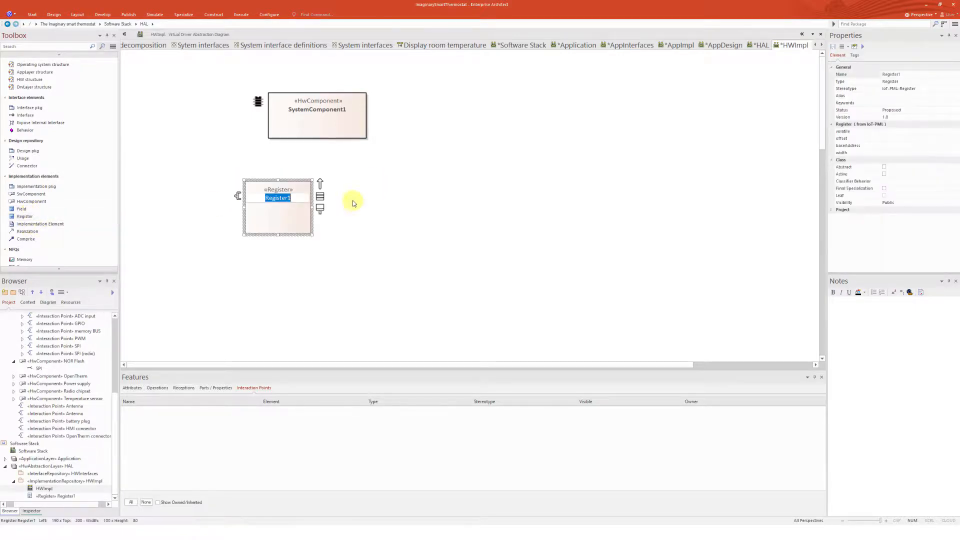
{"action": "left_click", "coordinate": [354, 204]}
{"action": "left_click_drag", "start_coordinate": [21, 209], "coordinate": [412, 190]}
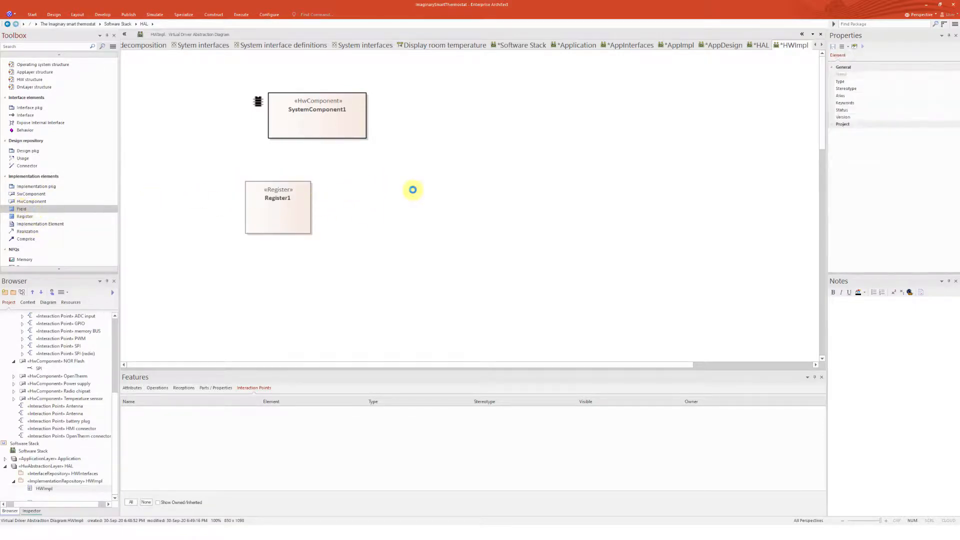
{"action": "left_click", "coordinate": [481, 209]}
{"action": "left_click", "coordinate": [391, 202]}
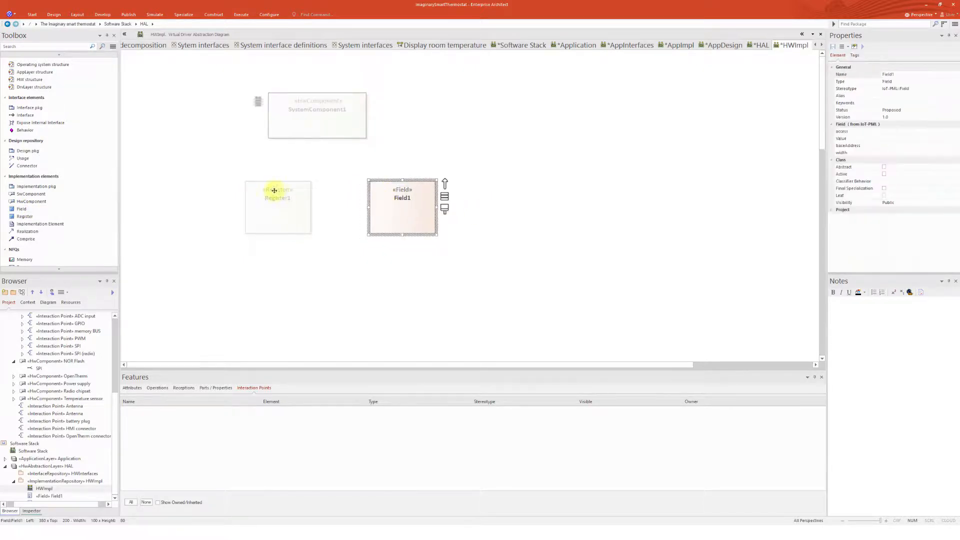
Link the Register to the hardware component and the Field to the Register with Comprise connectors
{"action": "left_click", "coordinate": [274, 190]}
{"action": "left_click", "coordinate": [55, 238]}
{"action": "left_click_drag", "start_coordinate": [268, 208], "coordinate": [304, 147]}
{"action": "left_click", "coordinate": [417, 138]}
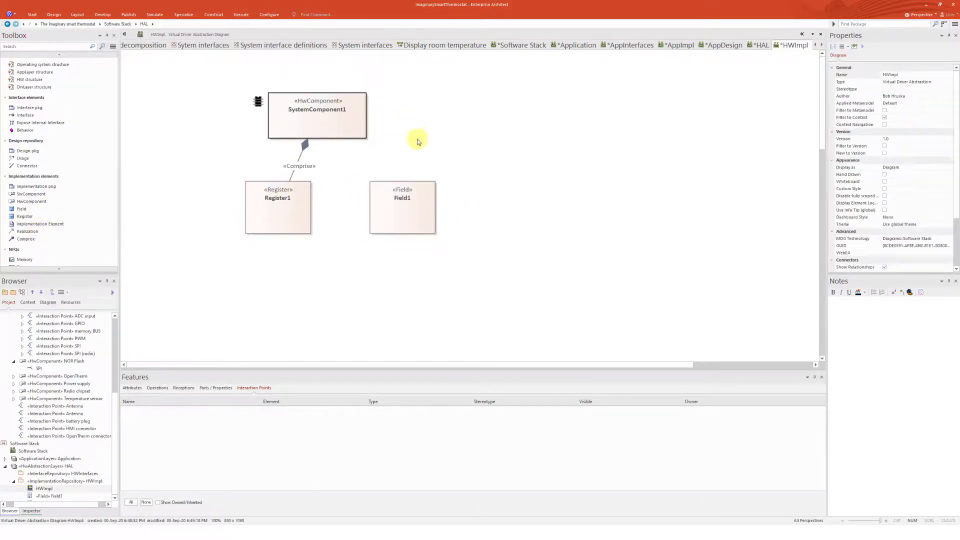
{"action": "left_click", "coordinate": [31, 238]}
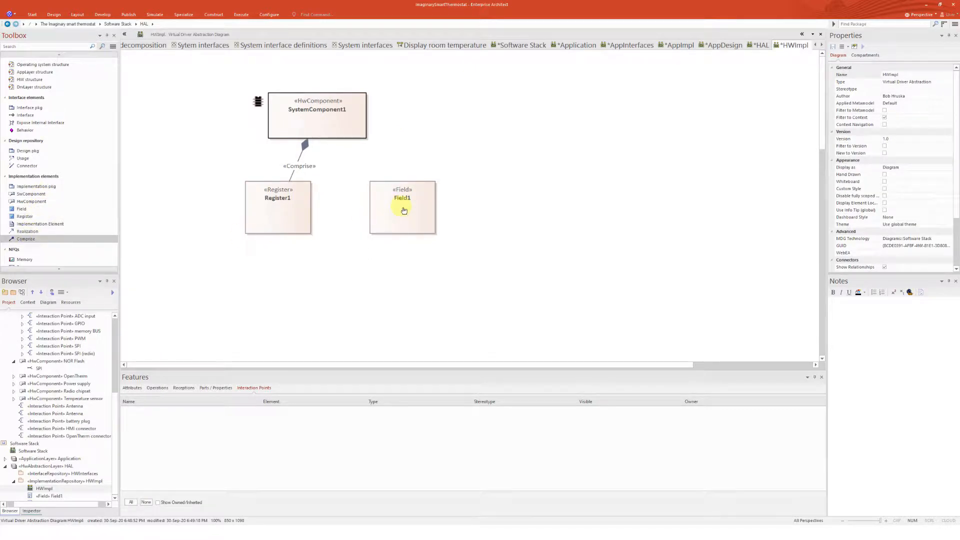
{"action": "left_click_drag", "start_coordinate": [394, 210], "coordinate": [357, 203]}
{"action": "left_click", "coordinate": [460, 213]}
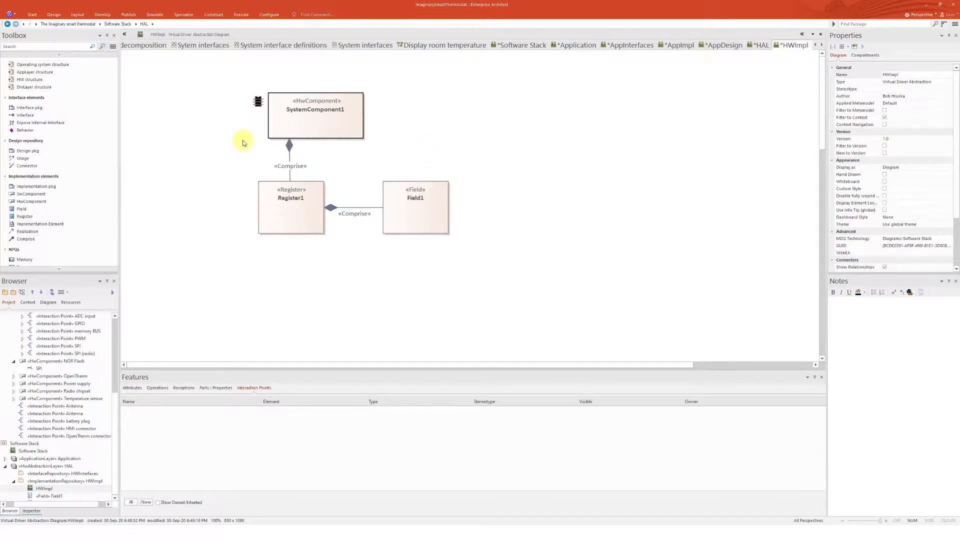
Add a second Field to the right of the first and widen the hardware component towards it
{"action": "left_click", "coordinate": [53, 208]}
{"action": "left_click", "coordinate": [492, 194]}
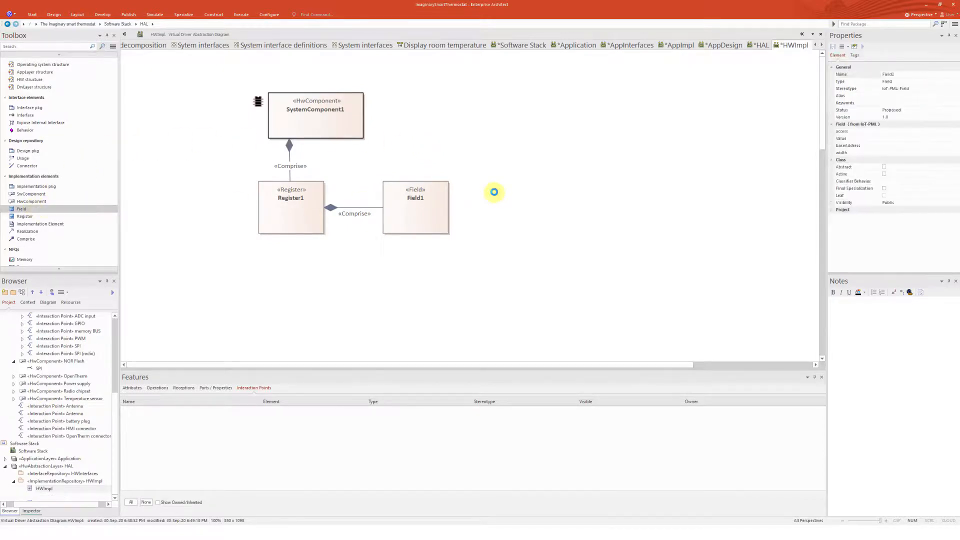
{"action": "left_click", "coordinate": [320, 103]}
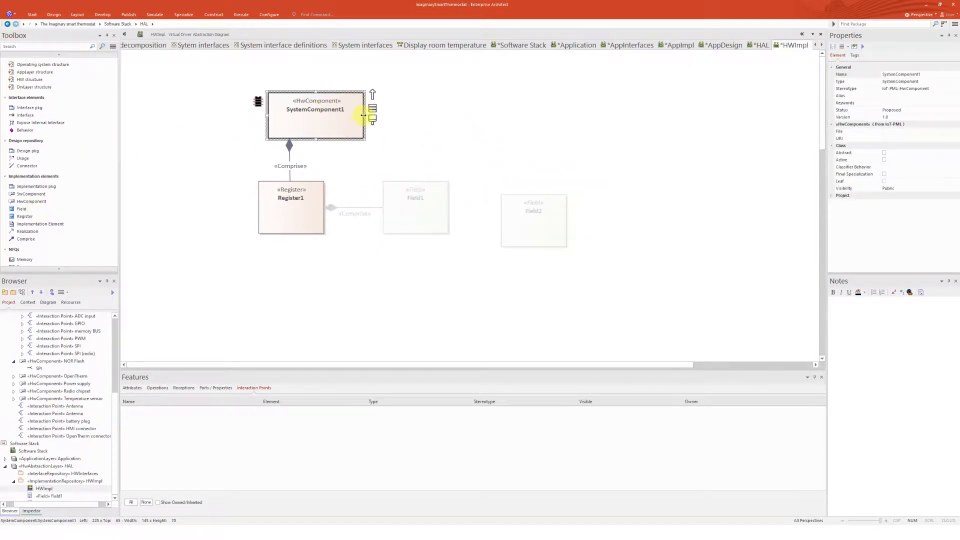
{"action": "left_click_drag", "start_coordinate": [363, 116], "coordinate": [520, 117]}
Move the first Field below the Register, then place the second beside the Register and link it to the hardware component with Comprise
{"action": "left_click_drag", "start_coordinate": [435, 210], "coordinate": [308, 293]}
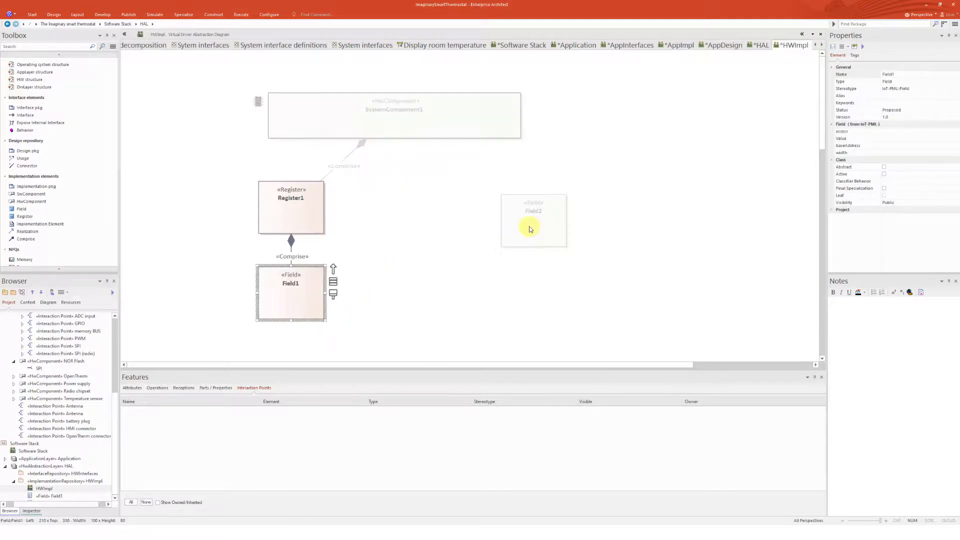
{"action": "left_click_drag", "start_coordinate": [530, 229], "coordinate": [404, 213]}
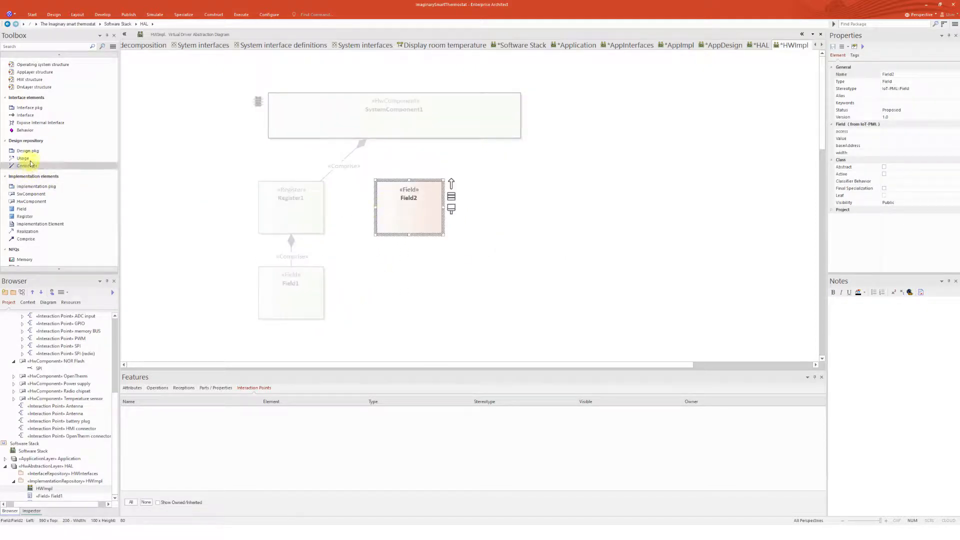
{"action": "left_click", "coordinate": [27, 238]}
{"action": "left_click_drag", "start_coordinate": [414, 216], "coordinate": [427, 116]}
Set the Register's volatile property to true, leaving its offset and width blank
{"action": "left_click", "coordinate": [303, 211]}
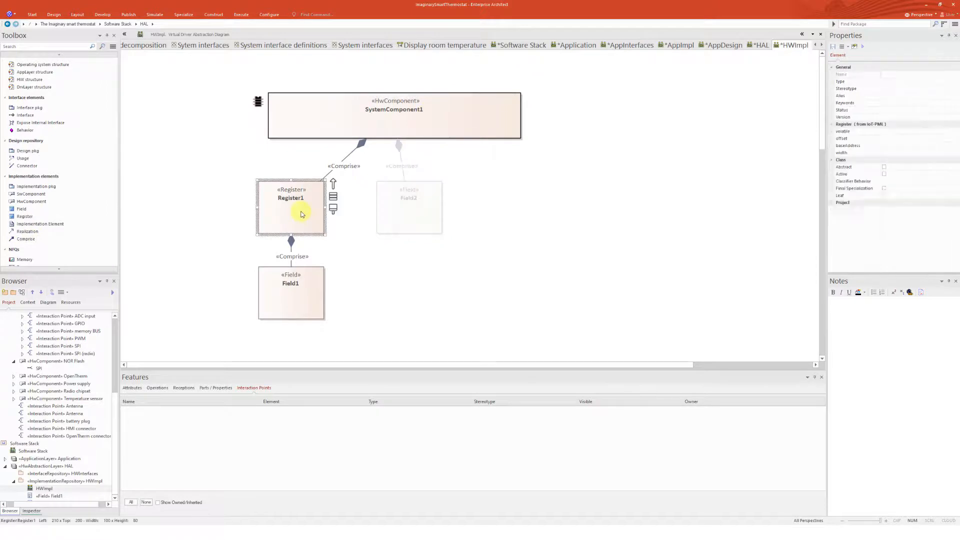
{"action": "left_click", "coordinate": [922, 133]}
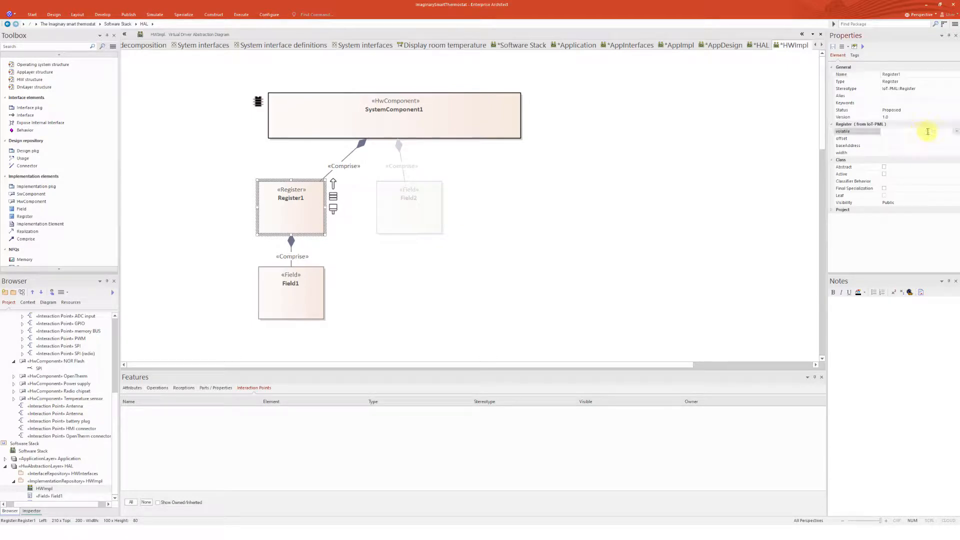
{"action": "left_click", "coordinate": [955, 132]}
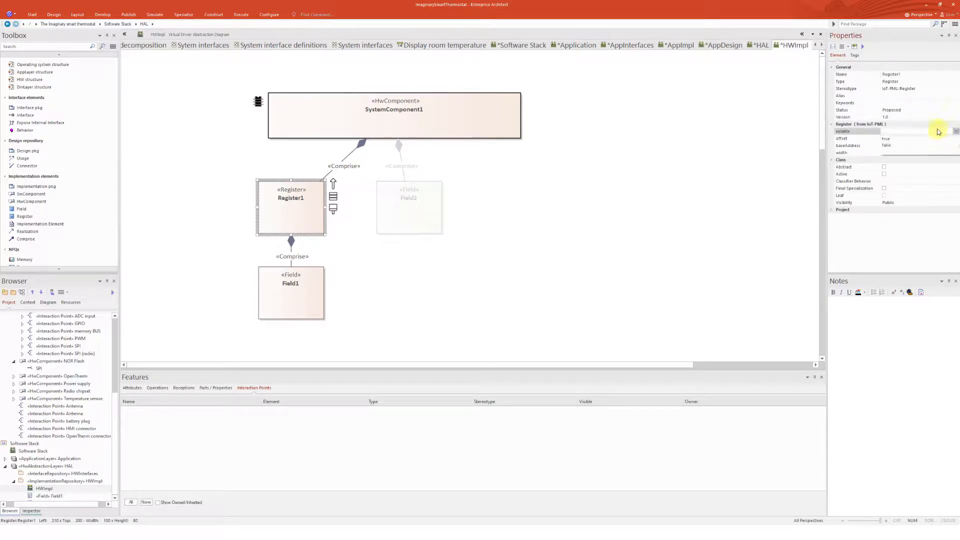
{"action": "left_click", "coordinate": [912, 139]}
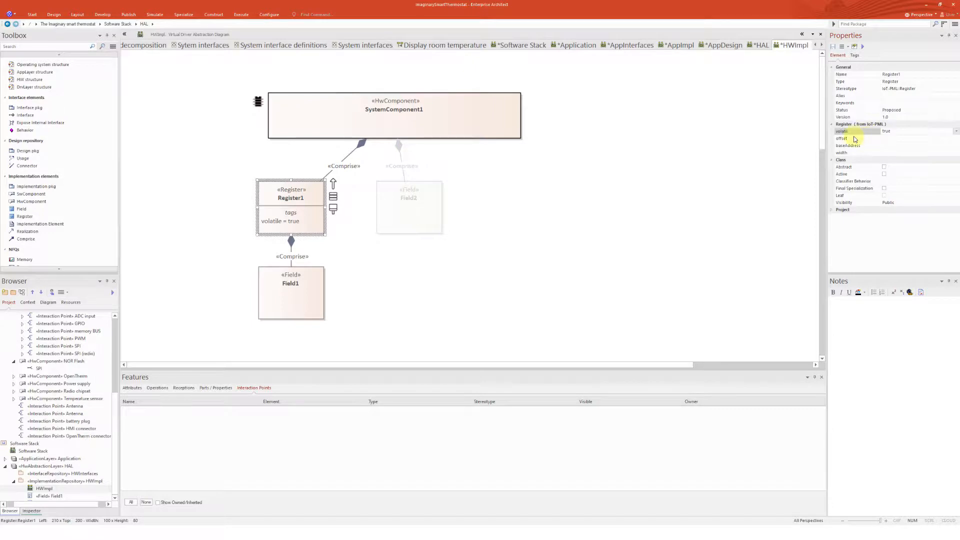
{"action": "left_click", "coordinate": [914, 138]}
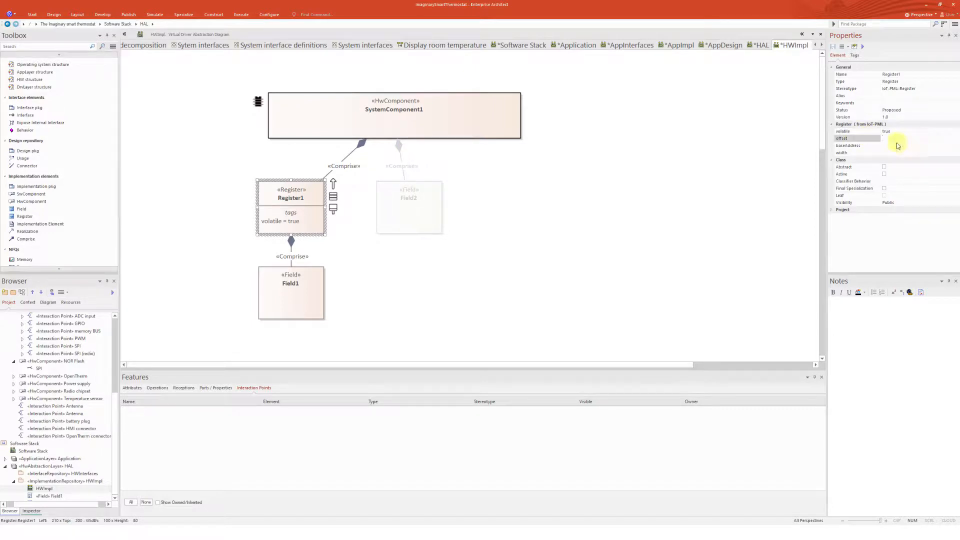
{"action": "left_click", "coordinate": [914, 152]}
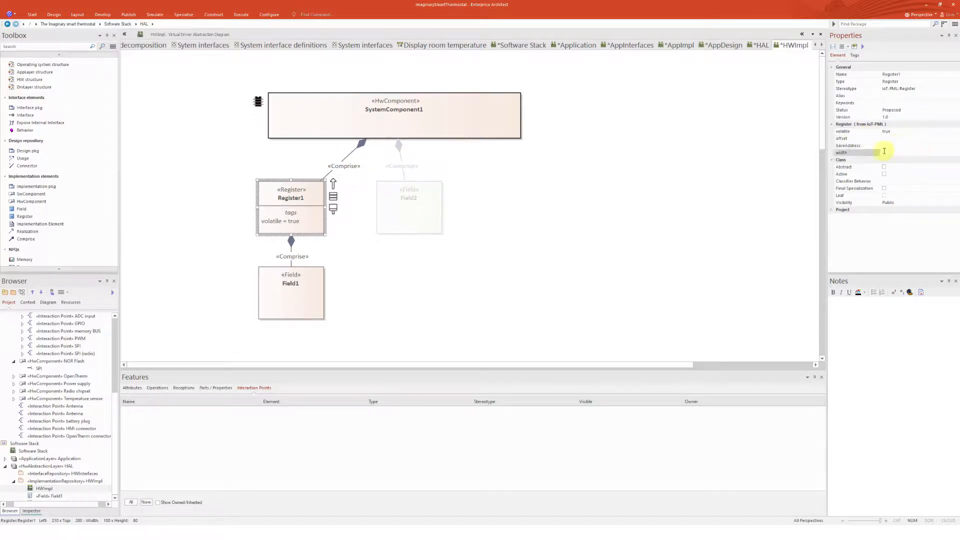
Set the access property of the Field below the Register to WRITEONLY, leaving its base address and width blank
{"action": "left_click", "coordinate": [287, 300]}
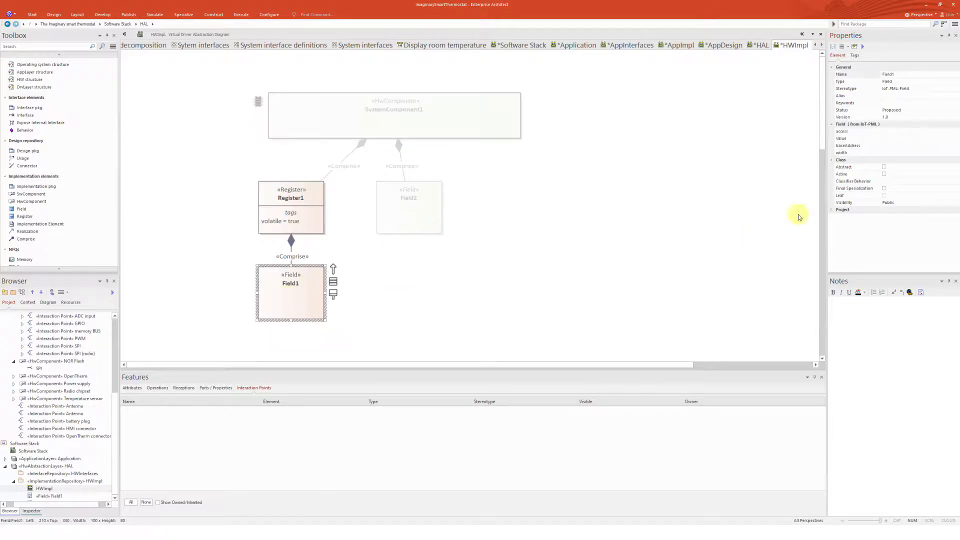
{"action": "left_click", "coordinate": [936, 132]}
{"action": "left_click", "coordinate": [956, 132]}
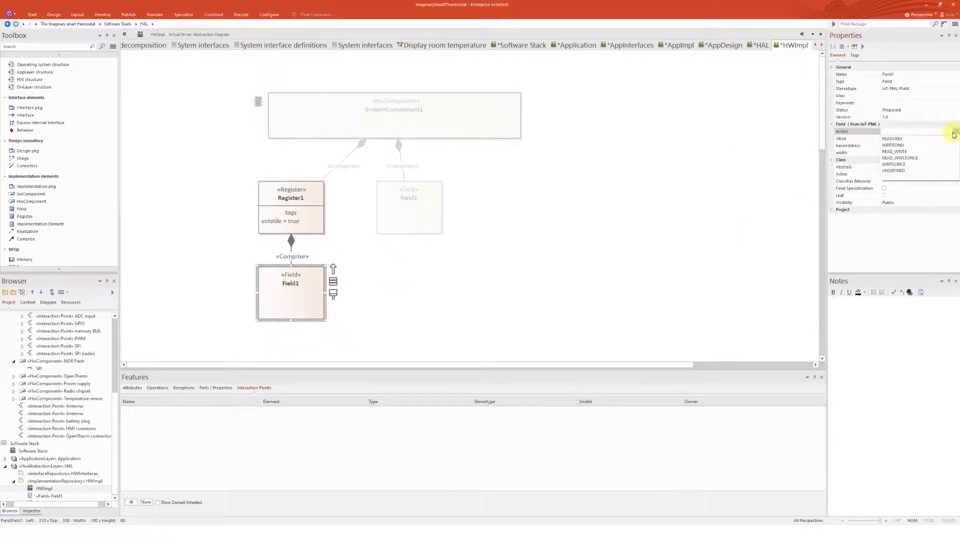
{"action": "left_click", "coordinate": [914, 145]}
{"action": "left_click", "coordinate": [914, 145]}
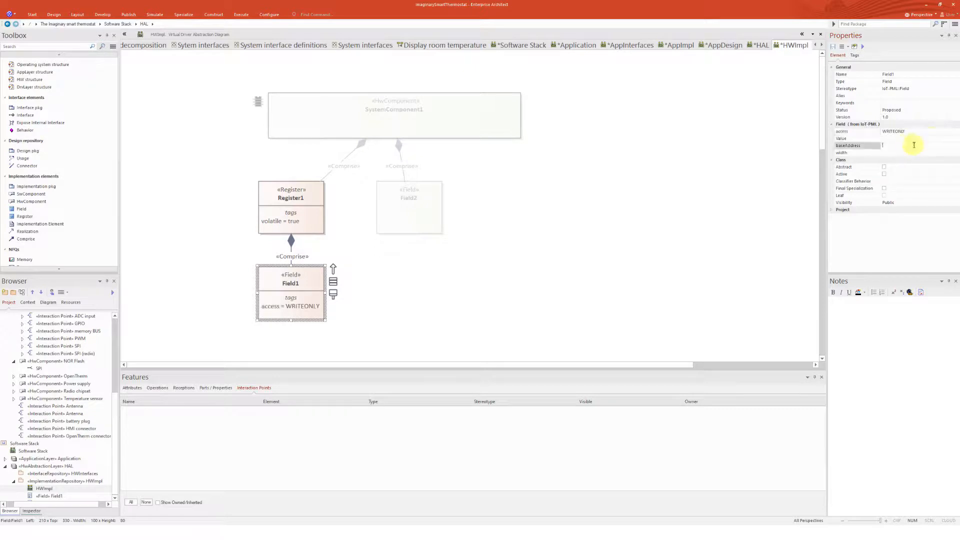
{"action": "left_click", "coordinate": [900, 152]}
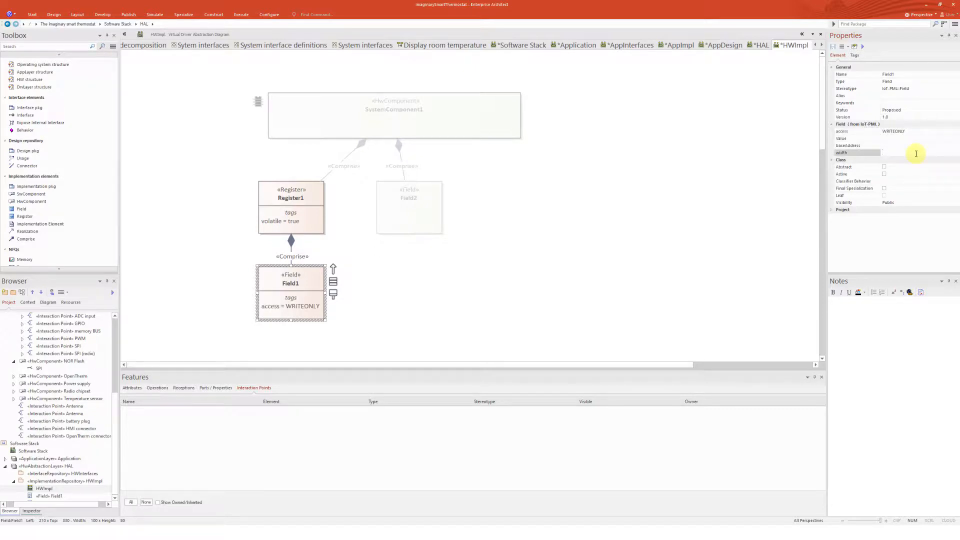
Examine the File and URI properties of the hardware component
{"action": "left_click", "coordinate": [446, 128]}
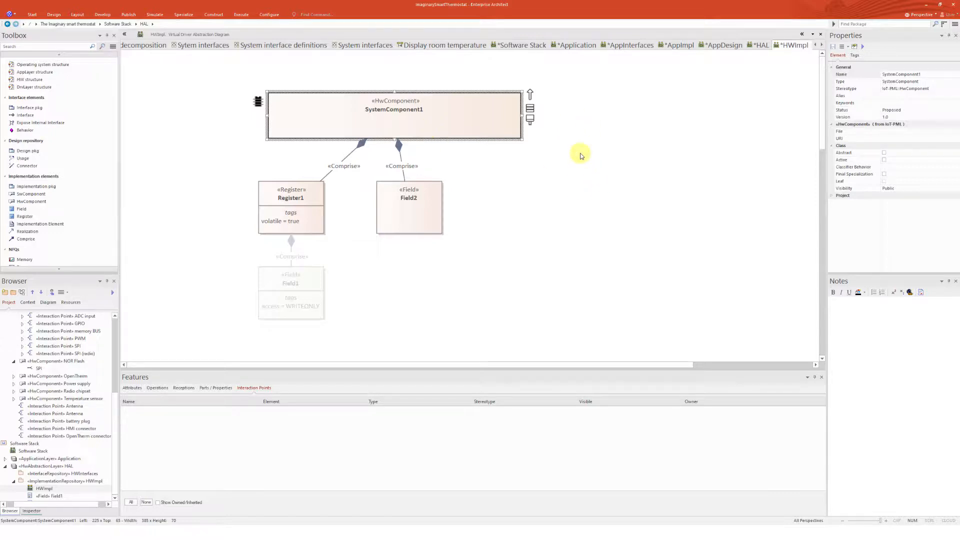
{"action": "left_click", "coordinate": [886, 132]}
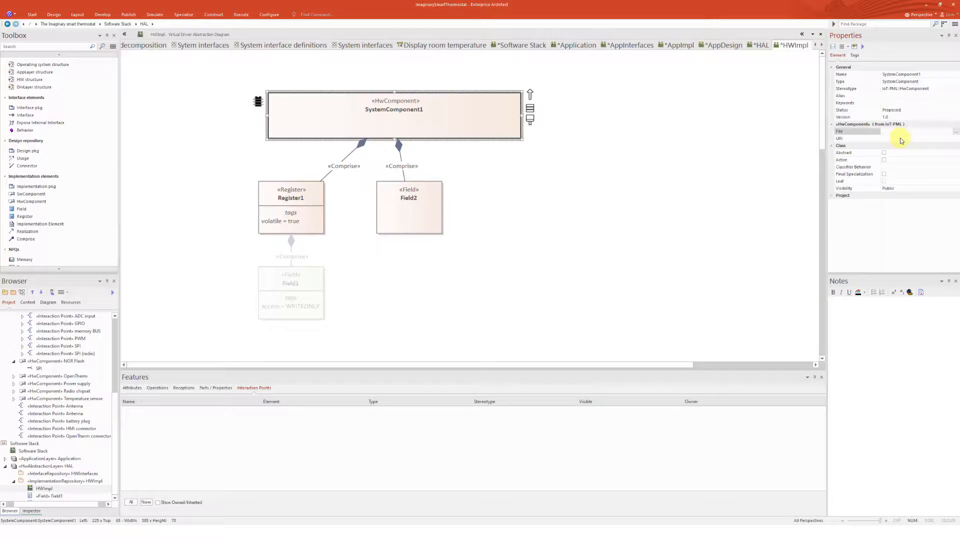
{"action": "left_click", "coordinate": [684, 194]}
Collapse the HAL layer, expand the Application layer in the project tree and open the AppImpl diagram
{"action": "left_click", "coordinate": [13, 481]}
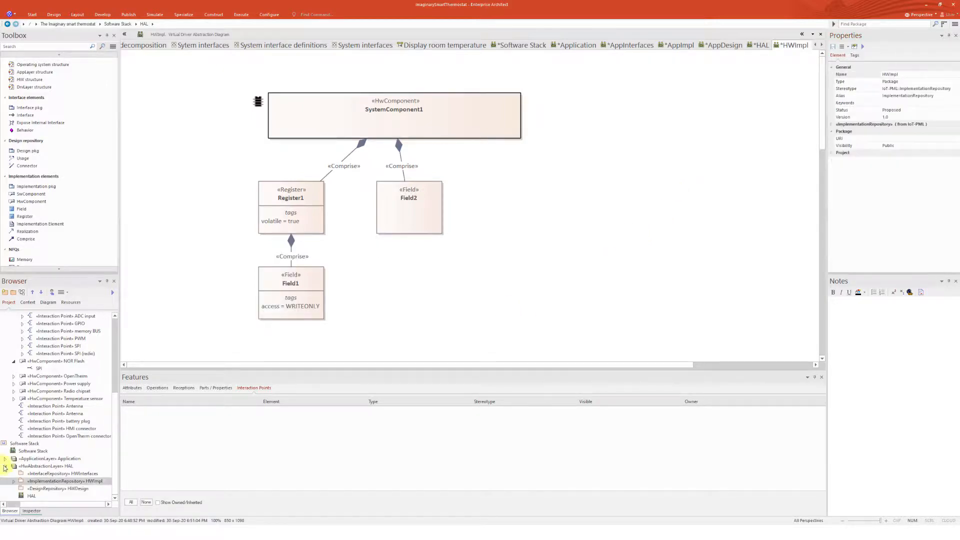
{"action": "left_click", "coordinate": [6, 466]}
{"action": "left_click", "coordinate": [5, 489]}
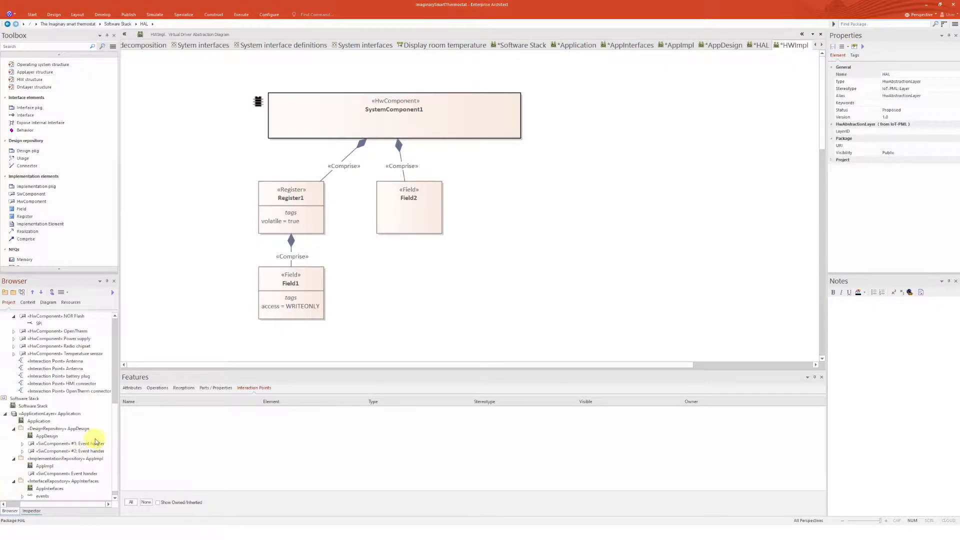
{"action": "scroll", "coordinate": [94, 438], "scroll_direction": "down", "scroll_amount": 1}
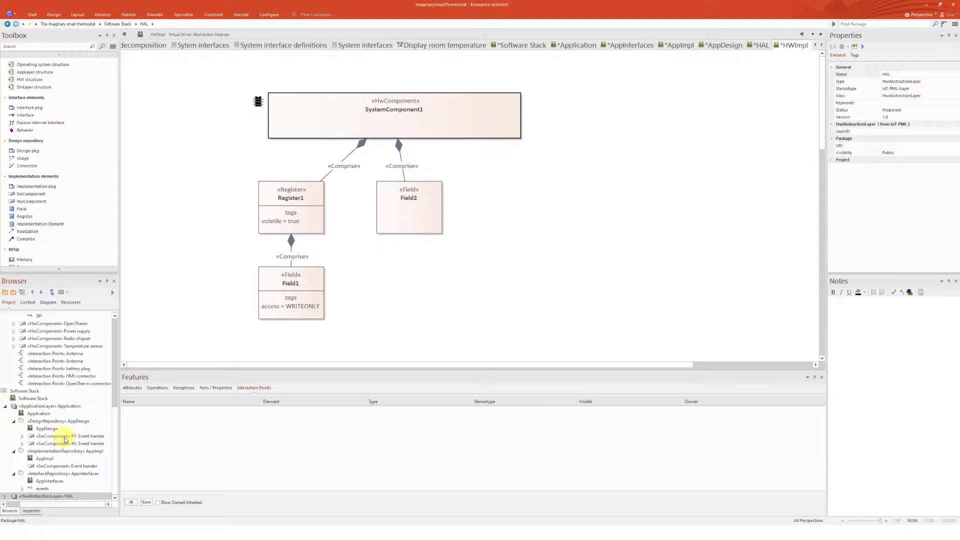
{"action": "double_click", "coordinate": [30, 458]}
Create a Behavior Specification diagram under the Event hander component in the AppImpl repository, keeping the name Event hander
{"action": "left_click", "coordinate": [57, 466]}
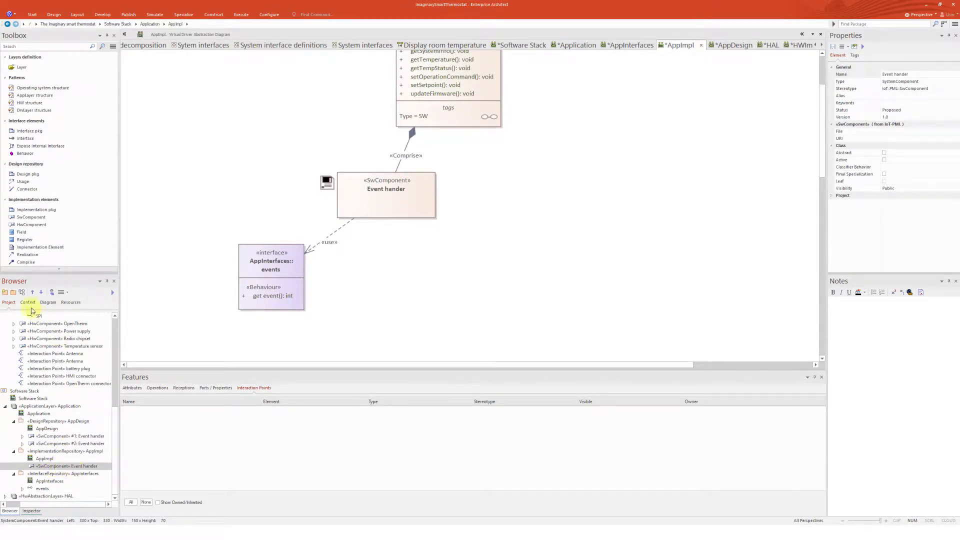
{"action": "left_click", "coordinate": [22, 292]}
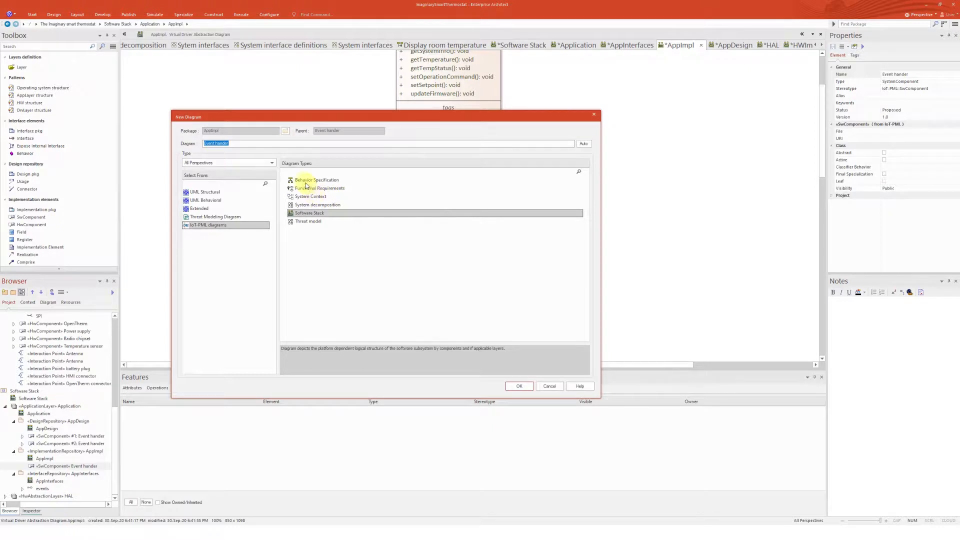
{"action": "left_click", "coordinate": [306, 182]}
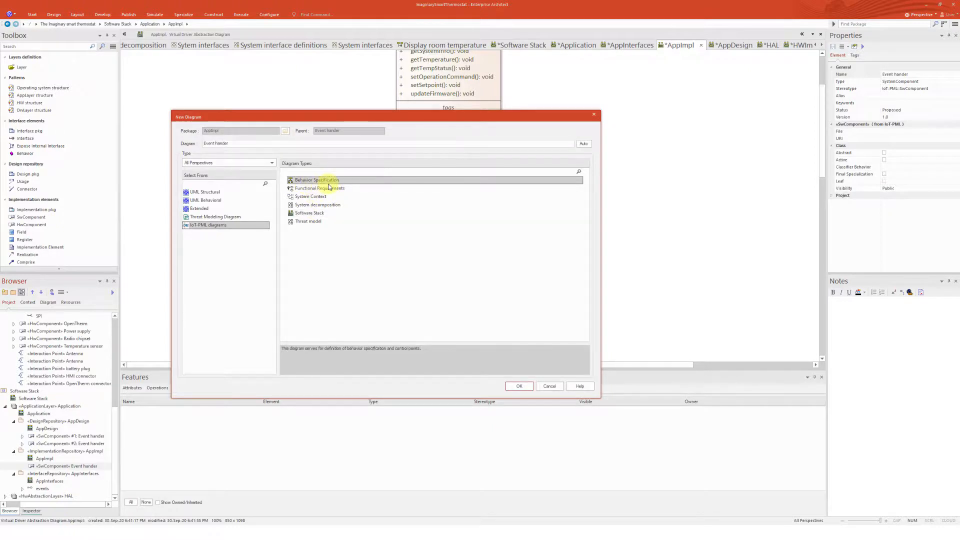
{"action": "left_click", "coordinate": [520, 386]}
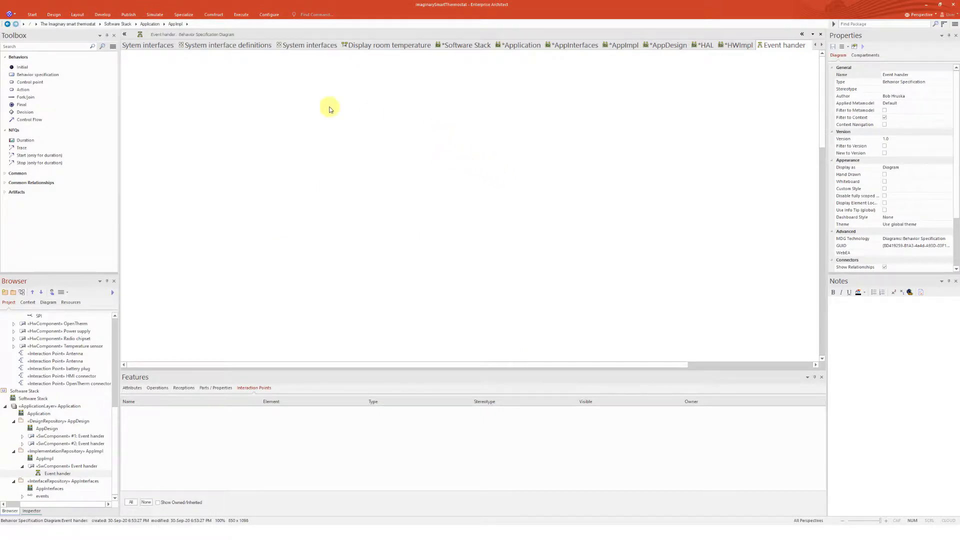
Add a Behavior specification element to the diagram, keep its default name, enlarge it to about 330 by 390 and position it near the upper edge
{"action": "left_click_drag", "start_coordinate": [27, 76], "coordinate": [315, 87]}
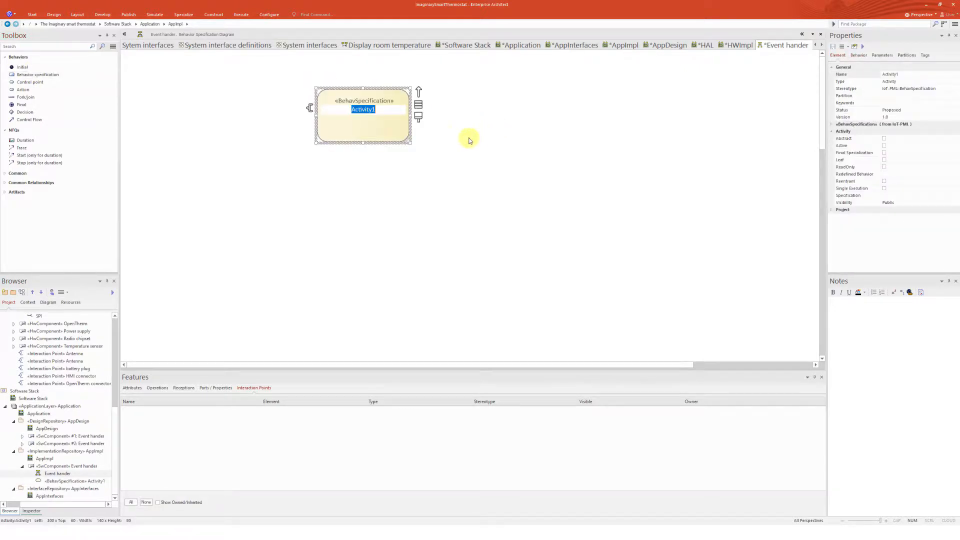
{"action": "left_click", "coordinate": [440, 135]}
{"action": "left_click", "coordinate": [385, 130]}
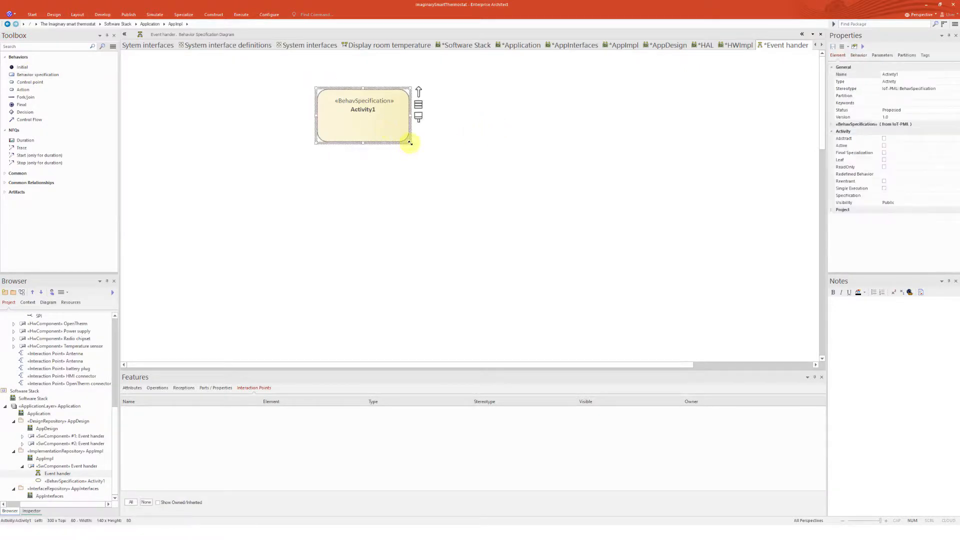
{"action": "left_click_drag", "start_coordinate": [410, 143], "coordinate": [543, 302]}
{"action": "left_click_drag", "start_coordinate": [534, 343], "coordinate": [534, 344]}
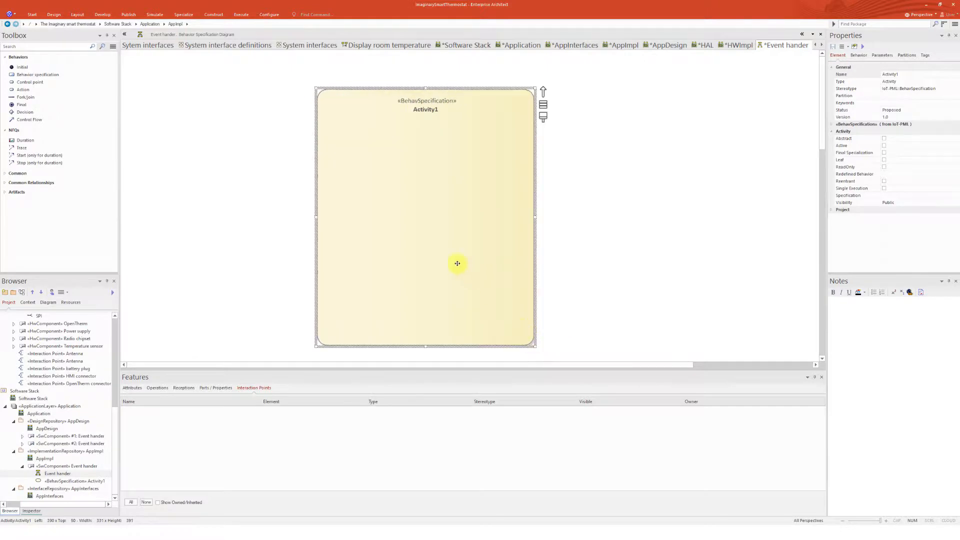
{"action": "left_click_drag", "start_coordinate": [479, 274], "coordinate": [413, 255]}
Place an Initial node inside the behavior specification, centred just below its title
{"action": "left_click", "coordinate": [22, 68]}
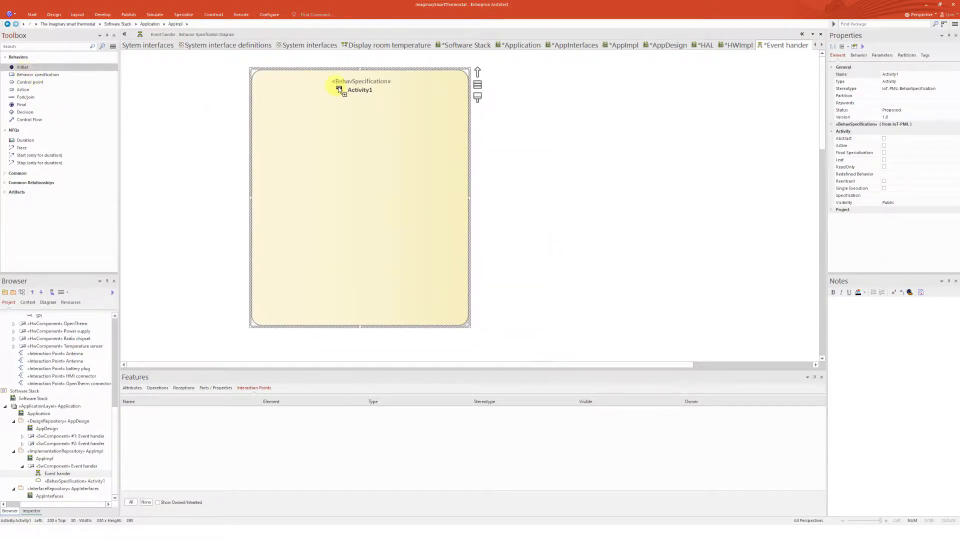
{"action": "left_click", "coordinate": [325, 108]}
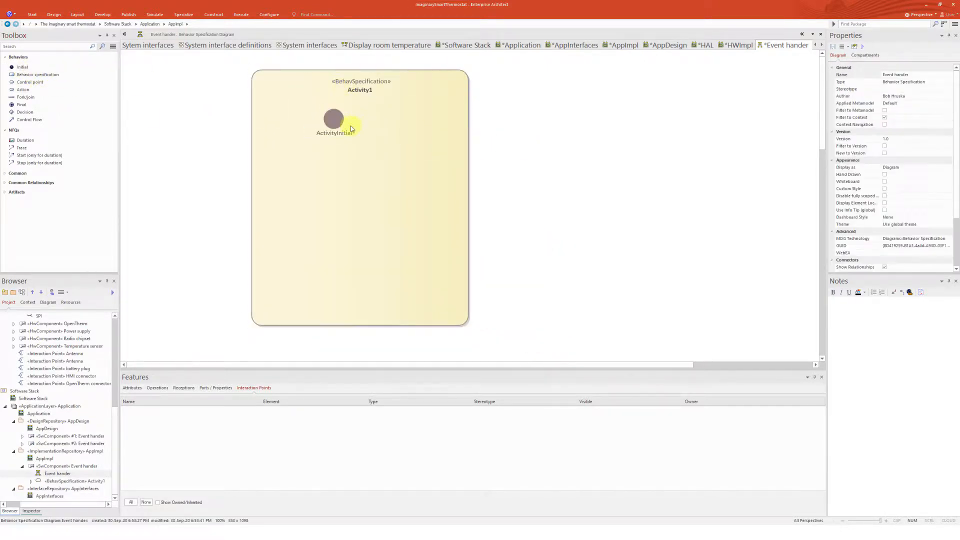
{"action": "left_click_drag", "start_coordinate": [332, 113], "coordinate": [351, 118]}
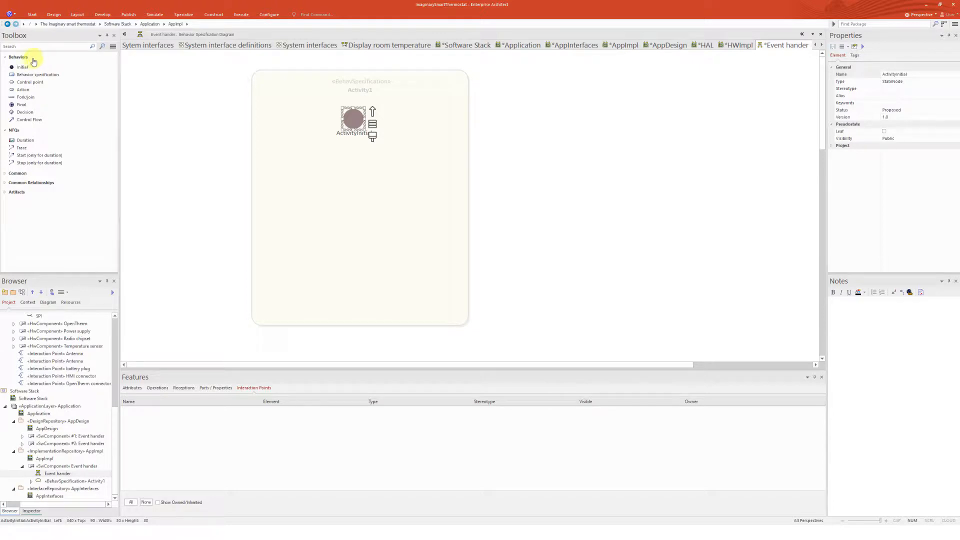
{"action": "left_click", "coordinate": [526, 148]}
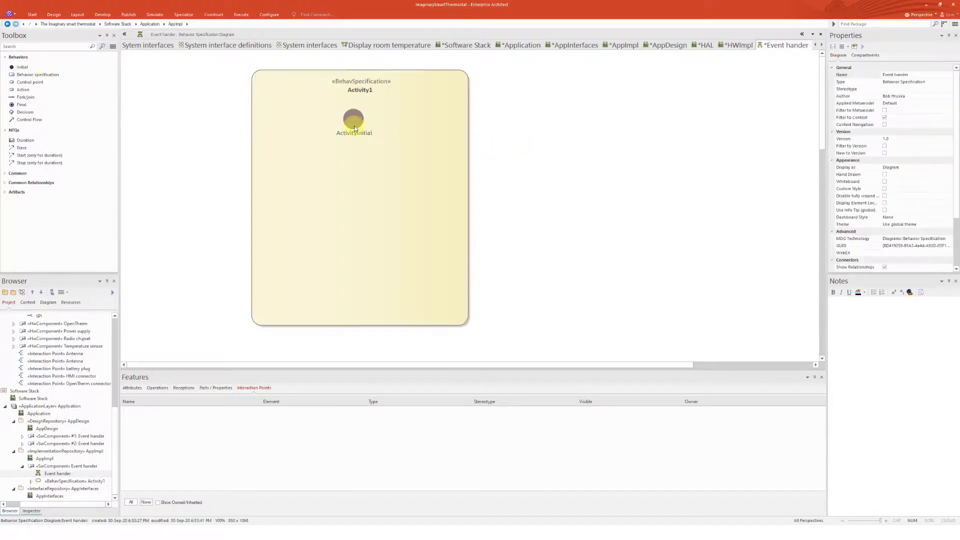
Add an Atomic action below the Initial node and link the Initial node to it with a ControlFlow
{"action": "left_click", "coordinate": [23, 89]}
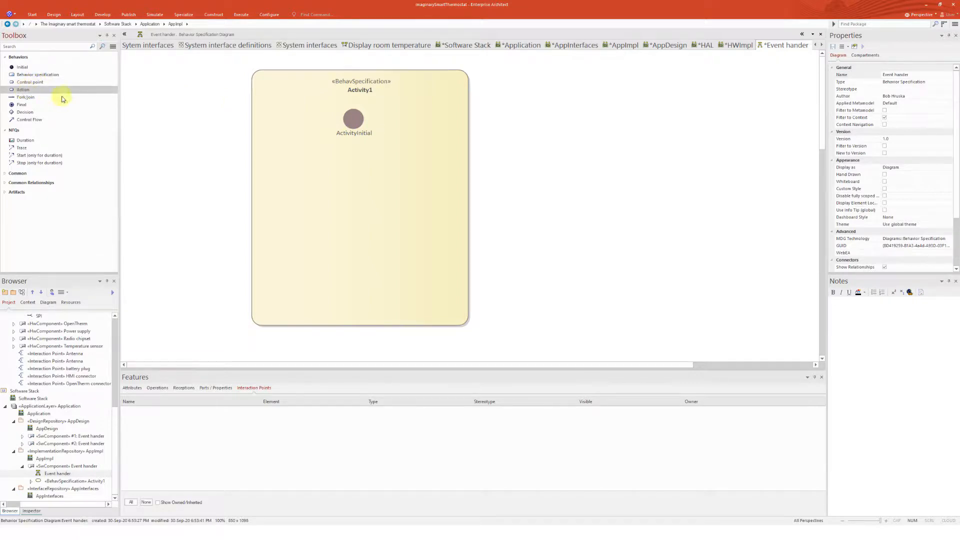
{"action": "left_click", "coordinate": [330, 154]}
{"action": "left_click", "coordinate": [345, 156]}
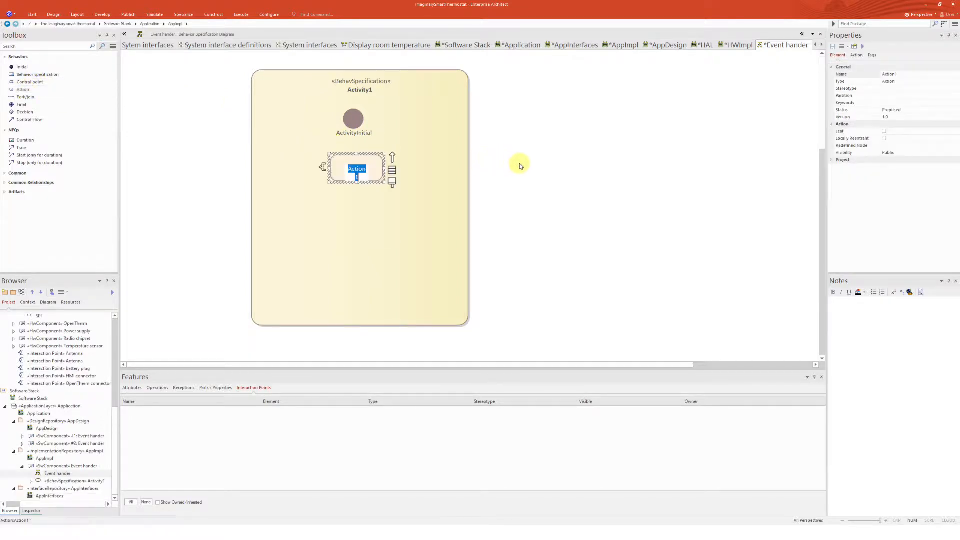
{"action": "left_click", "coordinate": [510, 162]}
{"action": "left_click", "coordinate": [354, 119]}
{"action": "left_click_drag", "start_coordinate": [370, 109], "coordinate": [396, 172]}
{"action": "left_click", "coordinate": [393, 170]}
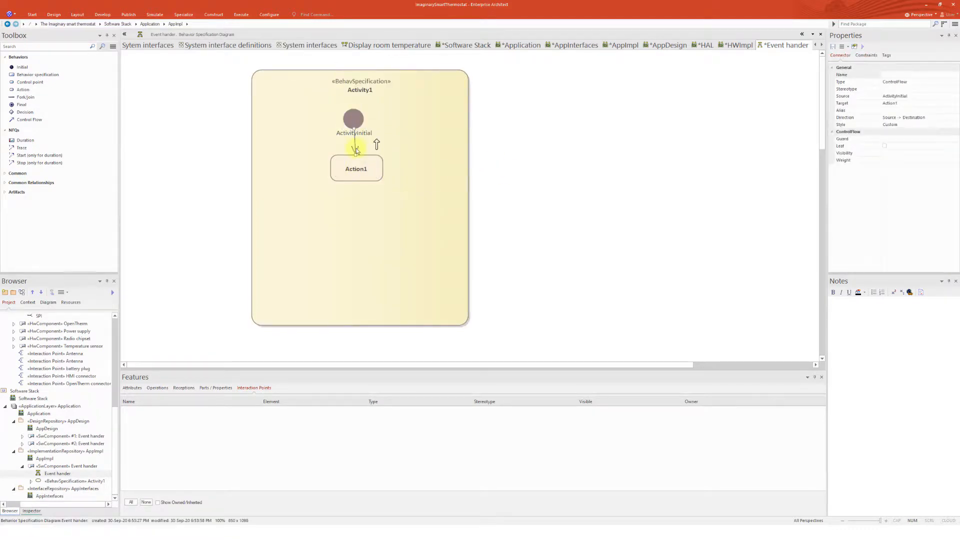
Extend the behavior specification element downward to a height of about 420
{"action": "left_click", "coordinate": [368, 304]}
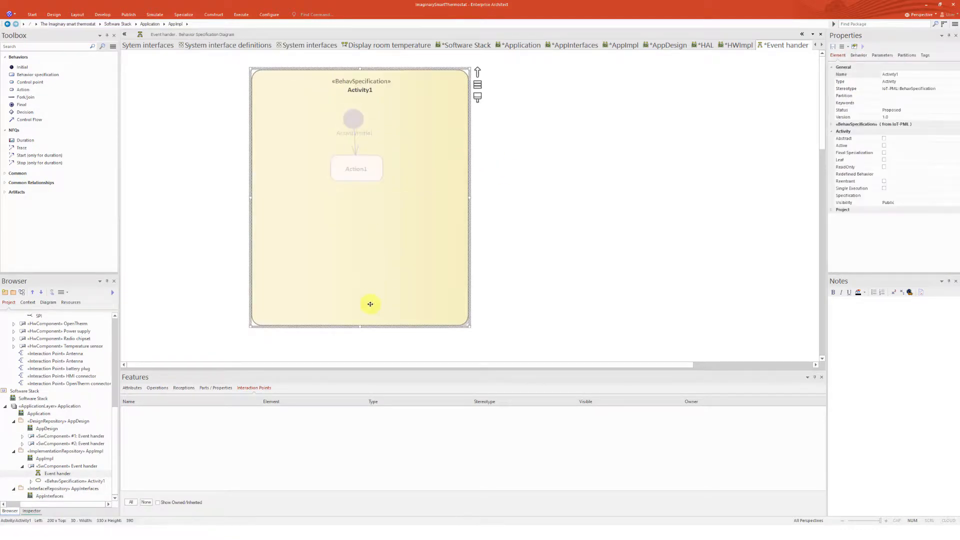
{"action": "left_click_drag", "start_coordinate": [357, 341], "coordinate": [358, 346]}
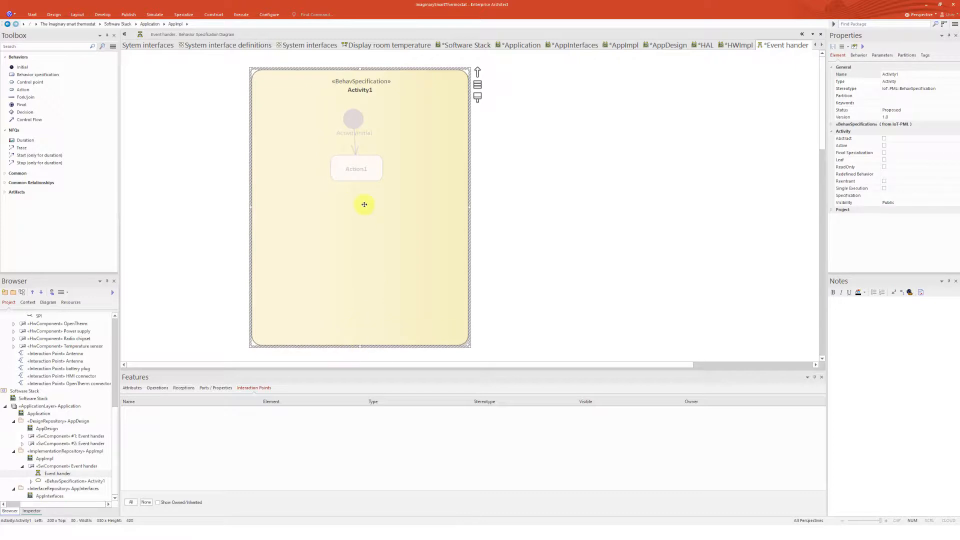
{"action": "left_click", "coordinate": [543, 173]}
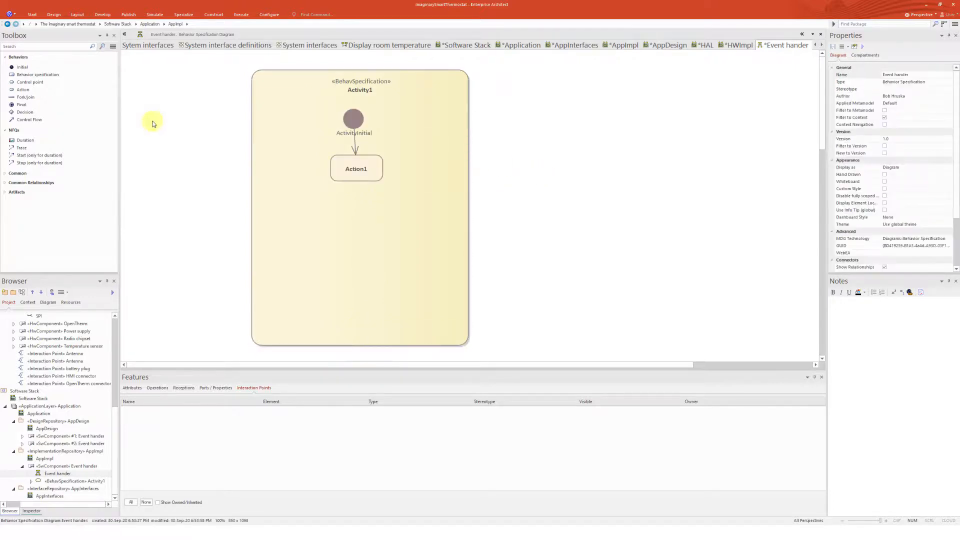
Add a Call Operation action inside the behavior specification, below Action1
{"action": "left_click", "coordinate": [23, 90]}
{"action": "left_click", "coordinate": [342, 218]}
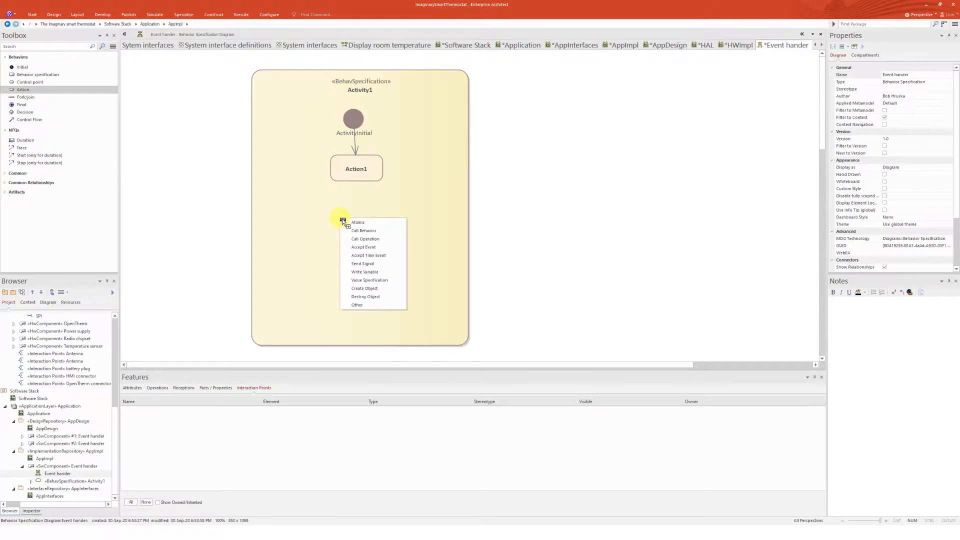
{"action": "left_click", "coordinate": [366, 239]}
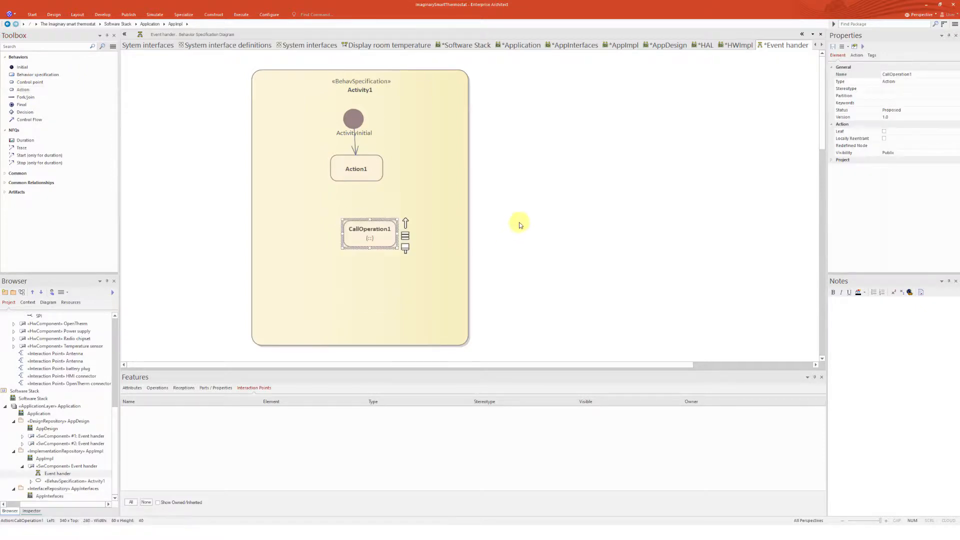
Set the Call Operation action's behavior to the get event() operation of the events interface in AppInterfaces
{"action": "left_click", "coordinate": [856, 56]}
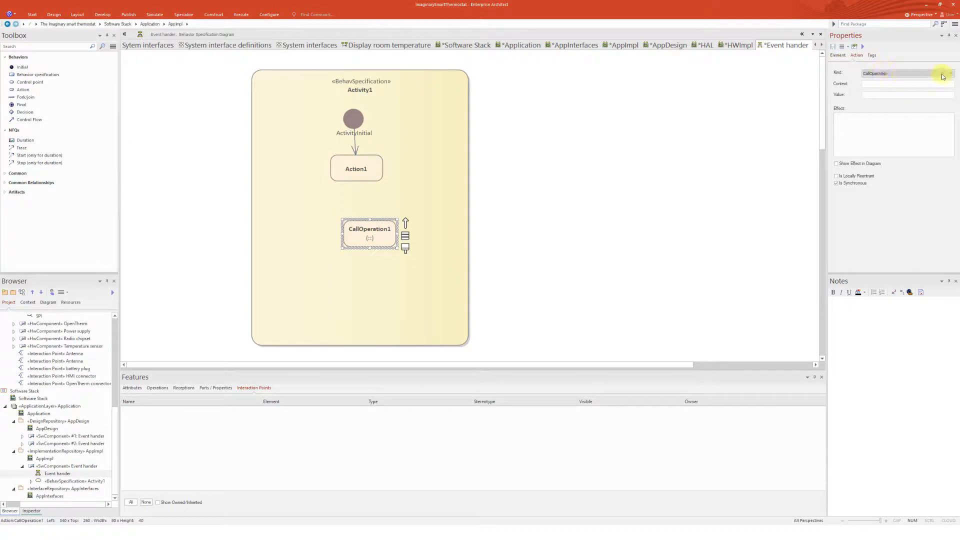
{"action": "left_click", "coordinate": [532, 218]}
{"action": "left_click", "coordinate": [370, 236]}
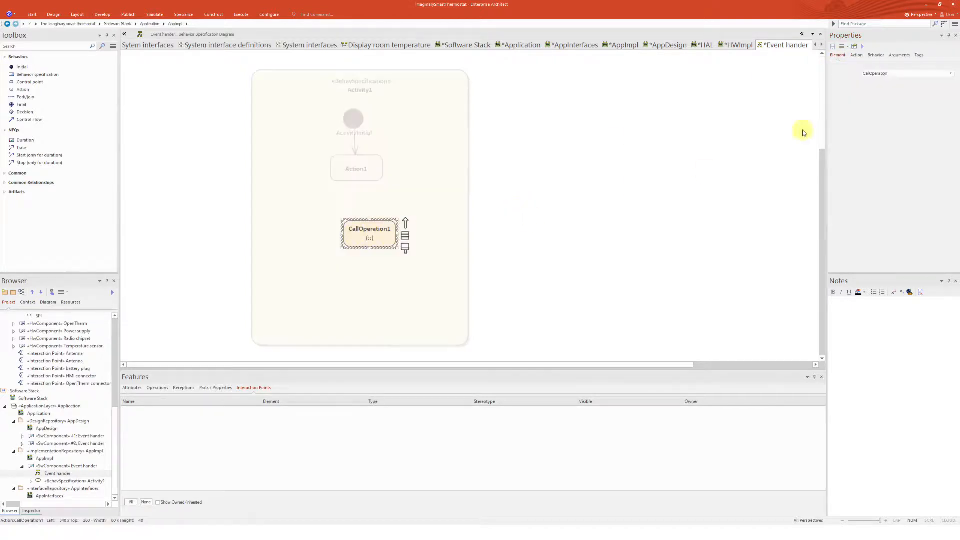
{"action": "left_click", "coordinate": [876, 55]}
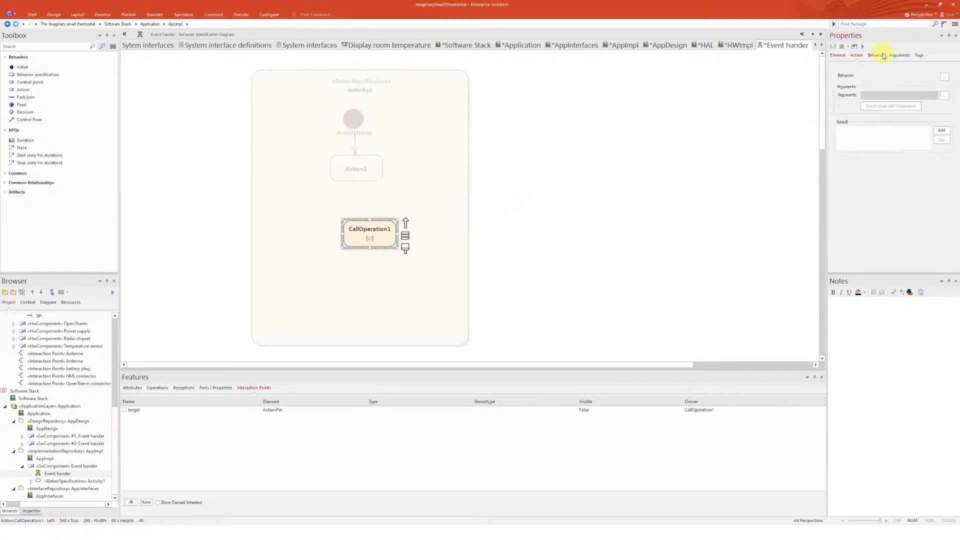
{"action": "left_click", "coordinate": [944, 76]}
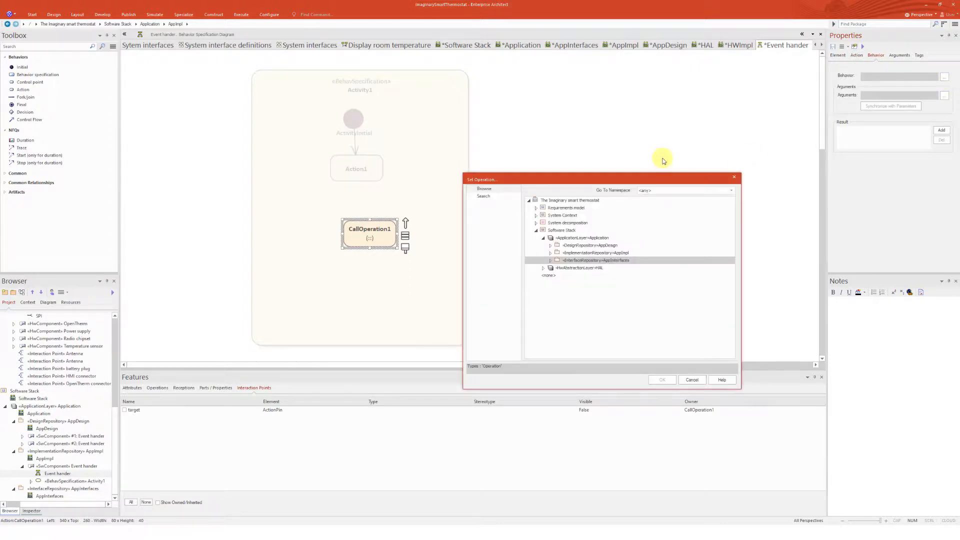
{"action": "left_click", "coordinate": [550, 261]}
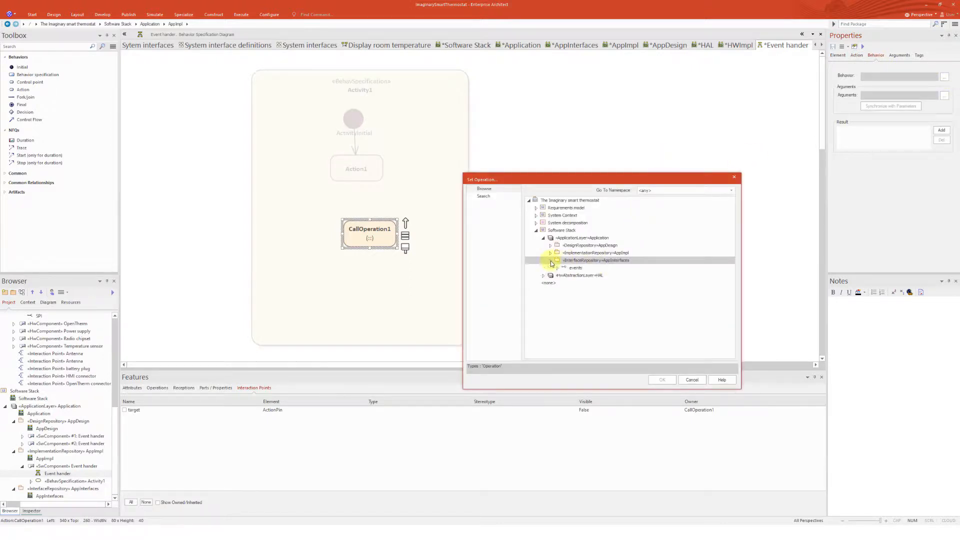
{"action": "left_click", "coordinate": [558, 268]}
{"action": "left_click", "coordinate": [578, 275]}
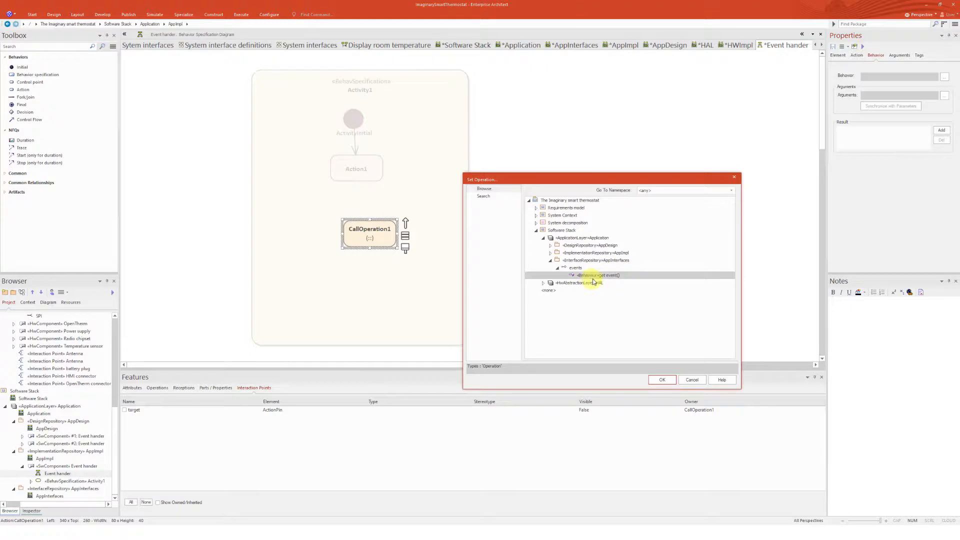
{"action": "left_click", "coordinate": [663, 380]}
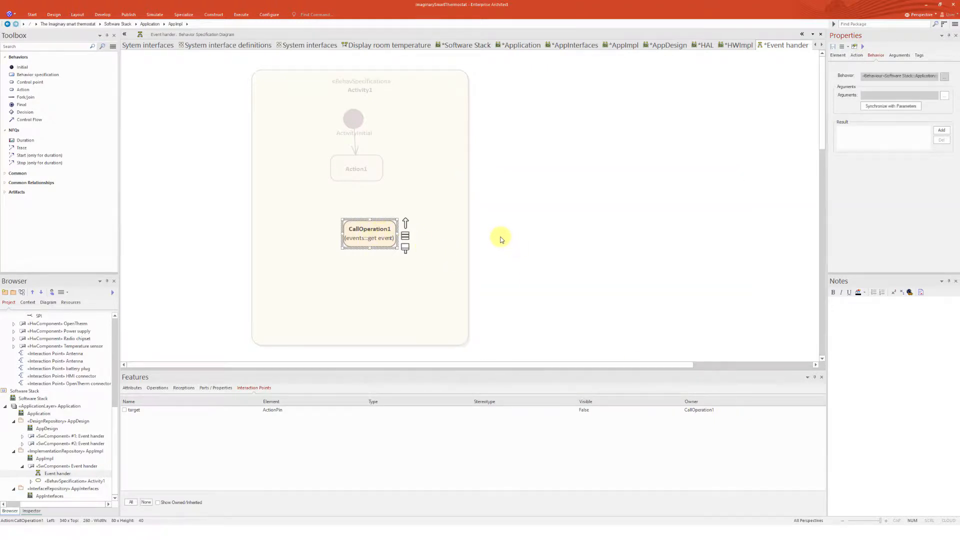
Align the Call Operation action beneath Action1 and link Action1 to it with a ControlFlow
{"action": "left_click_drag", "start_coordinate": [377, 230], "coordinate": [364, 231]}
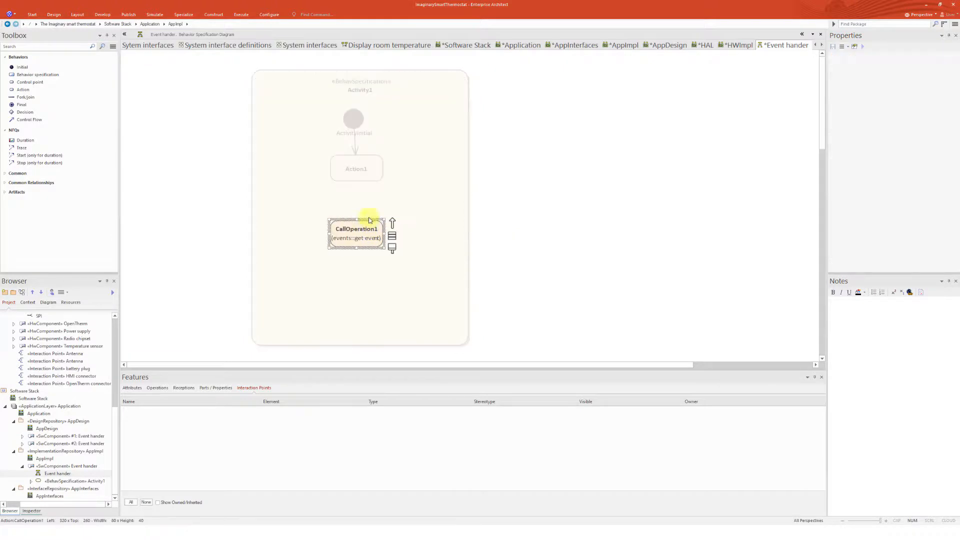
{"action": "left_click", "coordinate": [368, 171]}
{"action": "left_click_drag", "start_coordinate": [391, 158], "coordinate": [386, 231]}
{"action": "left_click", "coordinate": [395, 237]}
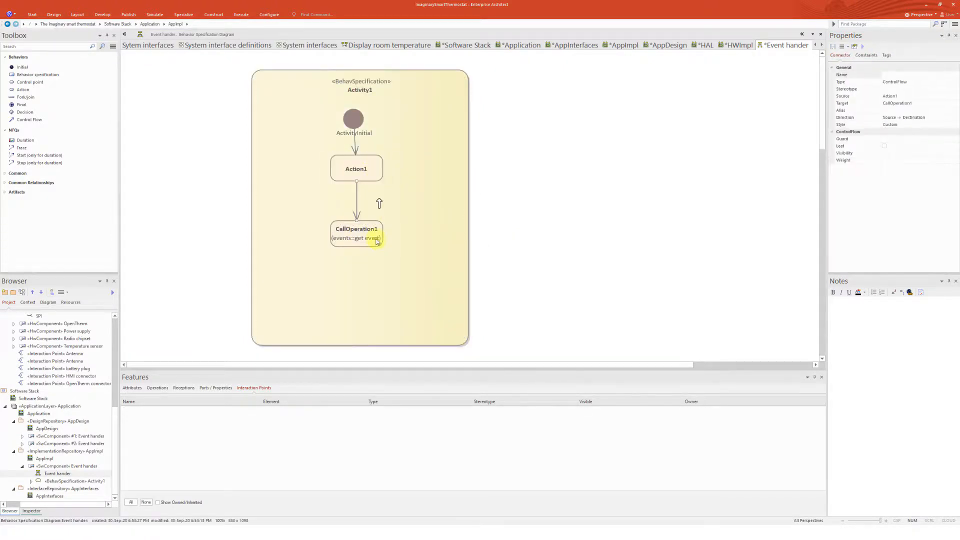
Add an Atomic action below the Call Operation action and link the Call Operation action to it with a ControlFlow
{"action": "left_click", "coordinate": [37, 90]}
{"action": "left_click", "coordinate": [339, 261]}
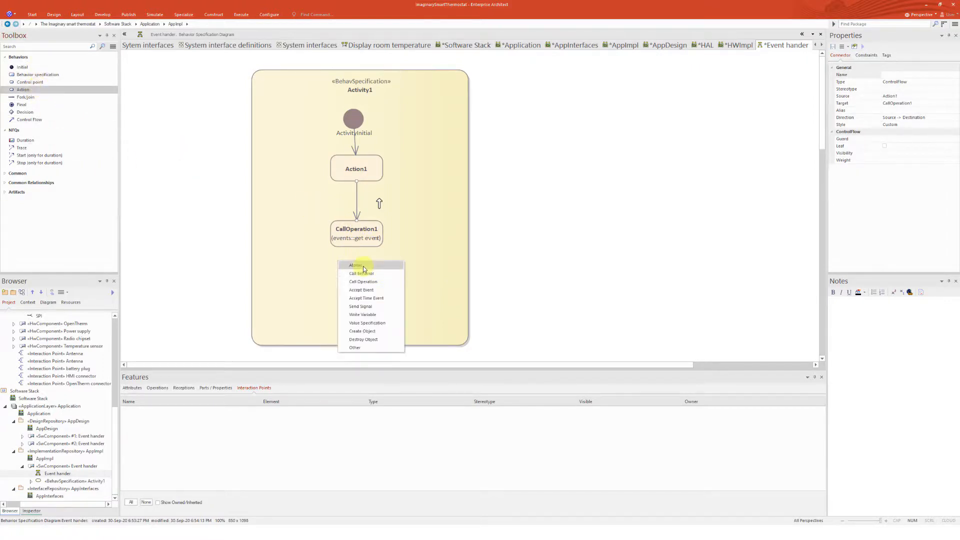
{"action": "left_click", "coordinate": [369, 266]}
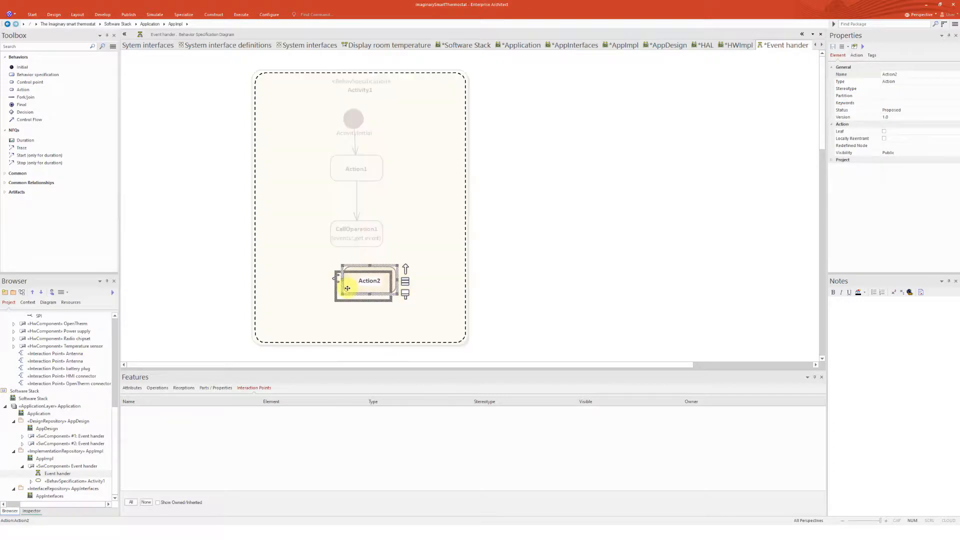
{"action": "left_click", "coordinate": [359, 240]}
{"action": "left_click_drag", "start_coordinate": [390, 225], "coordinate": [350, 293]}
{"action": "left_click", "coordinate": [372, 279]}
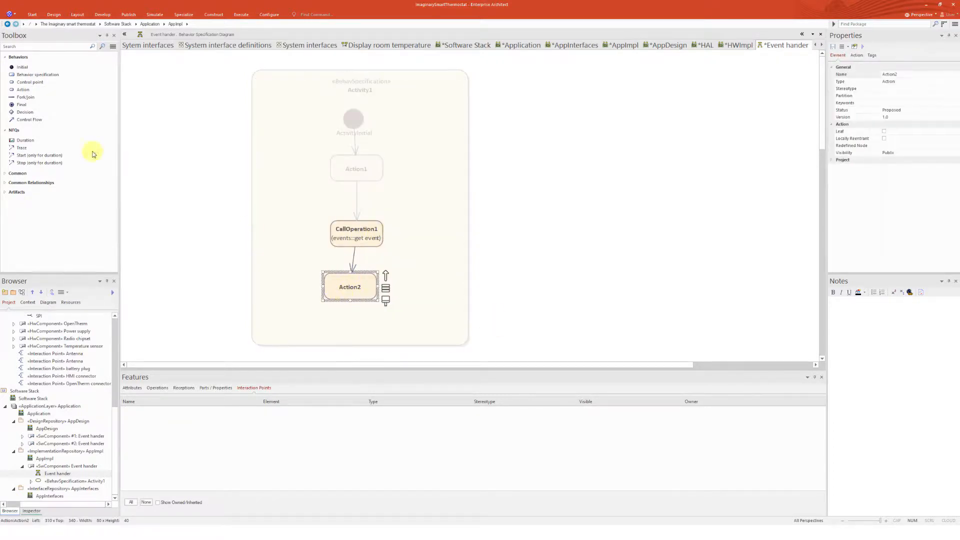
Place a Final node at the bottom of the behavior specification and link Action2 to it with a ControlFlow
{"action": "left_click_drag", "start_coordinate": [30, 105], "coordinate": [344, 319]}
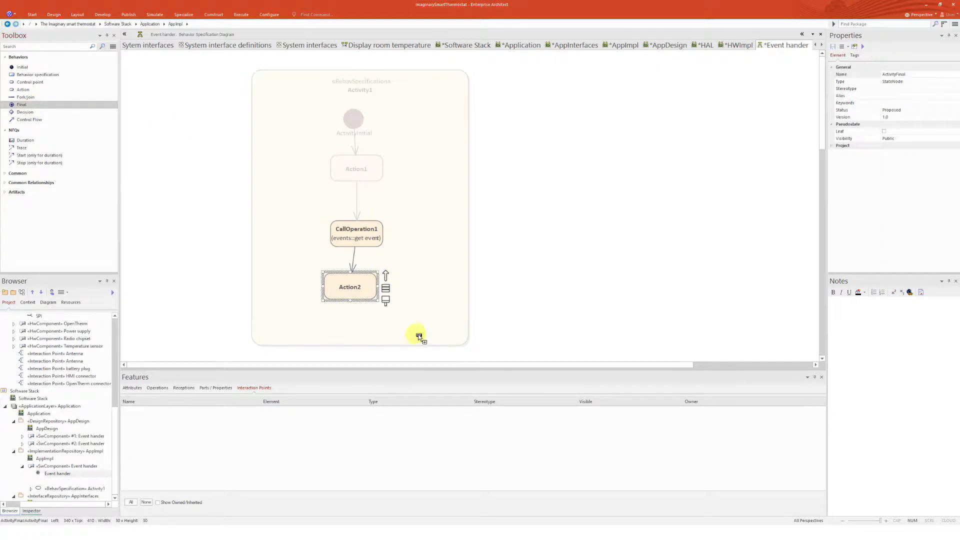
{"action": "left_click", "coordinate": [545, 318]}
{"action": "left_click", "coordinate": [367, 284]}
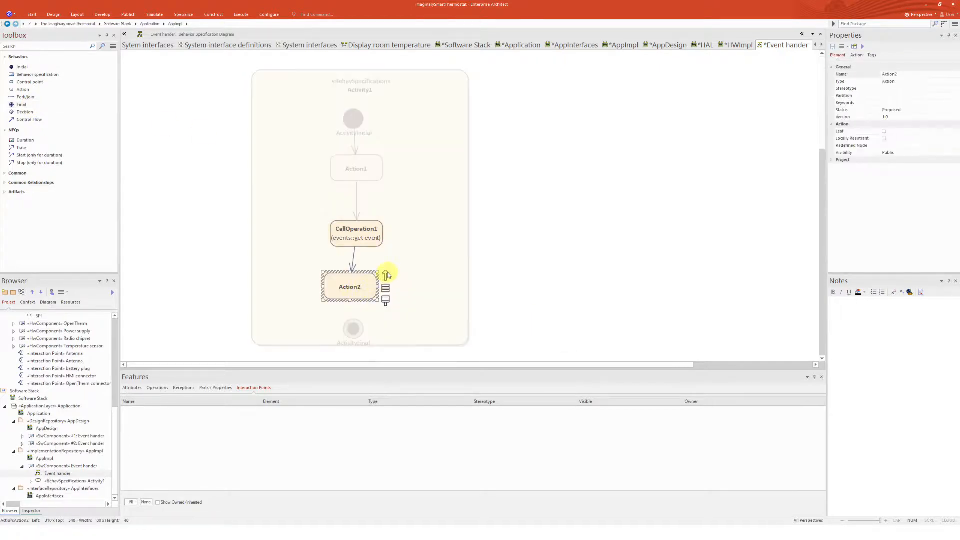
{"action": "left_click_drag", "start_coordinate": [388, 271], "coordinate": [353, 327]}
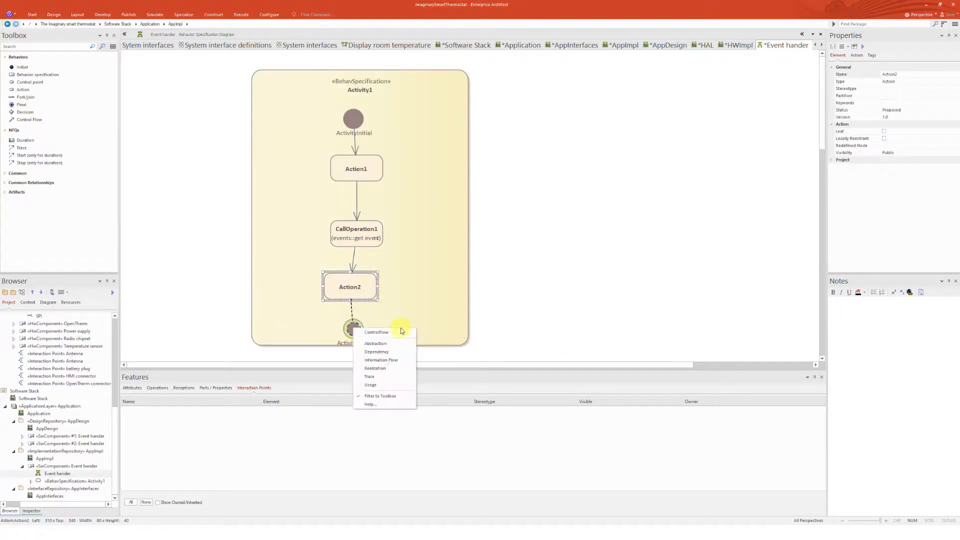
{"action": "left_click", "coordinate": [372, 330]}
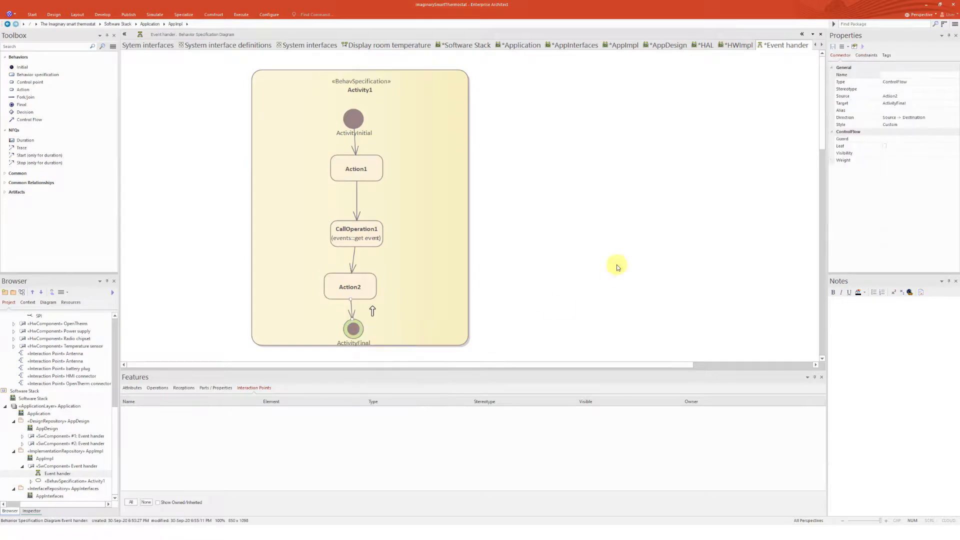
Apply the ControlPoint stereotype to Action1 and Action2 in the behavior specification
{"action": "left_click", "coordinate": [457, 313]}
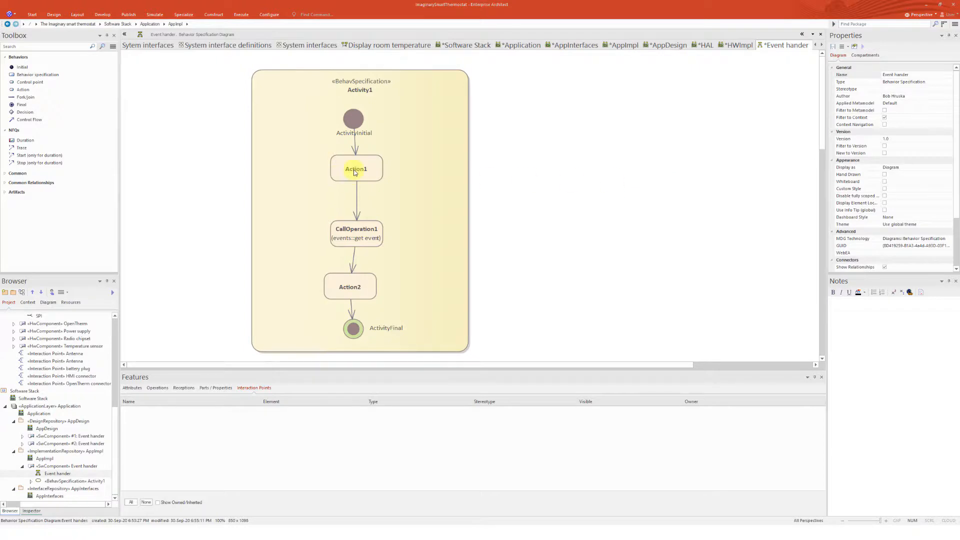
{"action": "left_click", "coordinate": [21, 84]}
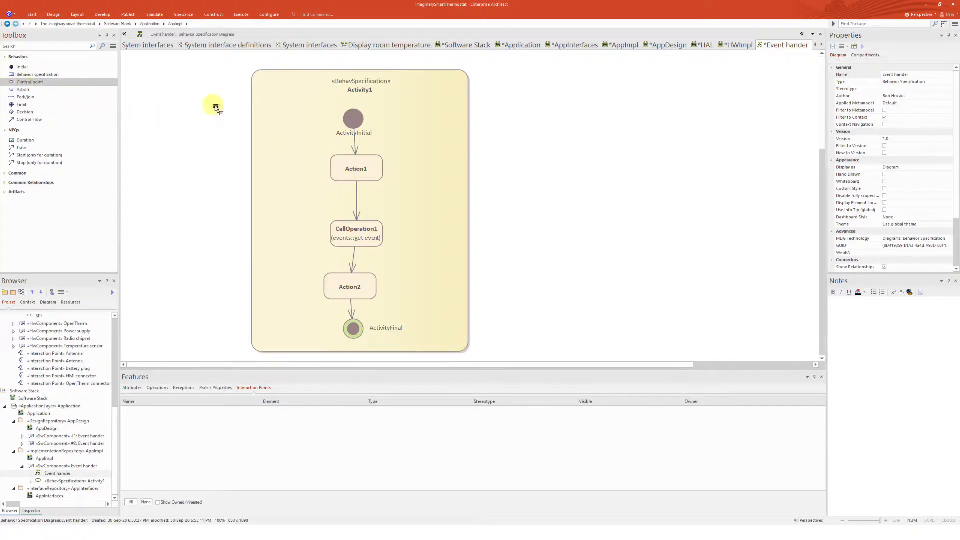
{"action": "left_click", "coordinate": [351, 172]}
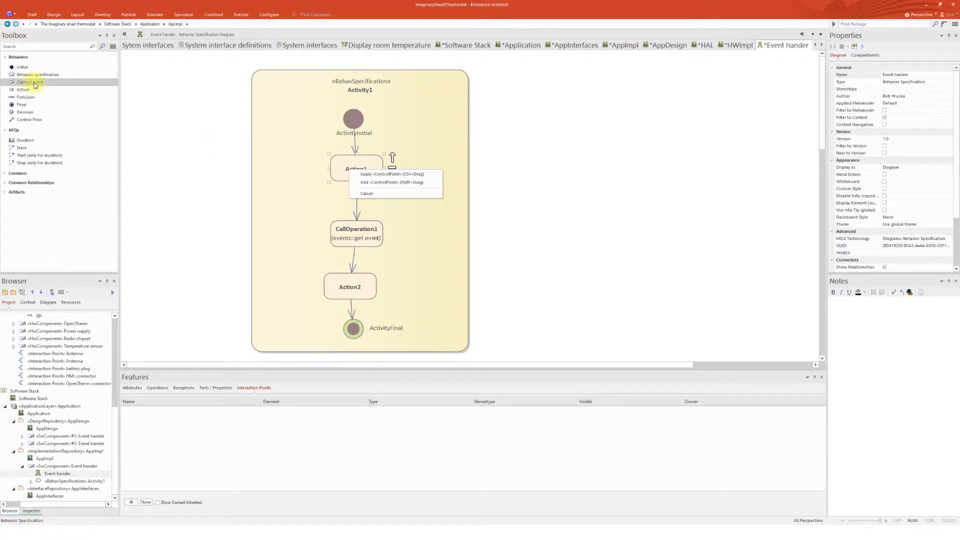
{"action": "left_click", "coordinate": [391, 175]}
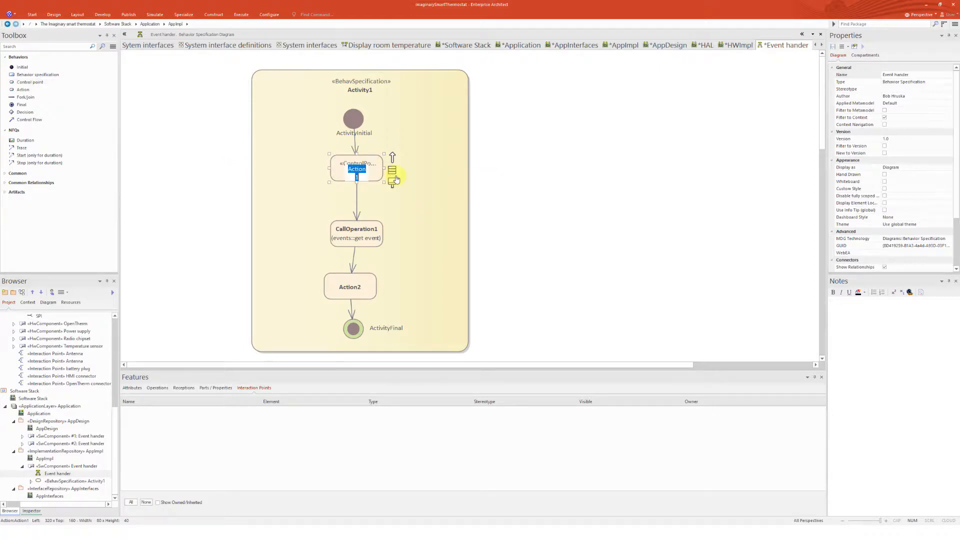
{"action": "left_click", "coordinate": [34, 83]}
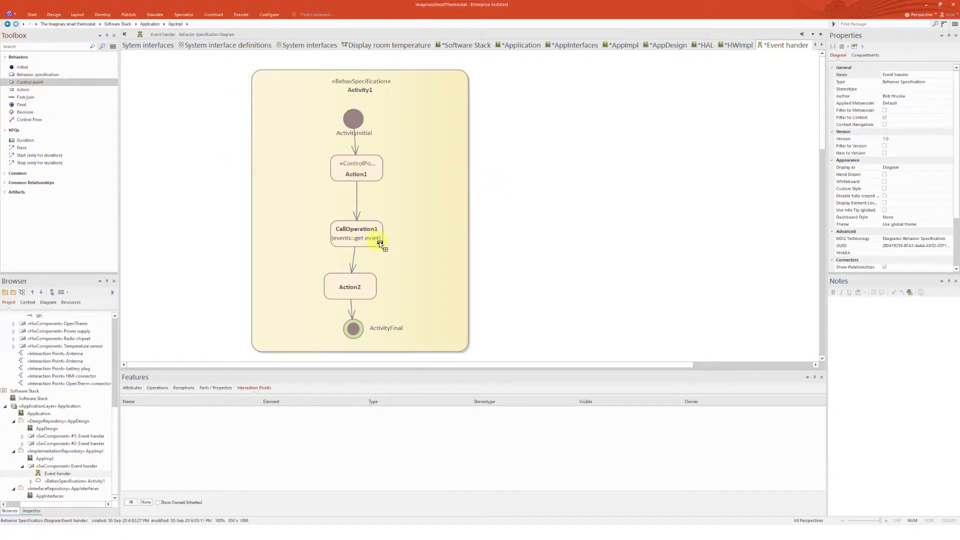
{"action": "left_click", "coordinate": [370, 283]}
{"action": "left_click", "coordinate": [399, 284]}
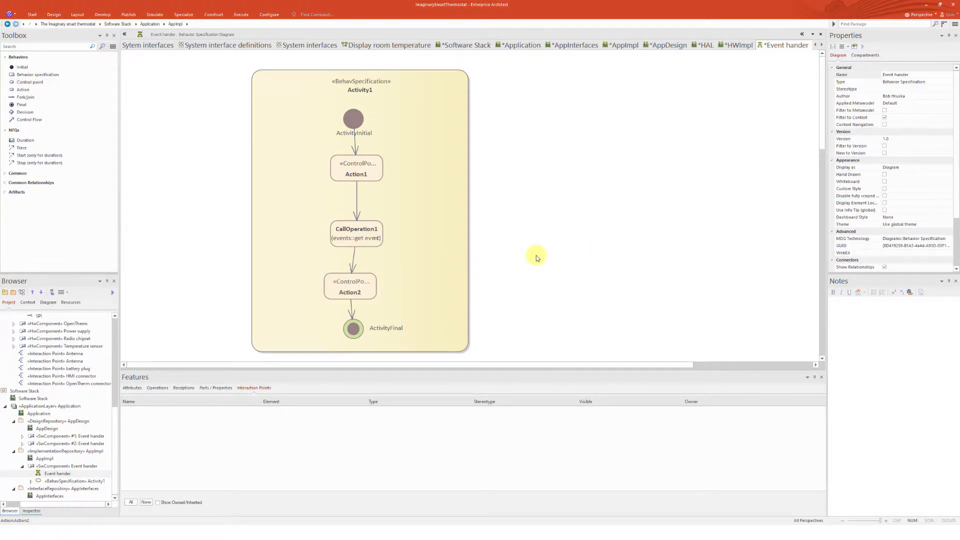
Place a Duration NFQ element in the empty space beside the Activity1 behavior specification and select it
{"action": "left_click", "coordinate": [25, 139]}
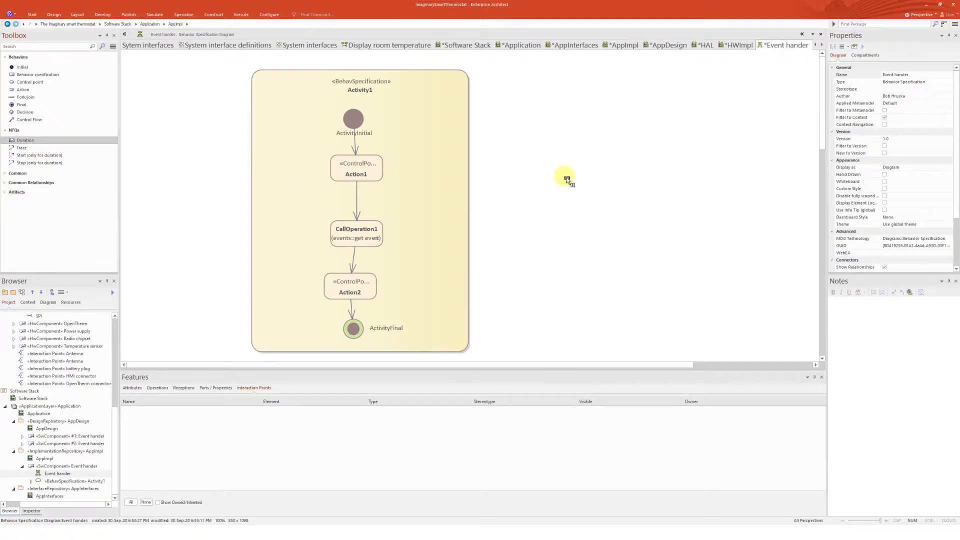
{"action": "left_click", "coordinate": [556, 162]}
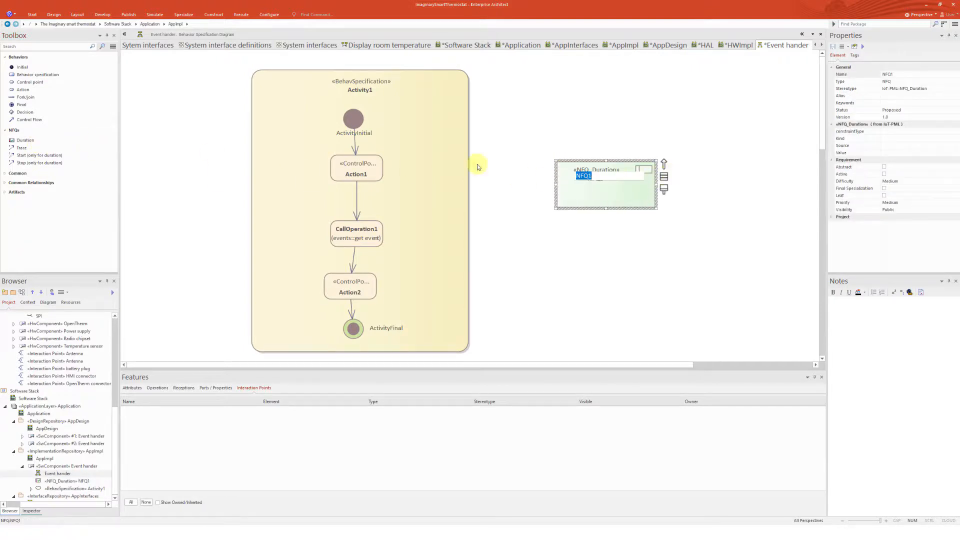
{"action": "left_click", "coordinate": [695, 172]}
{"action": "double_click", "coordinate": [642, 178]}
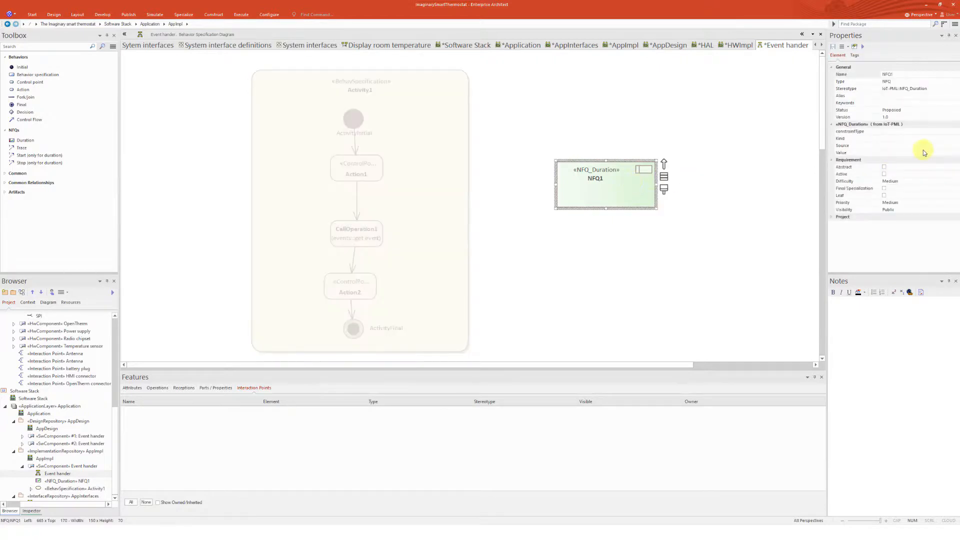
Set the duration NFQ's constraintType to ConstValue and its kind to requirement
{"action": "left_click", "coordinate": [940, 131]}
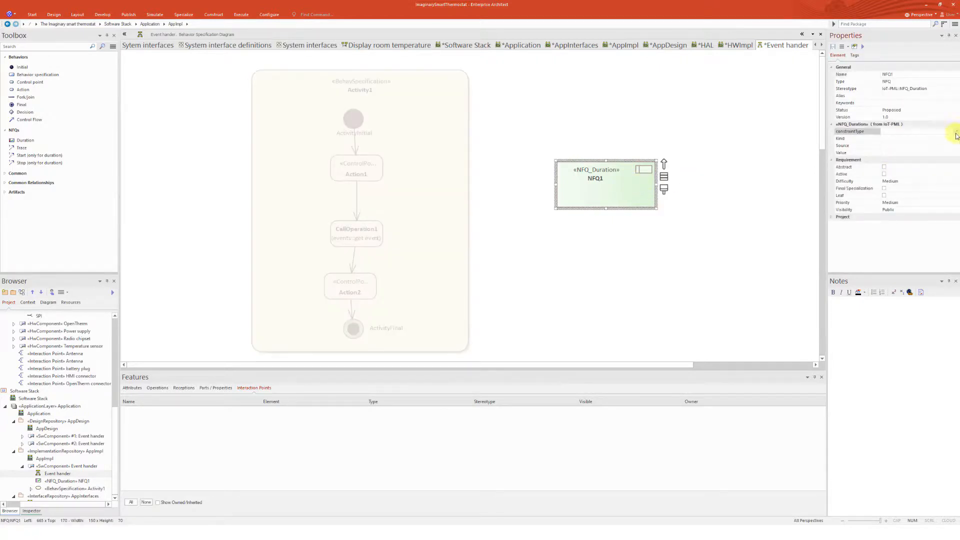
{"action": "left_click", "coordinate": [953, 131]}
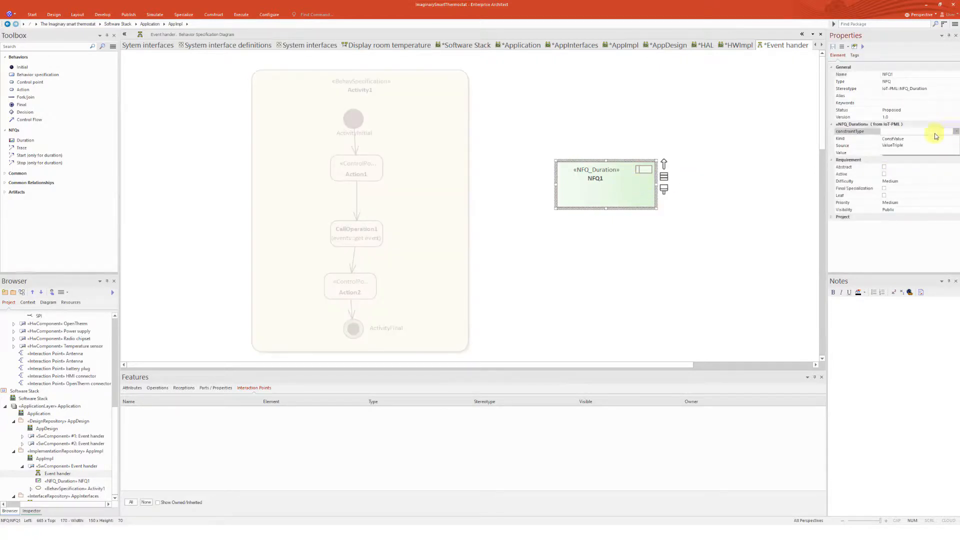
{"action": "left_click", "coordinate": [909, 139]}
{"action": "left_click", "coordinate": [940, 141]}
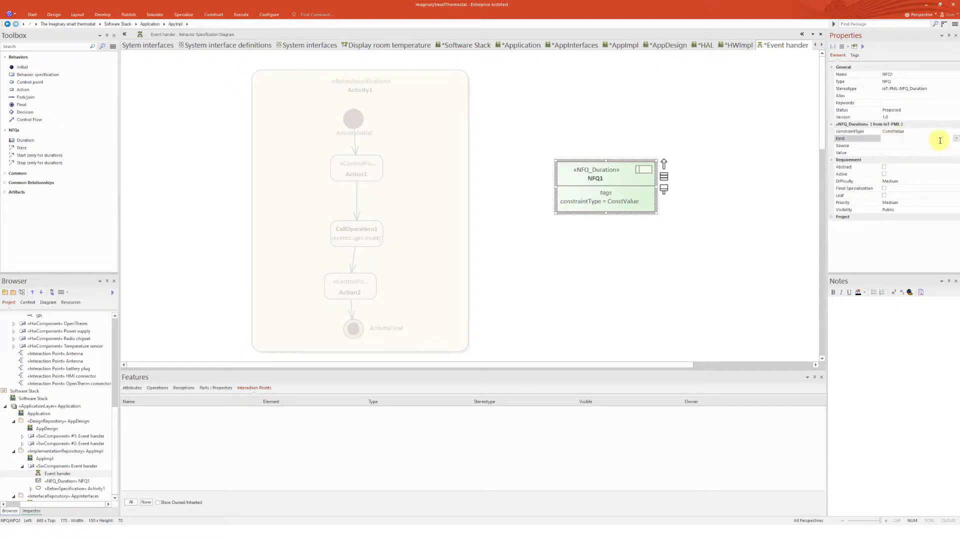
{"action": "left_click", "coordinate": [955, 138]}
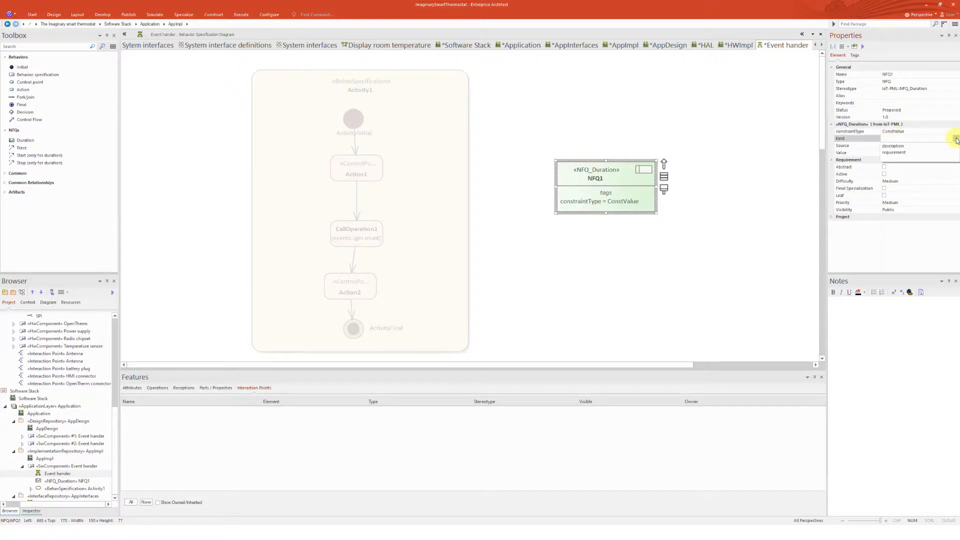
{"action": "left_click", "coordinate": [900, 151]}
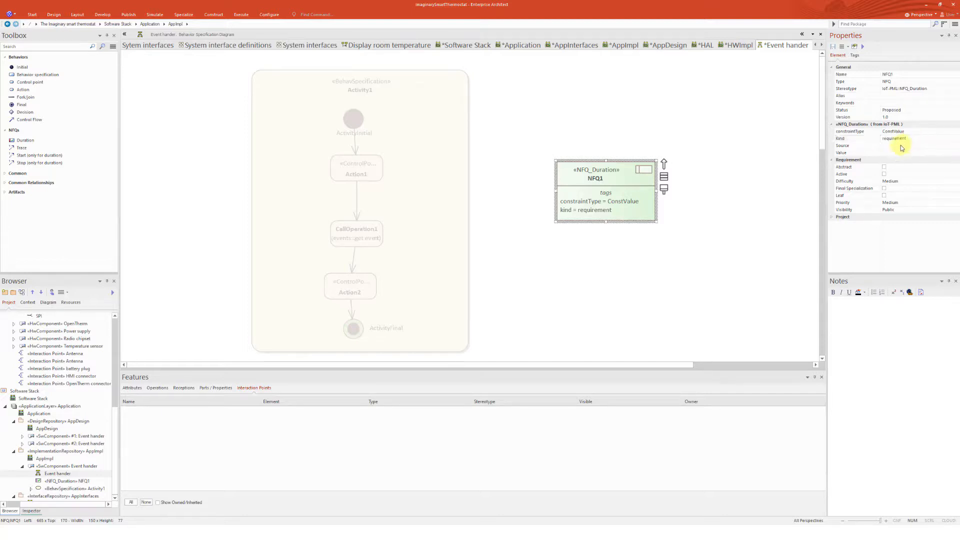
{"action": "left_click", "coordinate": [892, 145]}
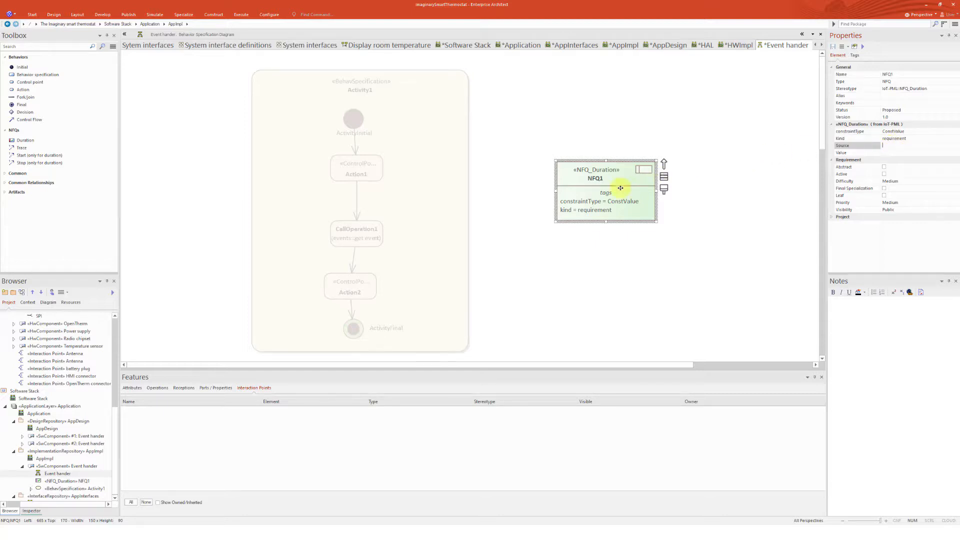
{"action": "left_click", "coordinate": [641, 205]}
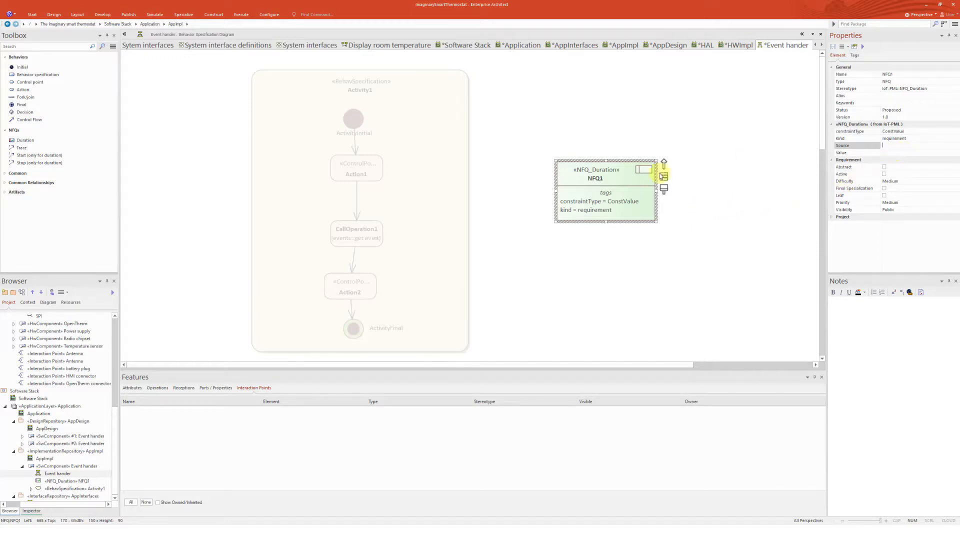
{"action": "left_click", "coordinate": [697, 216]}
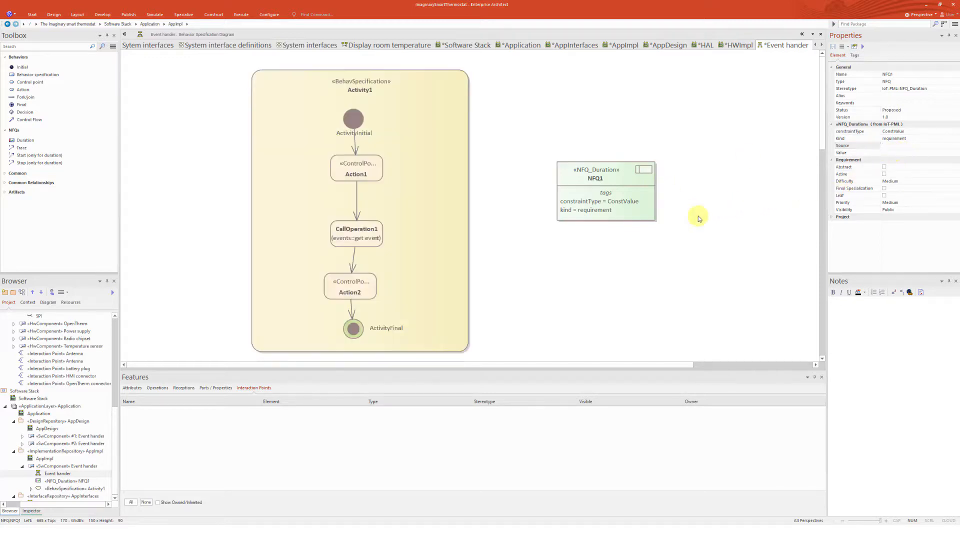
Link NFQ1 to Action1 with a Start connector and to Action2 with a Stop connector, and save the diagram
{"action": "left_click", "coordinate": [31, 158]}
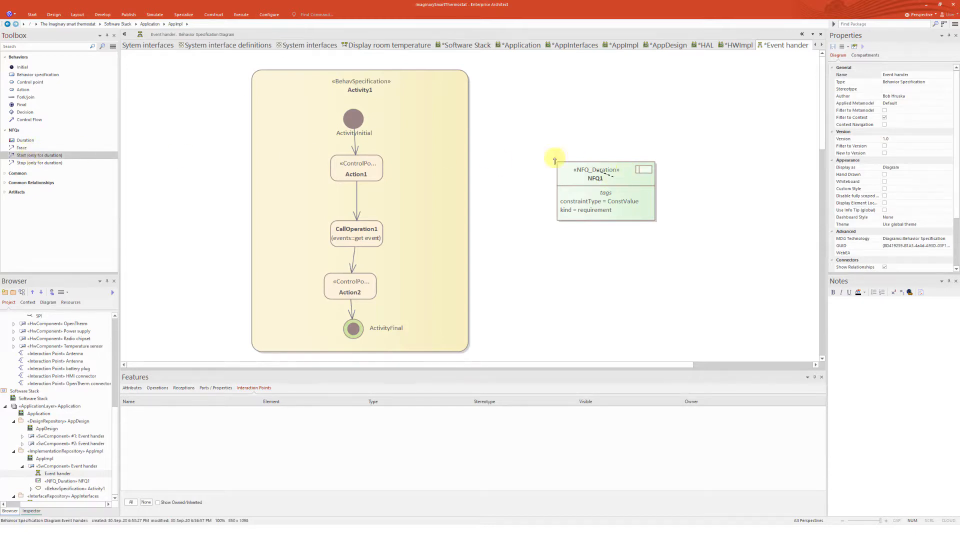
{"action": "left_click_drag", "start_coordinate": [557, 165], "coordinate": [377, 172]}
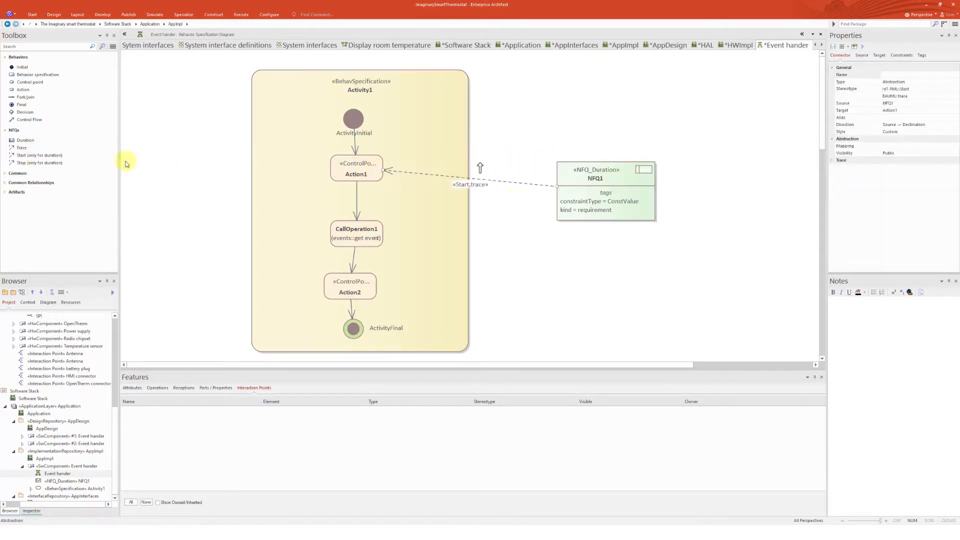
{"action": "left_click", "coordinate": [26, 164]}
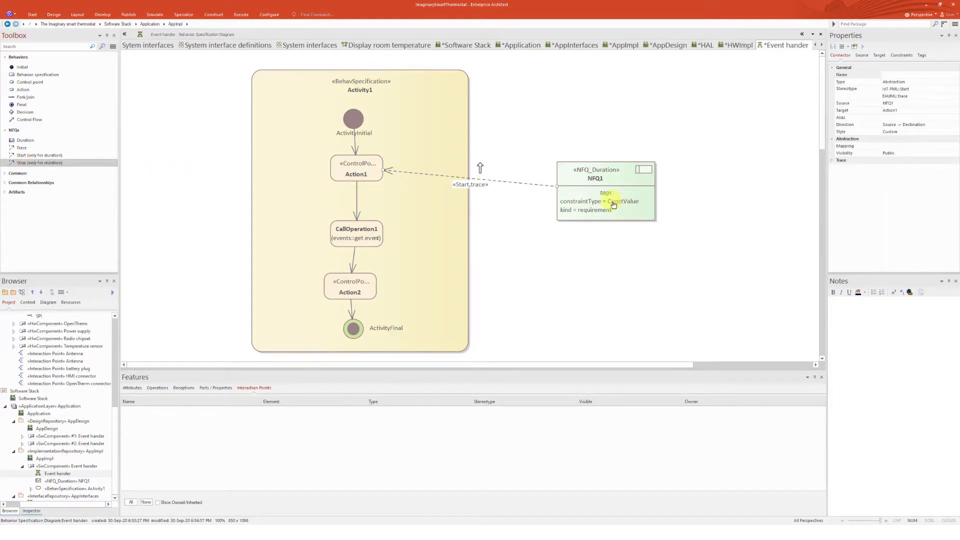
{"action": "mouse_move", "coordinate": [613, 204]}
{"action": "left_mouse_down"}
{"action": "mouse_move", "coordinate": [602, 220]}
{"action": "mouse_move", "coordinate": [428, 251]}
{"action": "mouse_move", "coordinate": [364, 293]}
{"action": "left_mouse_up"}
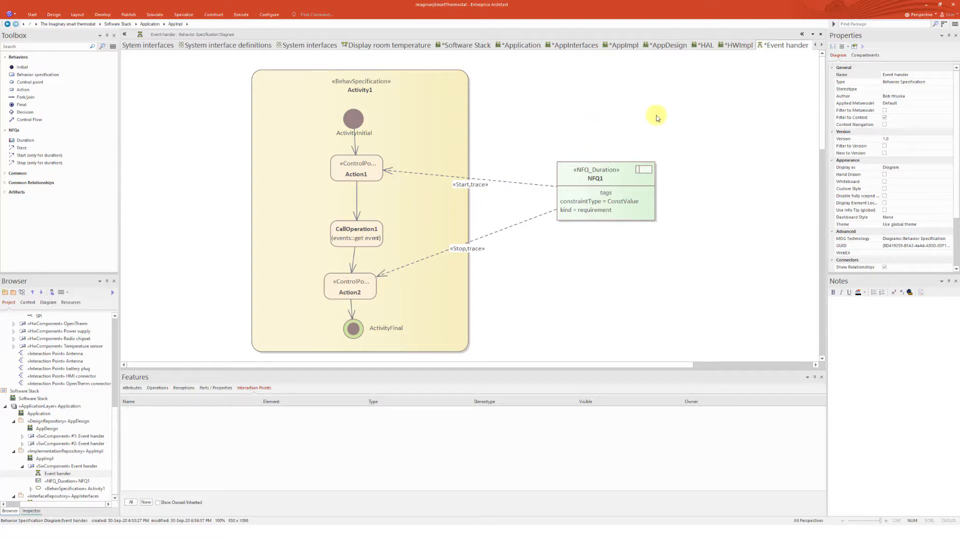
{"action": "key", "text": "ctrl+s"}
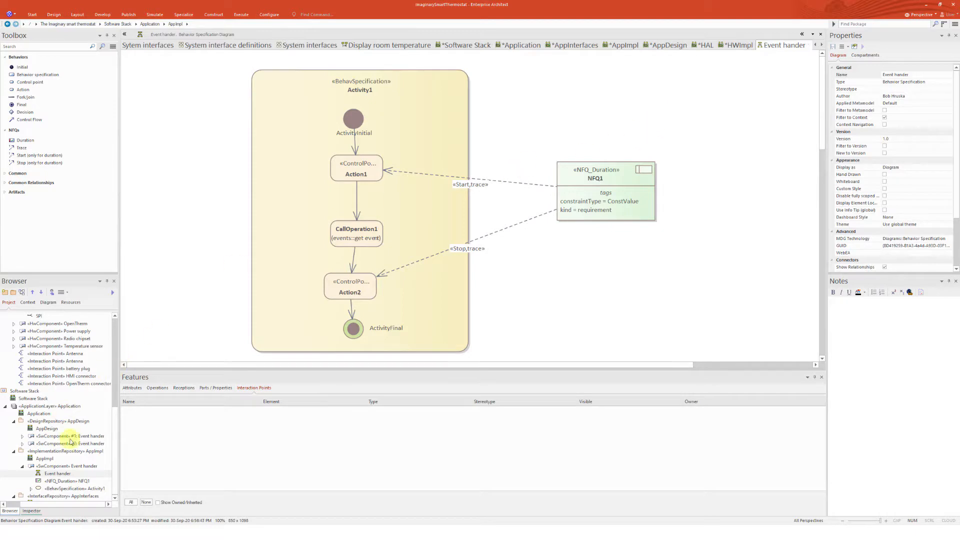
Open the AppImpl diagram and place a Memory NFQ element beside the Event hander component
{"action": "double_click", "coordinate": [44, 459]}
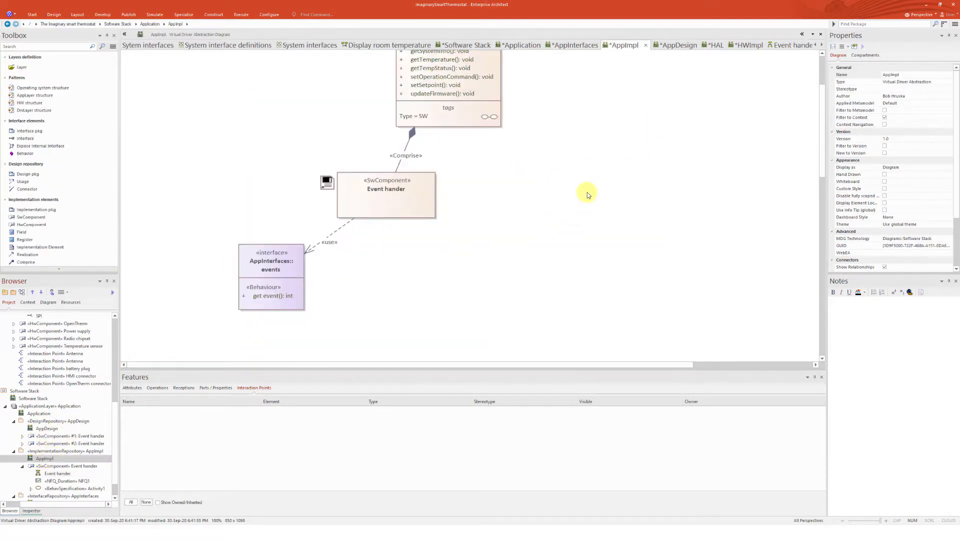
{"action": "scroll", "coordinate": [580, 187], "scroll_direction": "up", "scroll_amount": 3}
{"action": "left_click", "coordinate": [404, 295]}
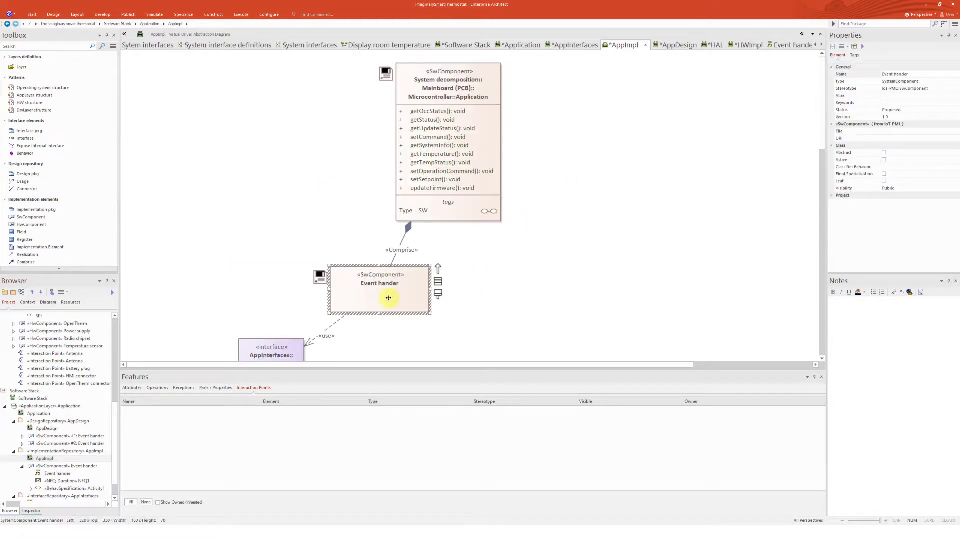
{"action": "scroll", "coordinate": [62, 199], "scroll_direction": "down", "scroll_amount": 3}
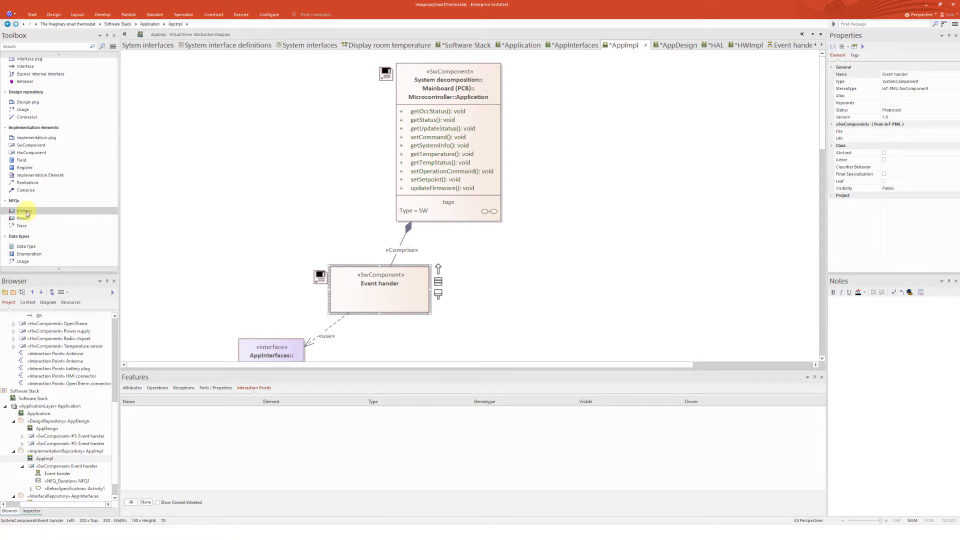
{"action": "left_click", "coordinate": [25, 211]}
{"action": "left_click", "coordinate": [555, 260]}
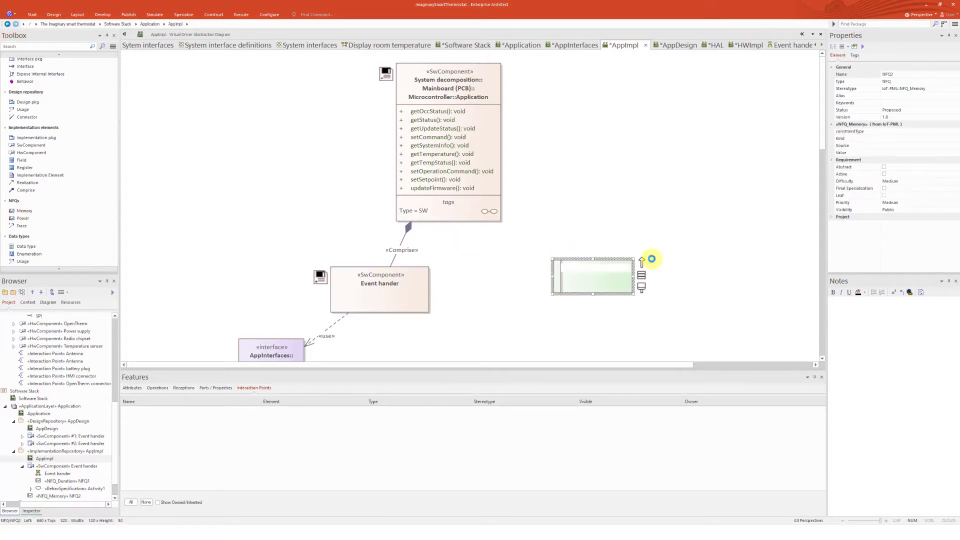
{"action": "left_click", "coordinate": [675, 270]}
{"action": "left_click", "coordinate": [632, 276]}
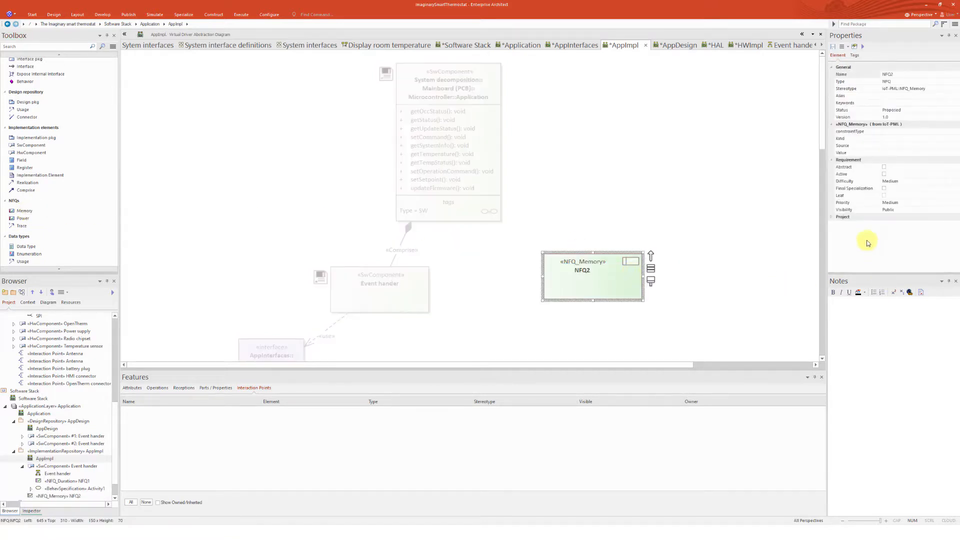
{"action": "left_click", "coordinate": [905, 132]}
{"action": "left_click", "coordinate": [955, 131]}
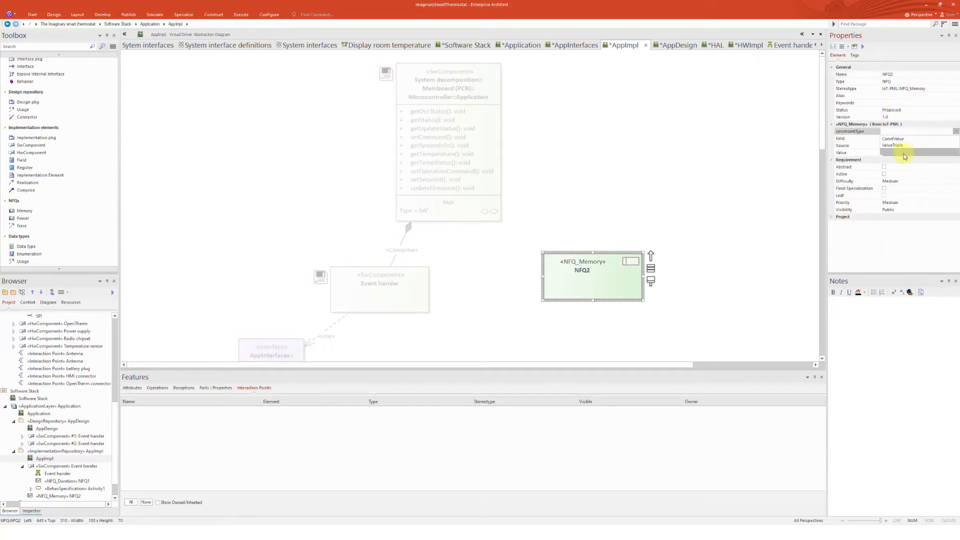
{"action": "left_click", "coordinate": [868, 147]}
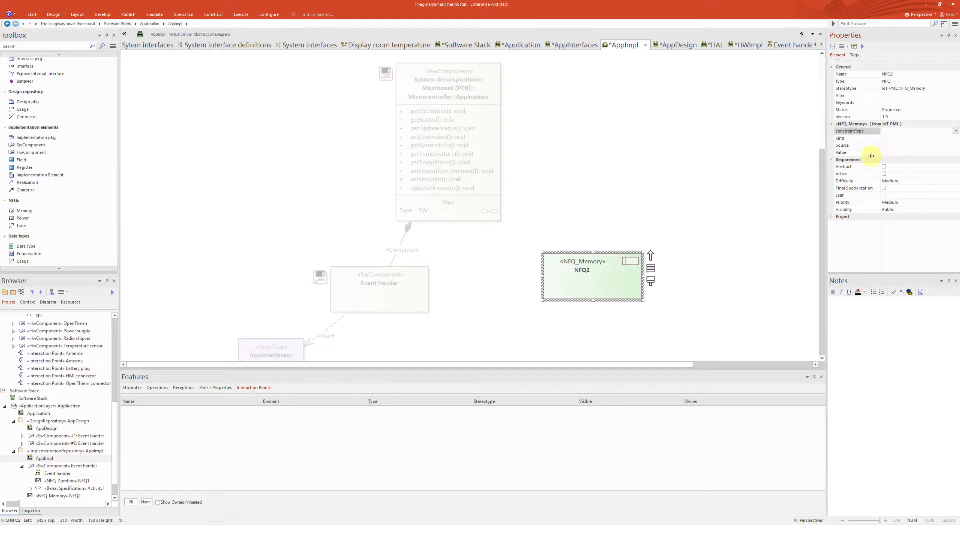
Add the note "Footprint cannot exceed 5 MB" to the memory NFQ element
{"action": "left_click", "coordinate": [621, 283]}
{"action": "left_click", "coordinate": [842, 312]}
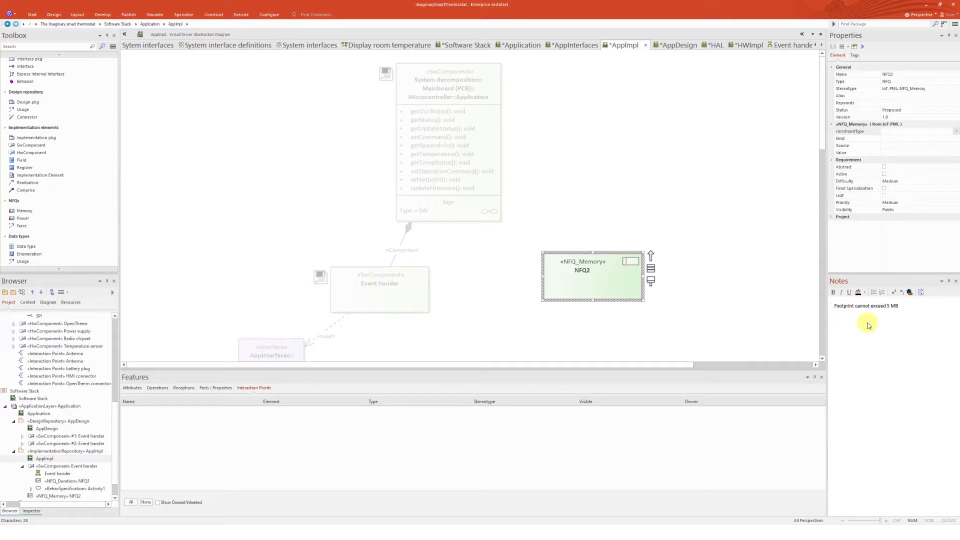
{"action": "left_click", "coordinate": [631, 270]}
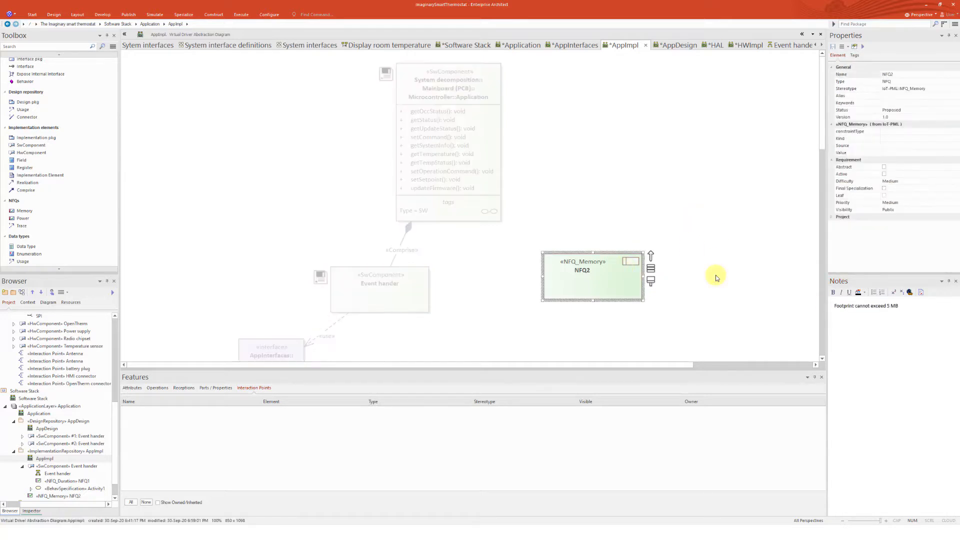
Link the memory NFQ to the Event hander component with a Trace connector and align it level with the component
{"action": "mouse_move", "coordinate": [622, 267]}
{"action": "left_mouse_down"}
{"action": "mouse_move", "coordinate": [632, 171]}
{"action": "mouse_move", "coordinate": [605, 268]}
{"action": "left_mouse_up"}
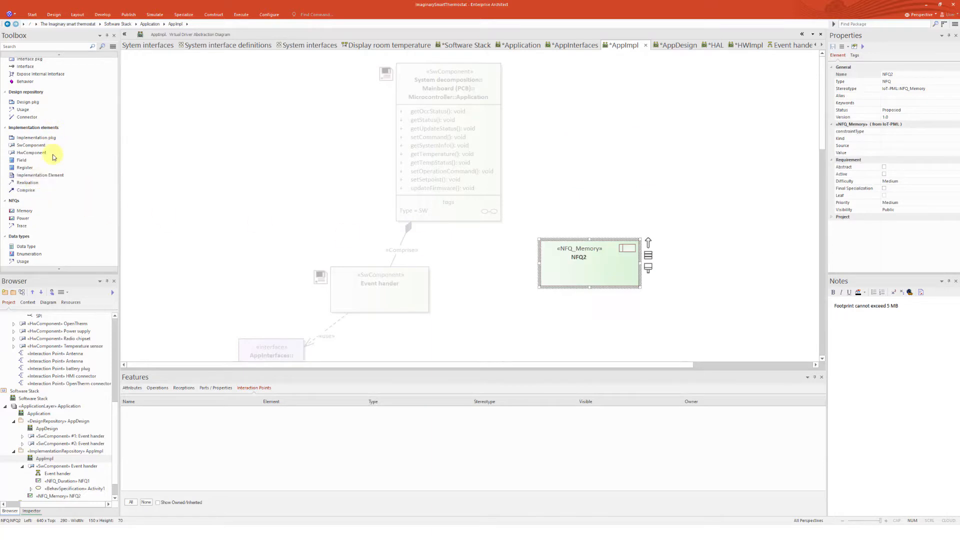
{"action": "scroll", "coordinate": [57, 208], "scroll_direction": "down", "scroll_amount": 3}
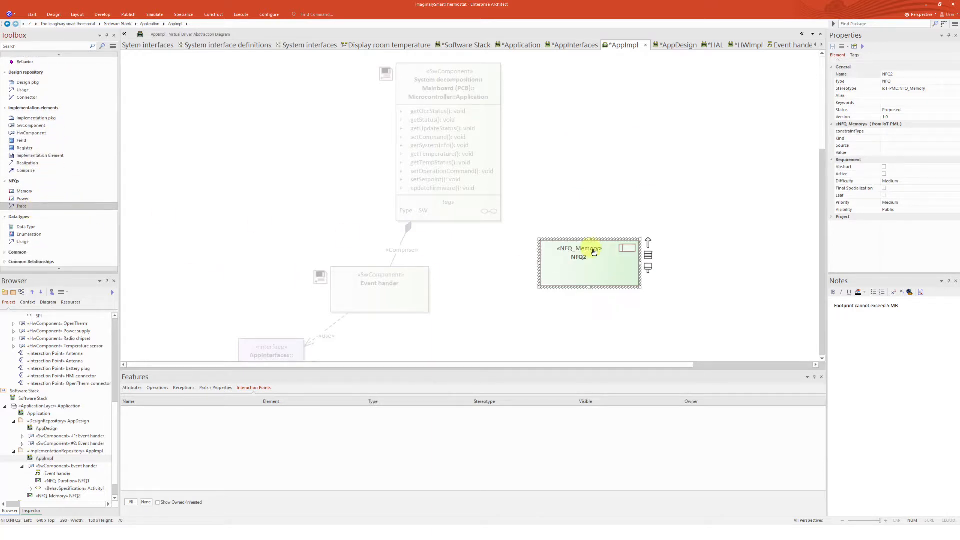
{"action": "mouse_move", "coordinate": [590, 252]}
{"action": "left_mouse_down"}
{"action": "mouse_move", "coordinate": [422, 279]}
{"action": "mouse_move", "coordinate": [413, 290]}
{"action": "left_mouse_up"}
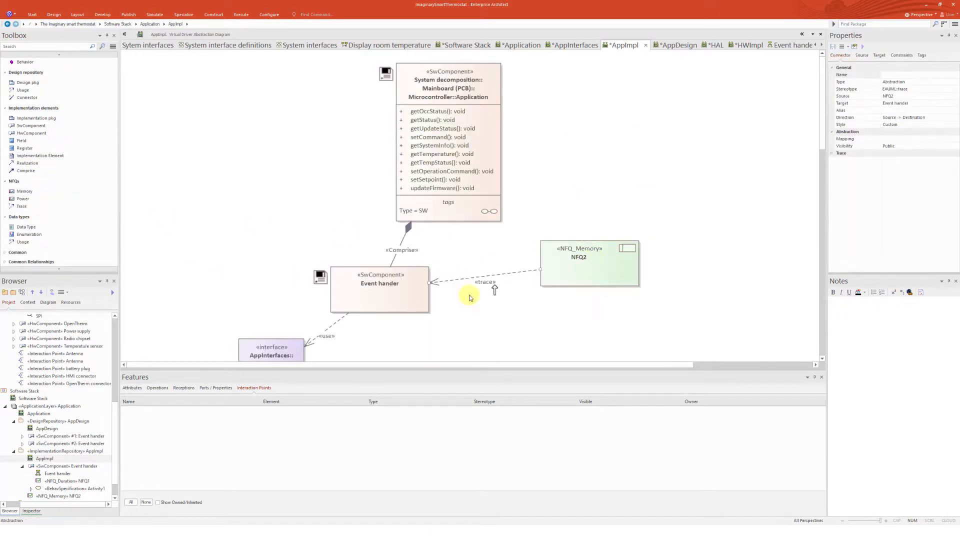
{"action": "left_click", "coordinate": [465, 308]}
{"action": "left_click_drag", "start_coordinate": [605, 271], "coordinate": [600, 296]}
Set the kind of the memory NFQ element linked to the Event hander component to requirement
{"action": "left_click", "coordinate": [927, 132]}
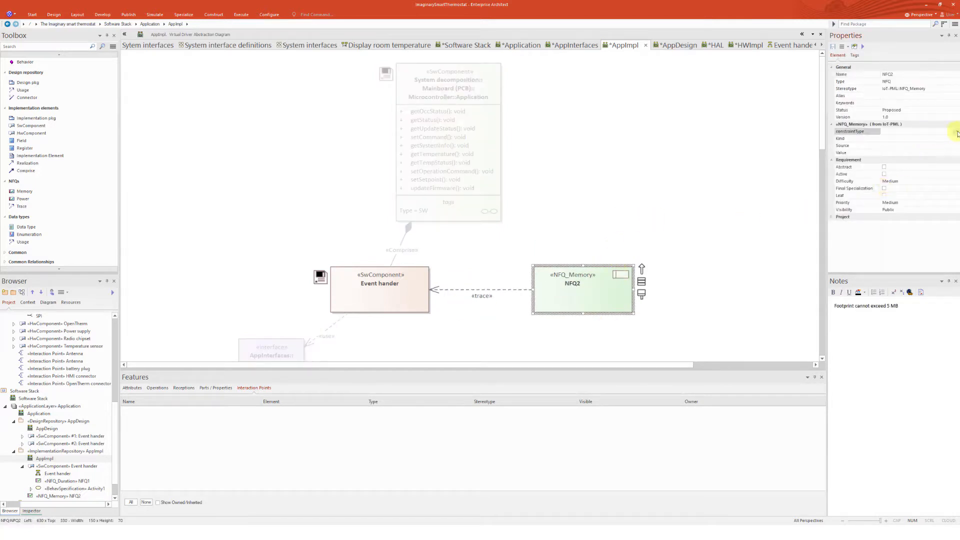
{"action": "left_click", "coordinate": [924, 133]}
{"action": "left_click", "coordinate": [915, 138]}
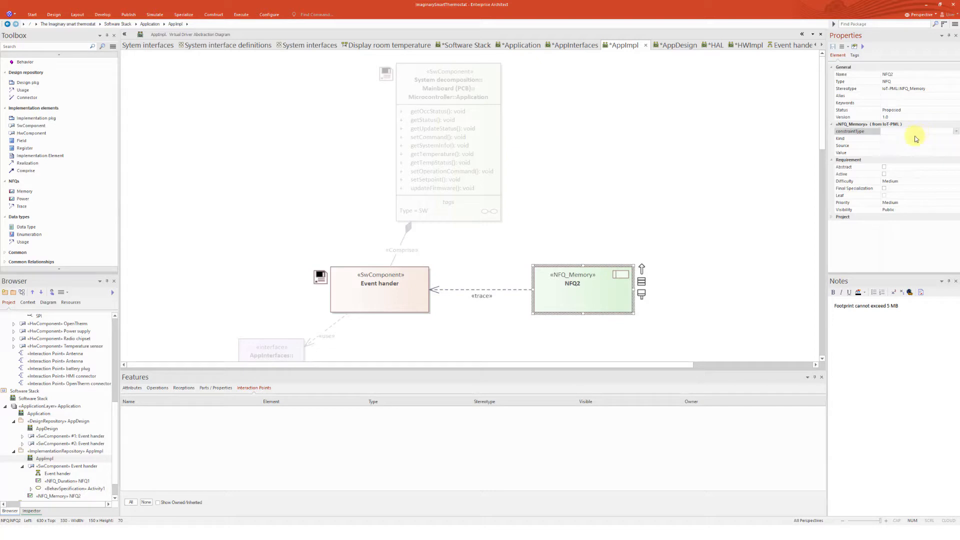
{"action": "left_click", "coordinate": [947, 140]}
{"action": "left_click", "coordinate": [955, 139]}
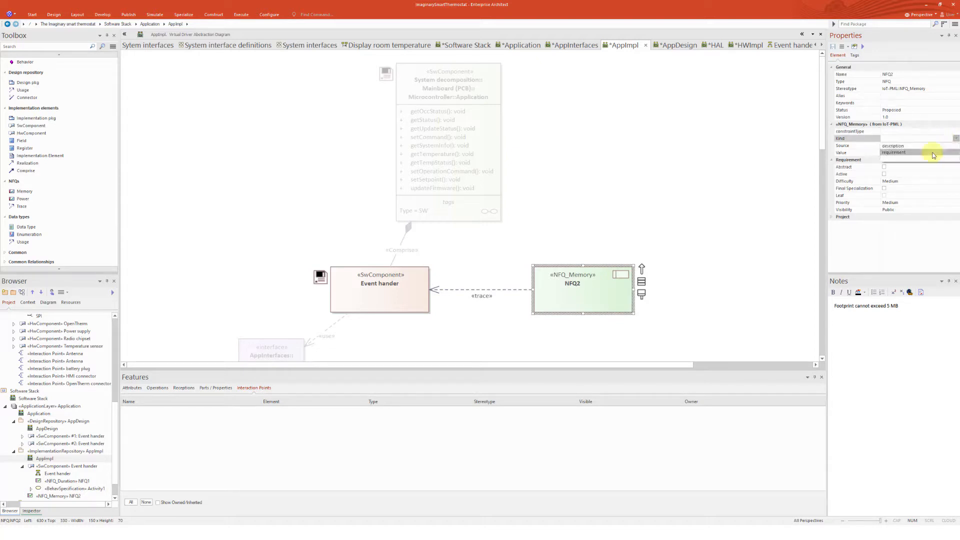
{"action": "left_click", "coordinate": [928, 152]}
{"action": "left_click", "coordinate": [771, 226]}
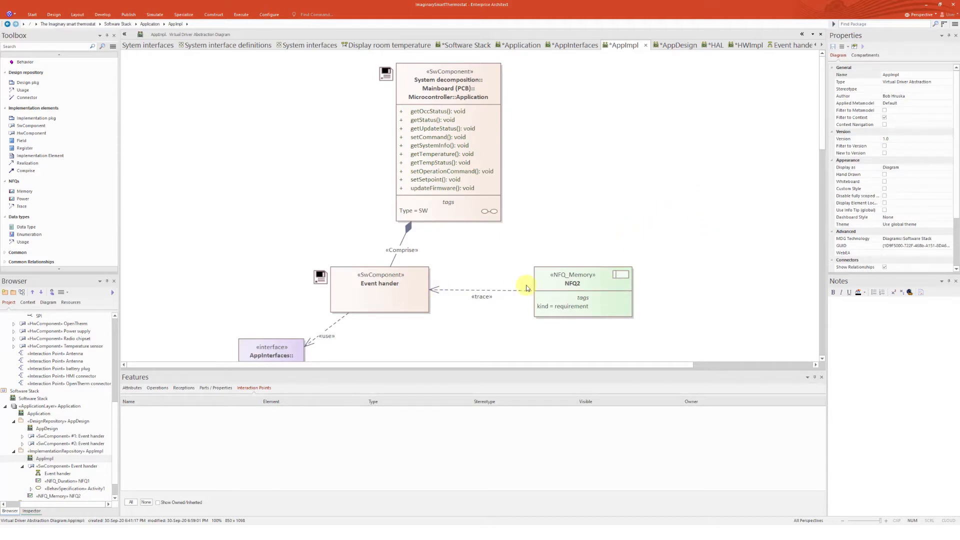
Show the Notes compartment for elements in the AppImpl diagram and shift the memory NFQ element slightly upward
{"action": "double_click", "coordinate": [673, 241]}
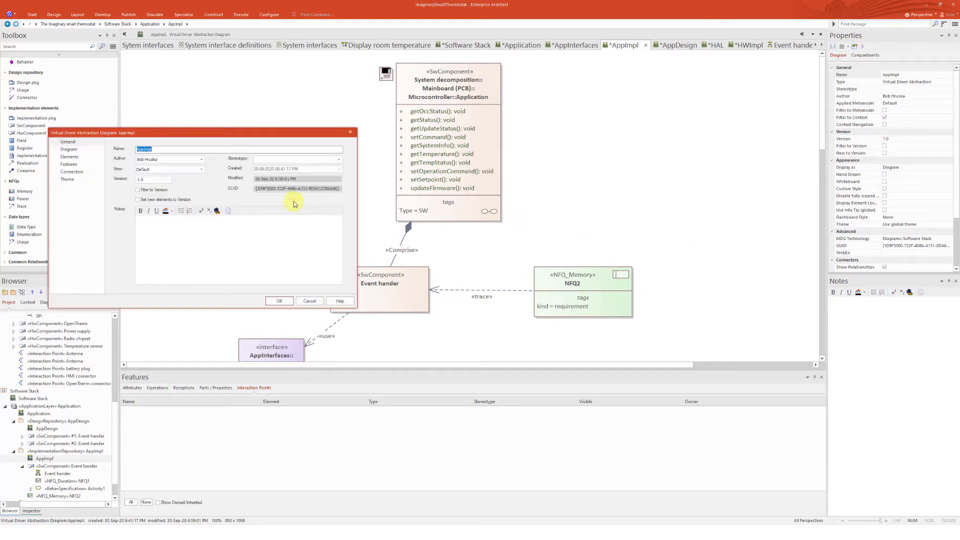
{"action": "left_click", "coordinate": [70, 156]}
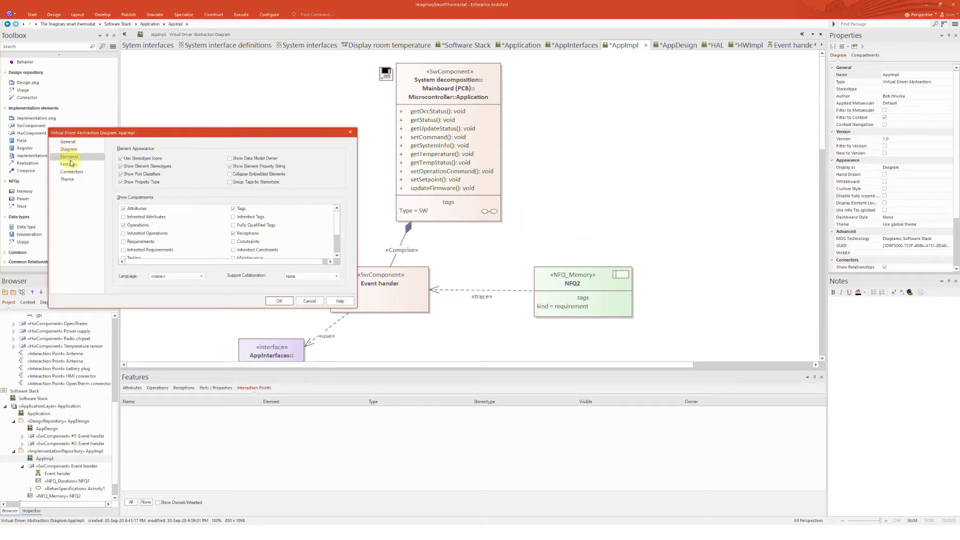
{"action": "scroll", "coordinate": [187, 238], "scroll_direction": "down", "scroll_amount": 2}
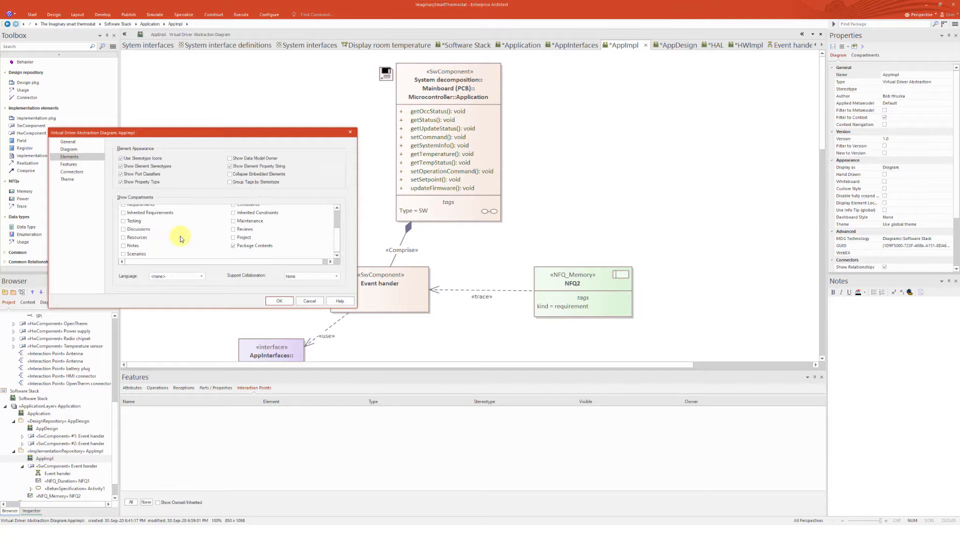
{"action": "left_click", "coordinate": [131, 246]}
{"action": "left_click", "coordinate": [128, 246]}
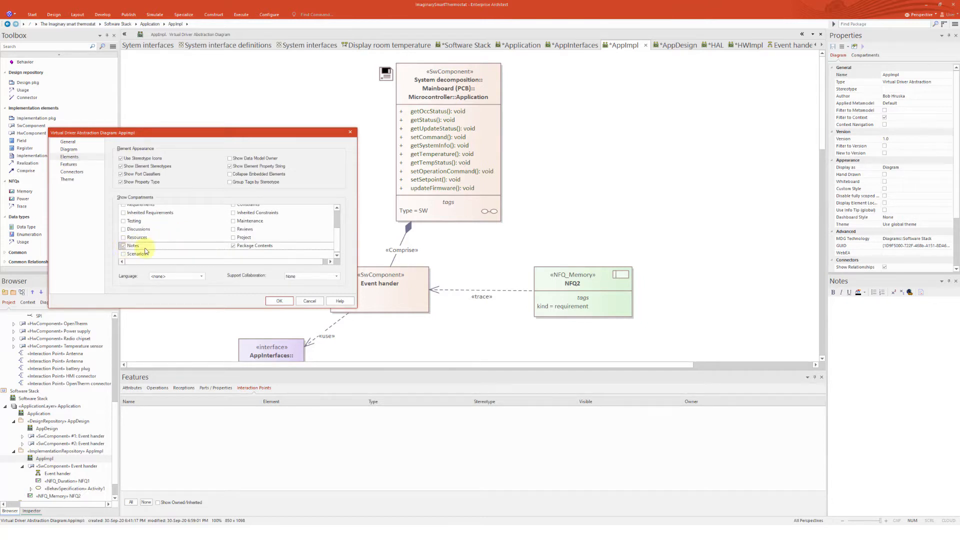
{"action": "left_click", "coordinate": [278, 300]}
{"action": "left_click_drag", "start_coordinate": [615, 274], "coordinate": [610, 258]}
{"action": "left_click", "coordinate": [670, 183]}
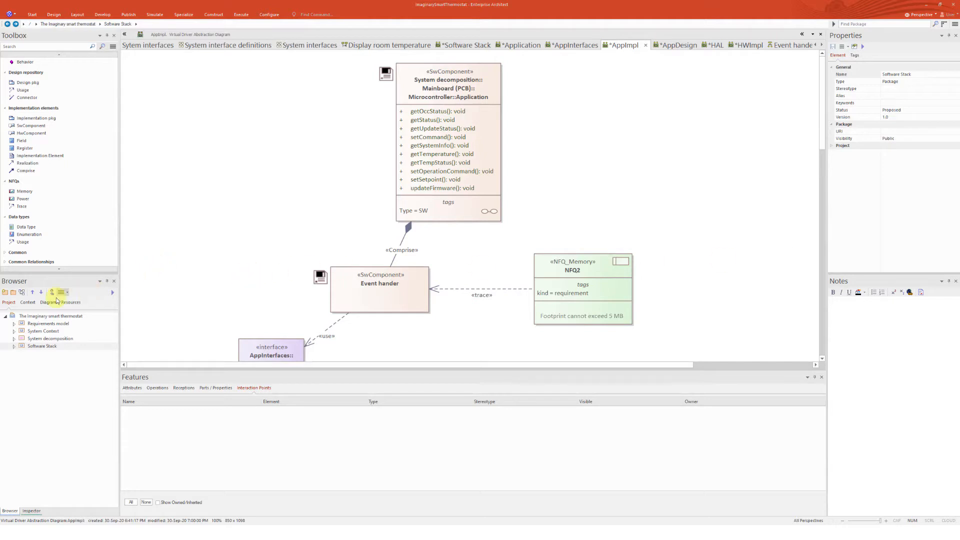
Create a package named "Threat model" under the Imaginary smart thermostat root, with an IoT-PML diagram of type Threat model
{"action": "left_click", "coordinate": [31, 318]}
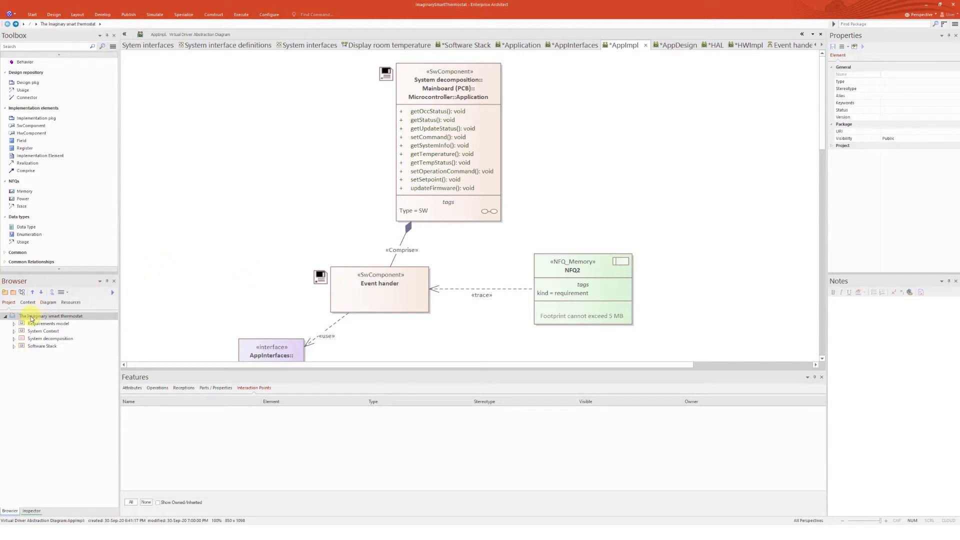
{"action": "left_click", "coordinate": [13, 292]}
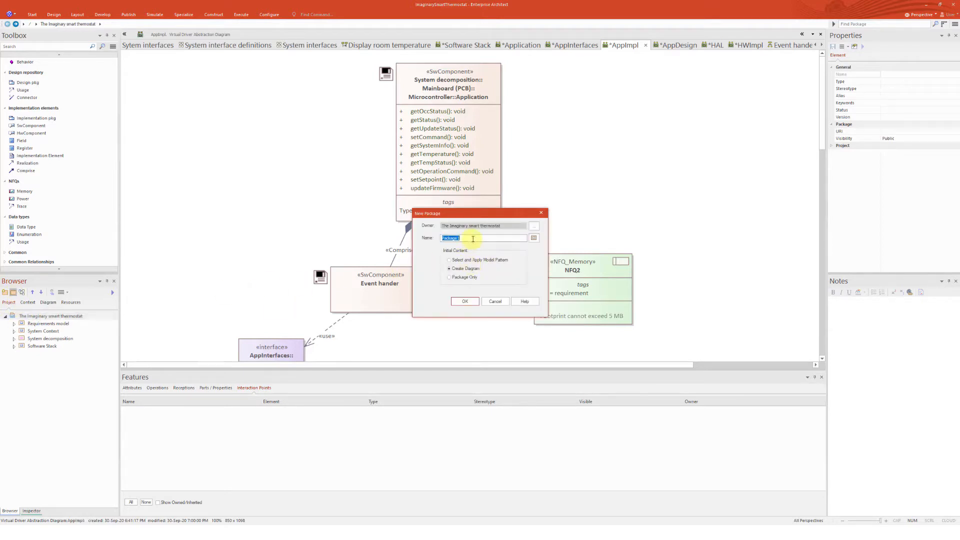
{"action": "type", "text": "Threat model"}
{"action": "left_click", "coordinate": [474, 302]}
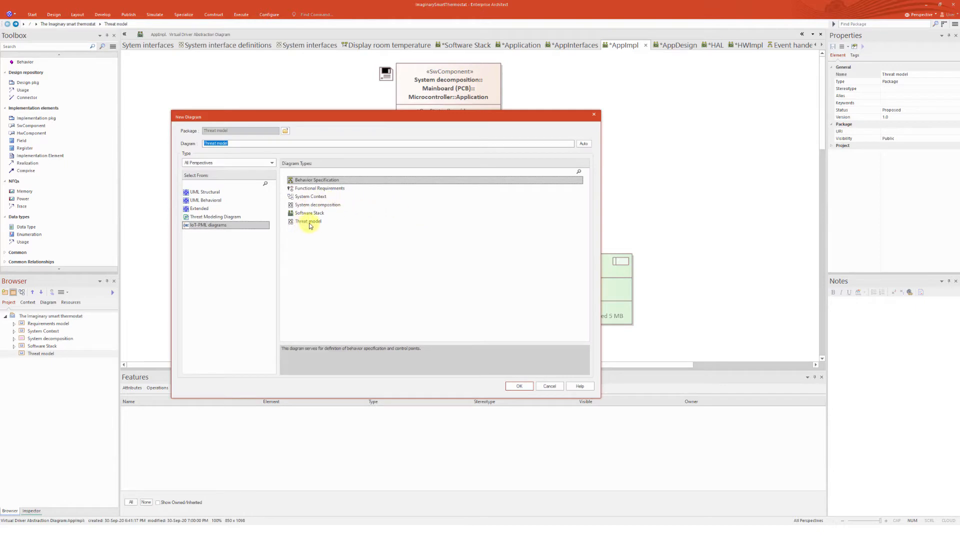
{"action": "left_click", "coordinate": [310, 225]}
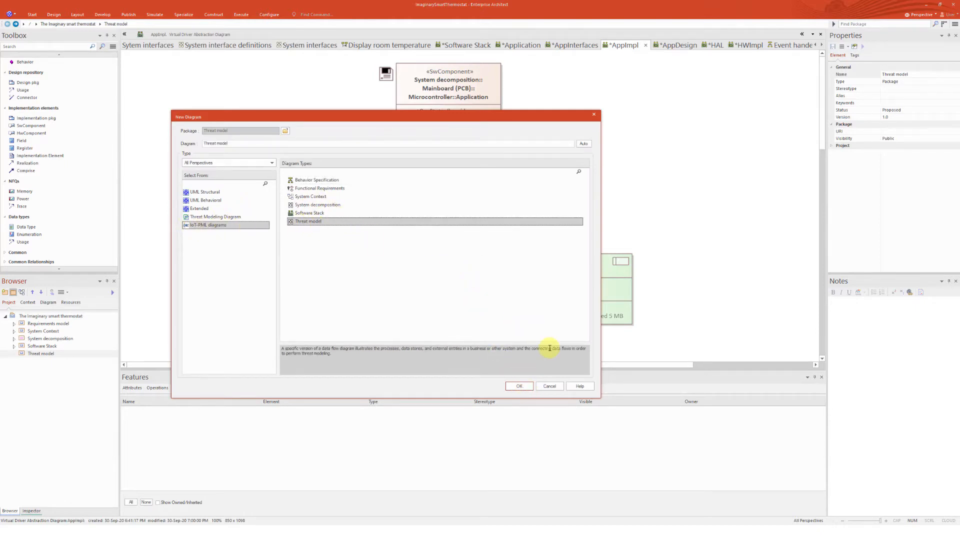
{"action": "left_click", "coordinate": [520, 385]}
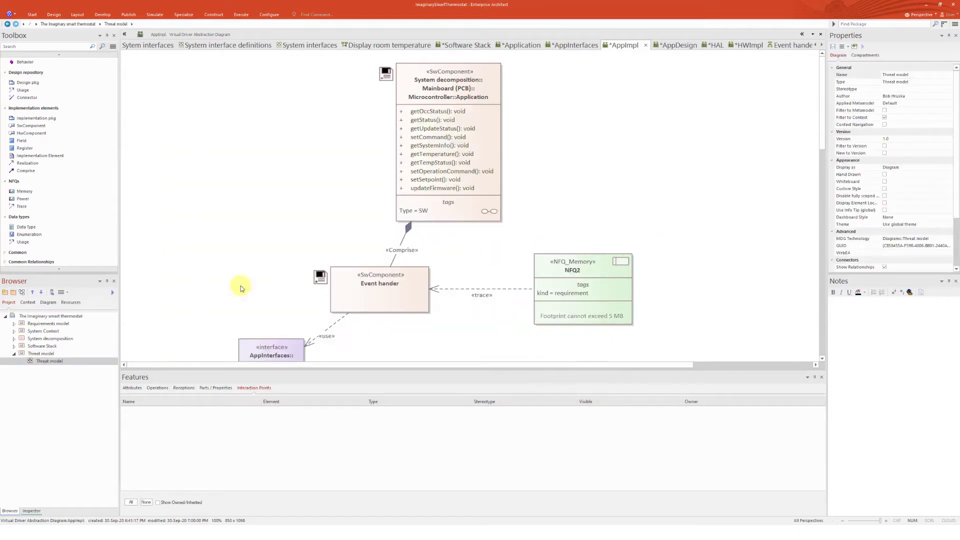
Rename the diagram in the Threat model package as "Context Threat model"
{"action": "left_click", "coordinate": [65, 361]}
{"action": "key", "text": "Home"}
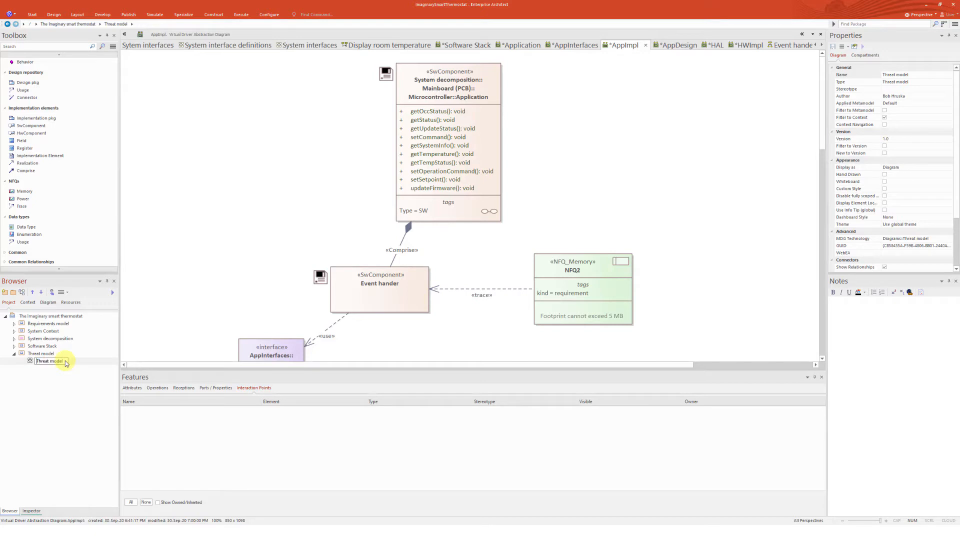
{"action": "type", "text": "Context"}
{"action": "key", "text": "Return"}
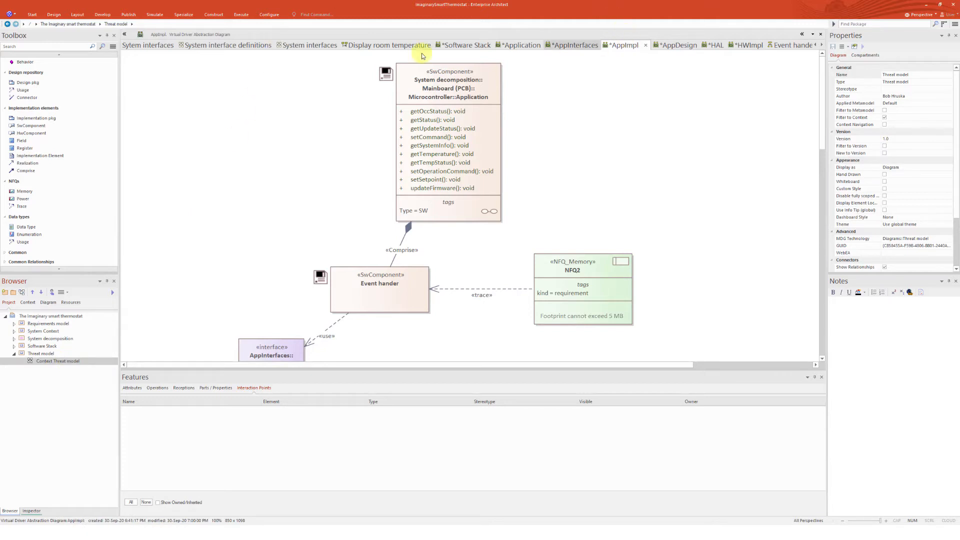
Copy the User, Boiler controller and Smart thermostat cloud elements from the System Context diagram into the Context Threat model diagram
{"action": "left_click", "coordinate": [15, 330]}
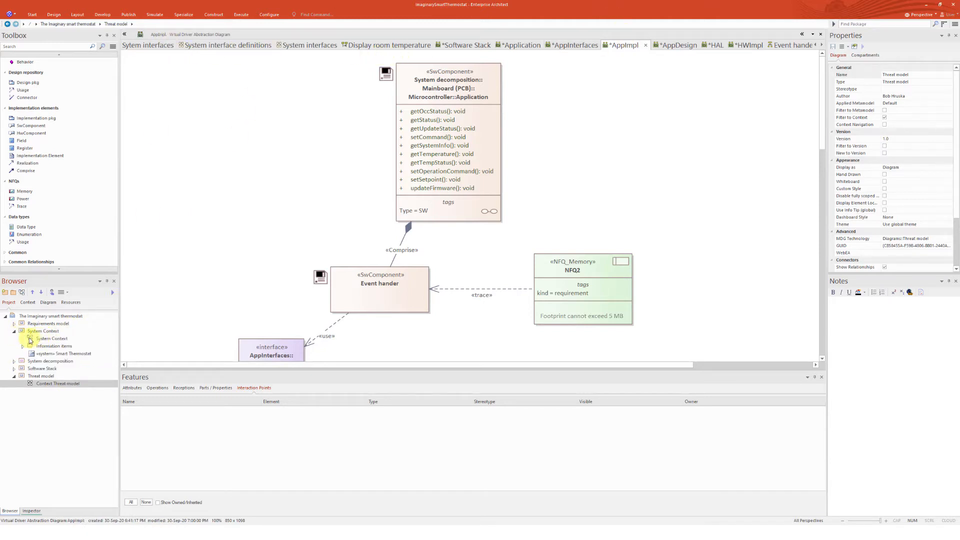
{"action": "double_click", "coordinate": [47, 338]}
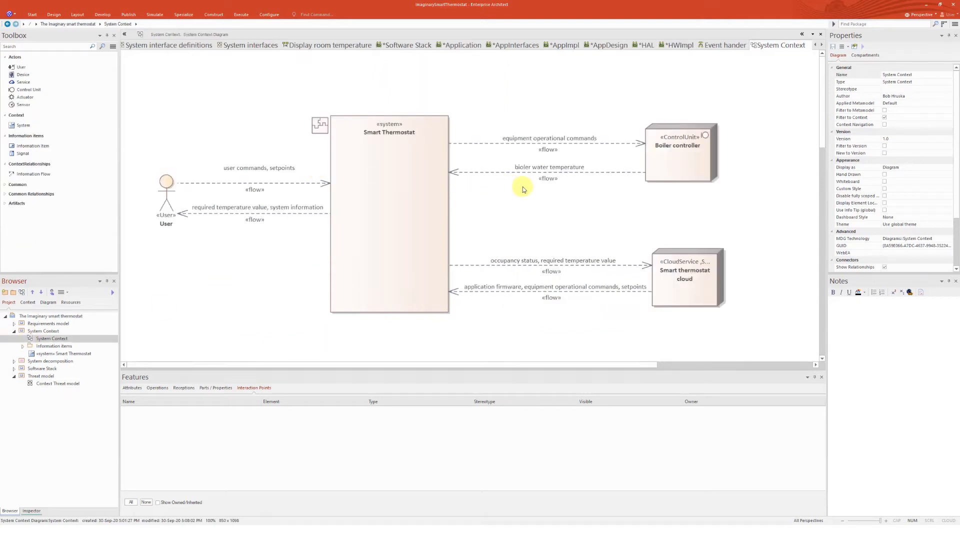
{"action": "left_click", "coordinate": [168, 199]}
{"action": "left_click", "coordinate": [697, 145], "text": "ctrl"}
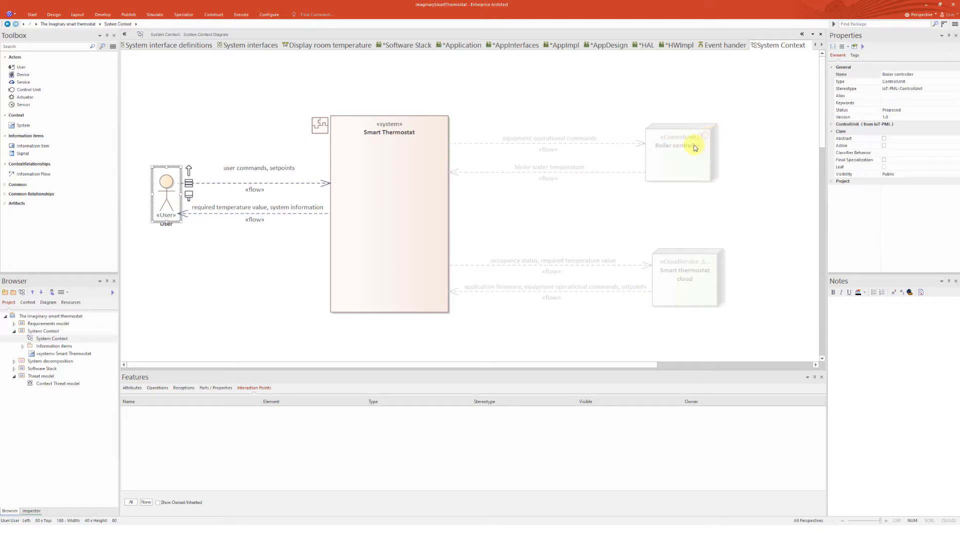
{"action": "left_click", "coordinate": [696, 262], "text": "ctrl"}
{"action": "key", "text": "ctrl+c"}
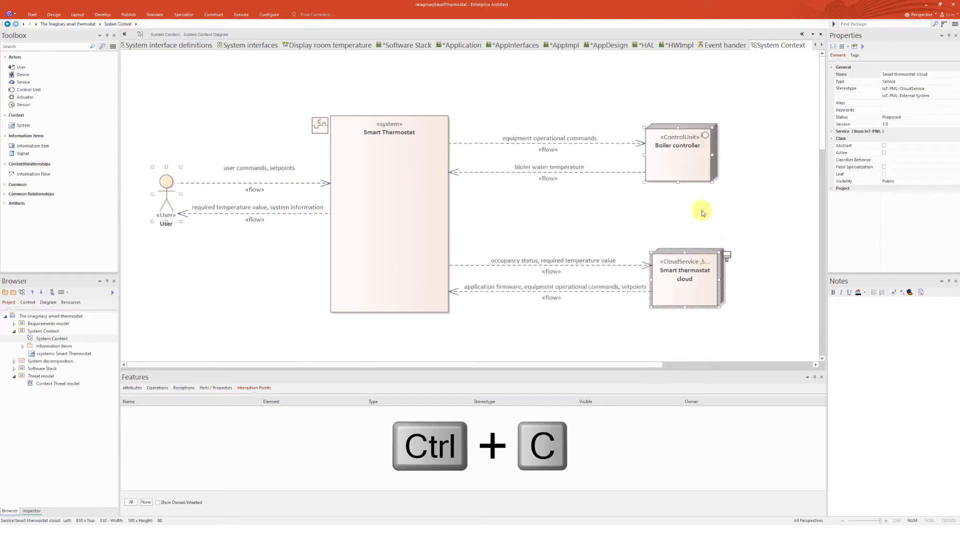
{"action": "double_click", "coordinate": [54, 386]}
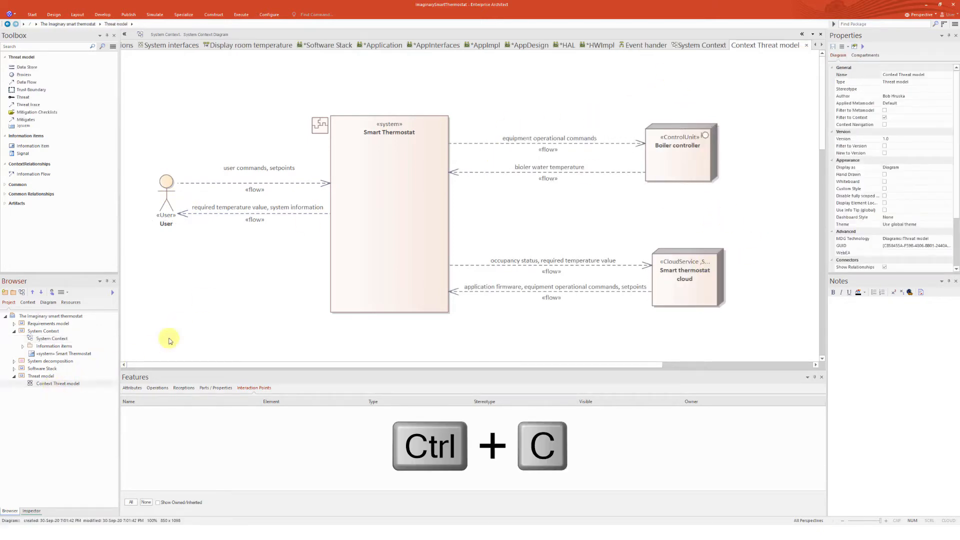
{"action": "key", "text": "ctrl+v"}
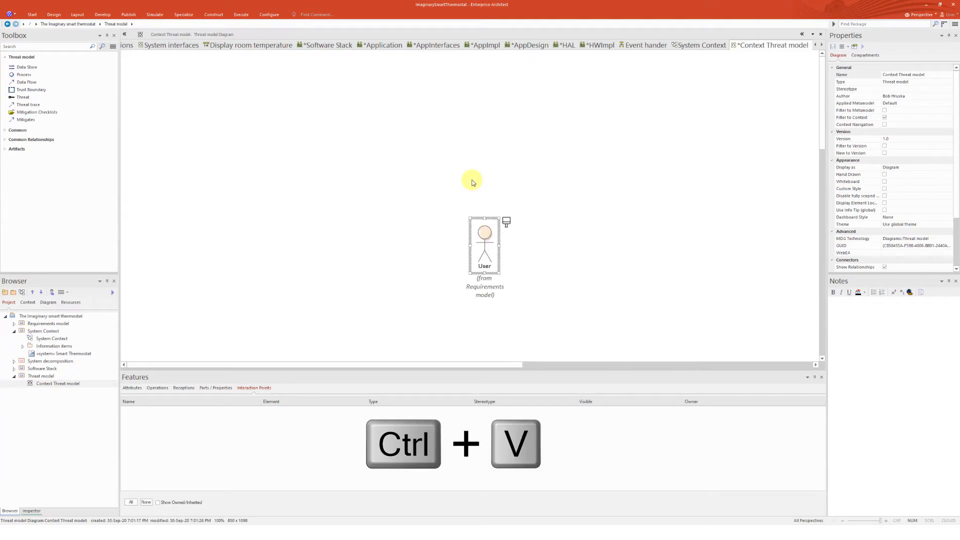
Group the pasted elements closely, with Boiler controller above Smart thermostat cloud and the User to their right
{"action": "scroll", "coordinate": [657, 209], "scroll_direction": "down", "scroll_amount": 3}
{"action": "scroll", "coordinate": [655, 207], "scroll_direction": "up", "scroll_amount": 3}
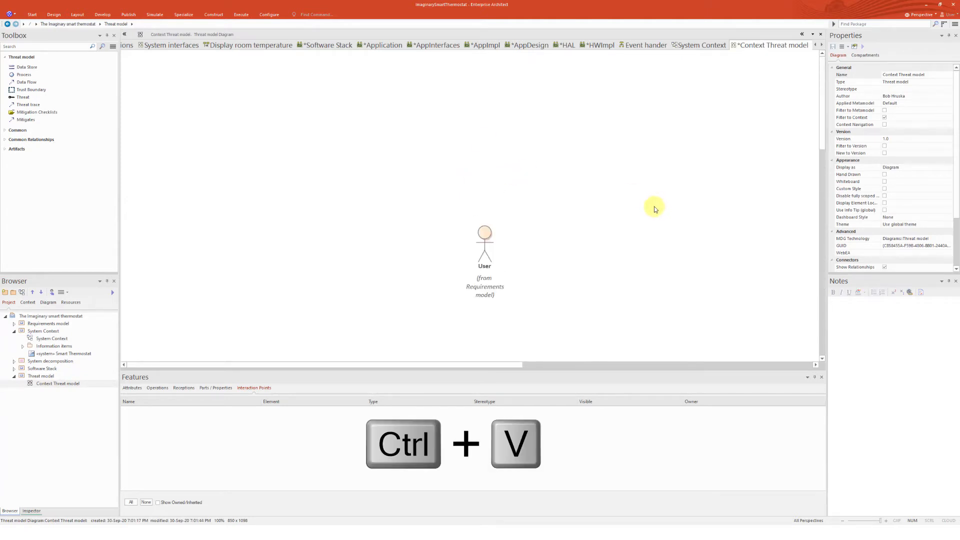
{"action": "scroll", "coordinate": [584, 214], "scroll_direction": "down", "scroll_amount": 1, "text": "ctrl"}
{"action": "left_click_drag", "start_coordinate": [767, 170], "coordinate": [203, 122]}
{"action": "left_click_drag", "start_coordinate": [782, 261], "coordinate": [218, 225]}
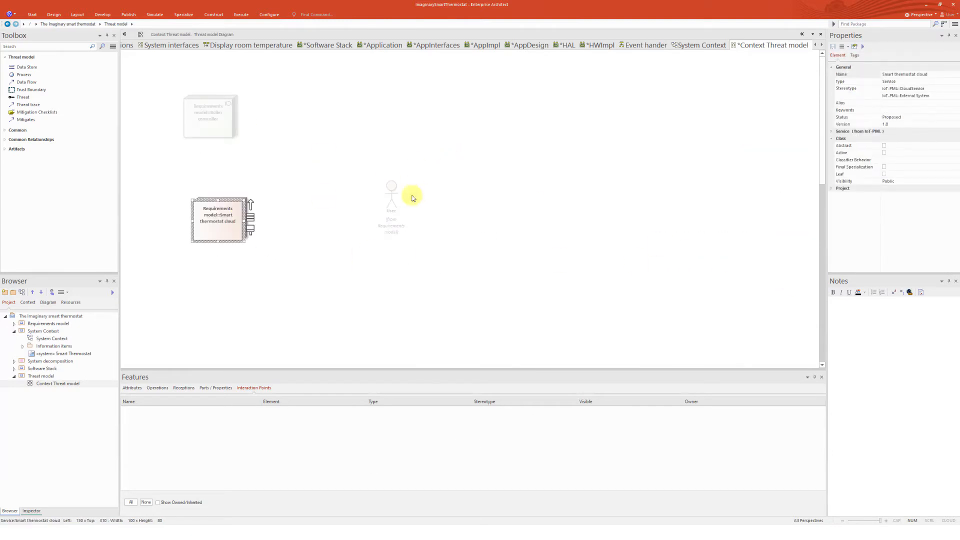
{"action": "left_click_drag", "start_coordinate": [390, 198], "coordinate": [280, 174]}
{"action": "left_click", "coordinate": [339, 190]}
{"action": "scroll", "coordinate": [340, 190], "scroll_direction": "up", "scroll_amount": 2, "text": "ctrl"}
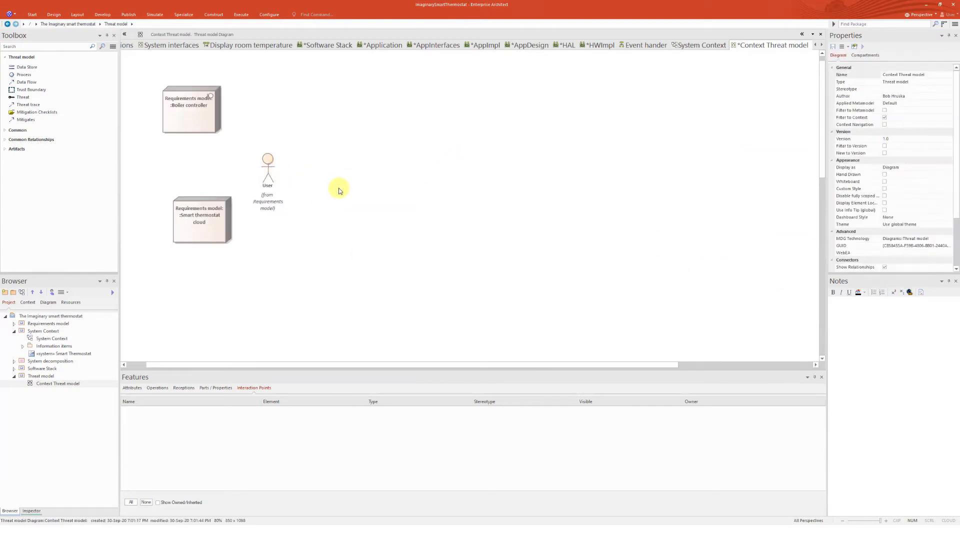
{"action": "left_click_drag", "start_coordinate": [380, 363], "coordinate": [297, 359]}
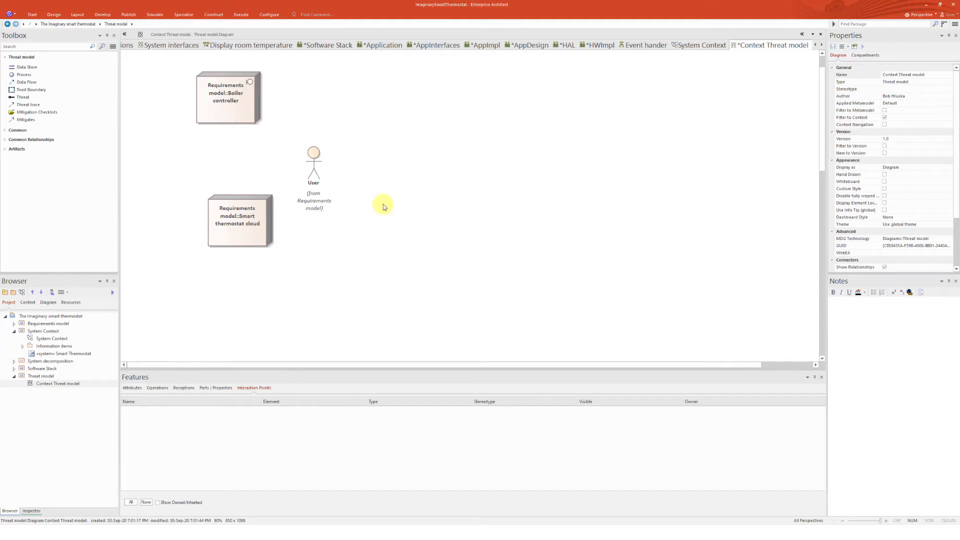
{"action": "scroll", "coordinate": [381, 203], "scroll_direction": "up", "scroll_amount": 2}
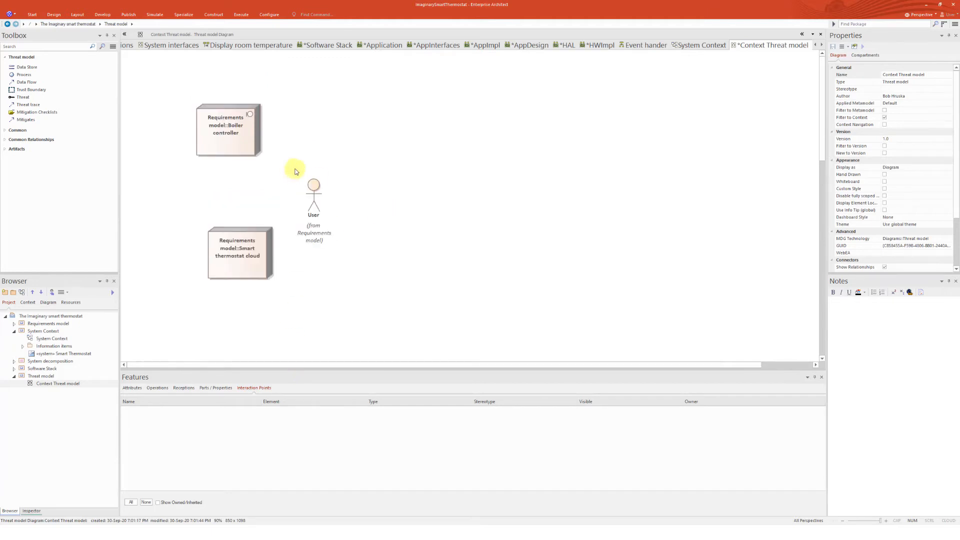
Turn off the namespace display for the Context Threat model diagram
{"action": "double_click", "coordinate": [358, 131]}
{"action": "left_click", "coordinate": [69, 149]}
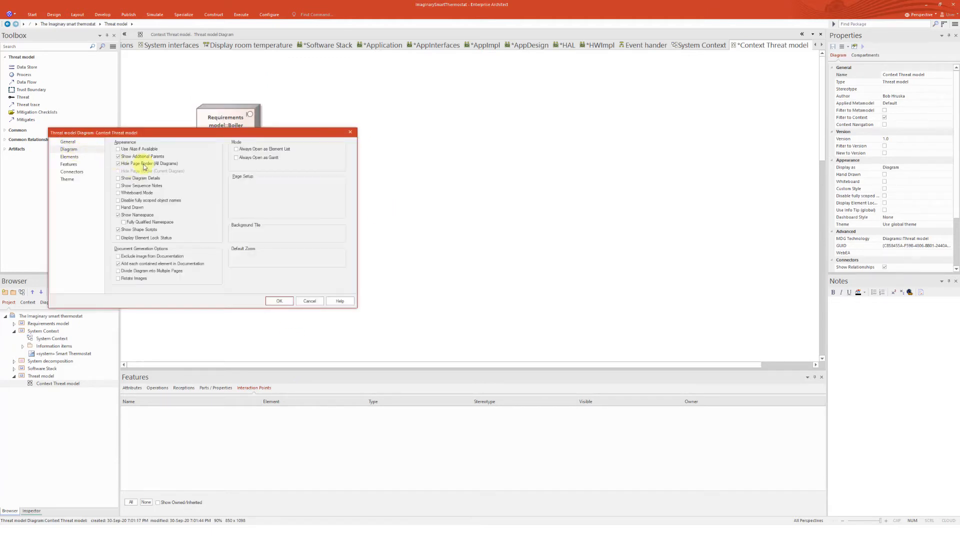
{"action": "left_click", "coordinate": [119, 216]}
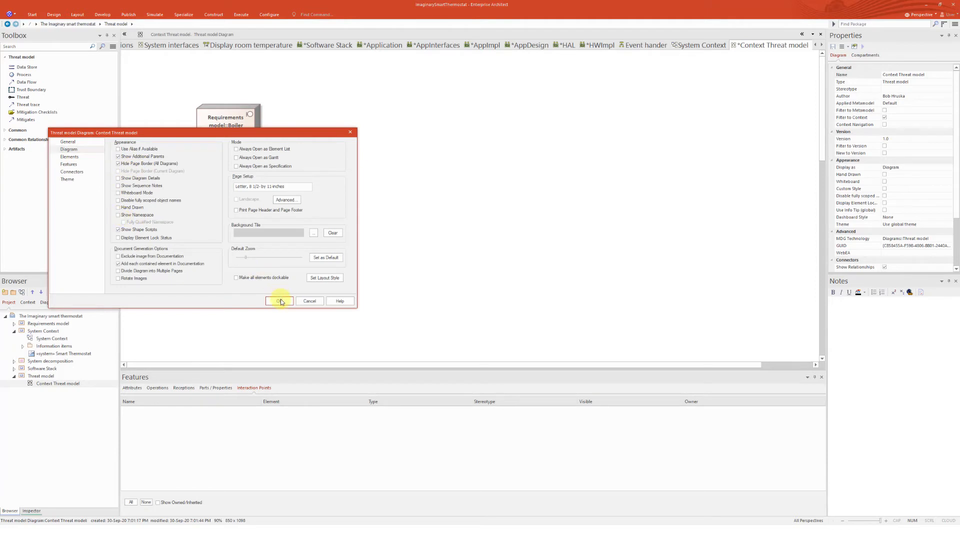
{"action": "left_click", "coordinate": [279, 300]}
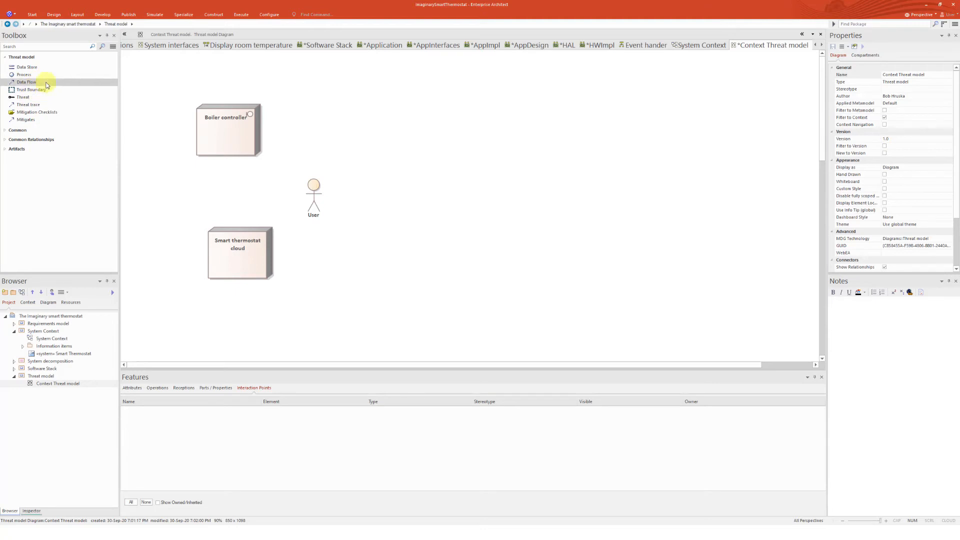
Add a Process element to the right of the User and a Data Store element below the process
{"action": "left_click", "coordinate": [24, 74]}
{"action": "left_click", "coordinate": [363, 120]}
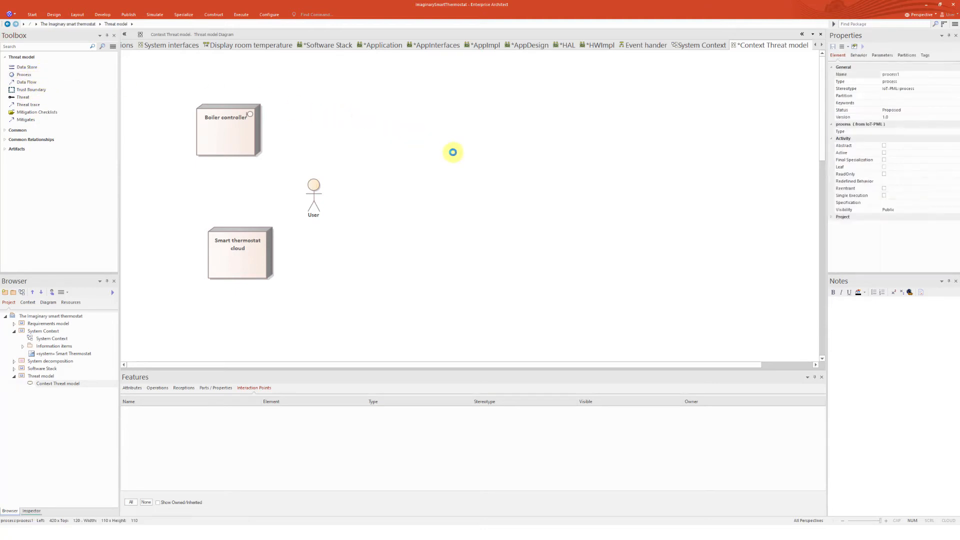
{"action": "left_click", "coordinate": [24, 67]}
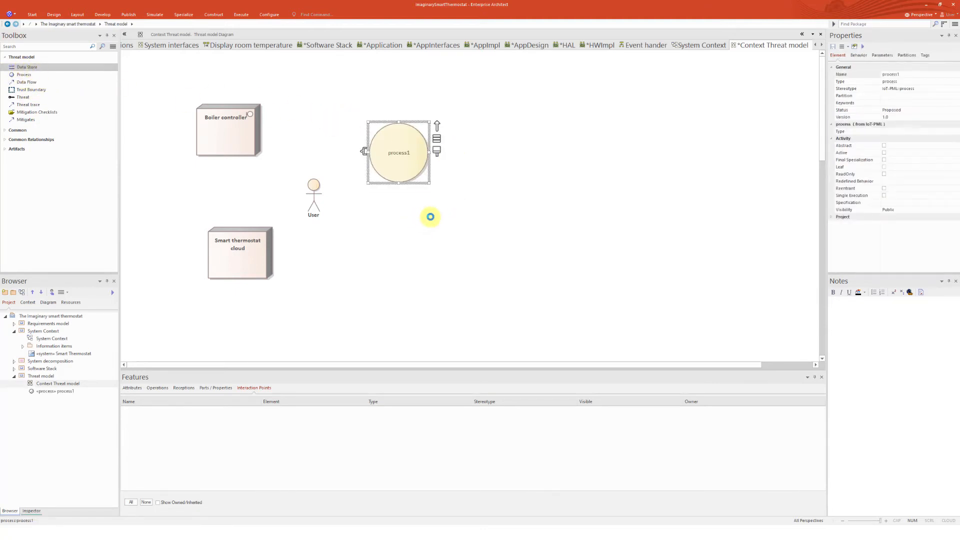
{"action": "left_click", "coordinate": [429, 216]}
Reposition the Smart thermostat cloud slightly to the right and place the Boiler controller above it, left of the process
{"action": "left_click_drag", "start_coordinate": [250, 113], "coordinate": [532, 98]}
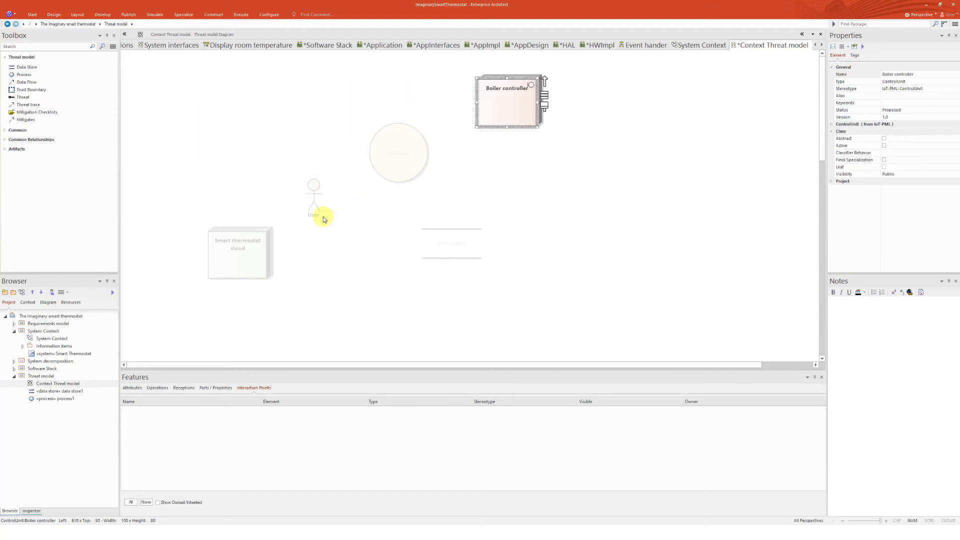
{"action": "left_click_drag", "start_coordinate": [237, 249], "coordinate": [255, 248]}
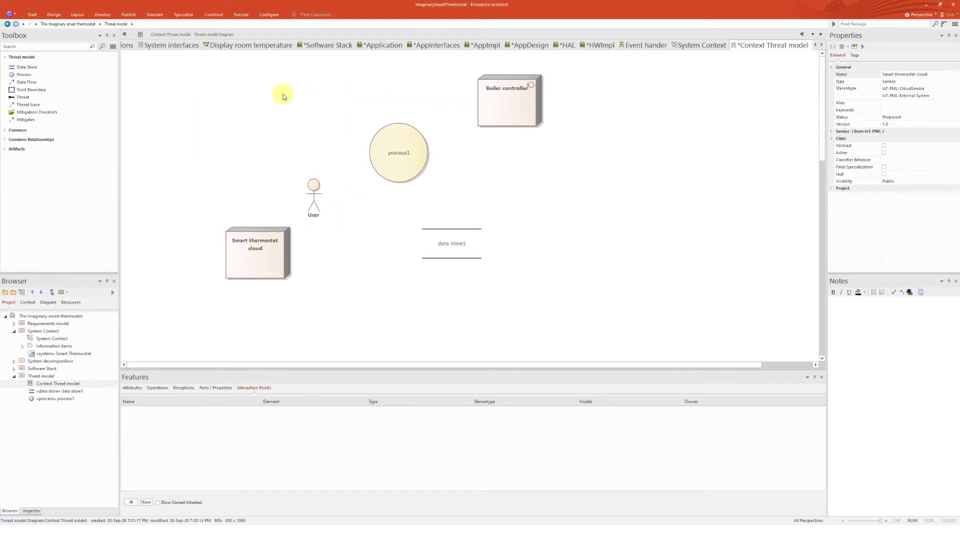
{"action": "left_click", "coordinate": [520, 109]}
{"action": "left_click_drag", "start_coordinate": [520, 109], "coordinate": [263, 101]}
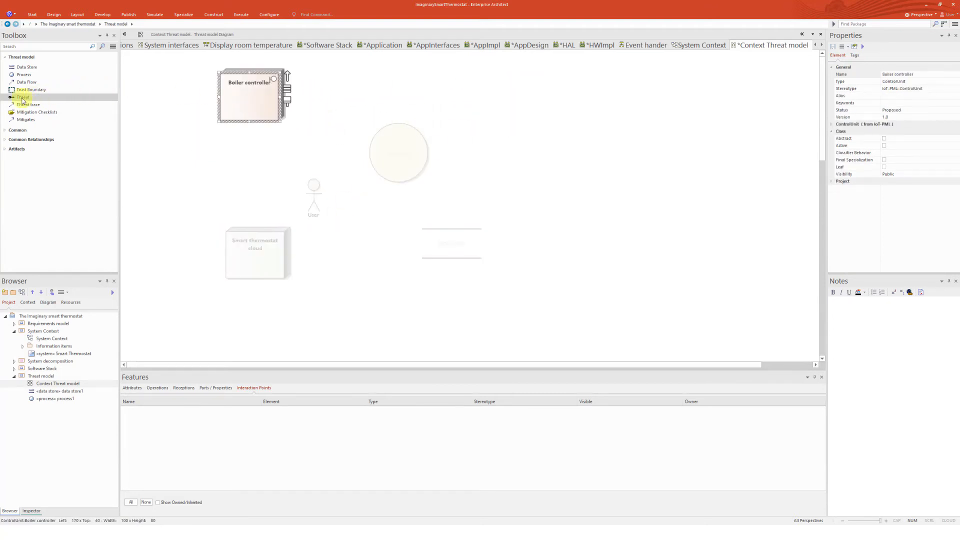
Draw Data Flow connectors from the Boiler controller to the process and from the process to the data store
{"action": "left_click", "coordinate": [26, 82]}
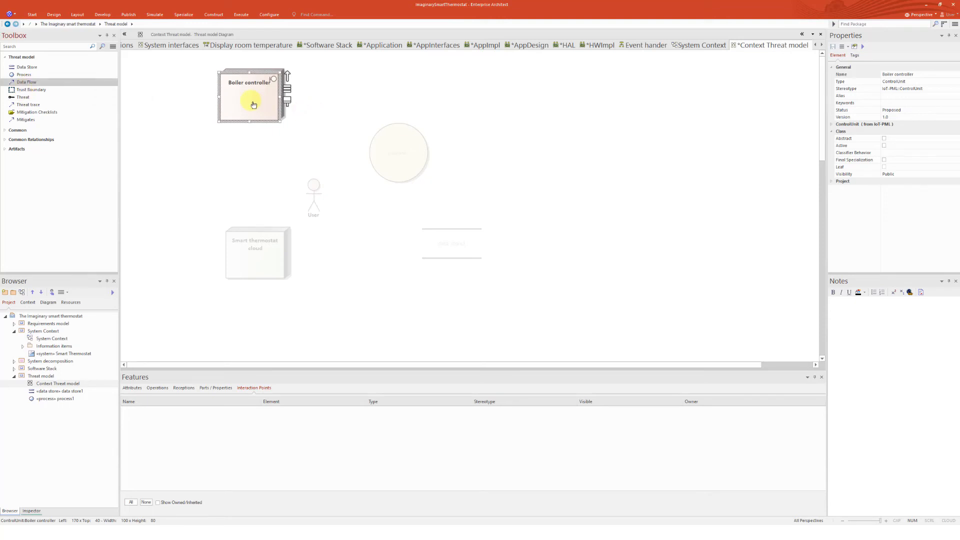
{"action": "left_click_drag", "start_coordinate": [254, 104], "coordinate": [385, 160]}
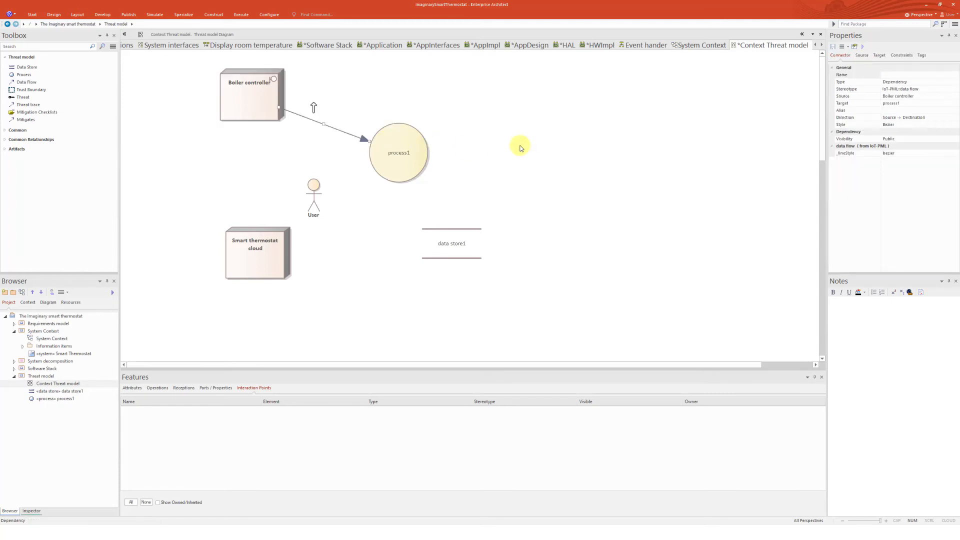
{"action": "left_click", "coordinate": [520, 148]}
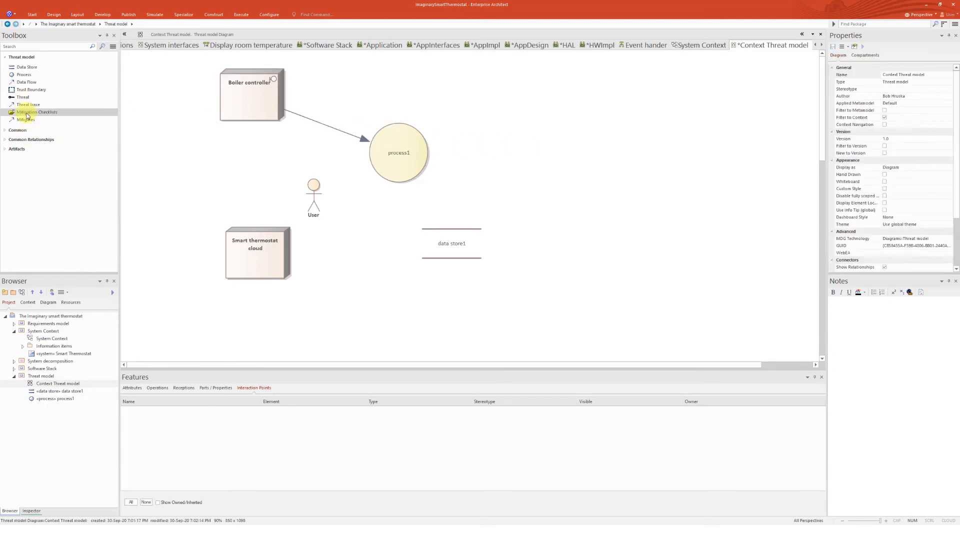
{"action": "left_click", "coordinate": [25, 82]}
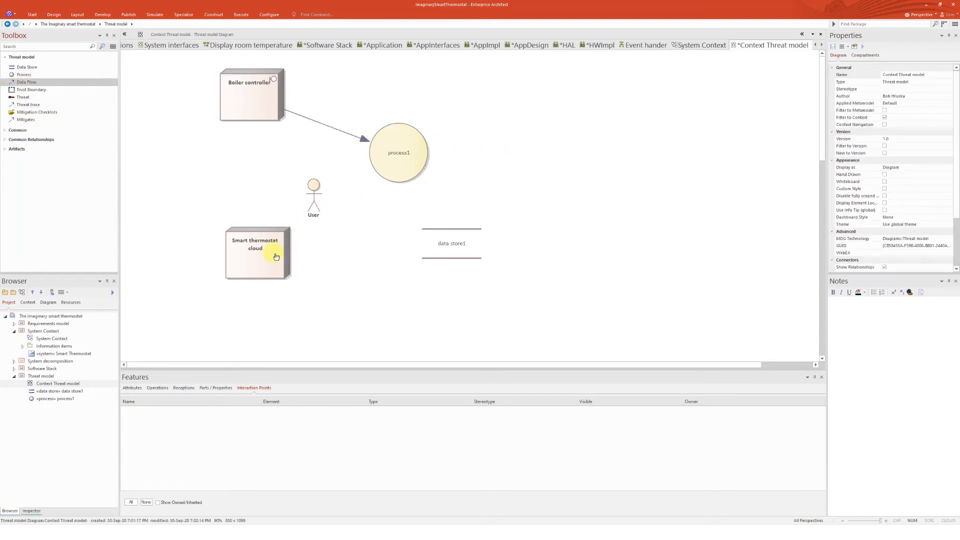
{"action": "left_click_drag", "start_coordinate": [395, 156], "coordinate": [446, 228]}
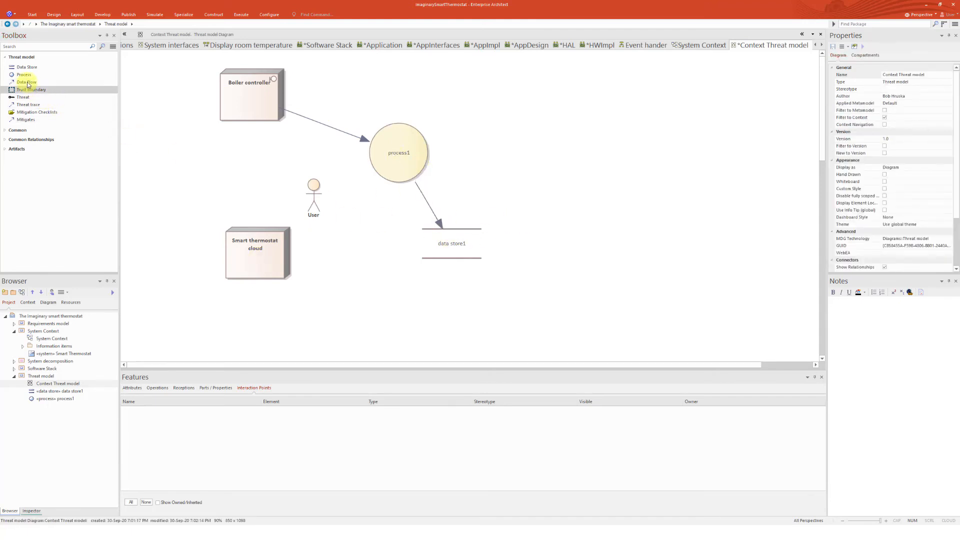
{"action": "left_click_drag", "start_coordinate": [313, 190], "coordinate": [255, 173]}
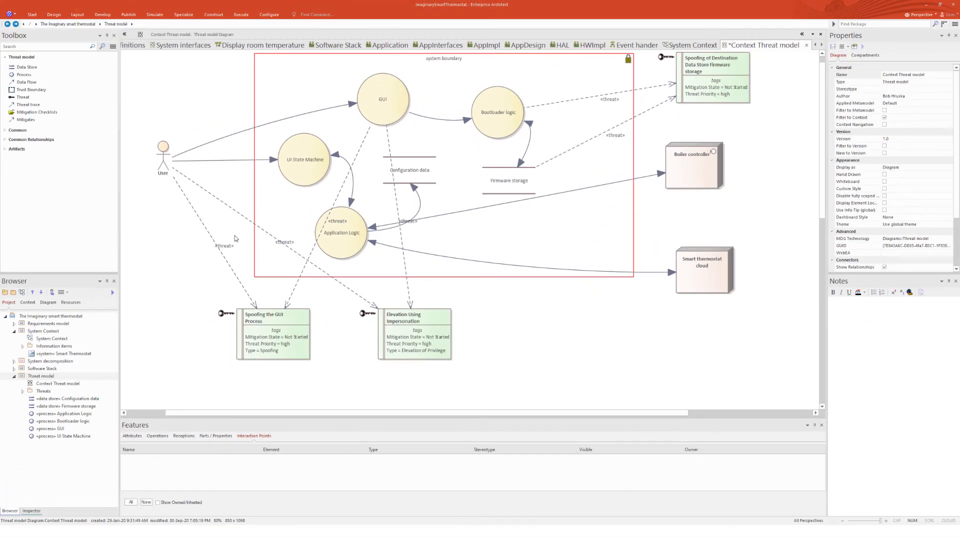
Select the User actor in the detailed threat model to examine its data flows and threat links
{"action": "left_click", "coordinate": [164, 156]}
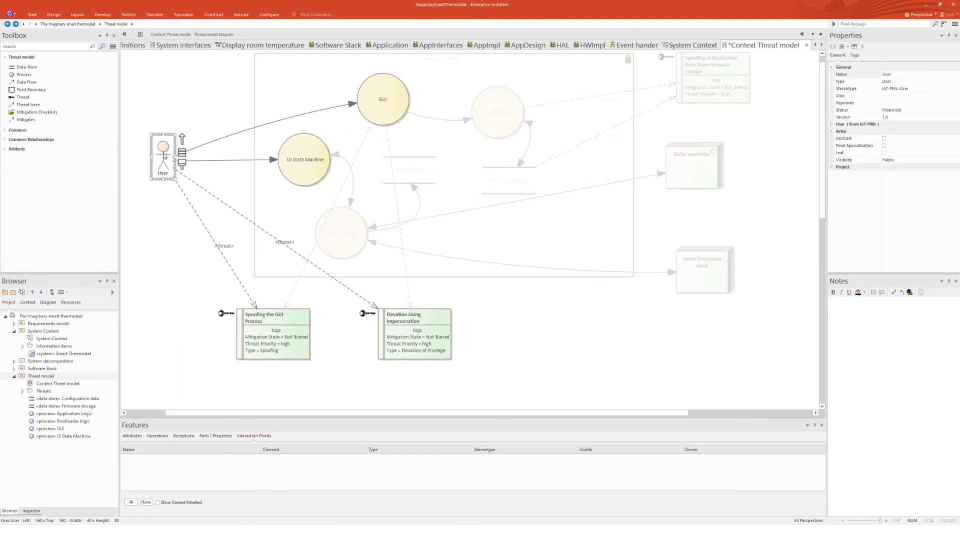